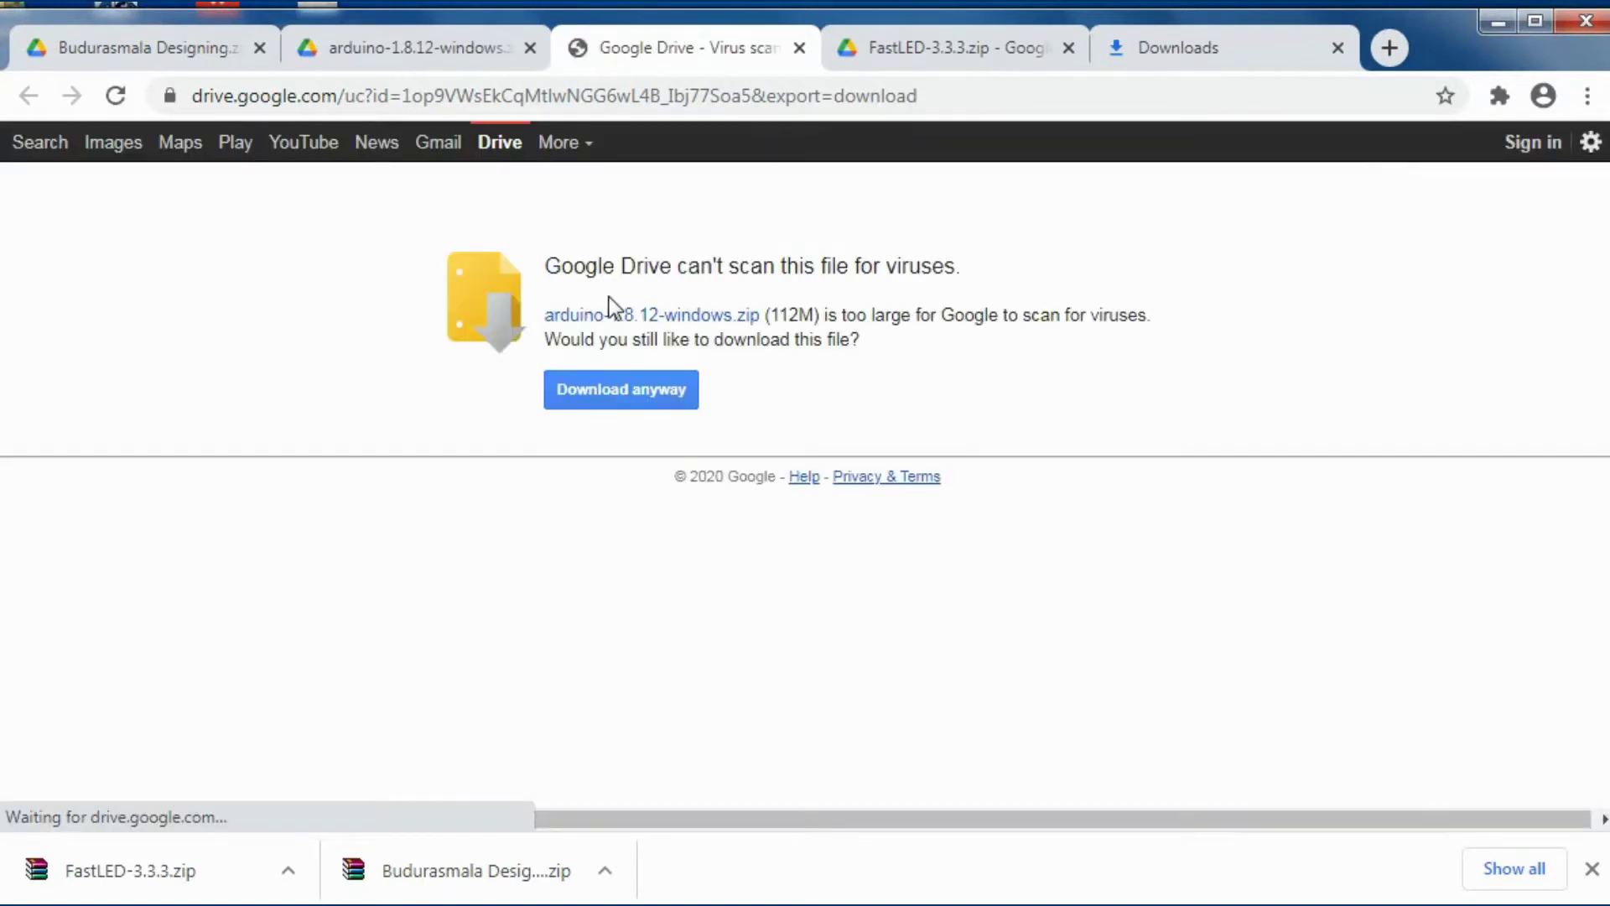
Download arduino-1.8.12-windows.zip without a virus scan and show the downloaded Budurasmala Designing.zip in its folder.
left_click(628, 396)
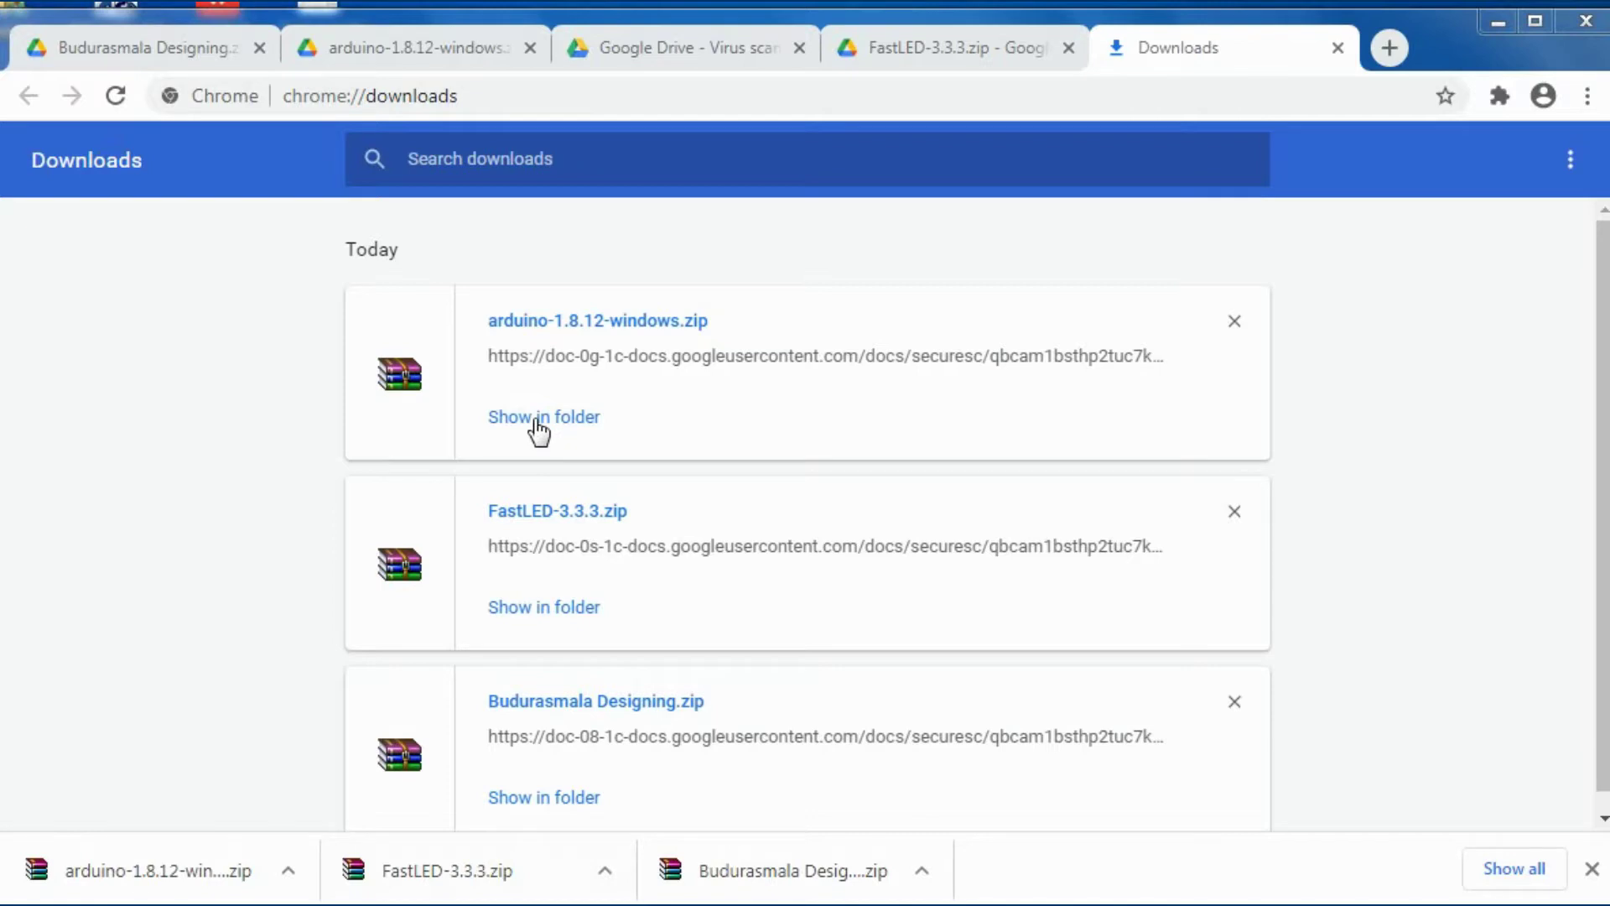
left_click(556, 797)
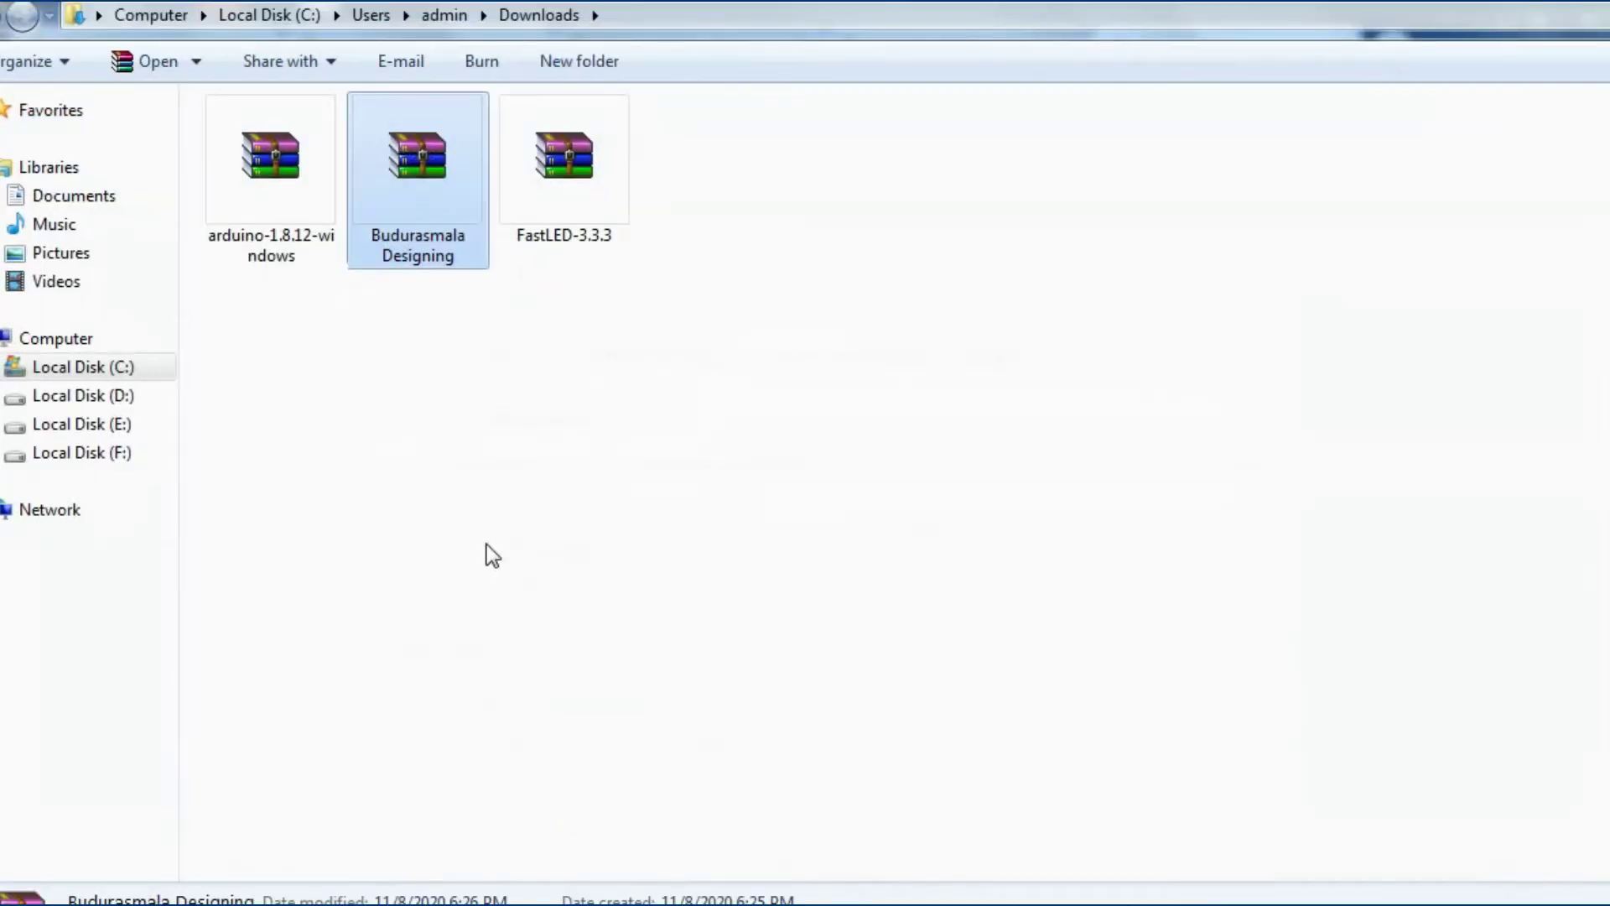
left_click(486, 545)
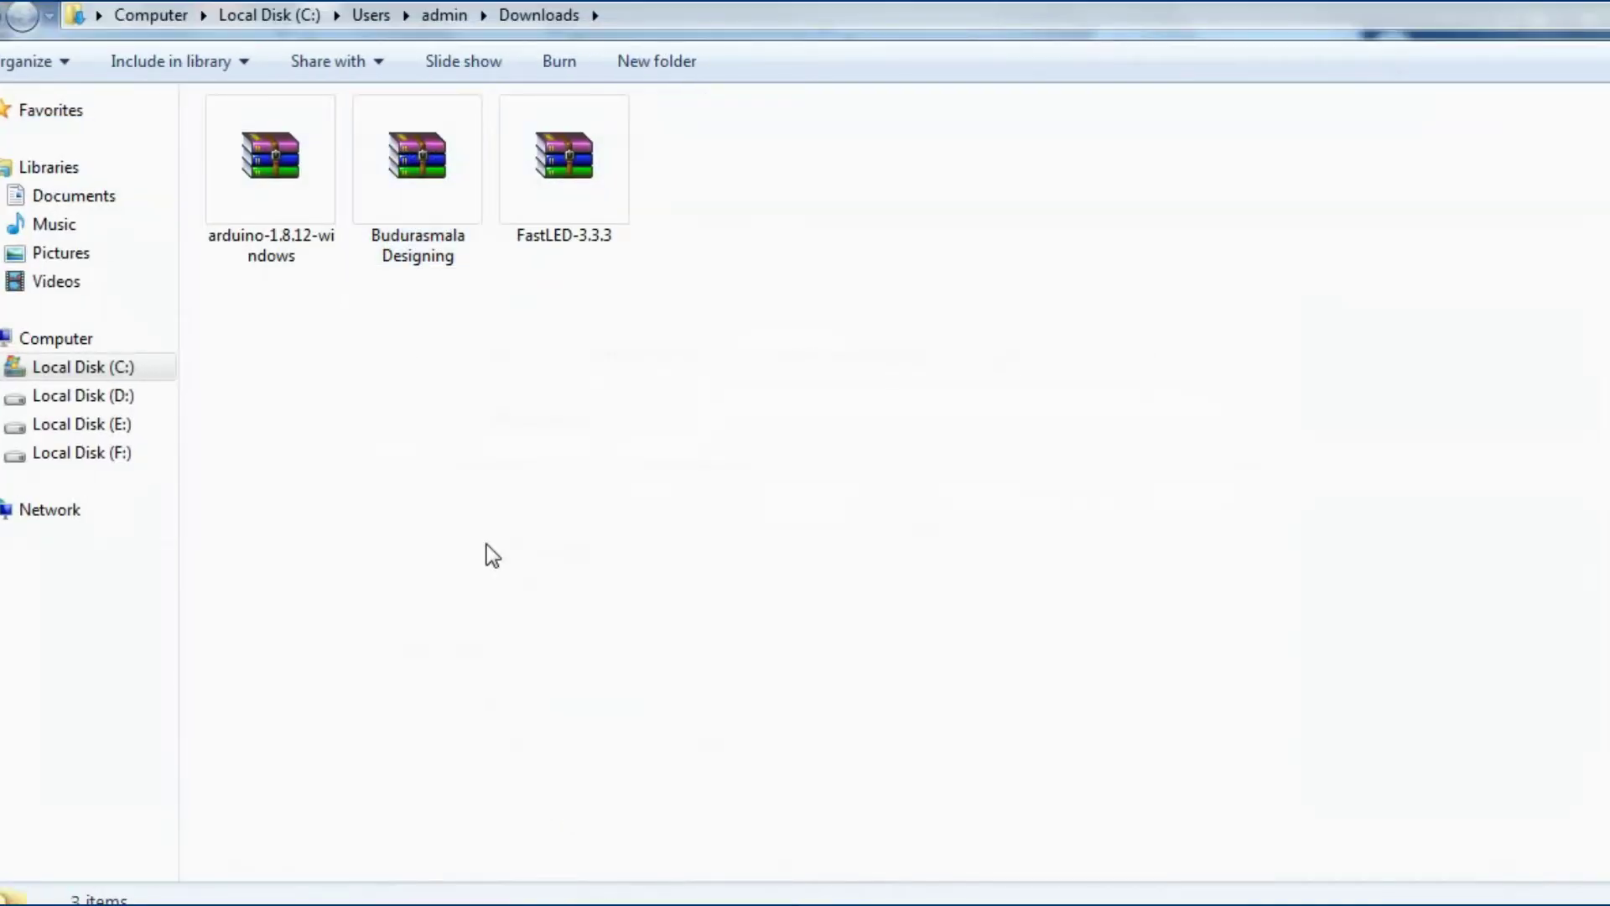
Extract the Budurasmala Designing archive into its own folder in Downloads.
left_click(387, 187)
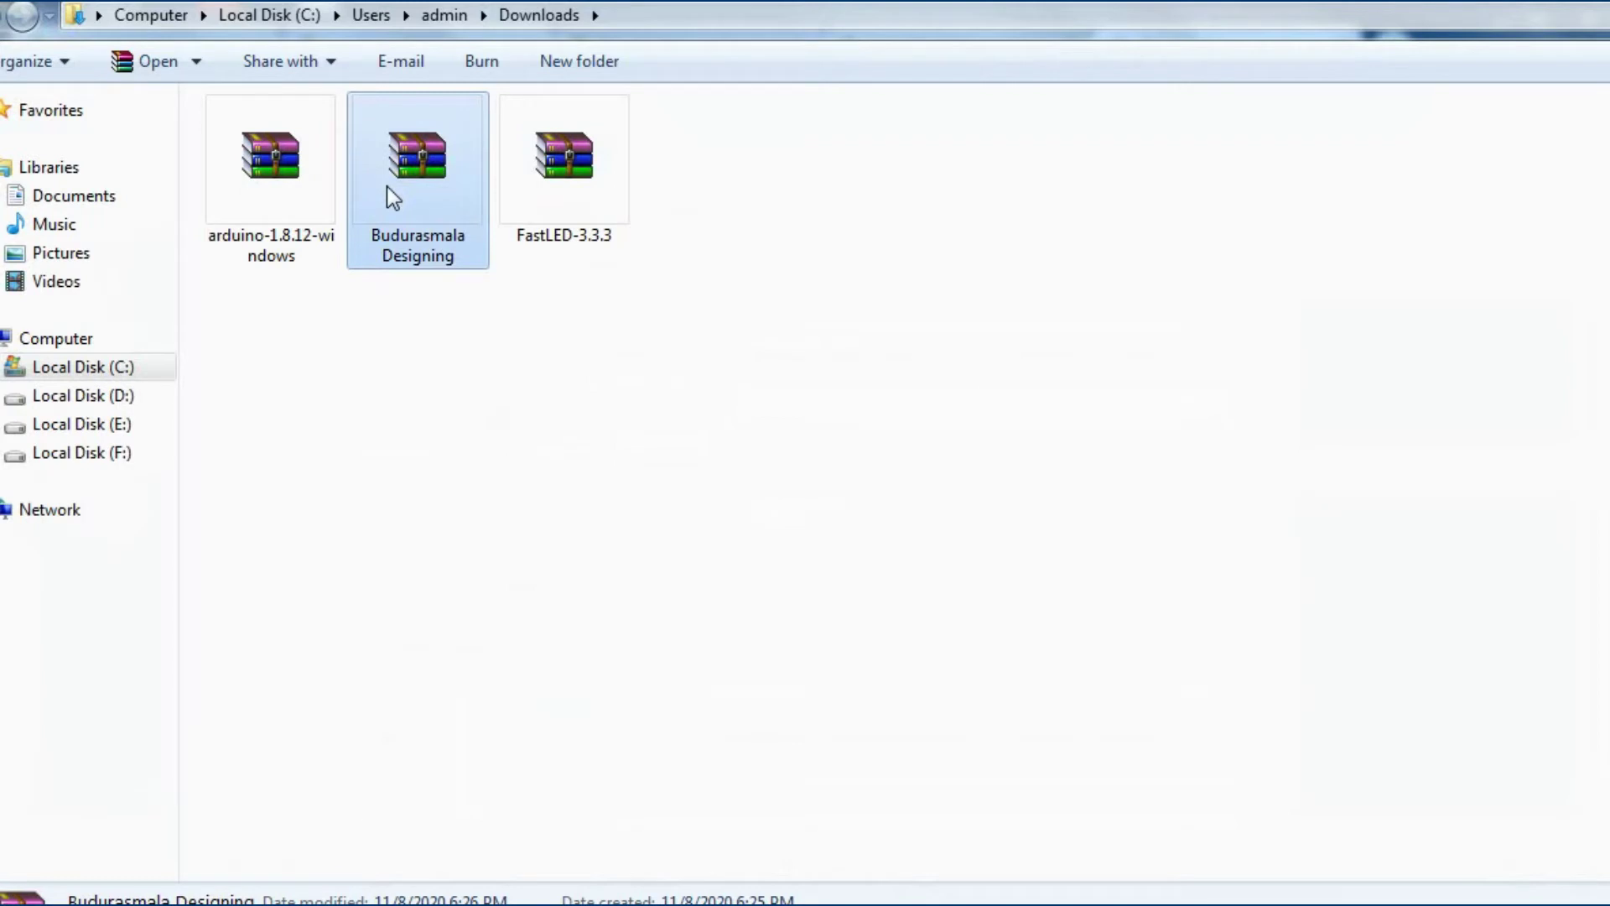
right_click(390, 191)
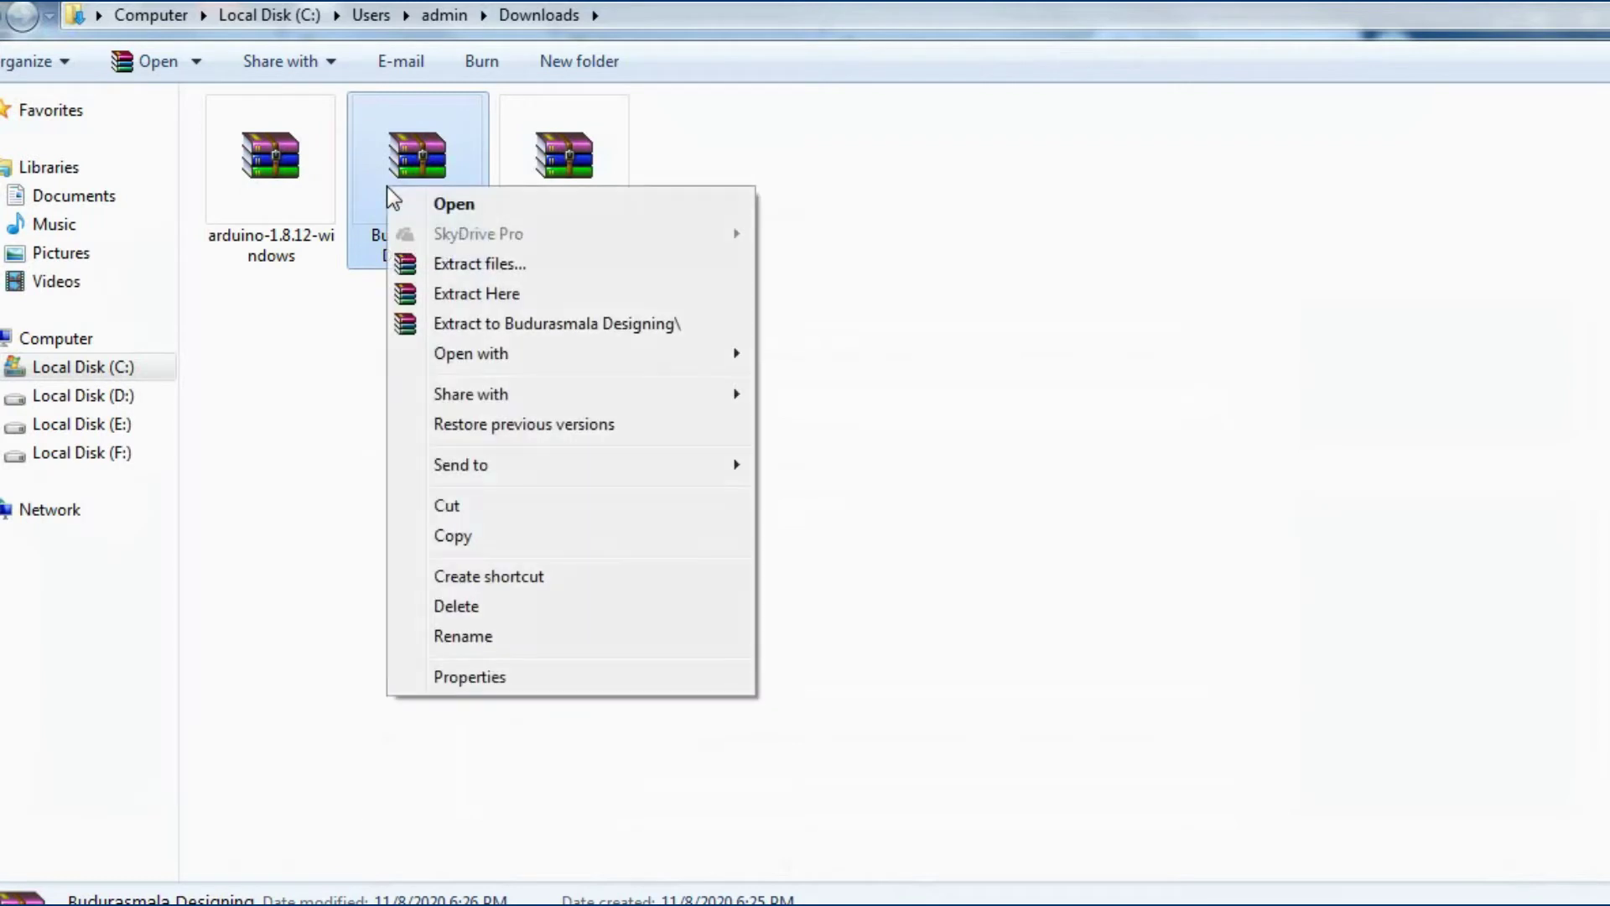
left_click(440, 322)
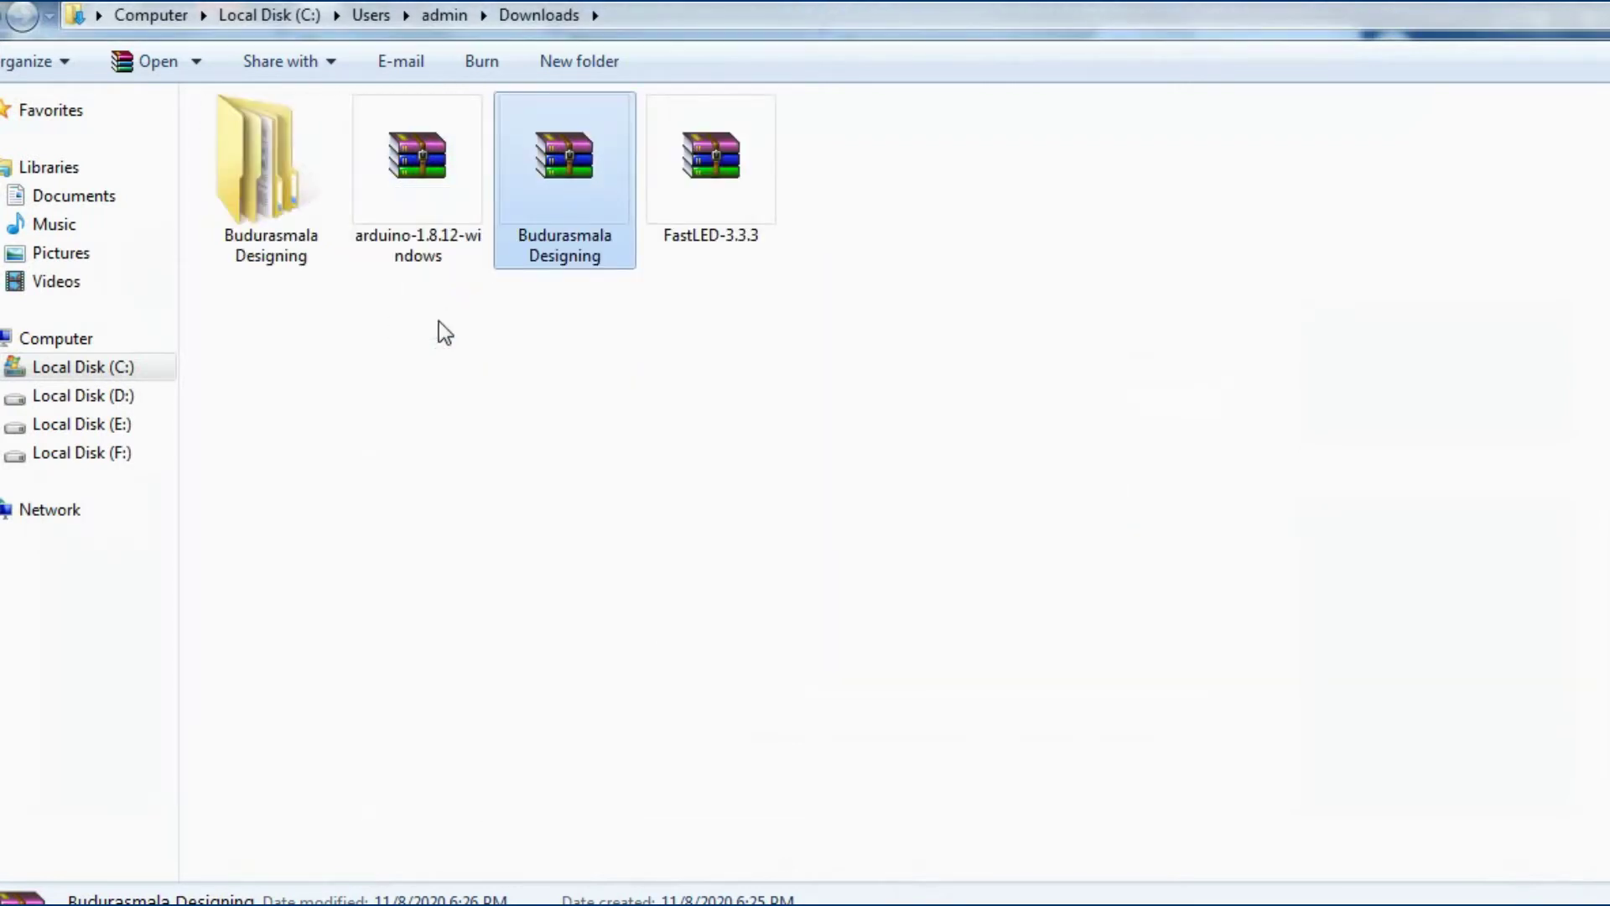
left_click(505, 460)
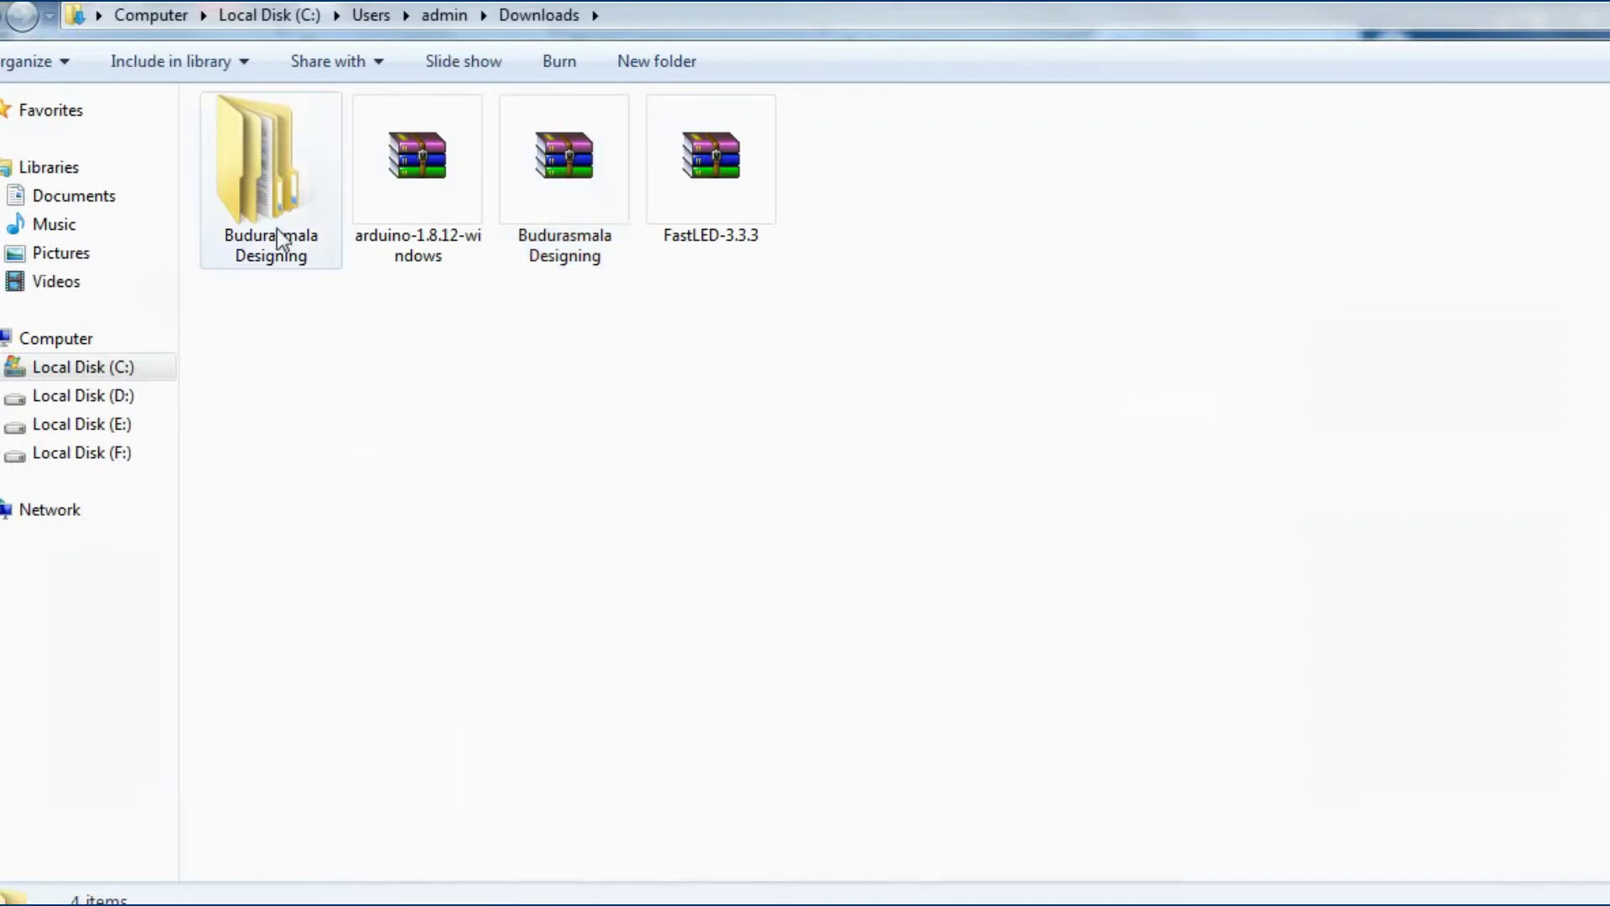
Open the LED Editor 8x25 Software folder inside the extracted Budurasmala Designing folders.
double_click(243, 162)
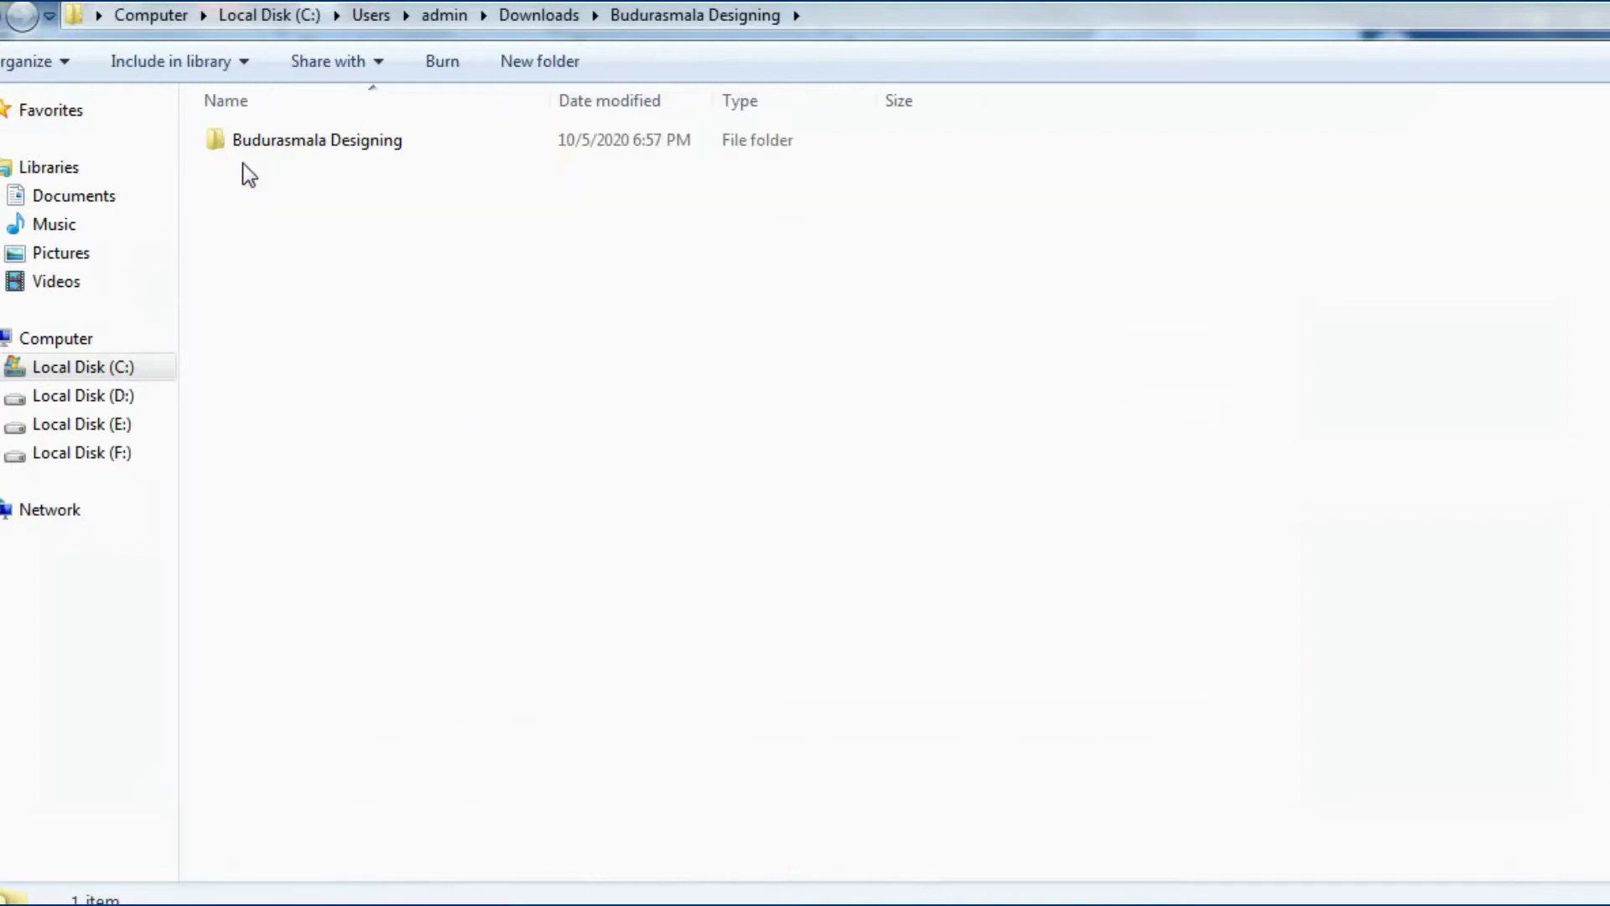
left_click(340, 141)
double_click(340, 140)
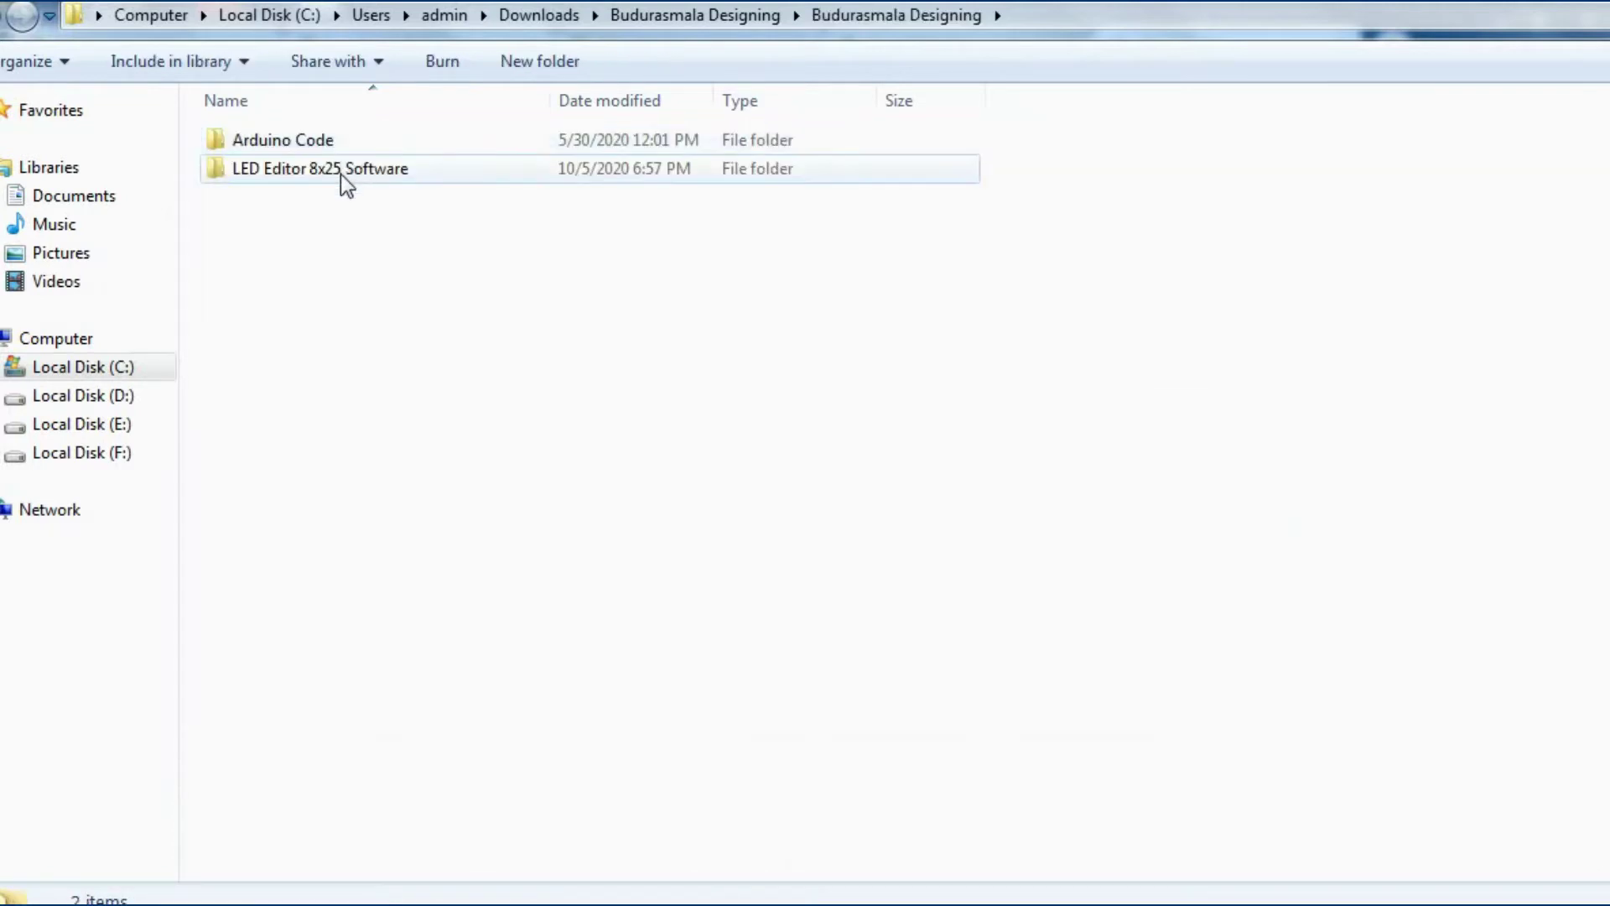
double_click(340, 171)
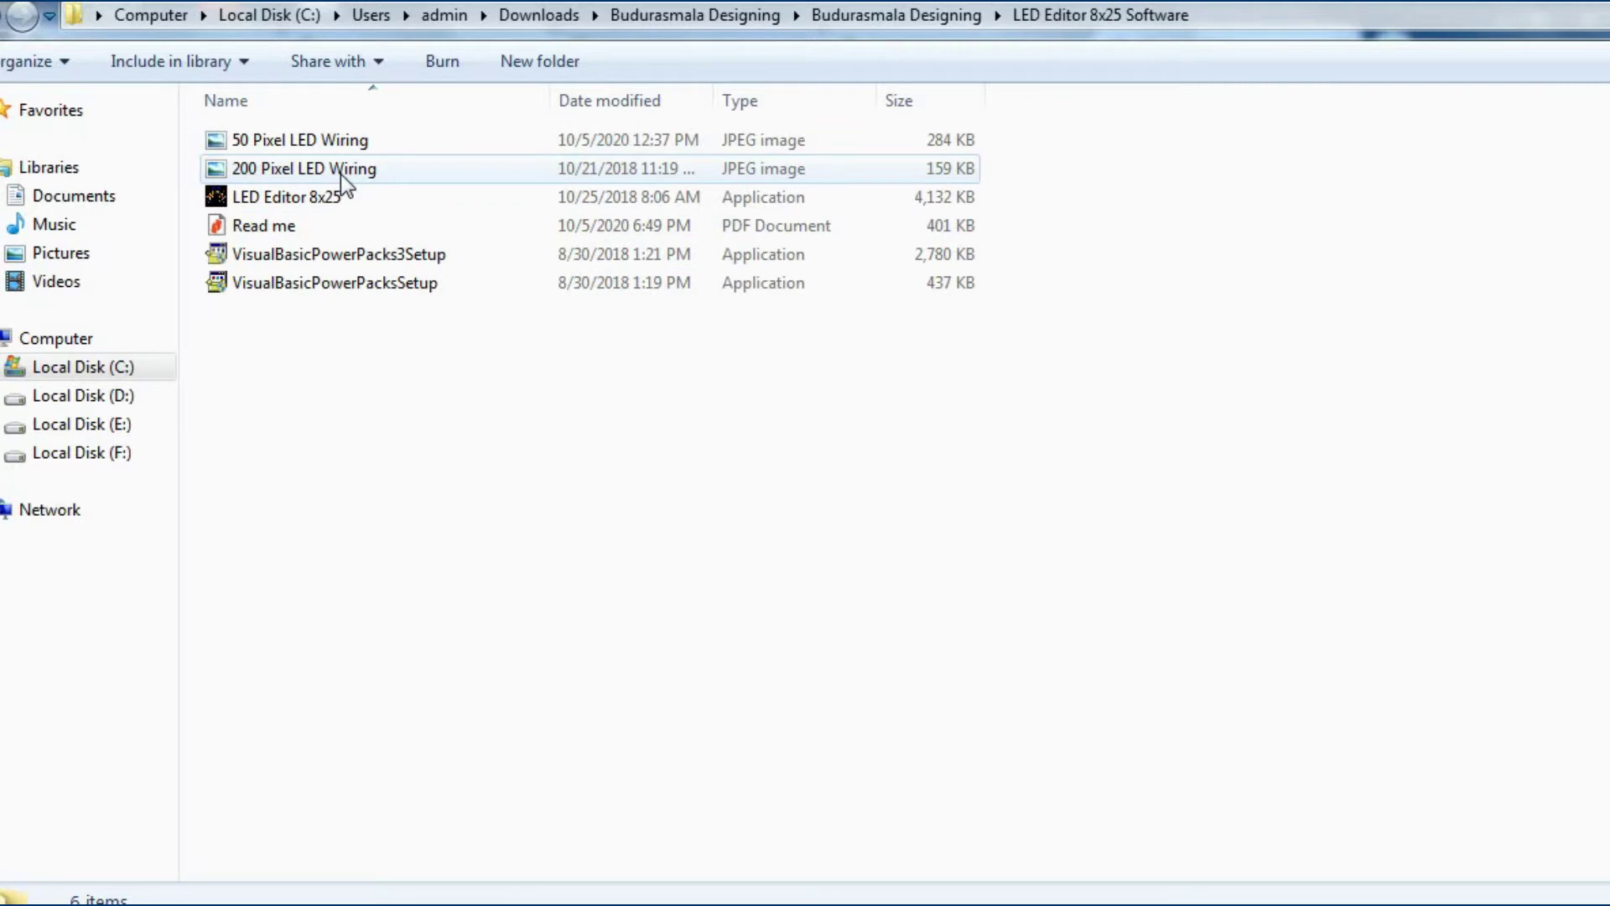
Copy the software activation code from the Read me text document and close the document.
left_click(338, 235)
left_click(485, 460)
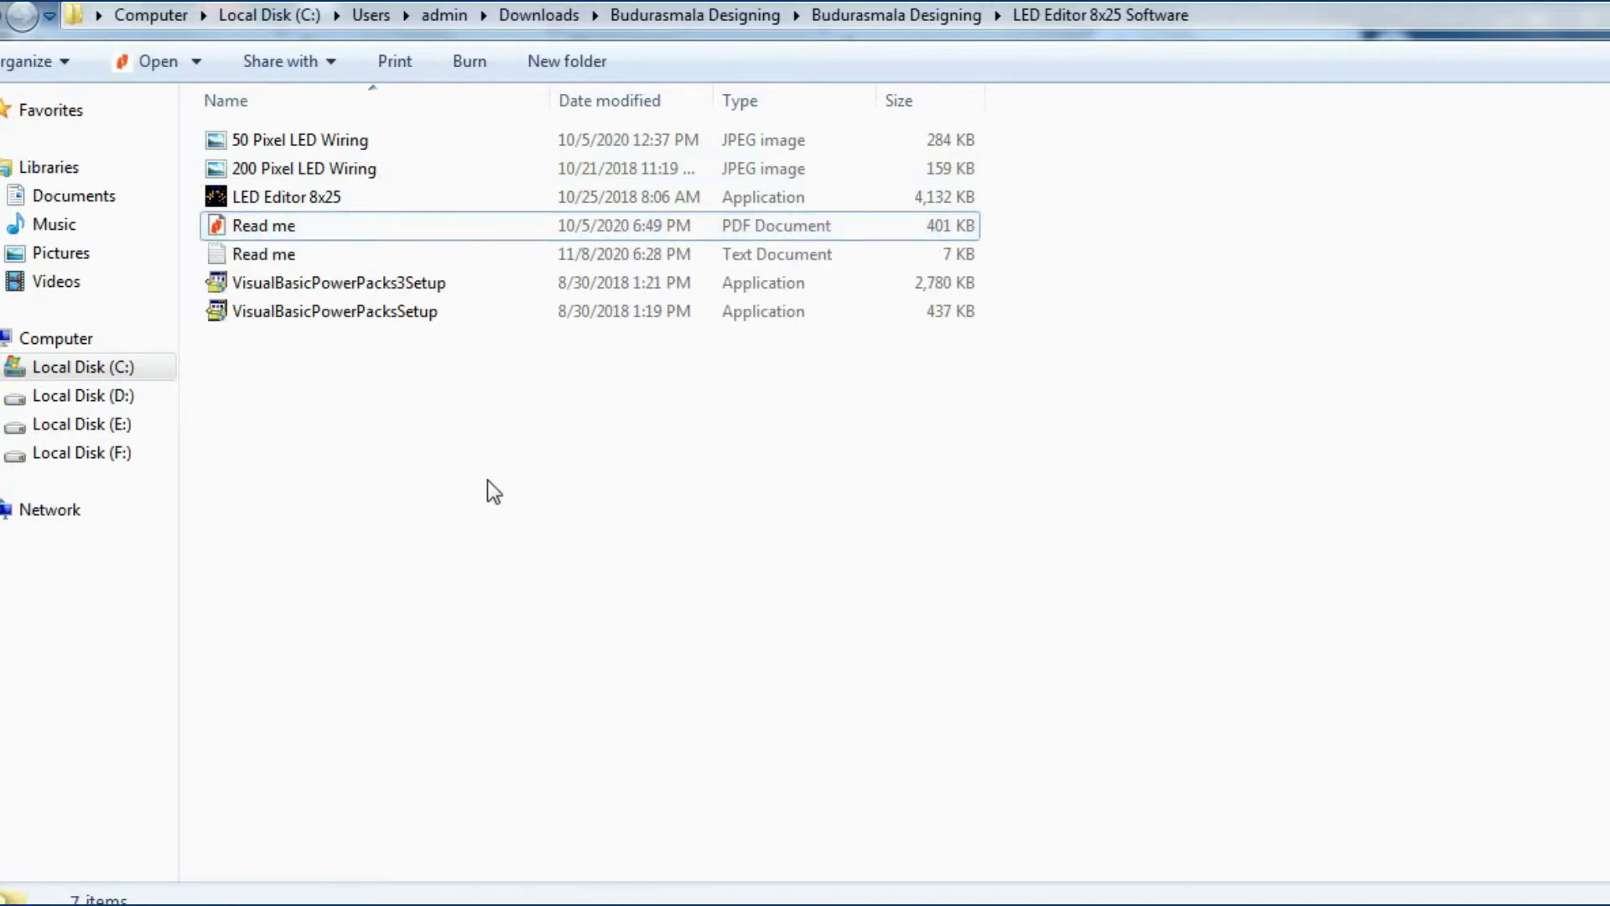
double_click(257, 258)
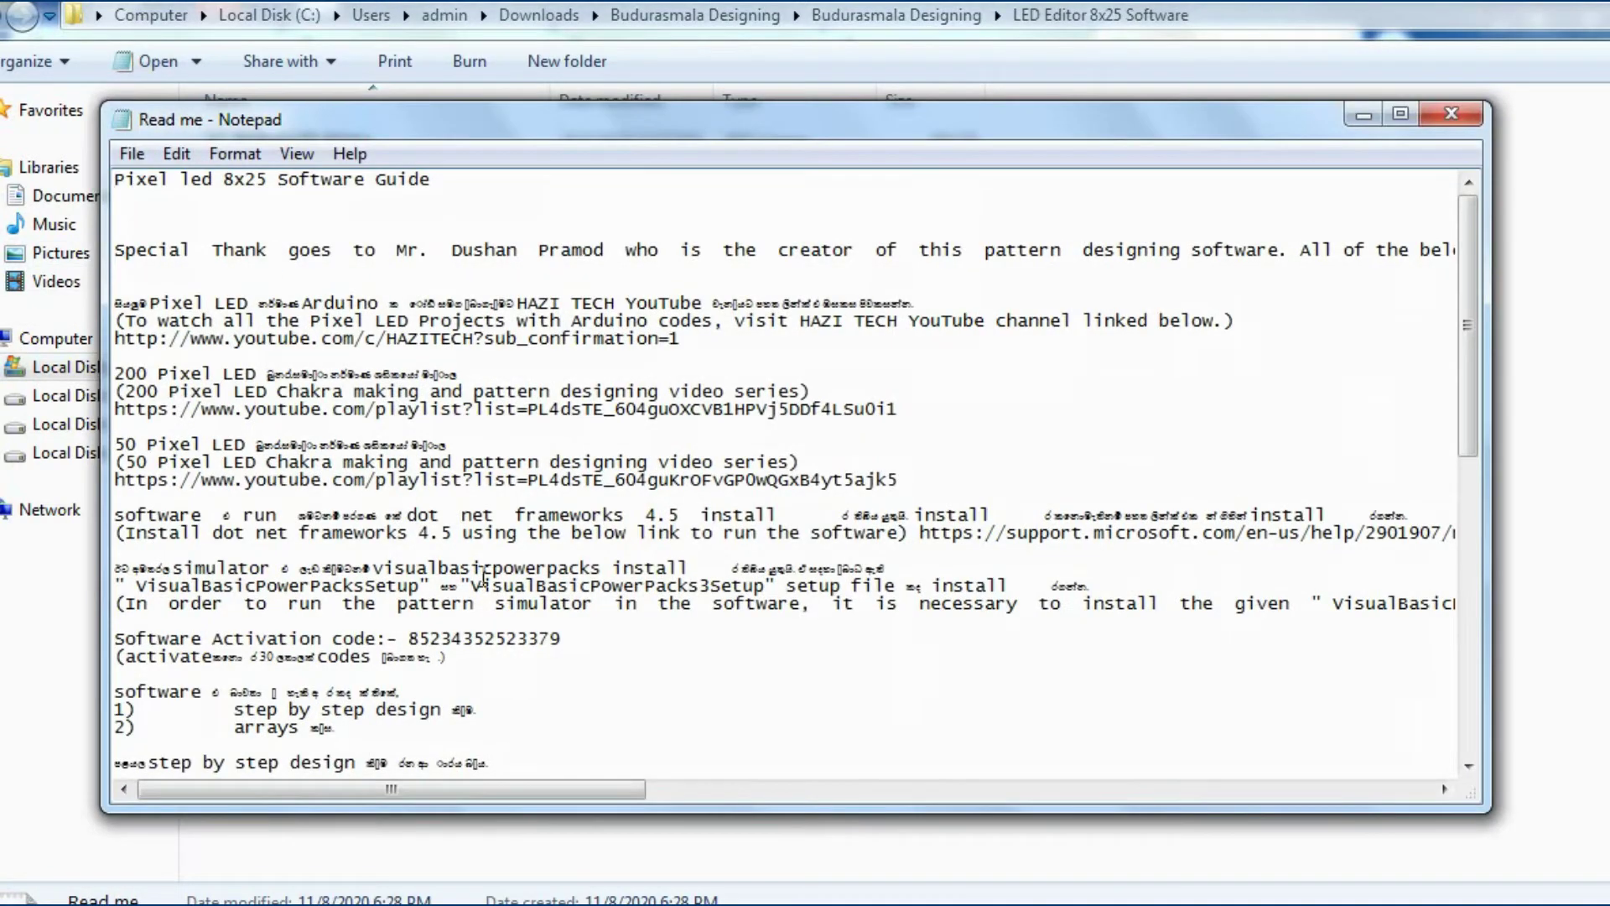
left_click_drag(562, 639, 462, 637)
left_click(592, 662)
left_click_drag(574, 639, 410, 635)
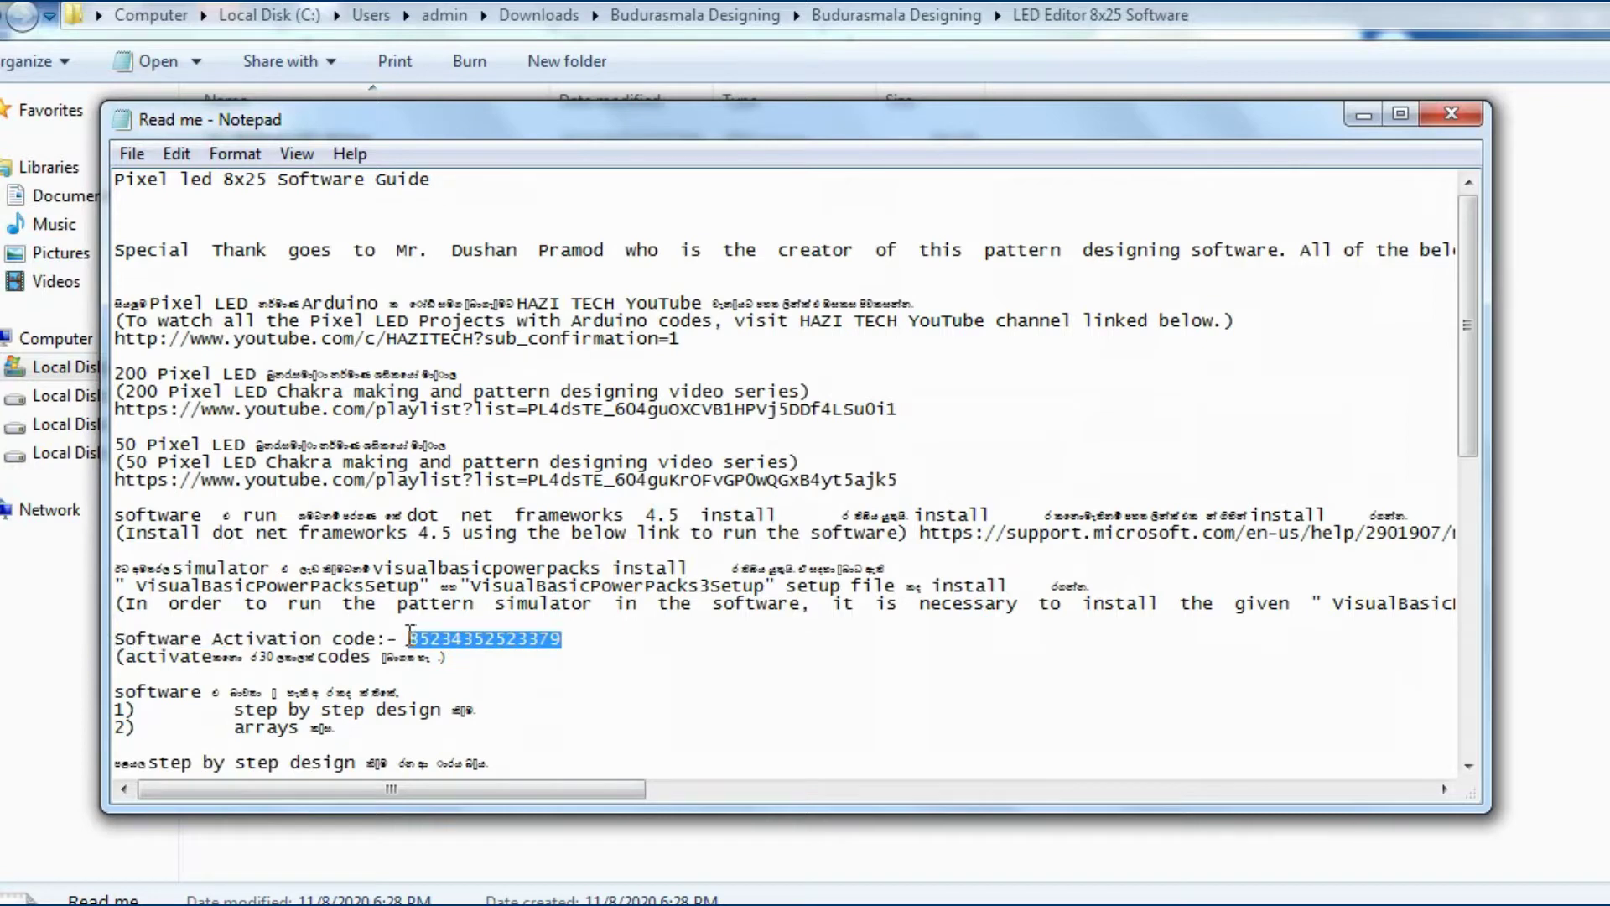
right_click(467, 647)
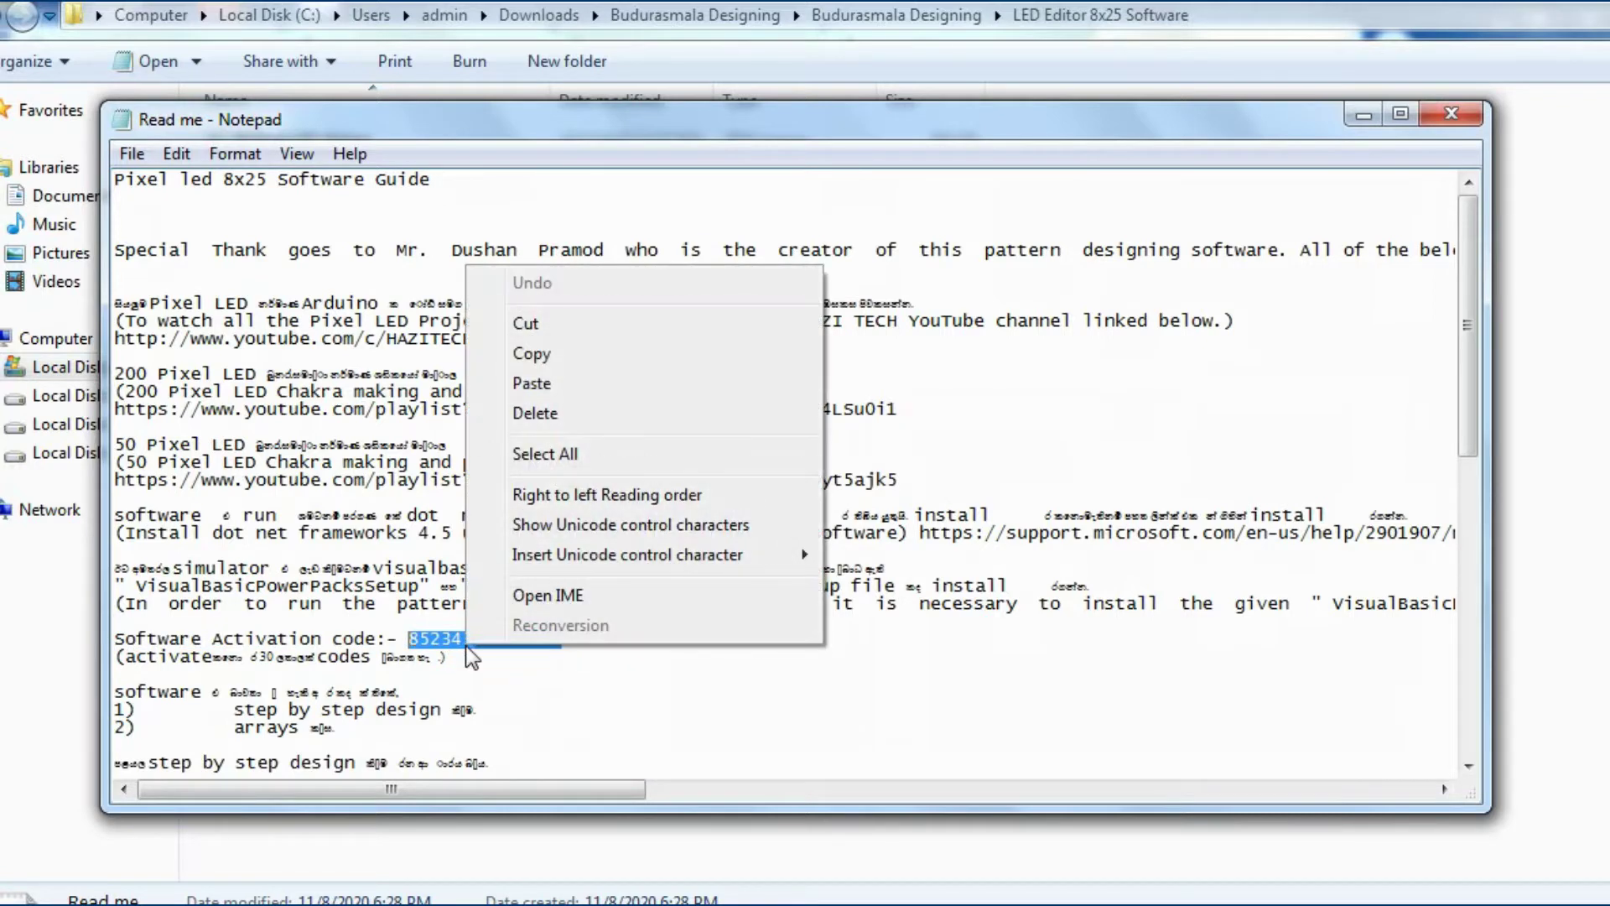
left_click(528, 356)
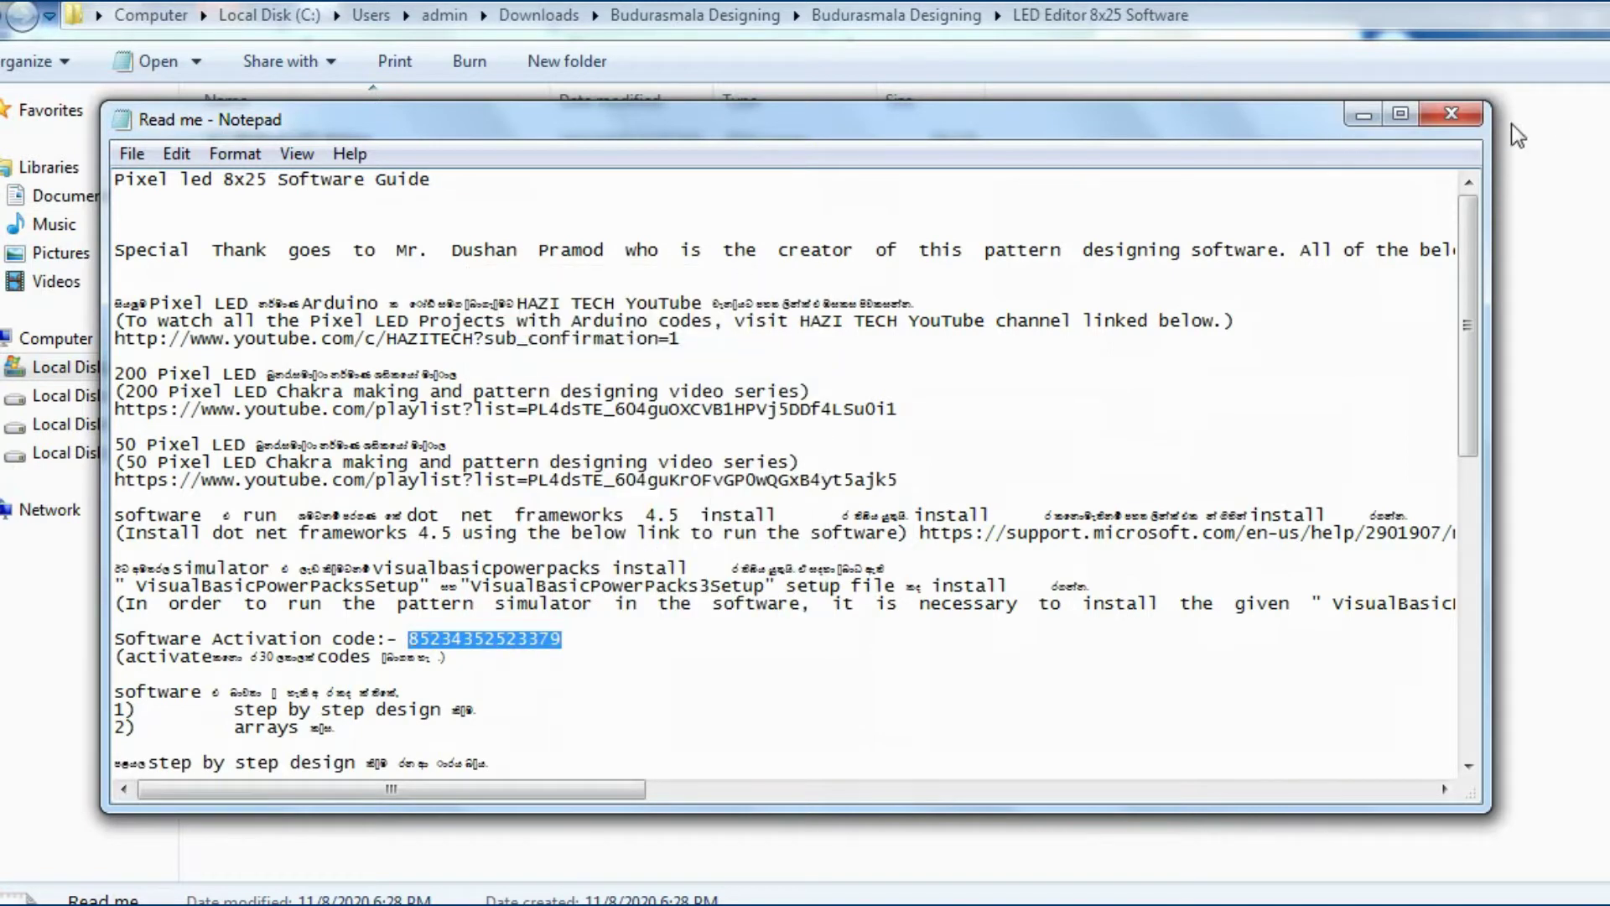
left_click(1458, 124)
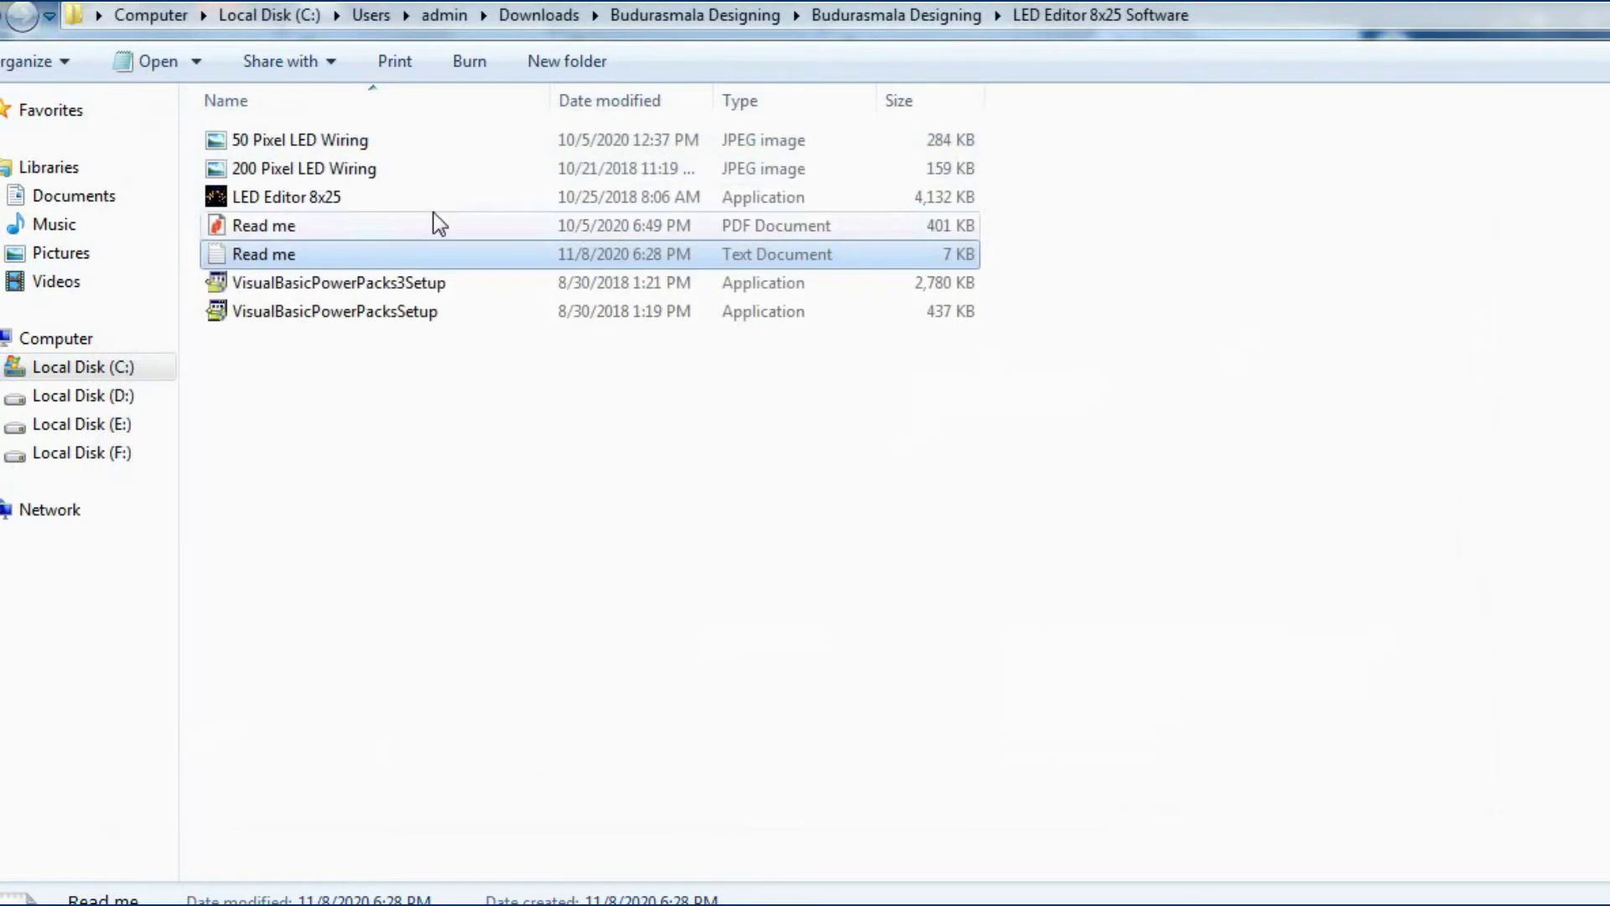
Launch LED Editor 8x25 and start a new design with the Array option enabled.
double_click(304, 200)
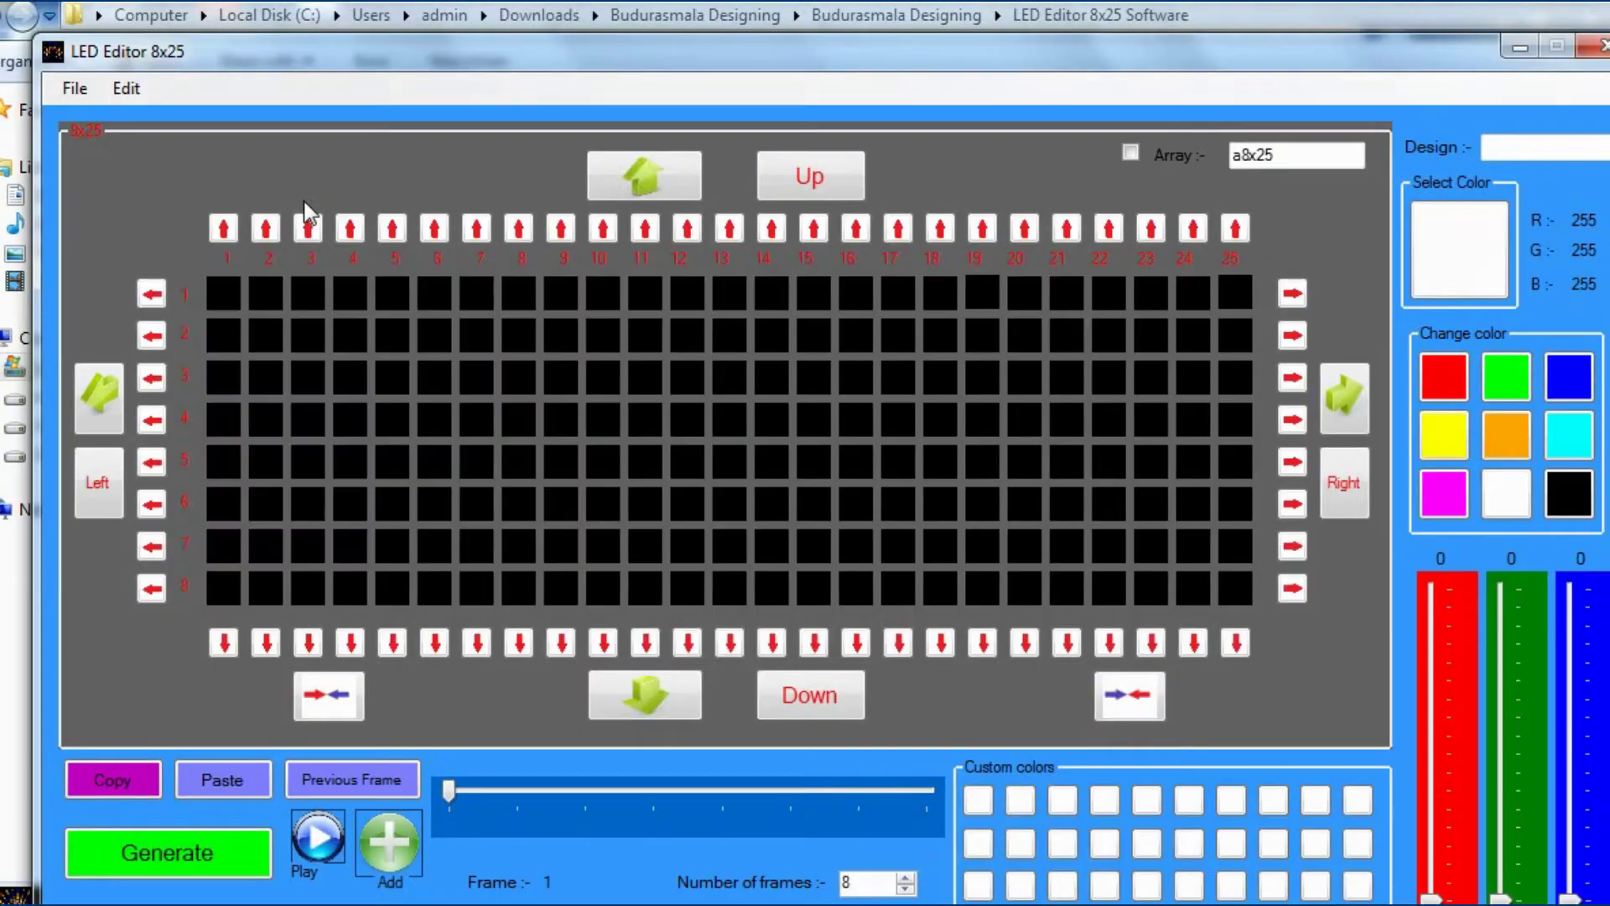
left_click_drag(356, 59, 318, 34)
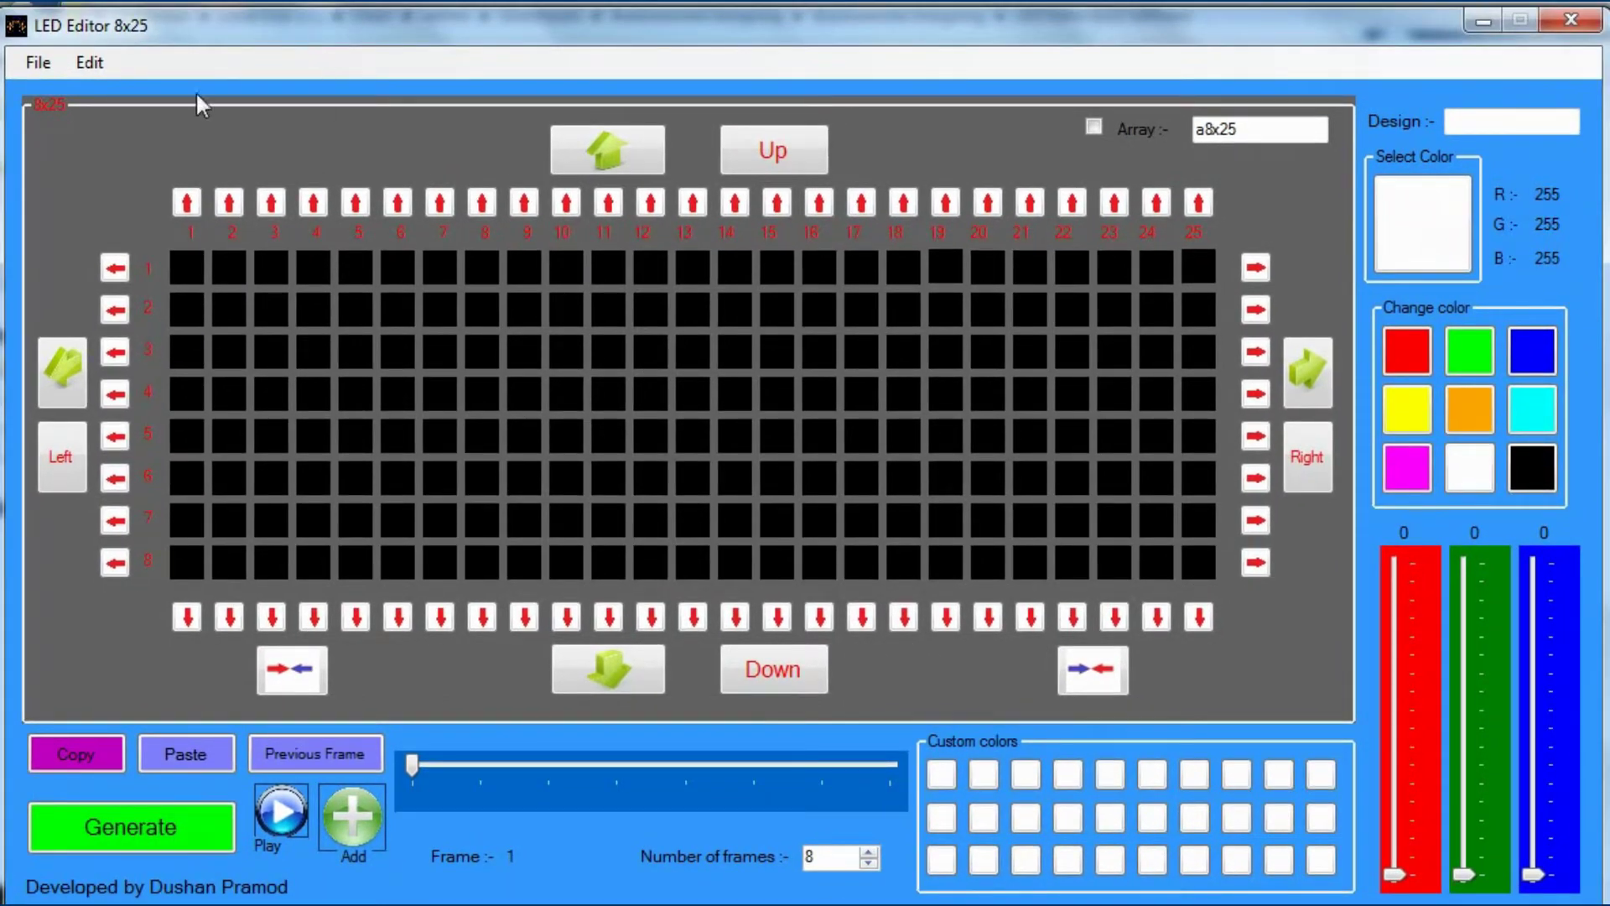
left_click(34, 67)
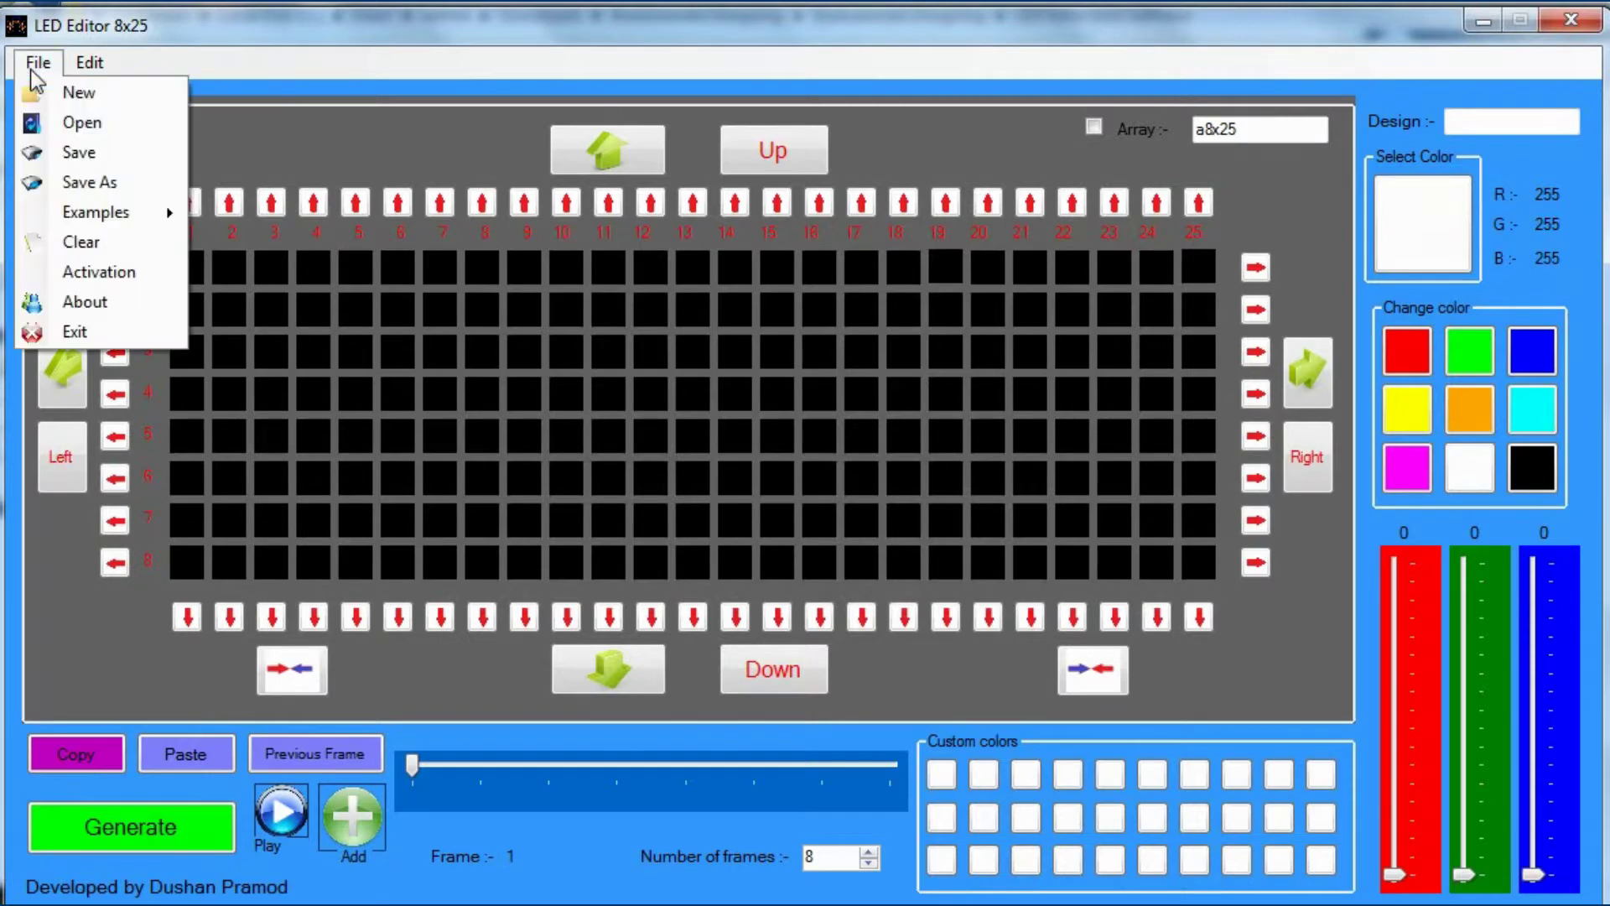
left_click(71, 97)
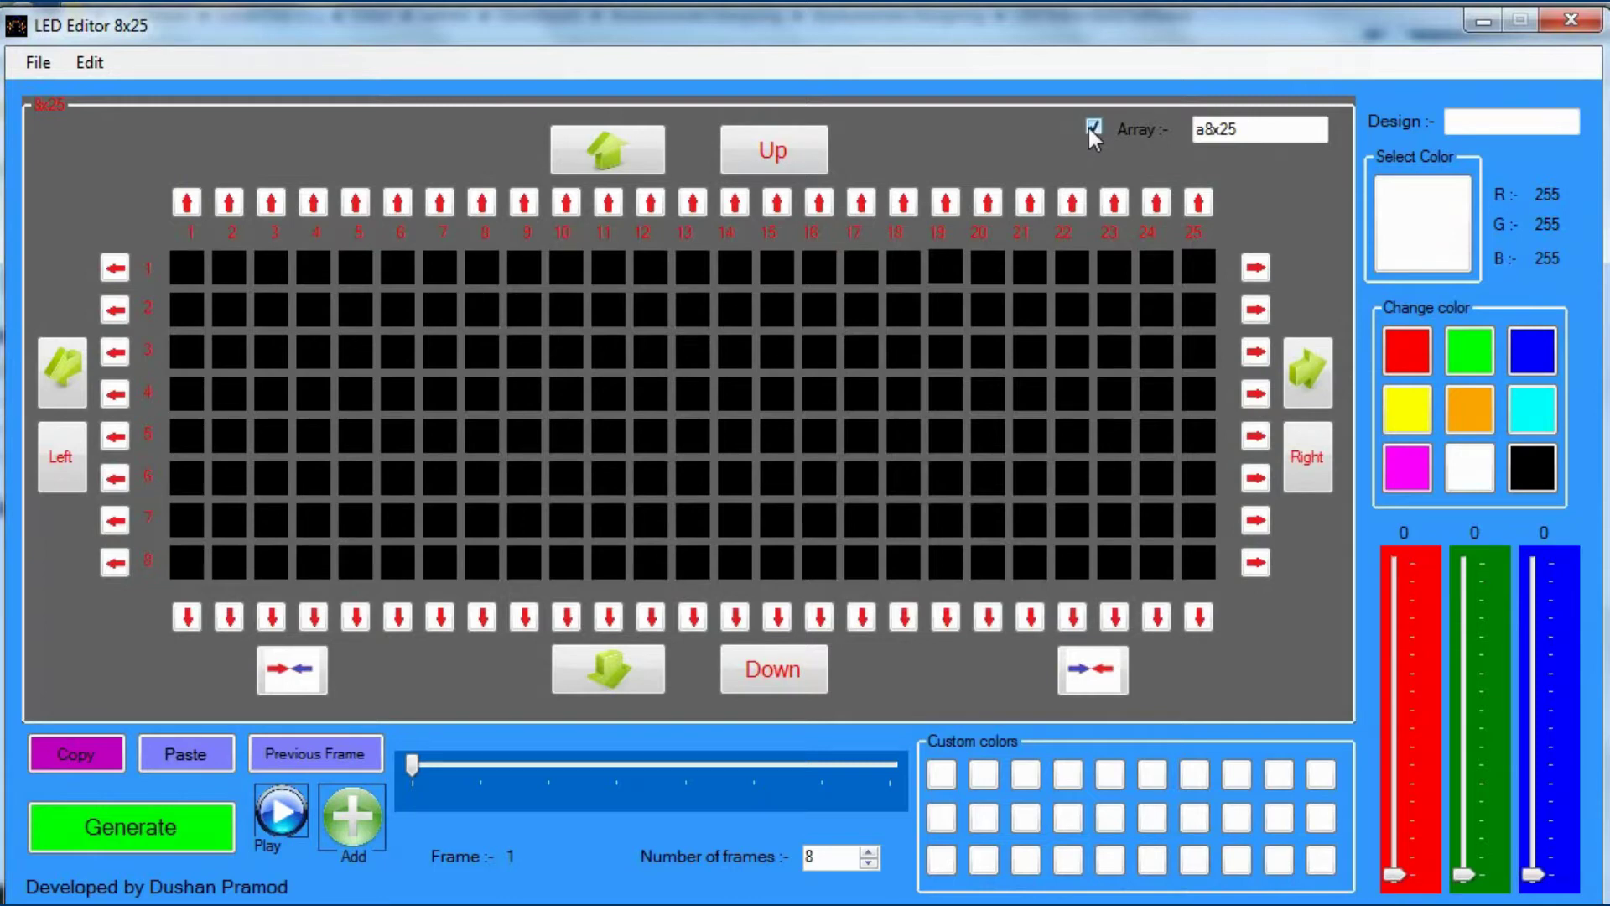
Check the activation status of LED Editor 8x25 and dismiss the notice.
left_click(36, 68)
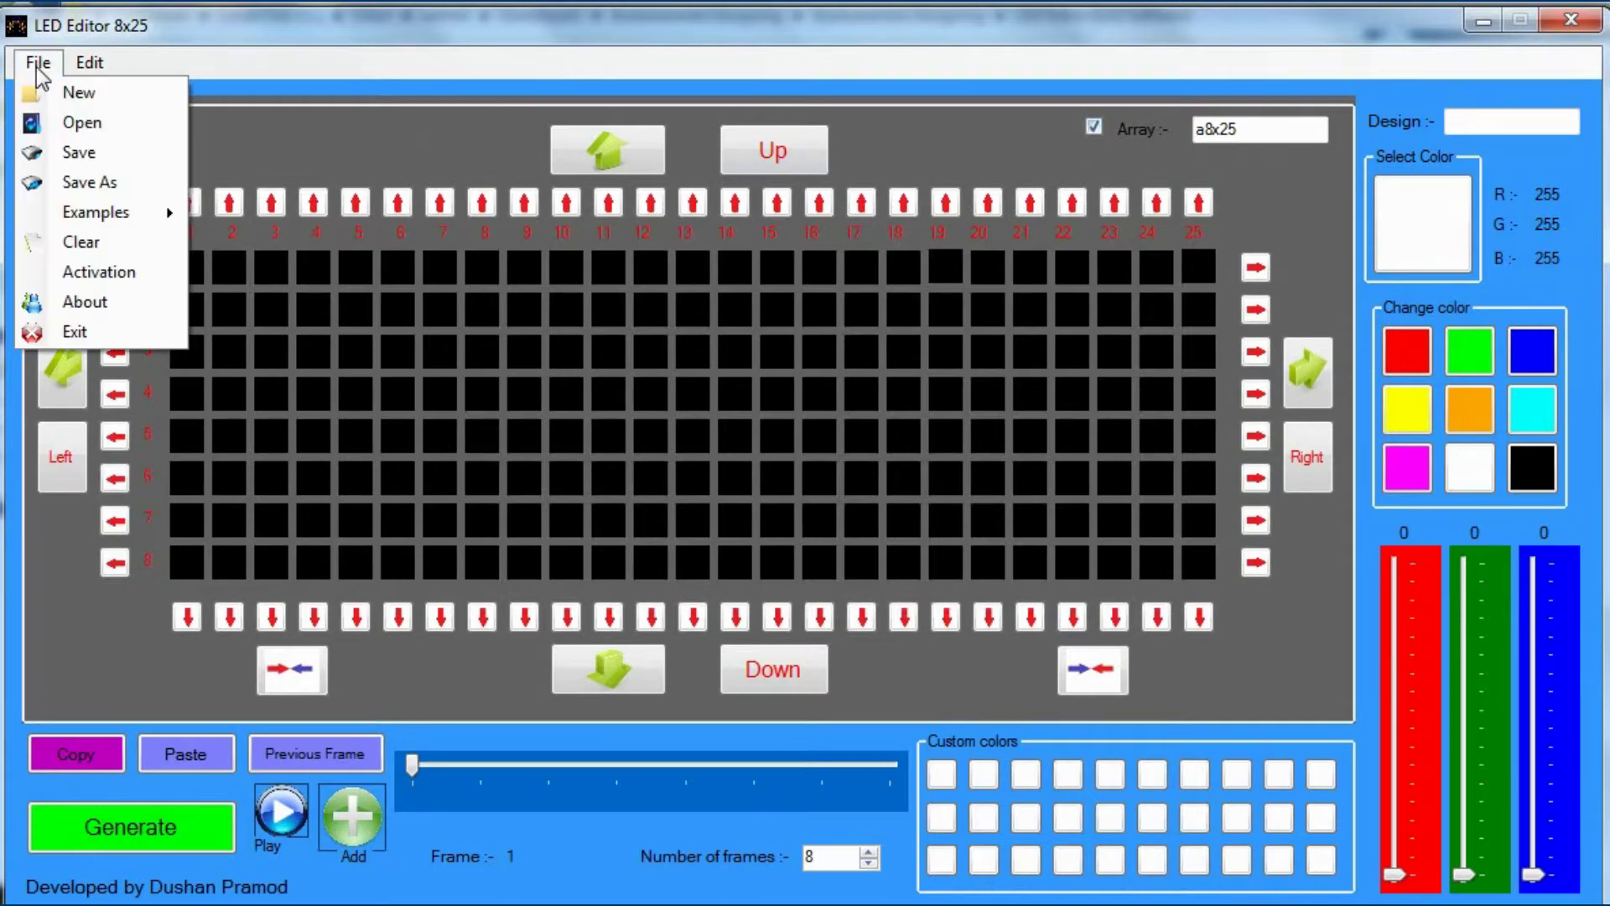
left_click(62, 271)
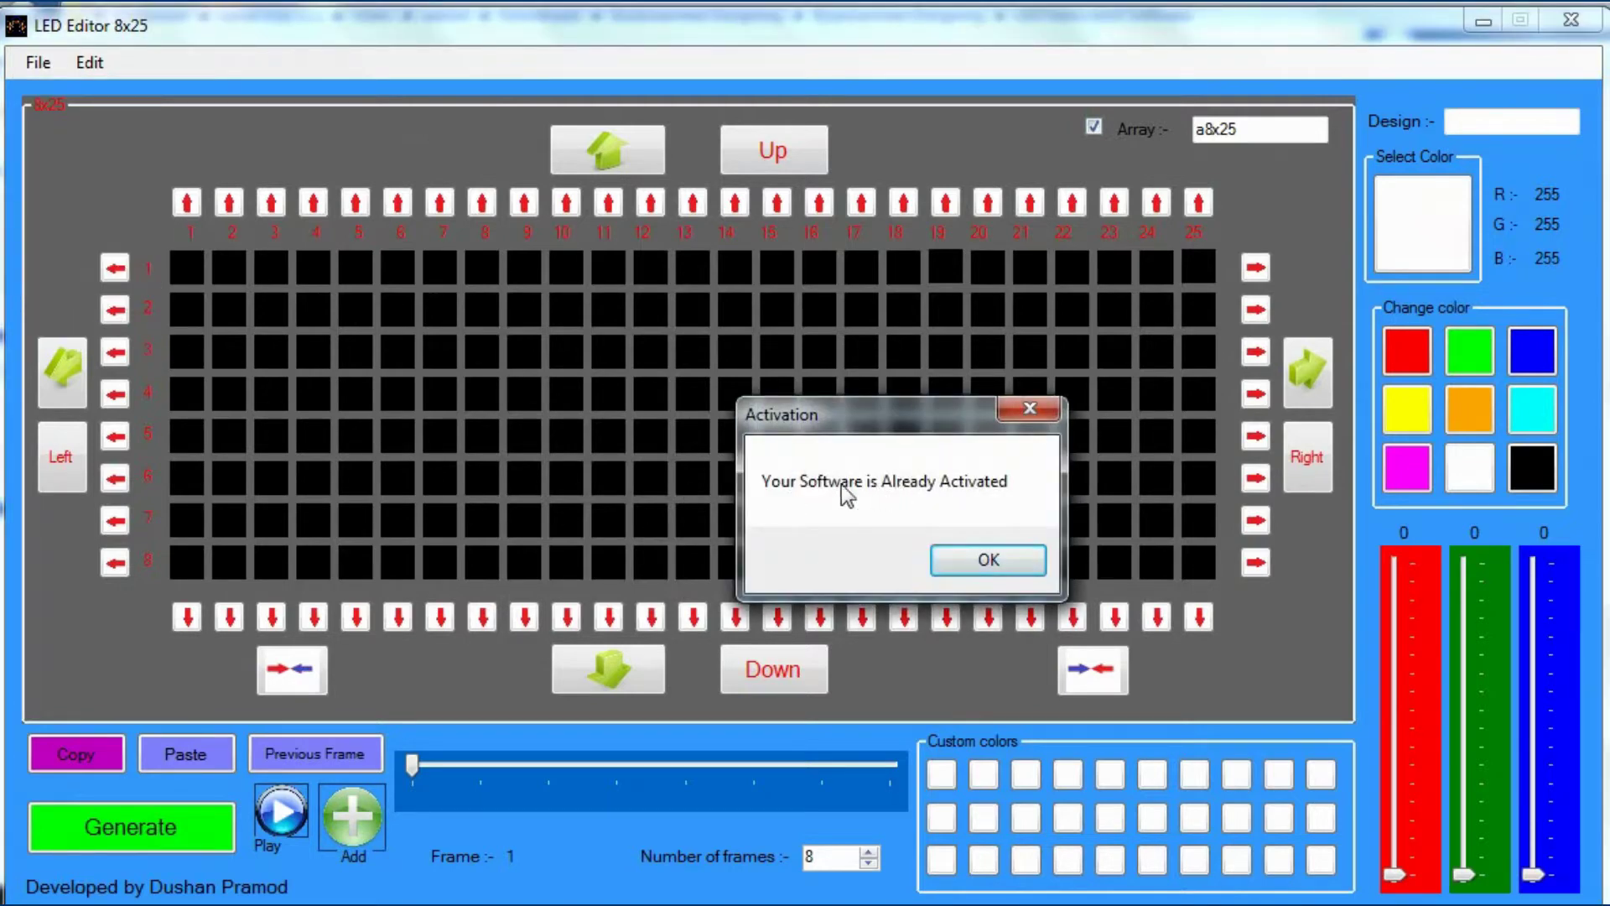
left_click(988, 558)
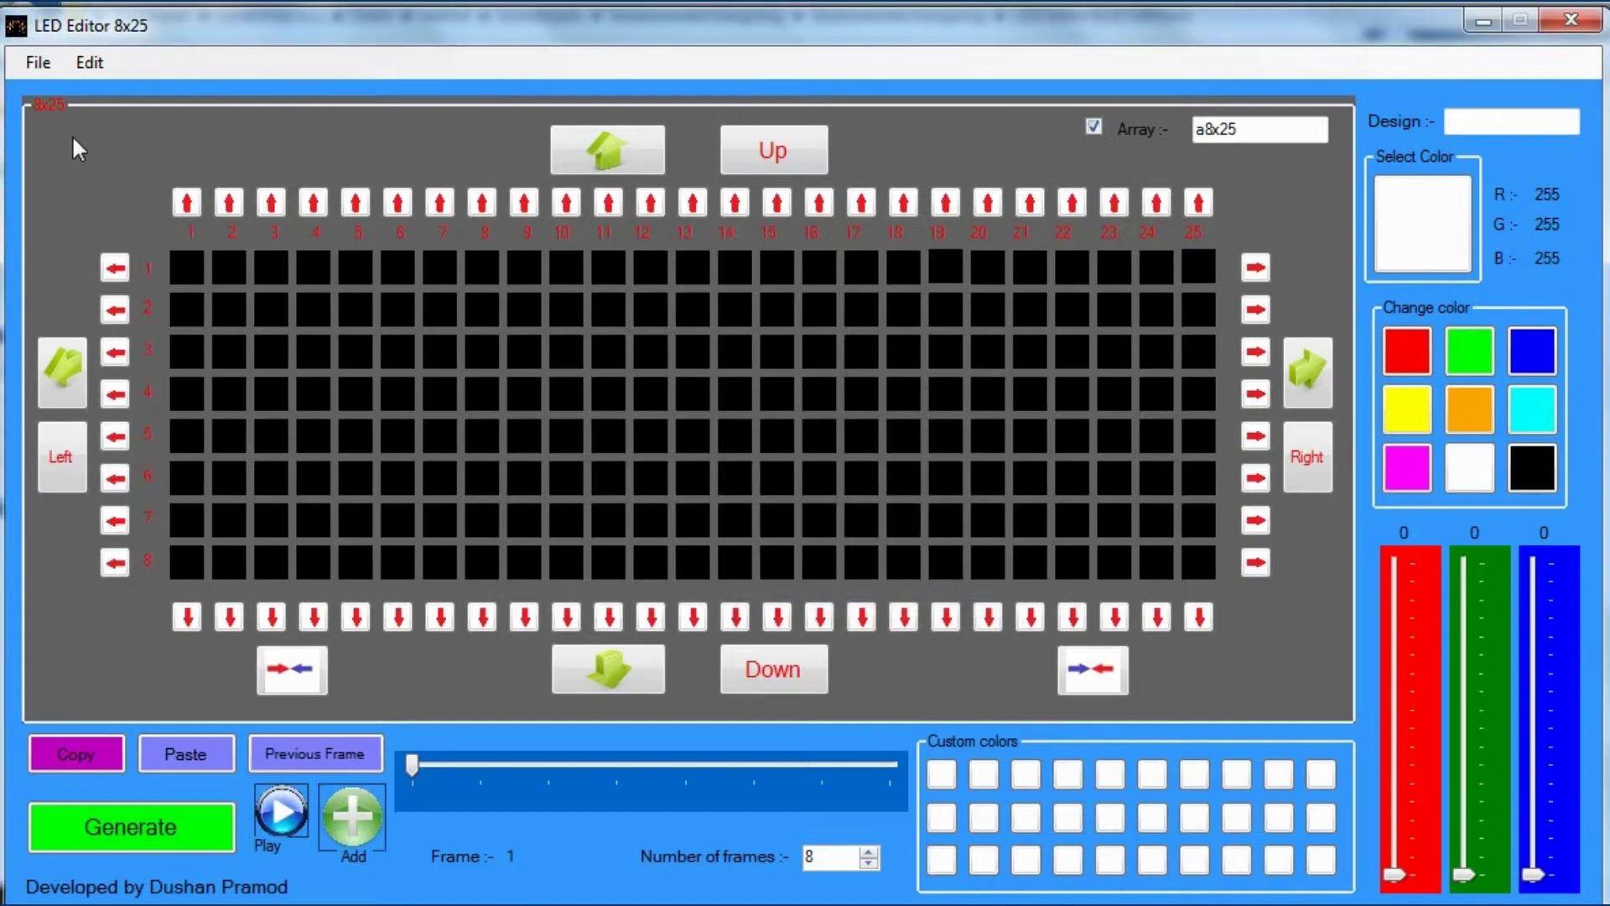
Start a new design and enter "mks demo" as its design name.
left_click(40, 62)
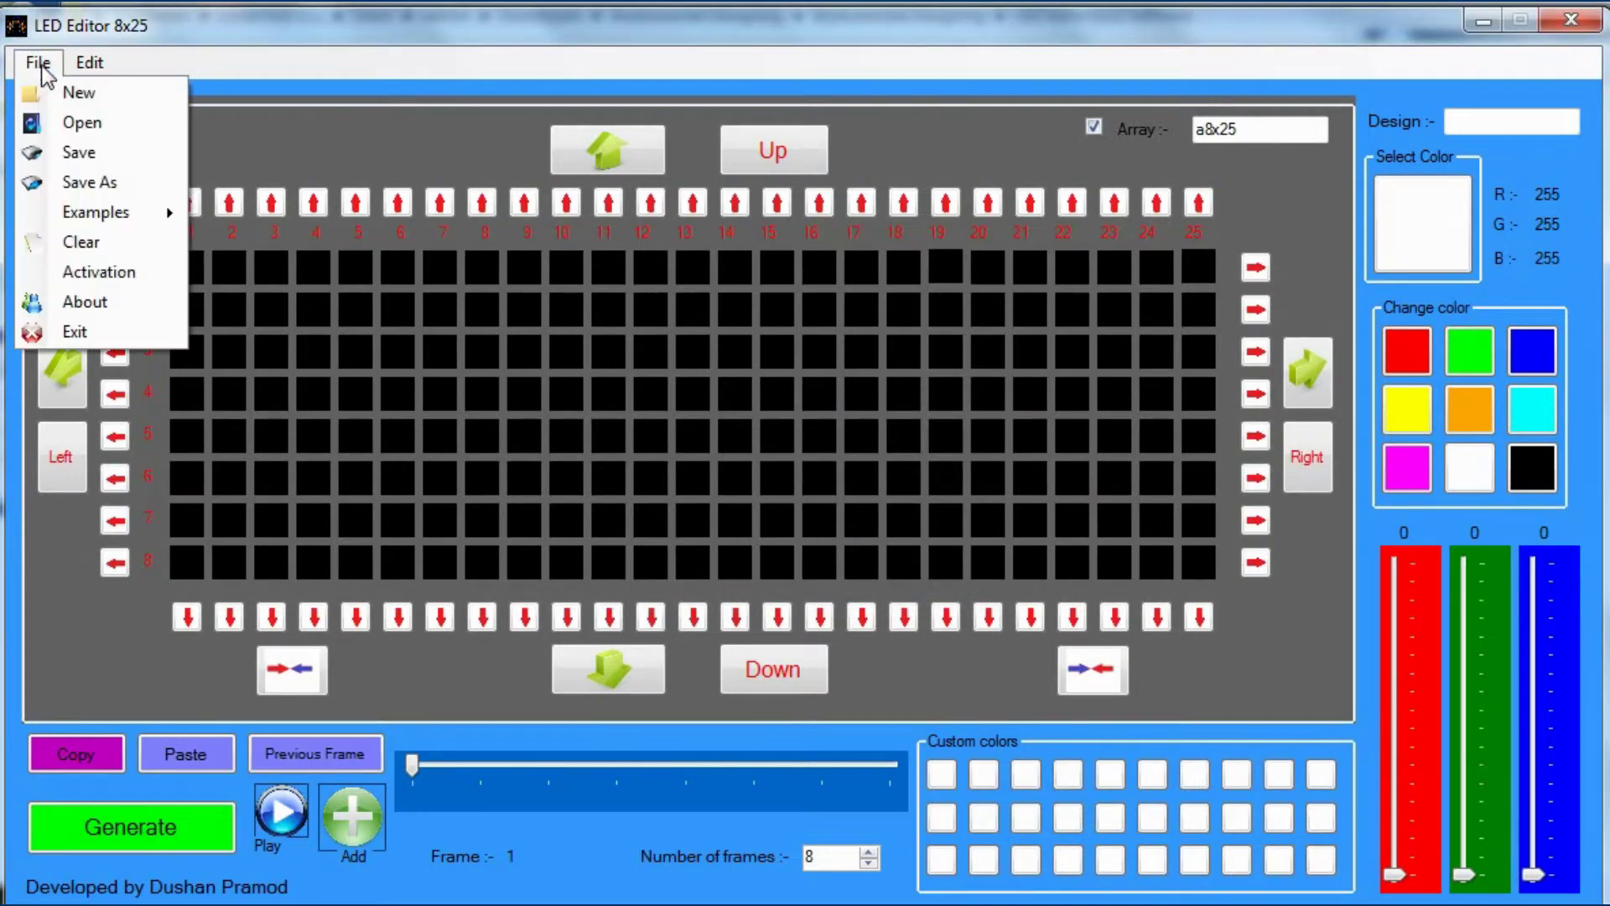
left_click(80, 94)
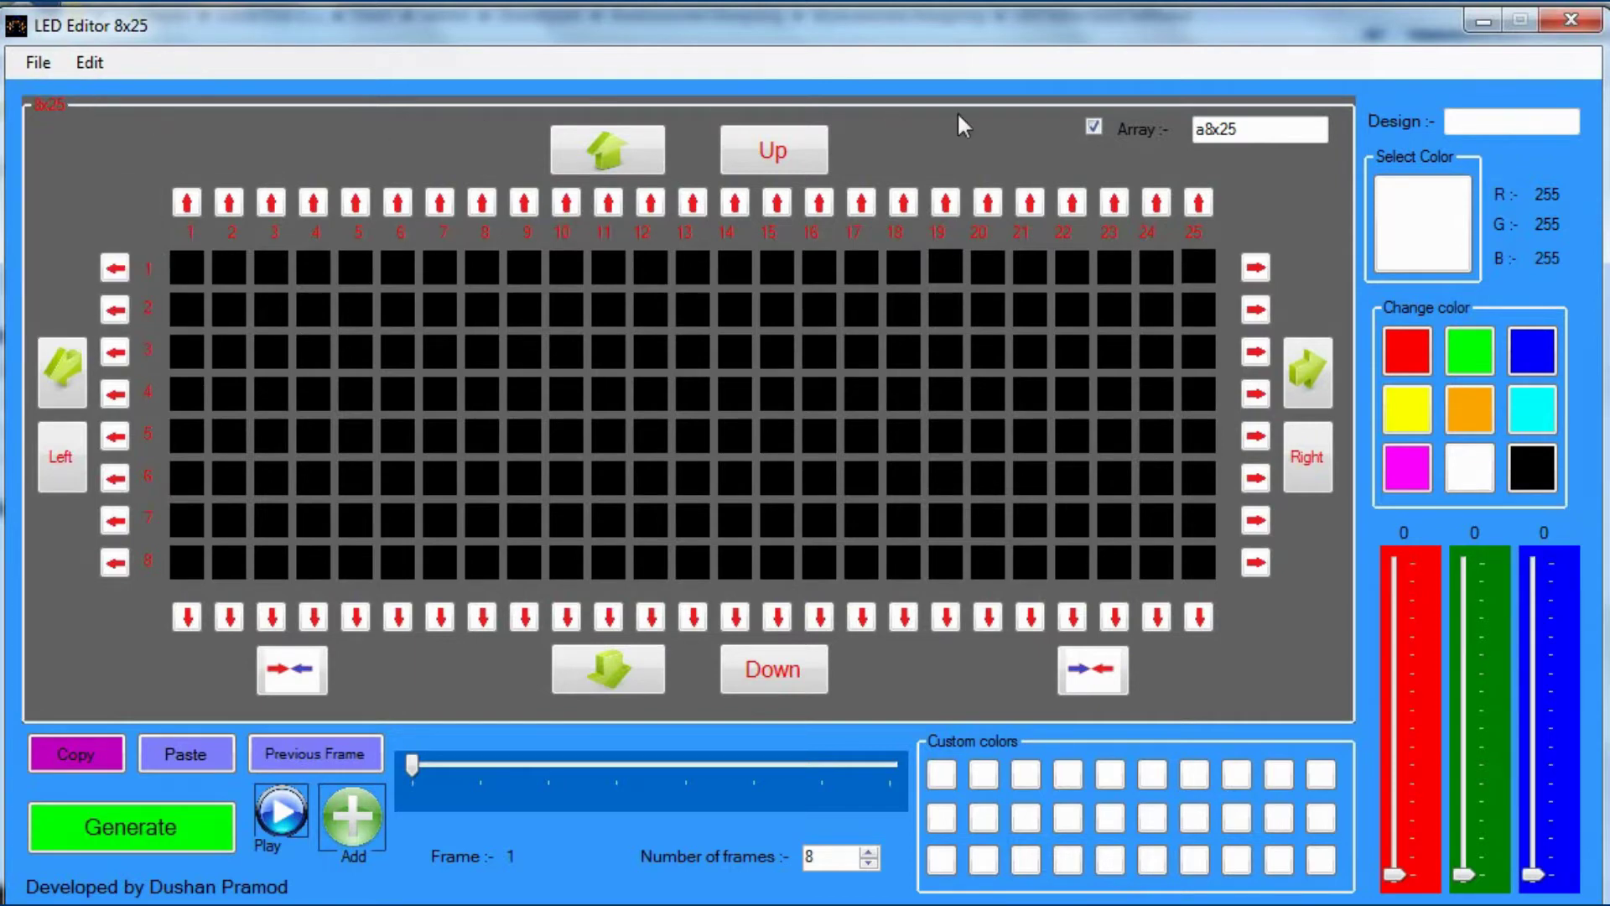
double_click(1254, 131)
left_click(1500, 124)
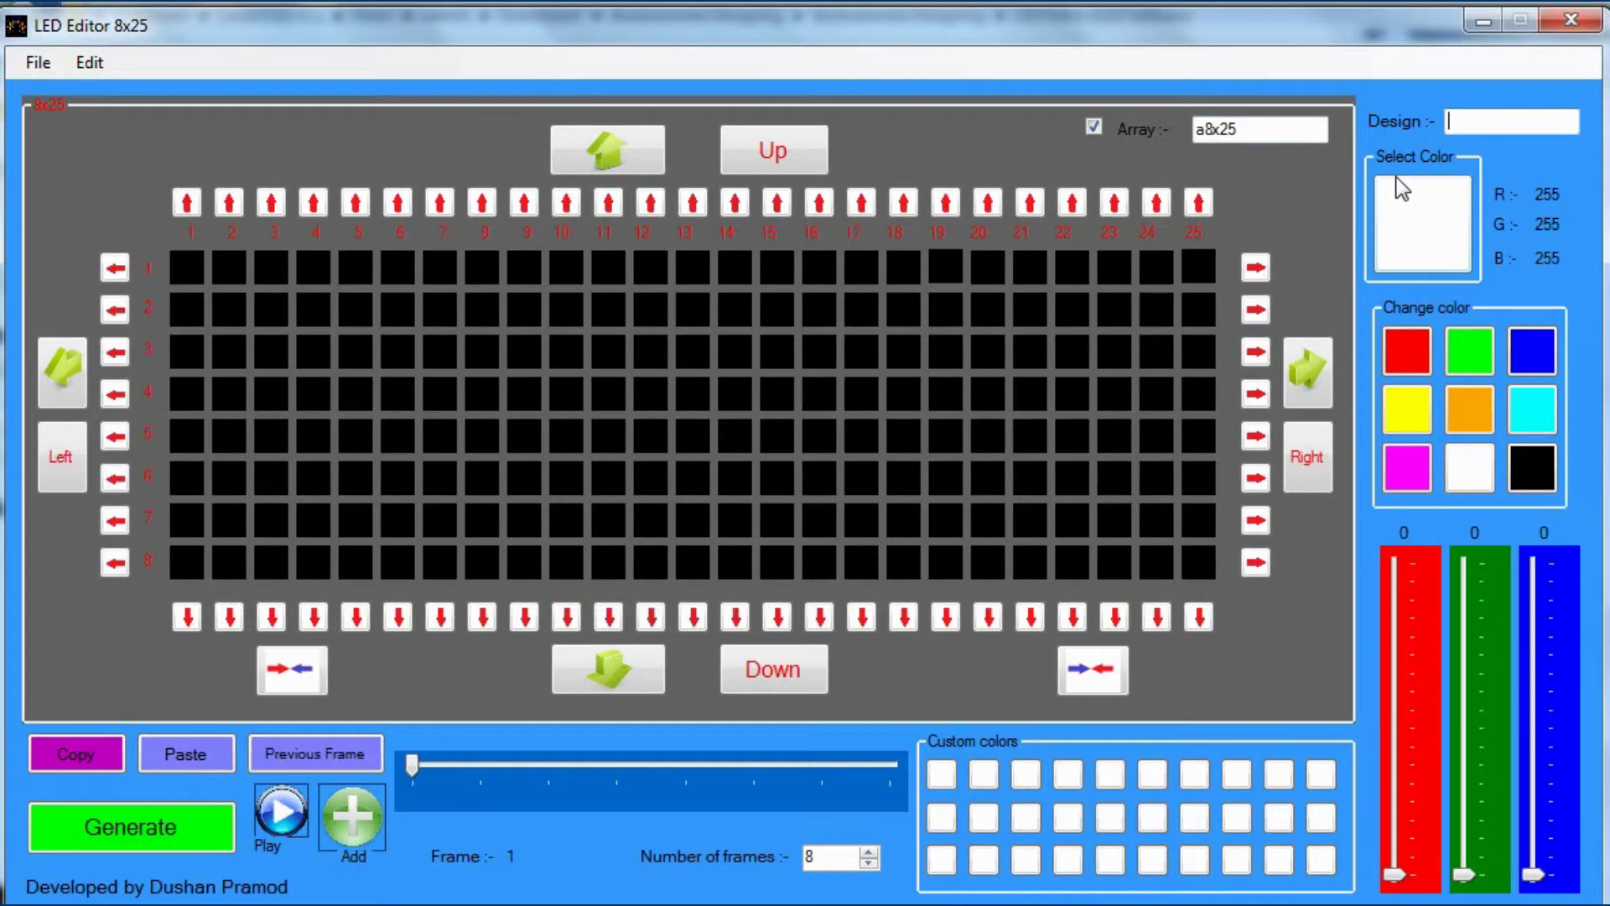
type("mks demo")
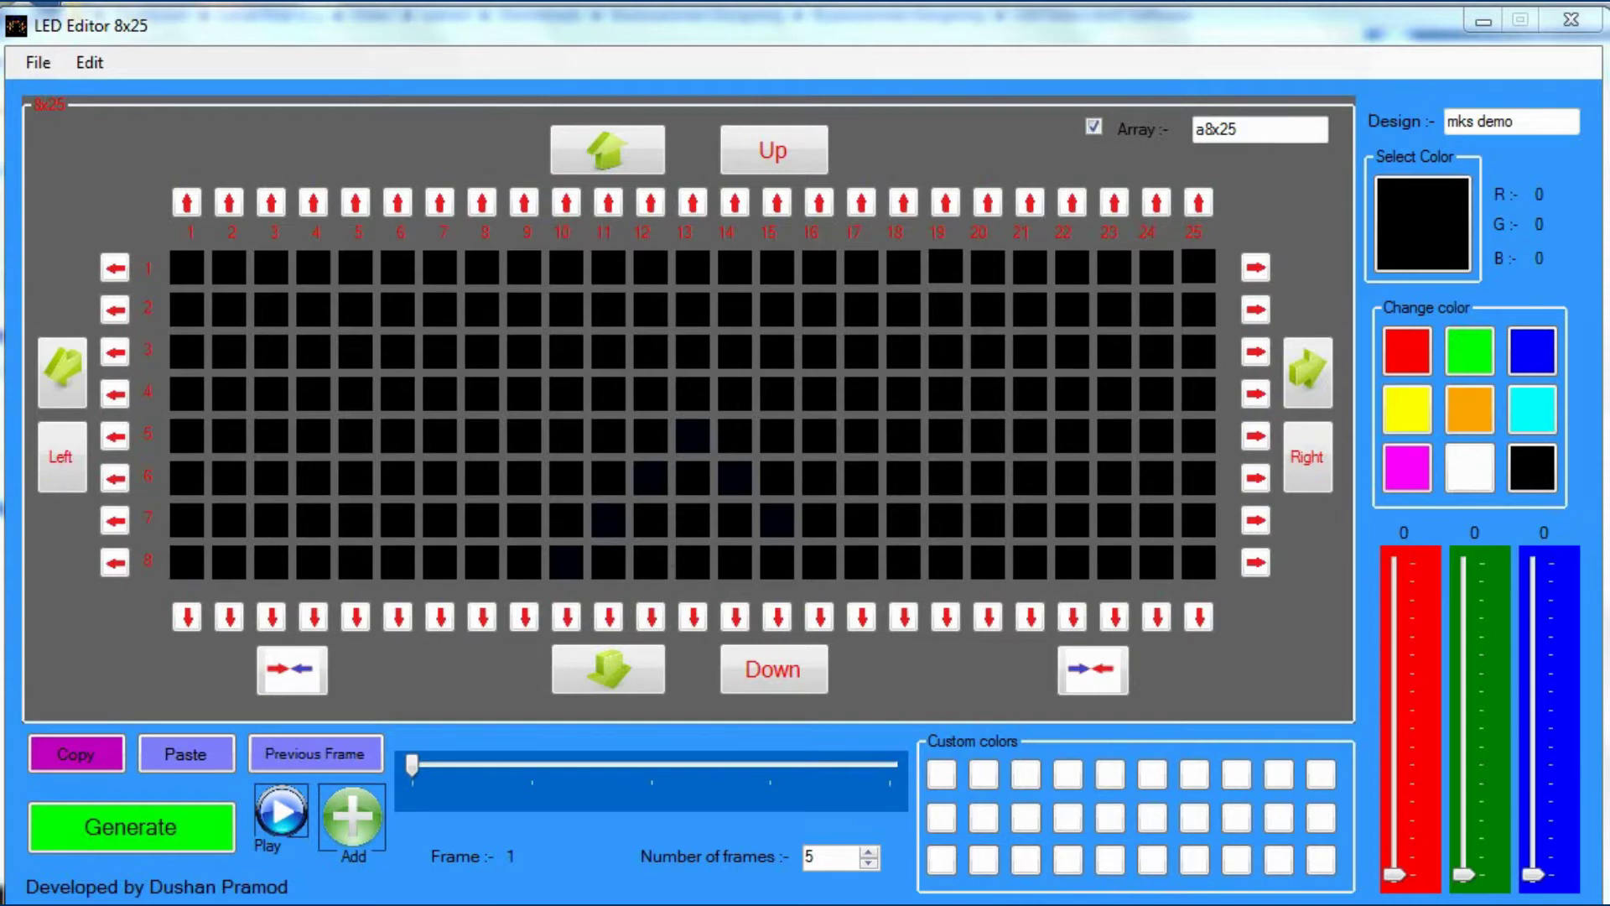
Paint a magenta diagonal of LED cells from row 8, column 6 up to row 1, column 13.
left_click(1403, 351)
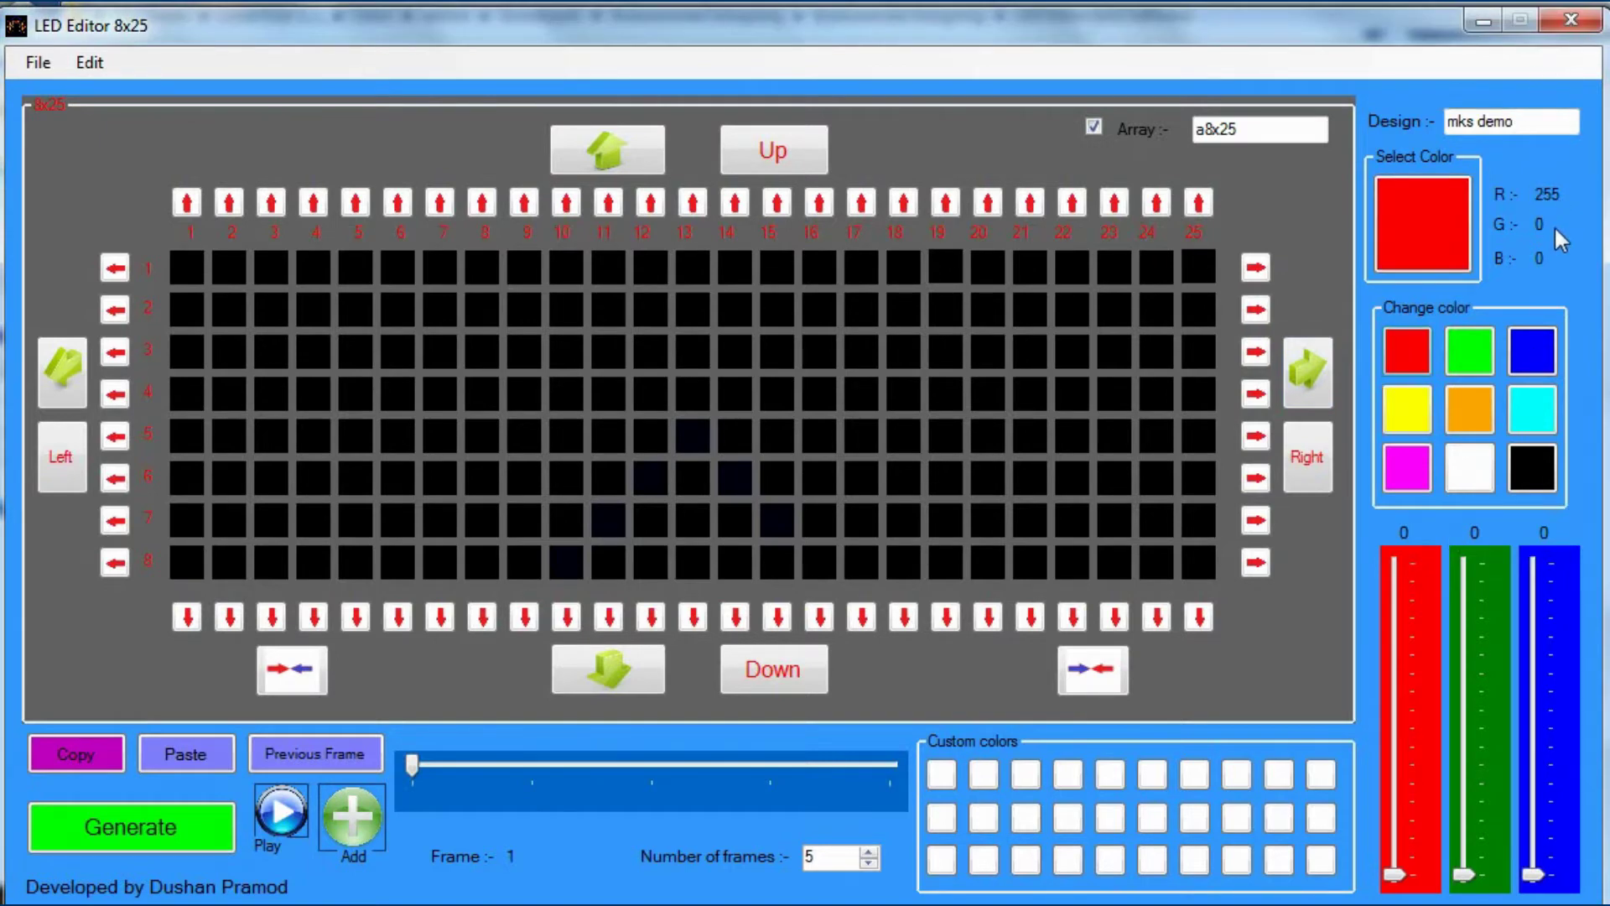
left_click(1531, 467)
left_click(1410, 466)
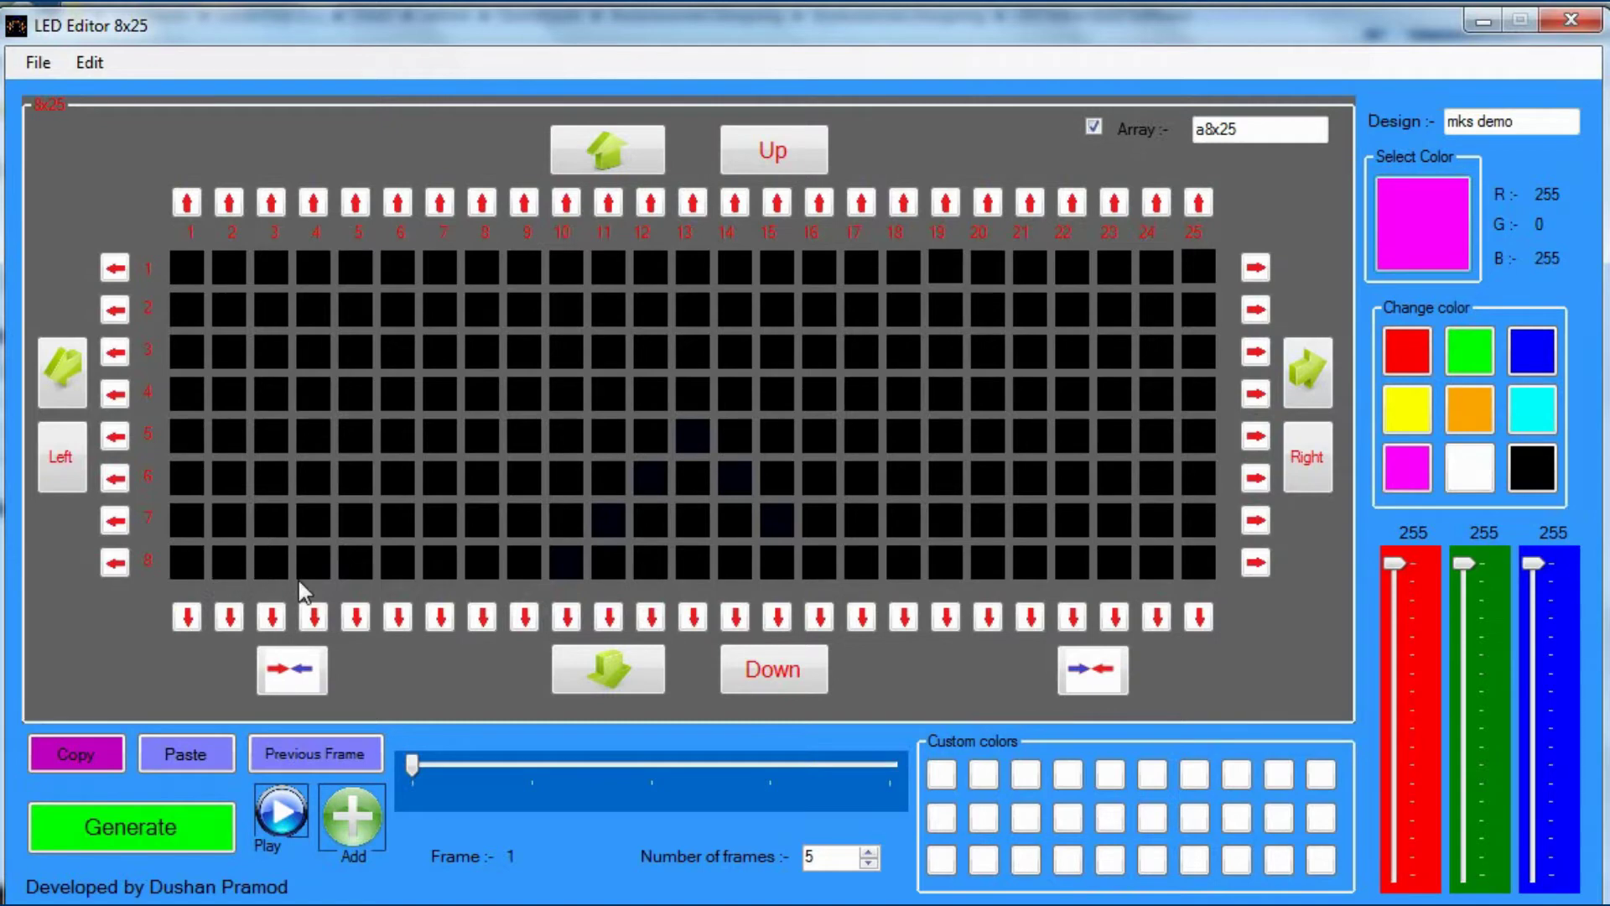
left_click(394, 565)
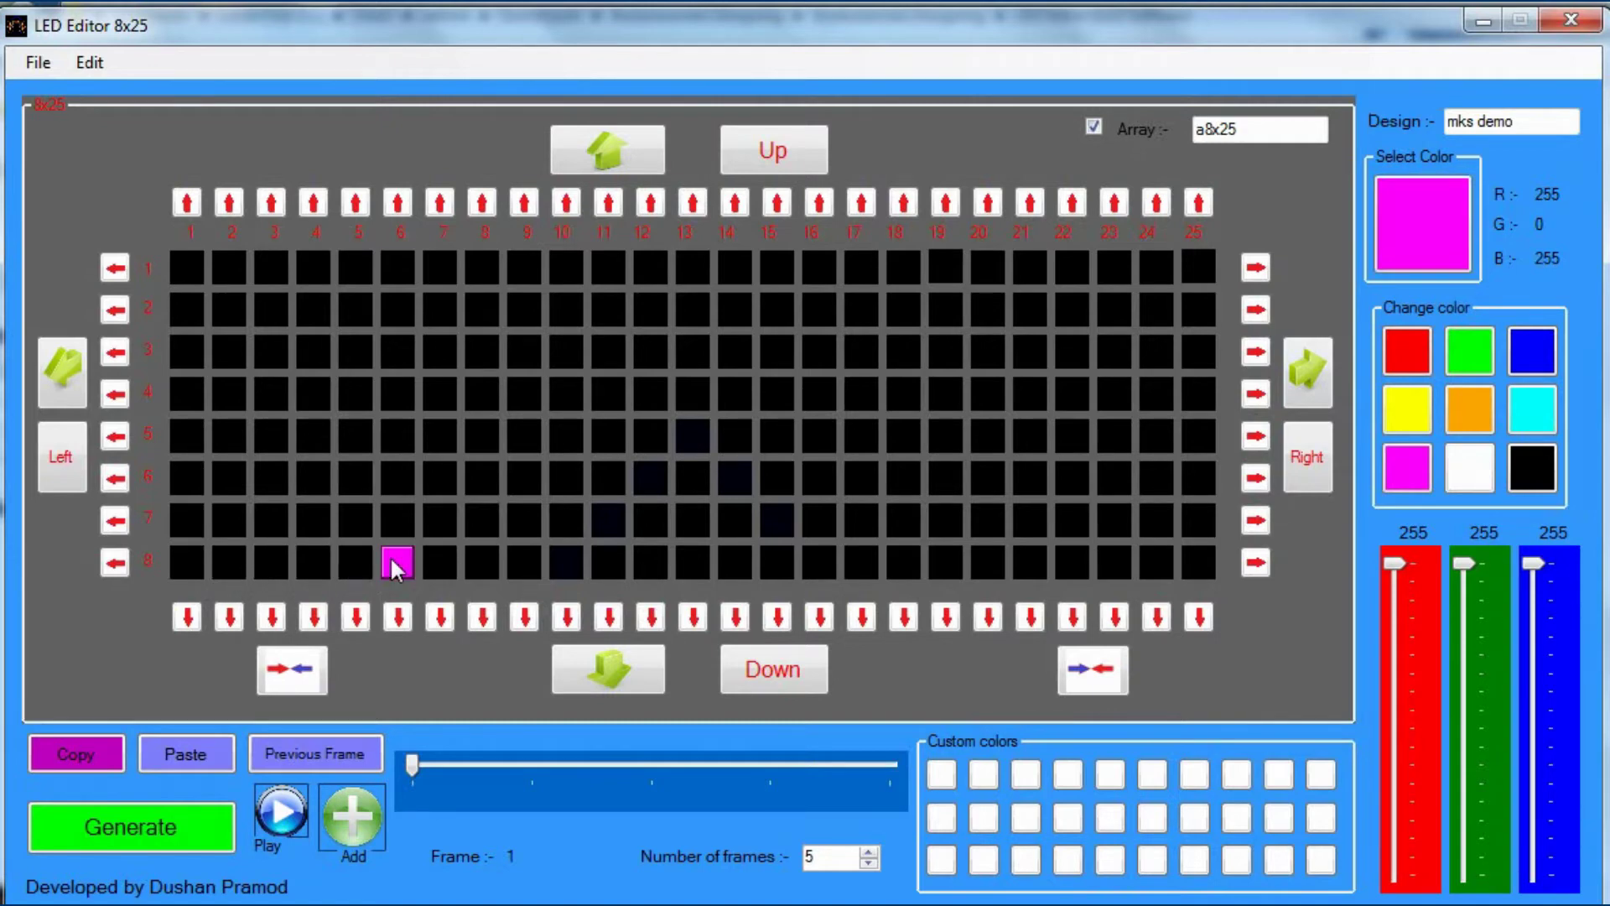
left_click(482, 477)
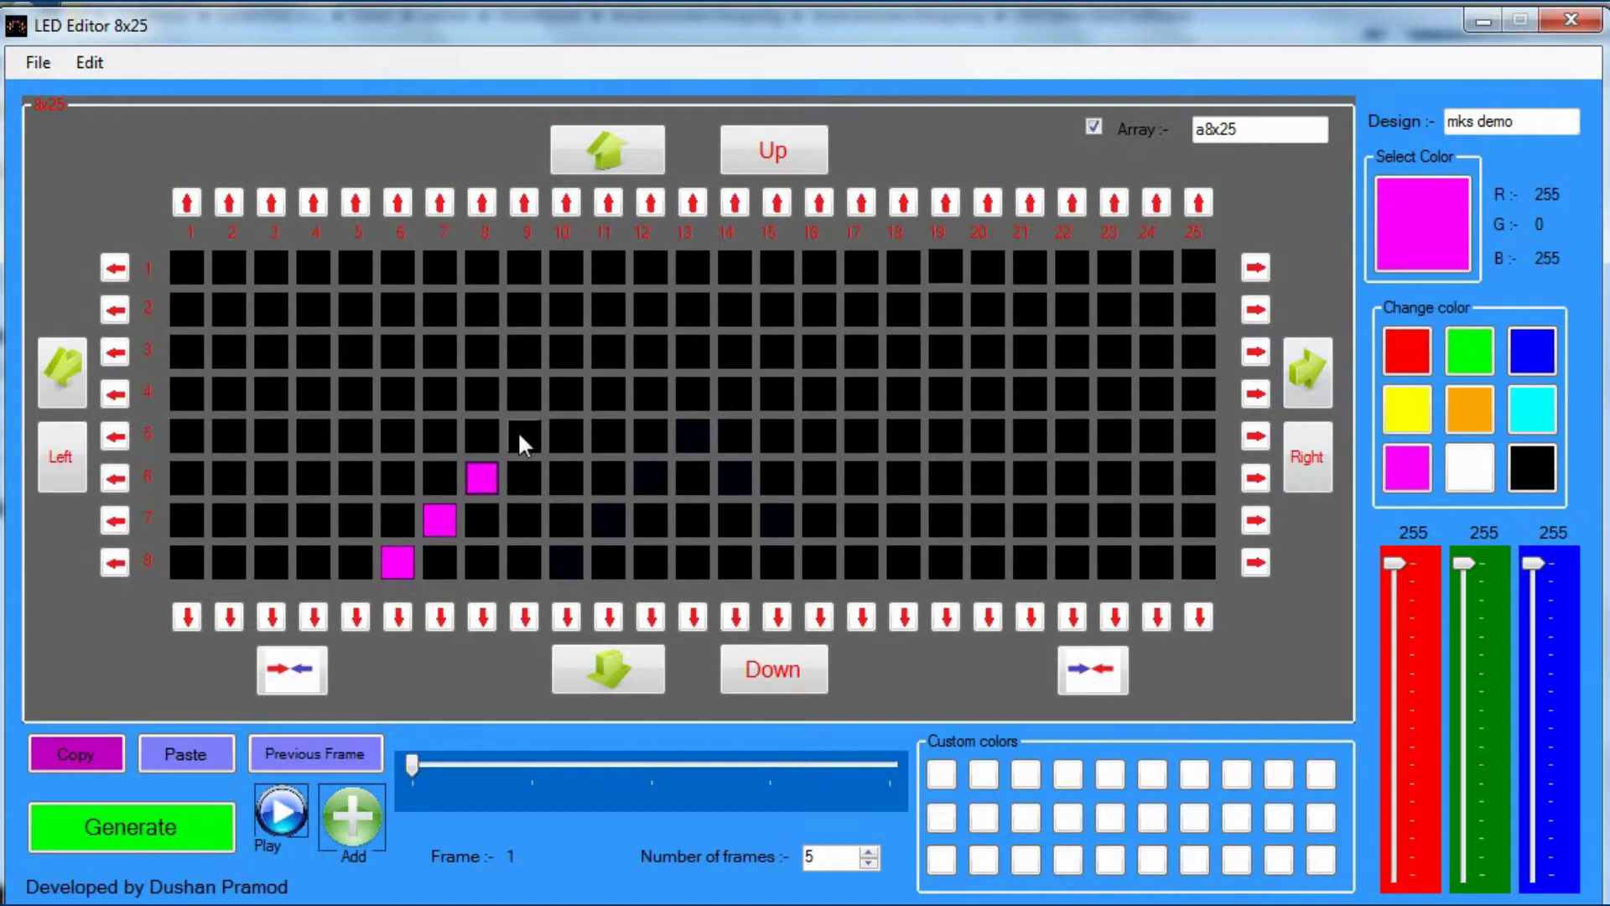
left_click(521, 433)
left_click(564, 392)
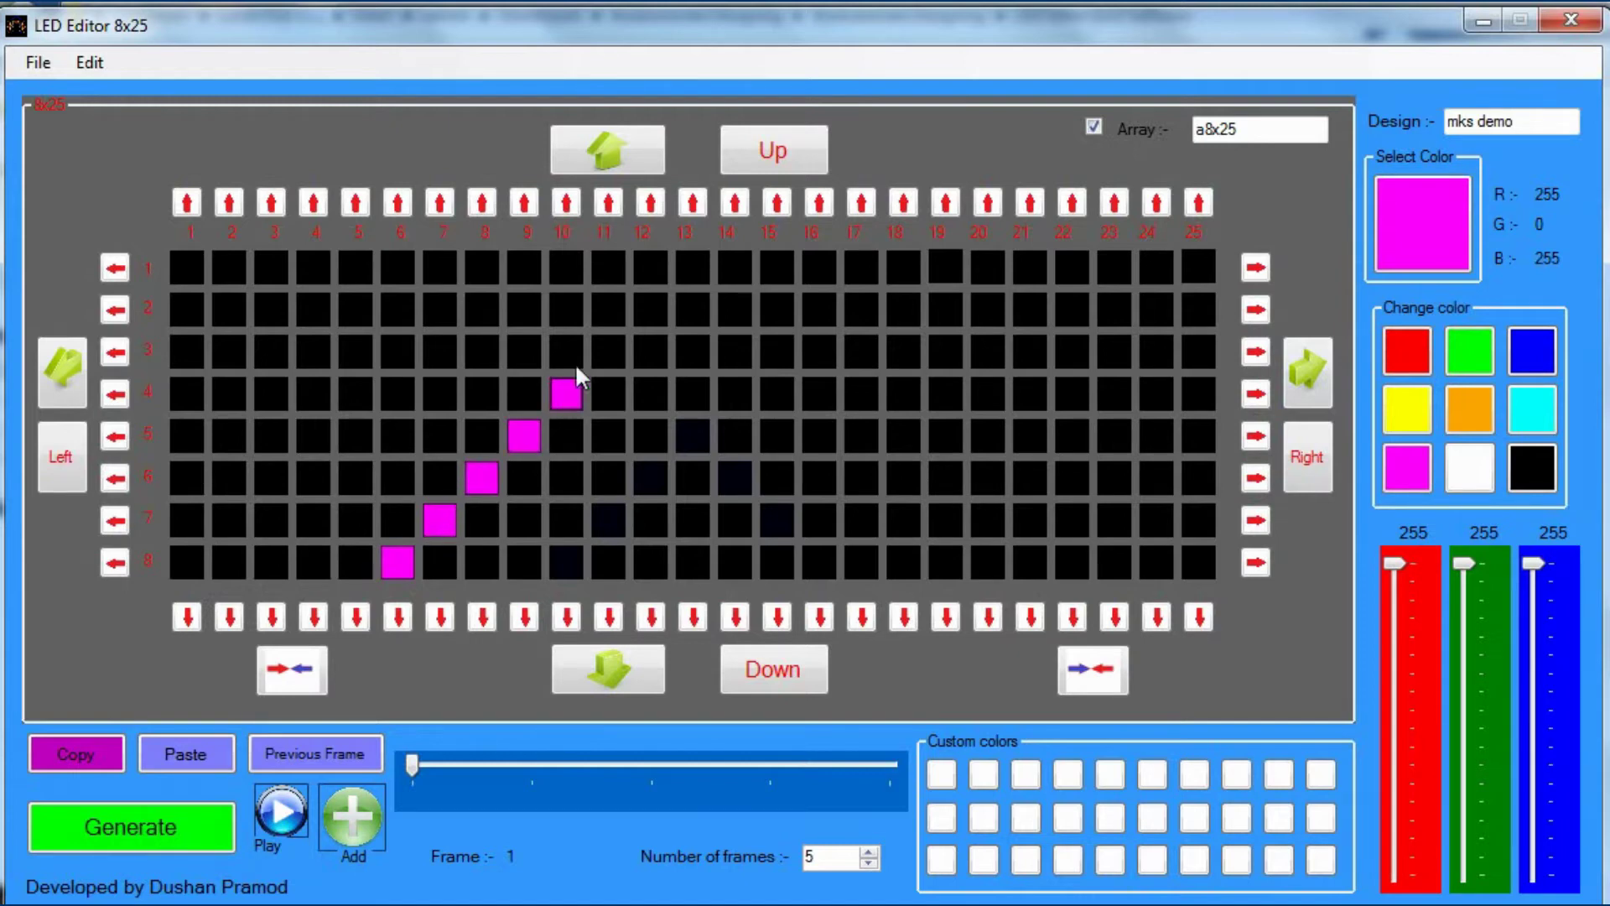
left_click(604, 353)
left_click(643, 308)
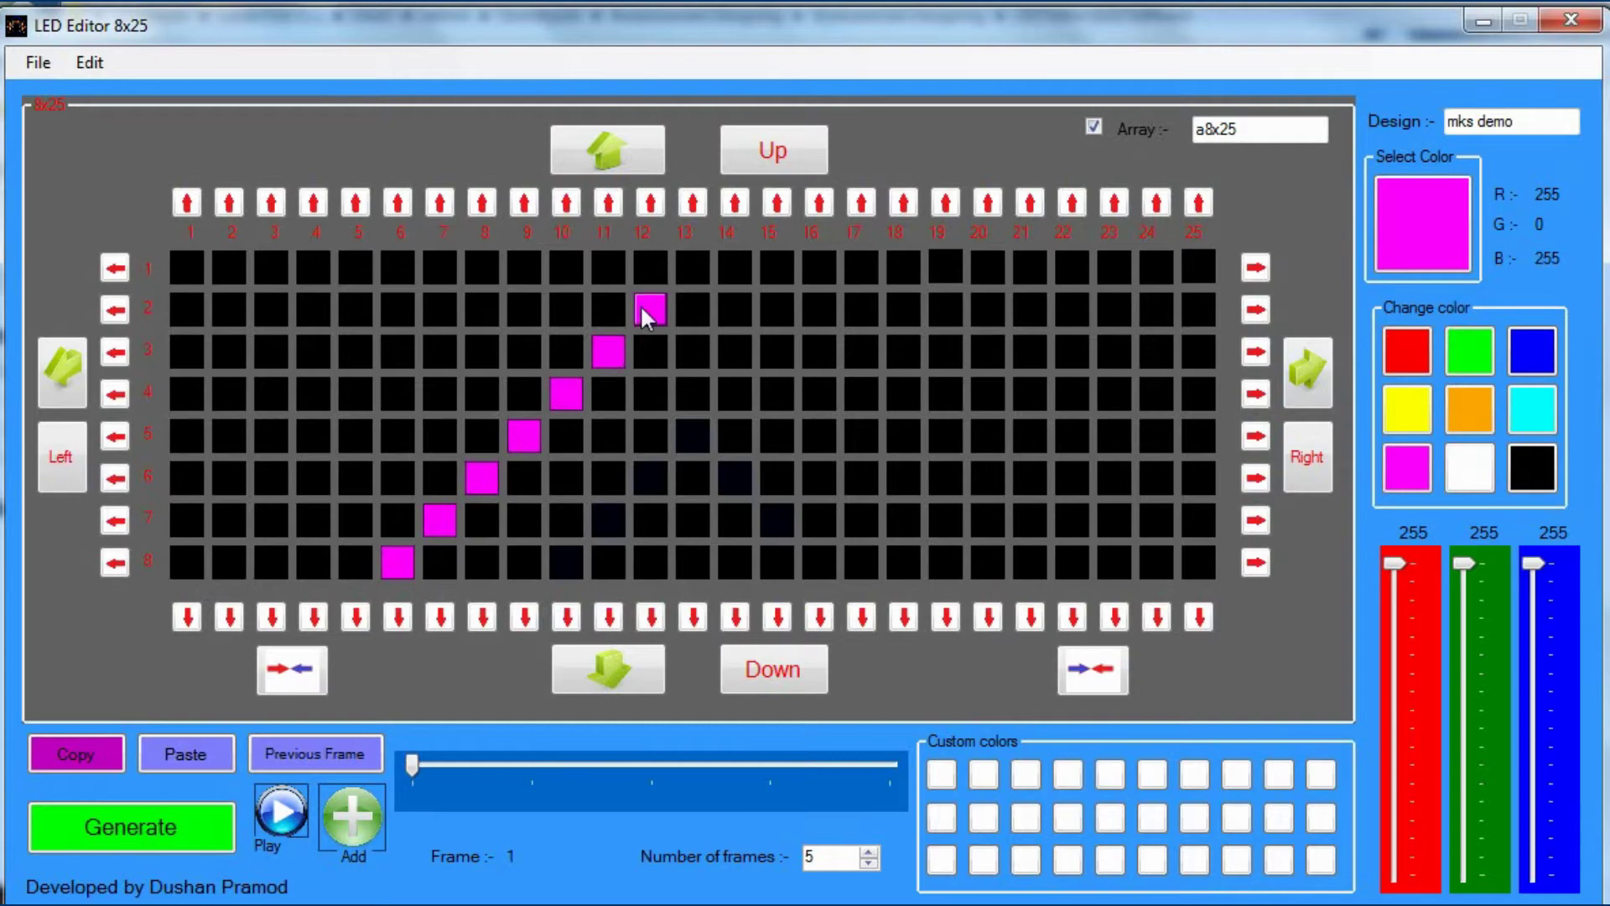
left_click(688, 266)
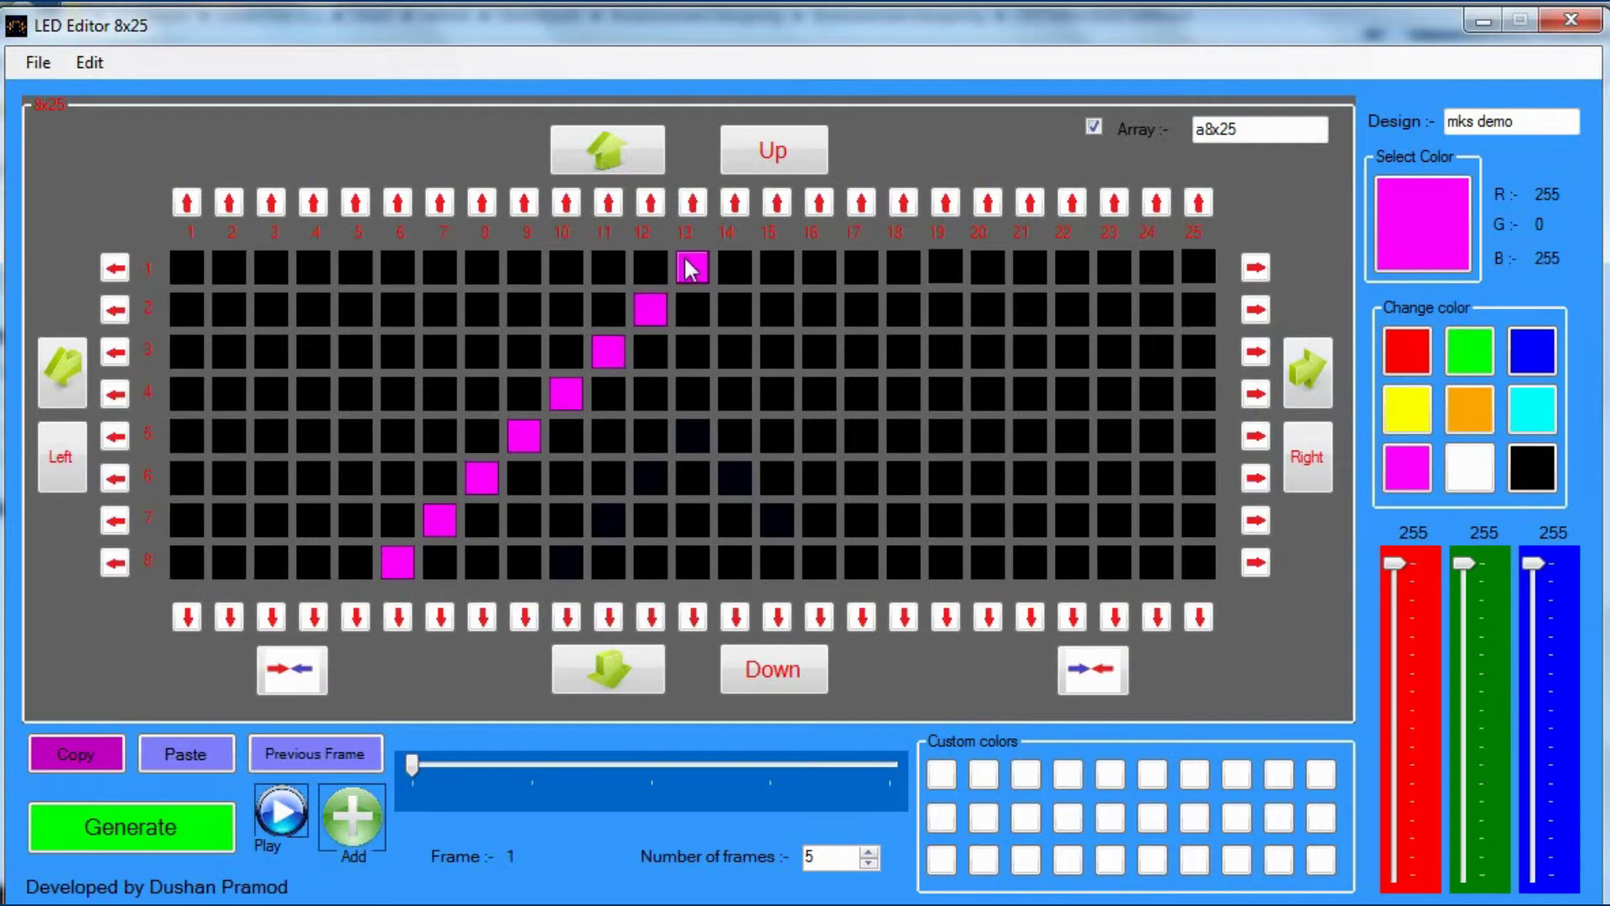
Complete the magenta triangle outline with a diagonal from row 2, column 14 down to row 8, column 20.
left_click(737, 305)
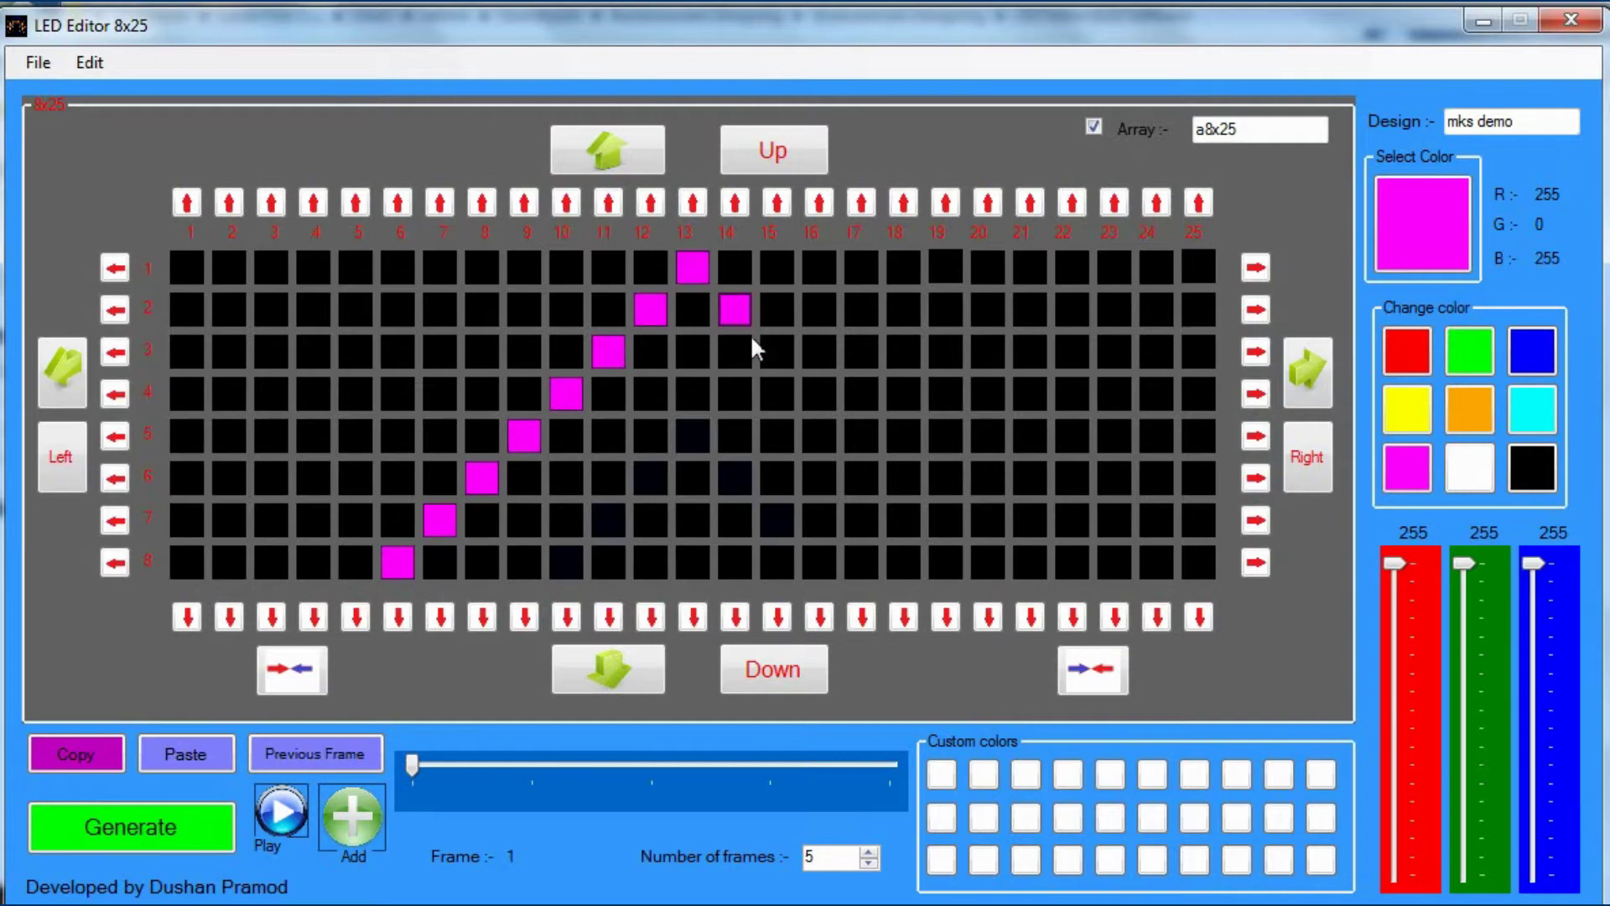
left_click(777, 353)
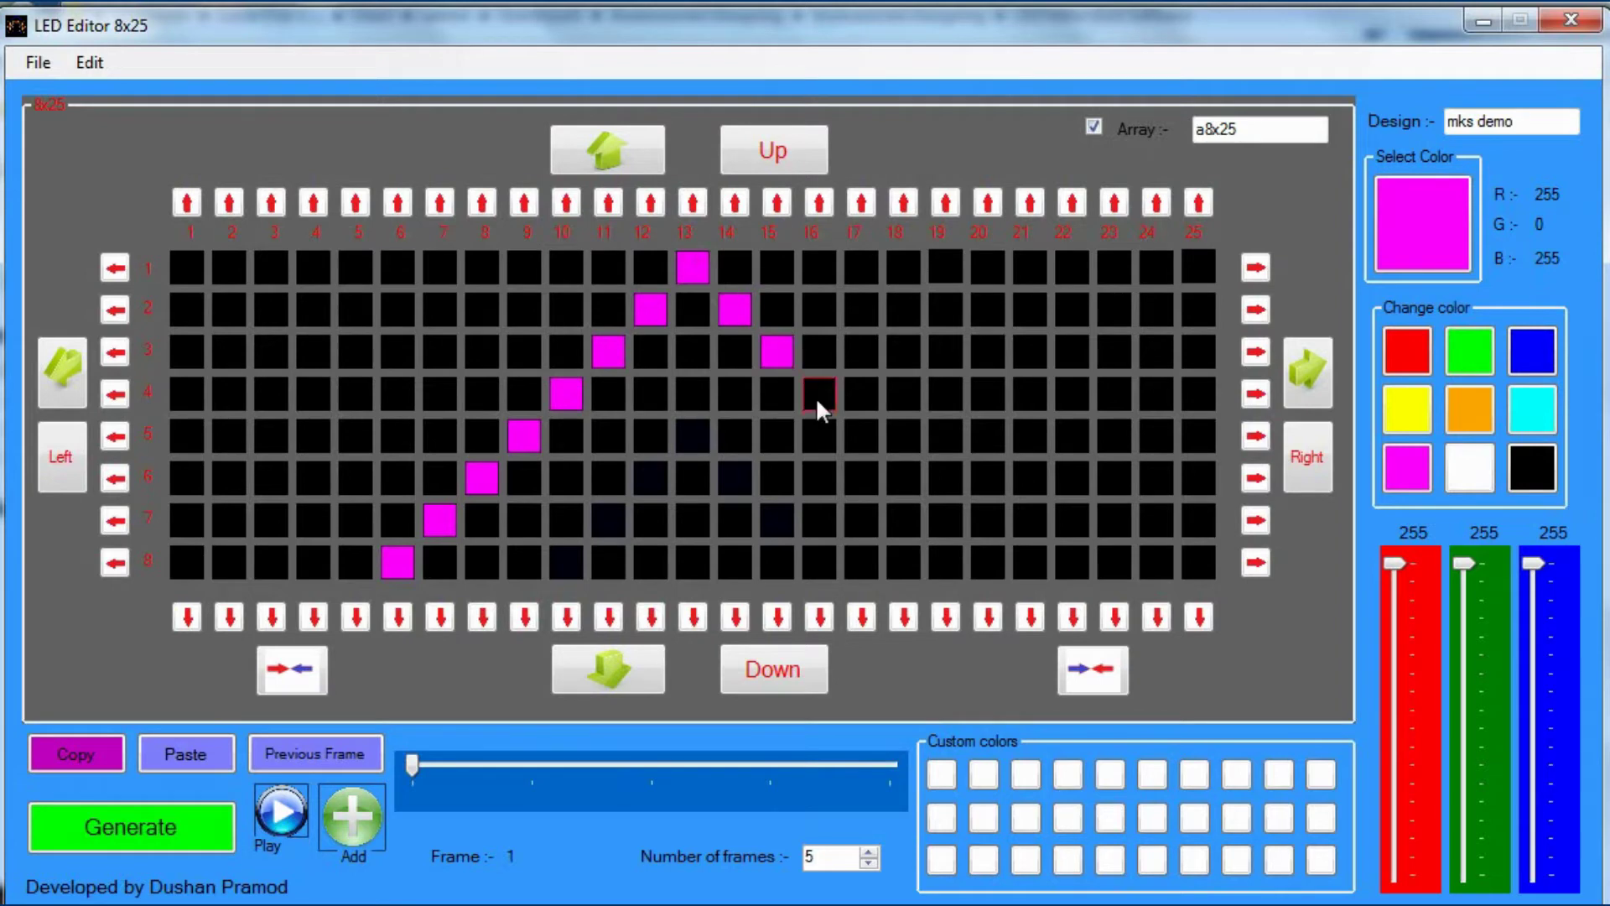
left_click(862, 434)
left_click(947, 518)
left_click(990, 561)
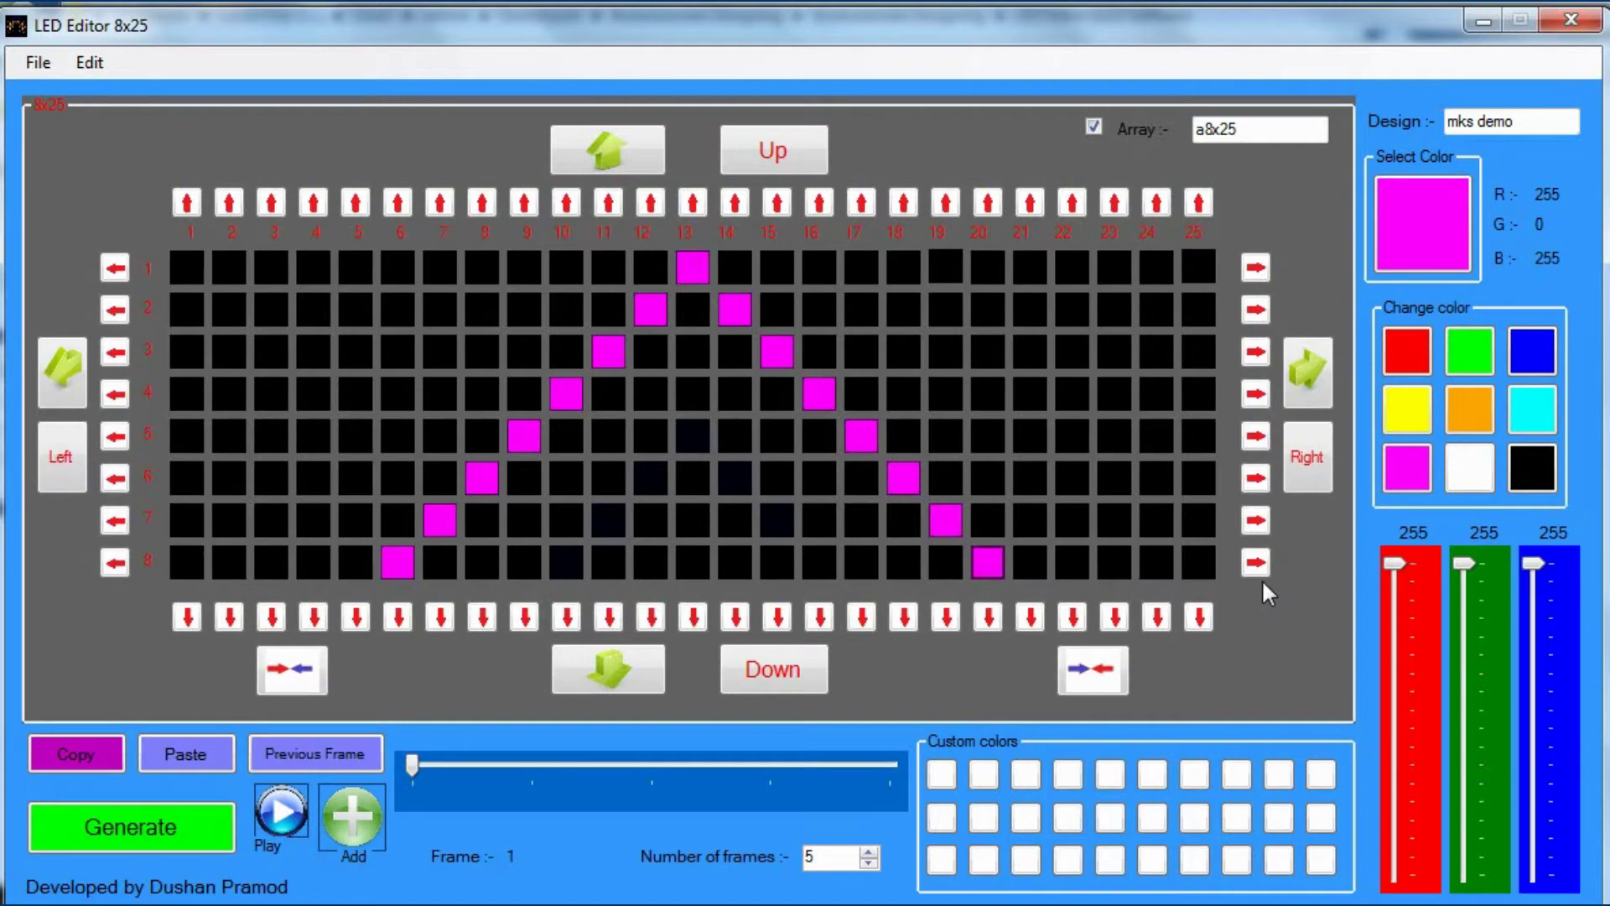
Paint a yellow diagonal inside the magenta one from row 8, column 19 up to row 3, column 14.
left_click(1392, 415)
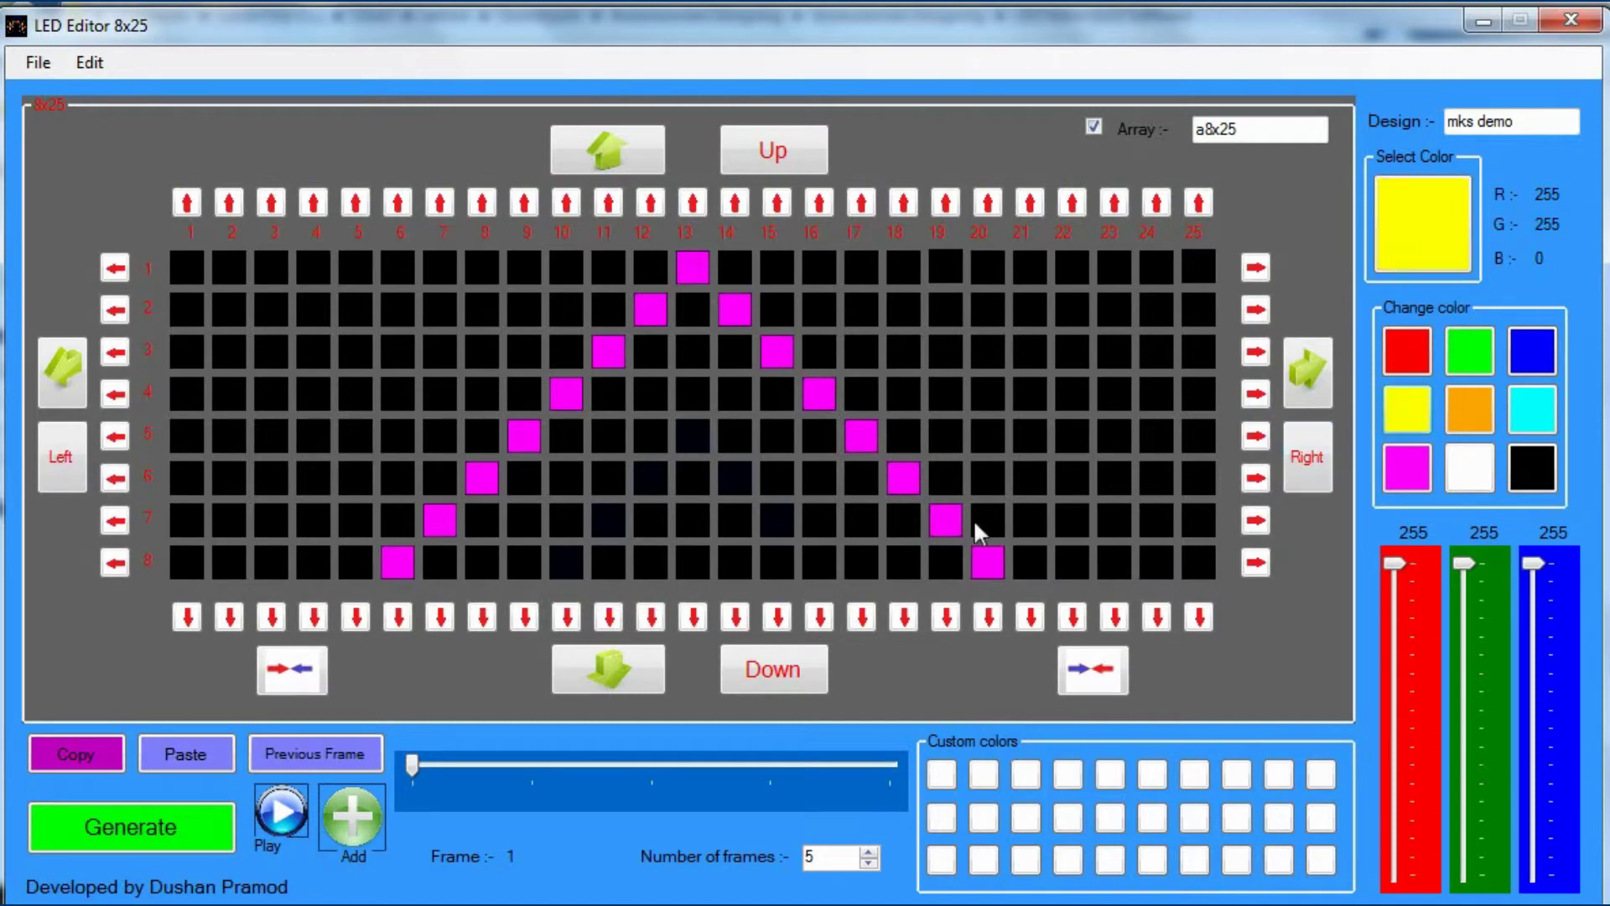
left_click(951, 566)
left_click(912, 528)
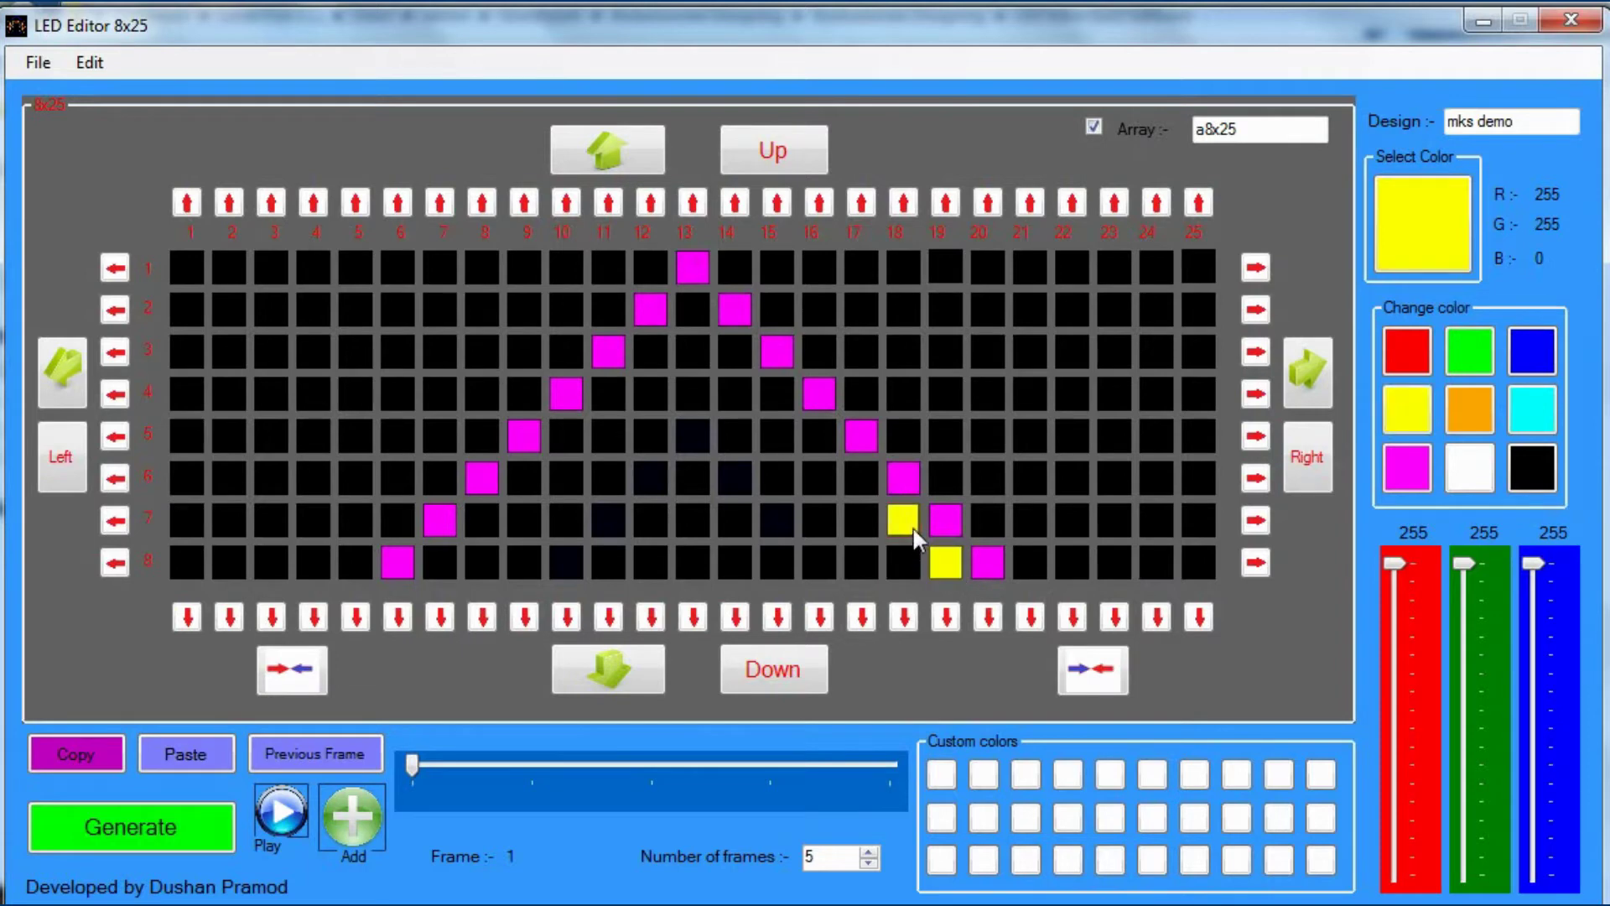
left_click(867, 484)
left_click(826, 437)
left_click(773, 394)
left_click(736, 348)
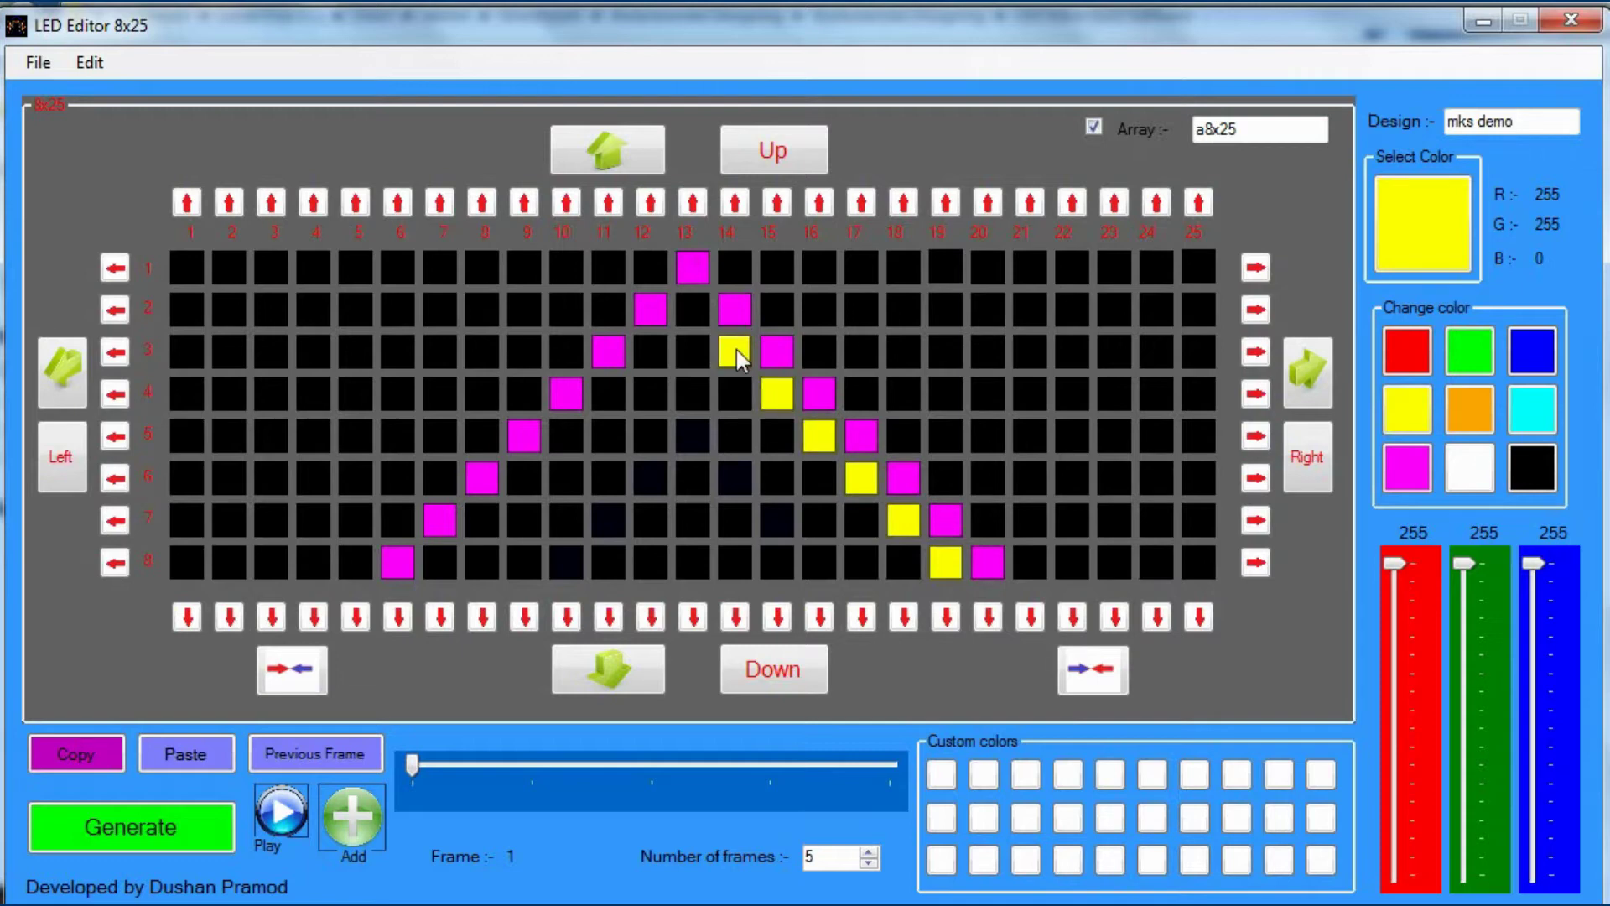
Complete the yellow outline from row 2, column 13 down to row 8, column 7.
left_click(688, 305)
left_click(653, 354)
left_click(611, 394)
left_click(570, 434)
left_click(528, 477)
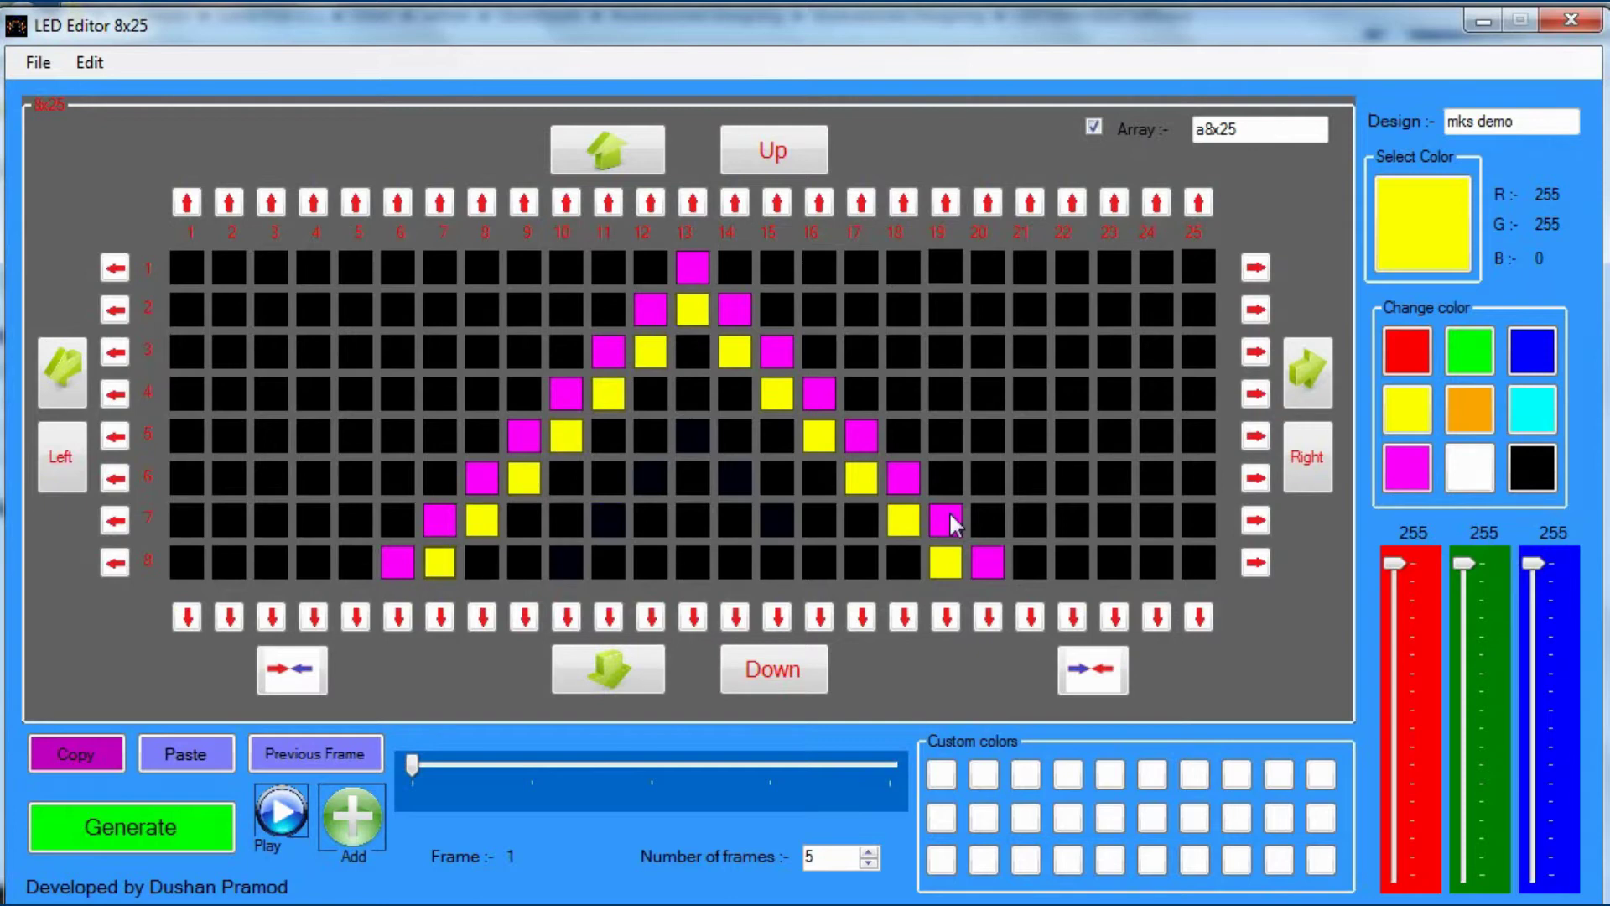
Paint an orange diagonal inside the yellow outline from row 8, column 8 up to row 3, column 13.
left_click(1446, 411)
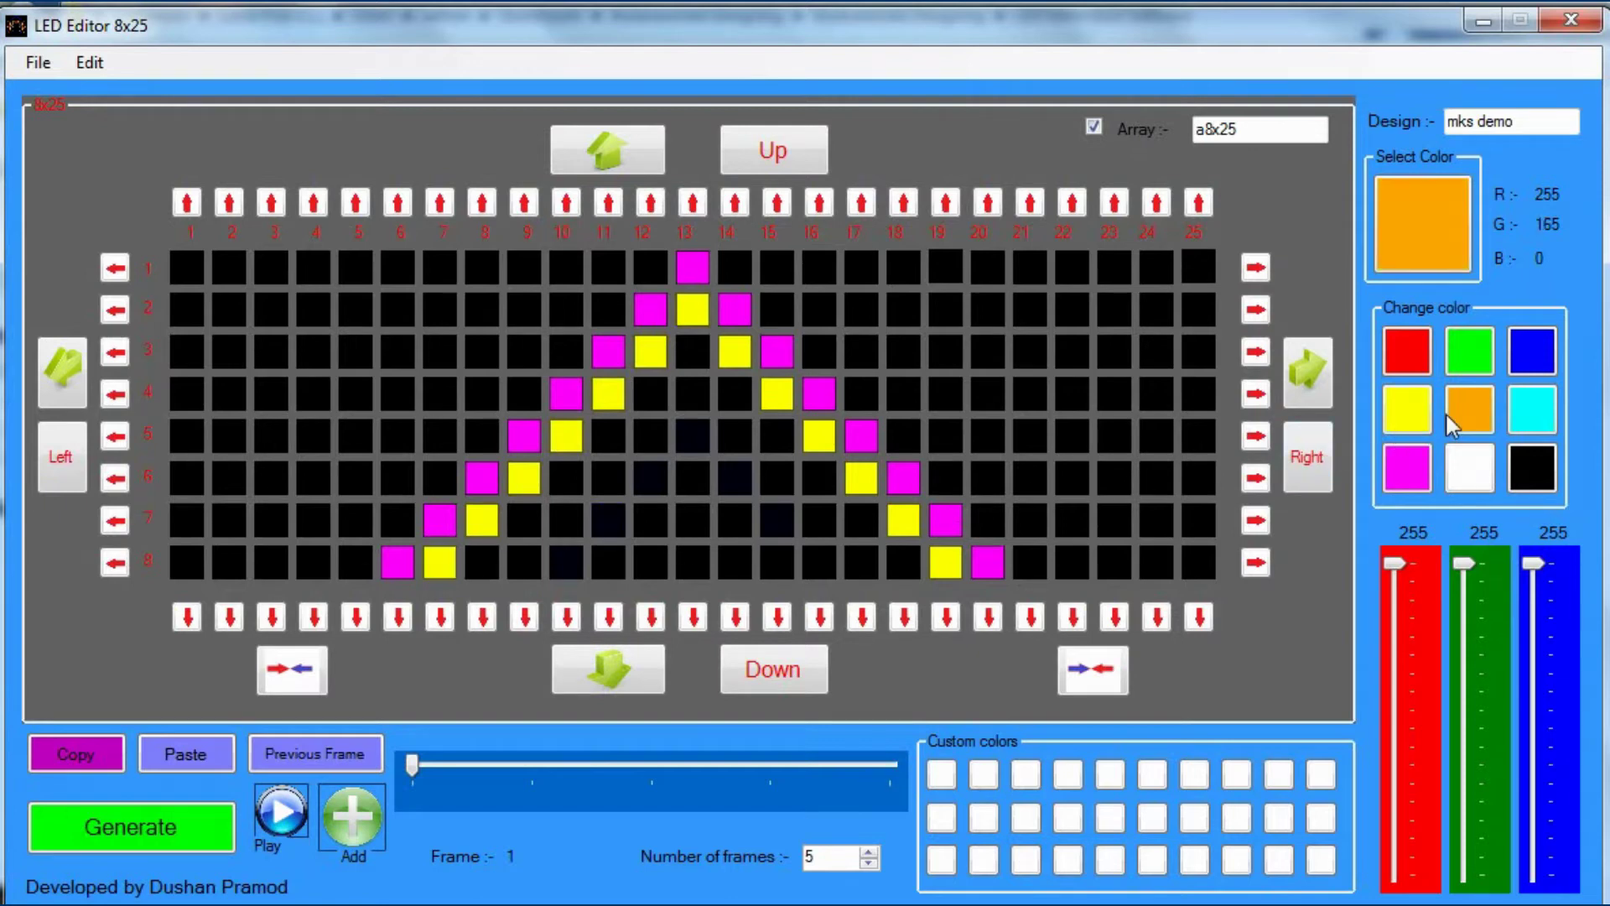
left_click(490, 566)
left_click(532, 516)
left_click(597, 444)
left_click(647, 404)
left_click(701, 351)
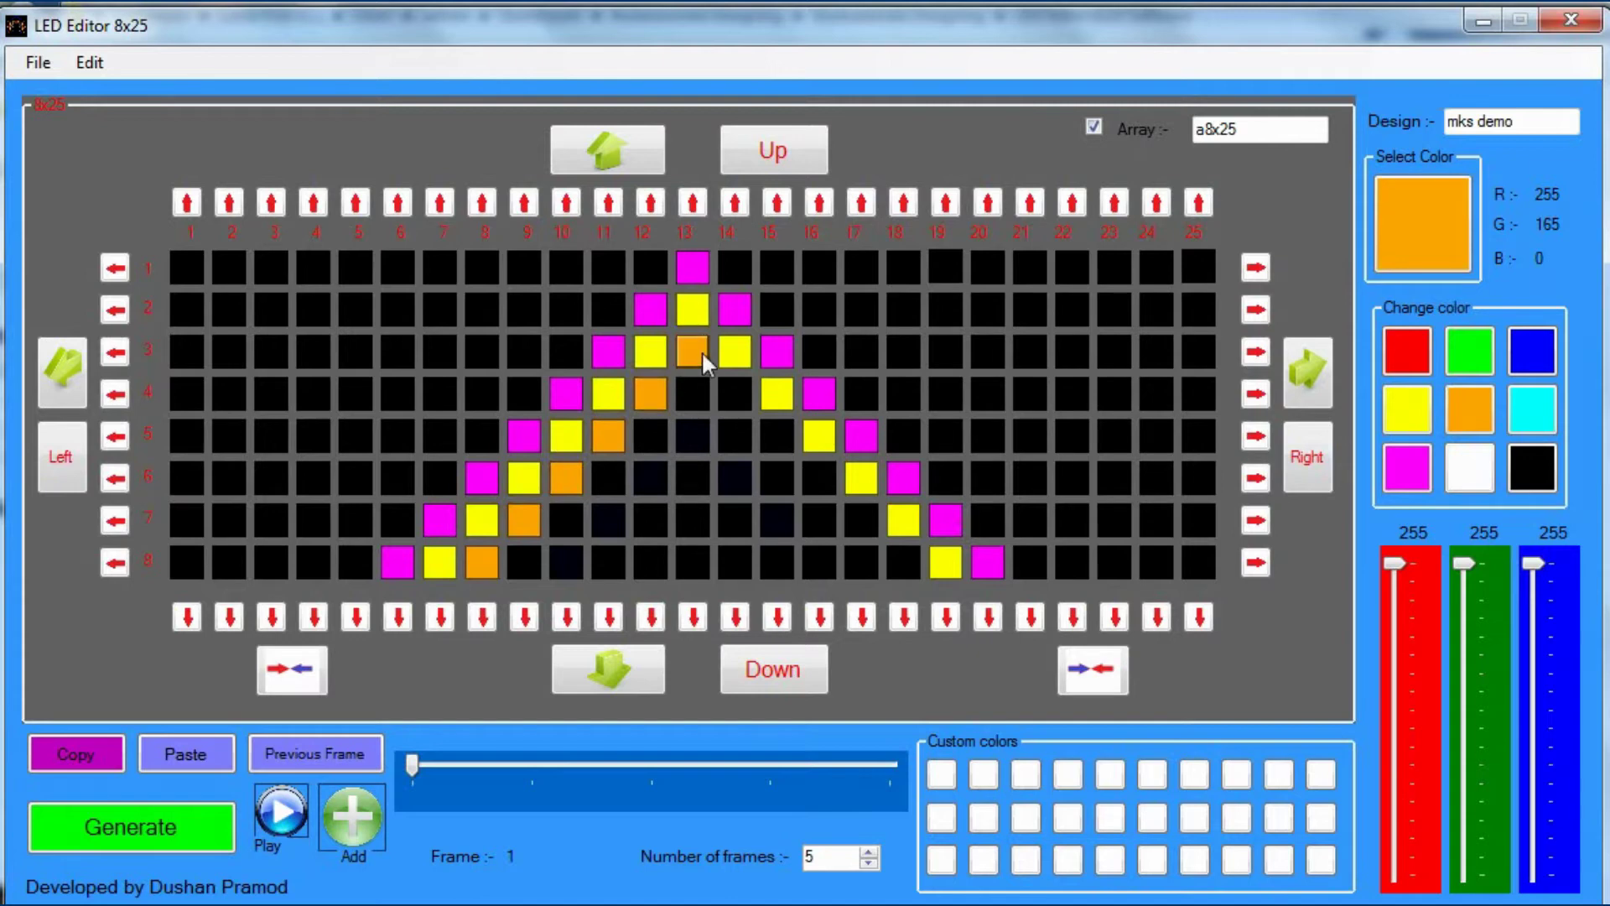
Complete the orange outline from row 4, column 14 down to row 8, column 18.
left_click(766, 442)
left_click(822, 480)
left_click(864, 527)
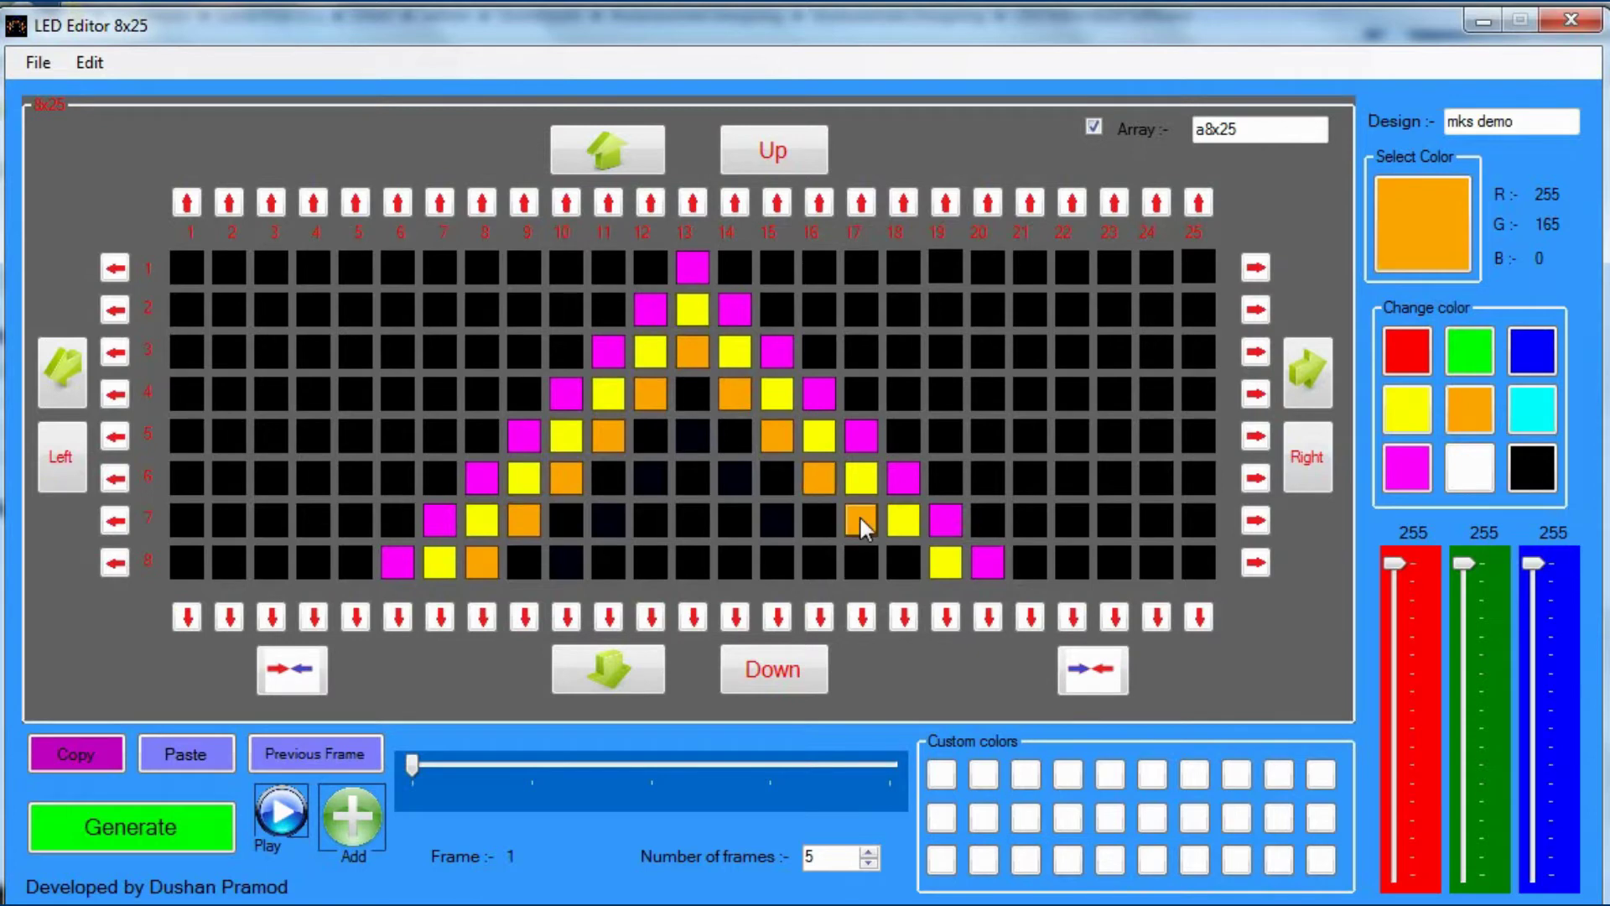
left_click(902, 565)
Paint a green inverted V inside the orange one, from row 8, column 9 over row 4, column 13 to row 8, column 17.
left_click(1471, 360)
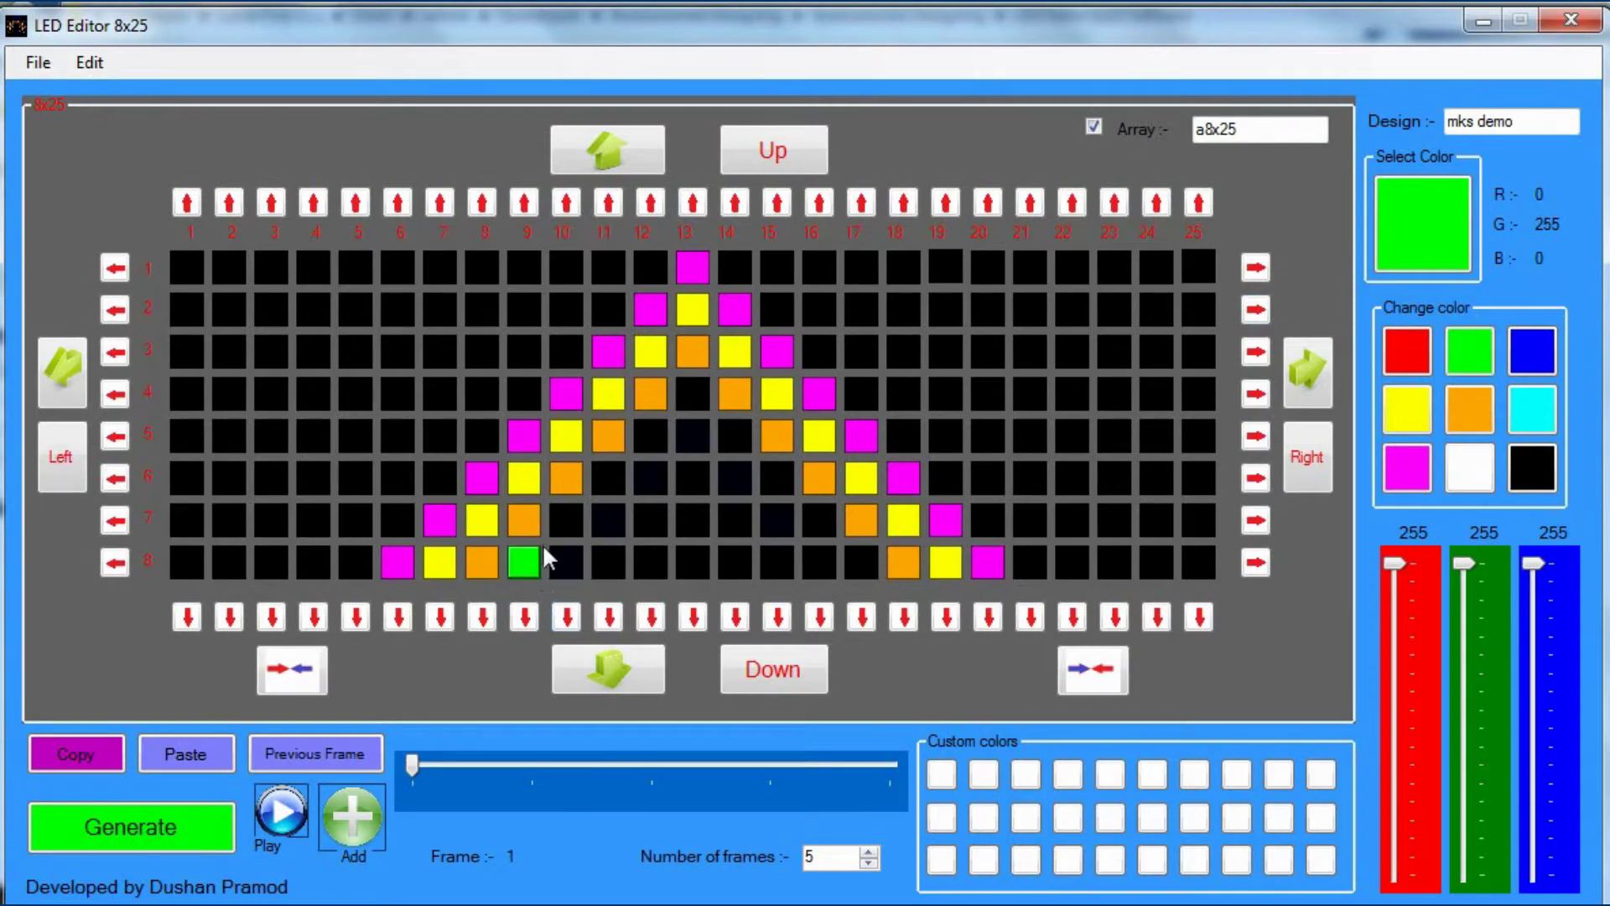
left_click(556, 520)
left_click(617, 477)
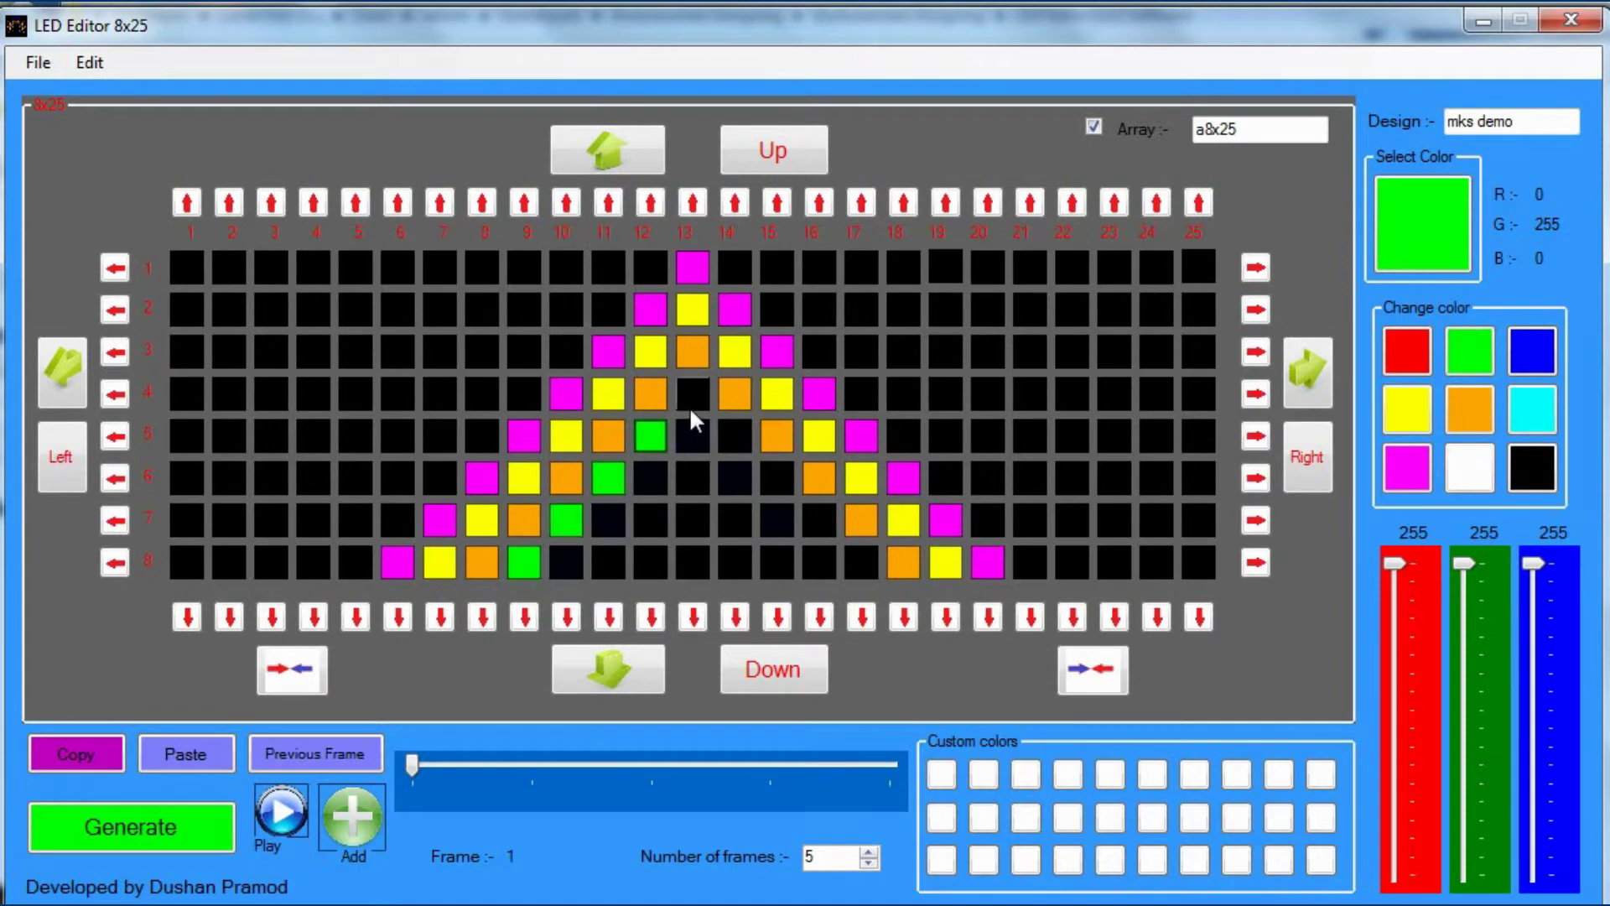
left_click(735, 427)
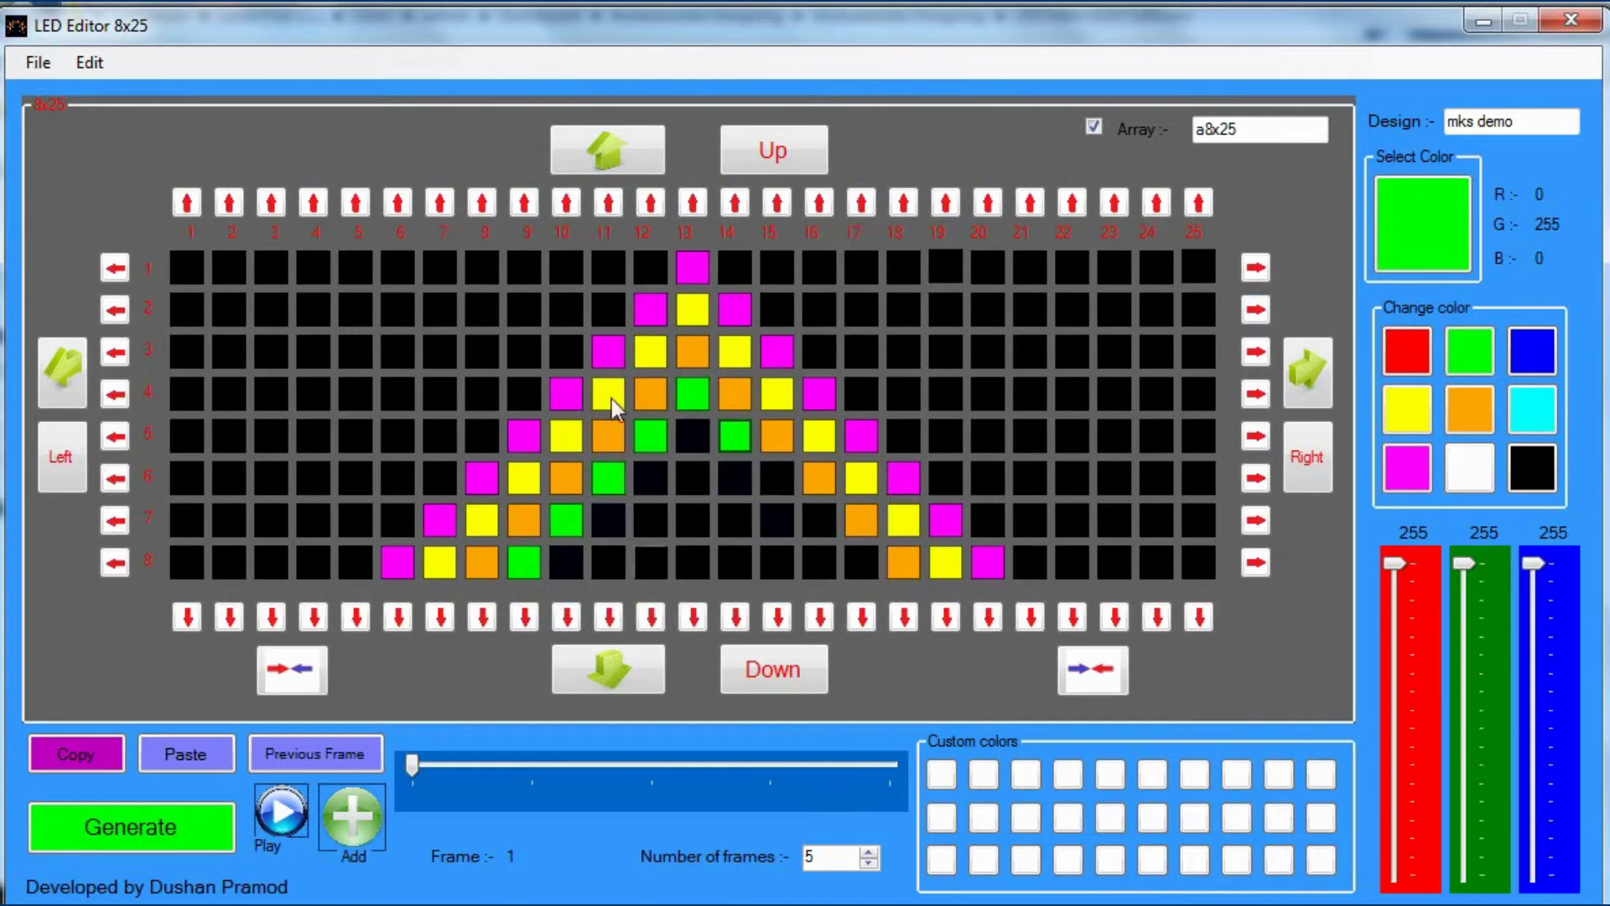
left_click(787, 474)
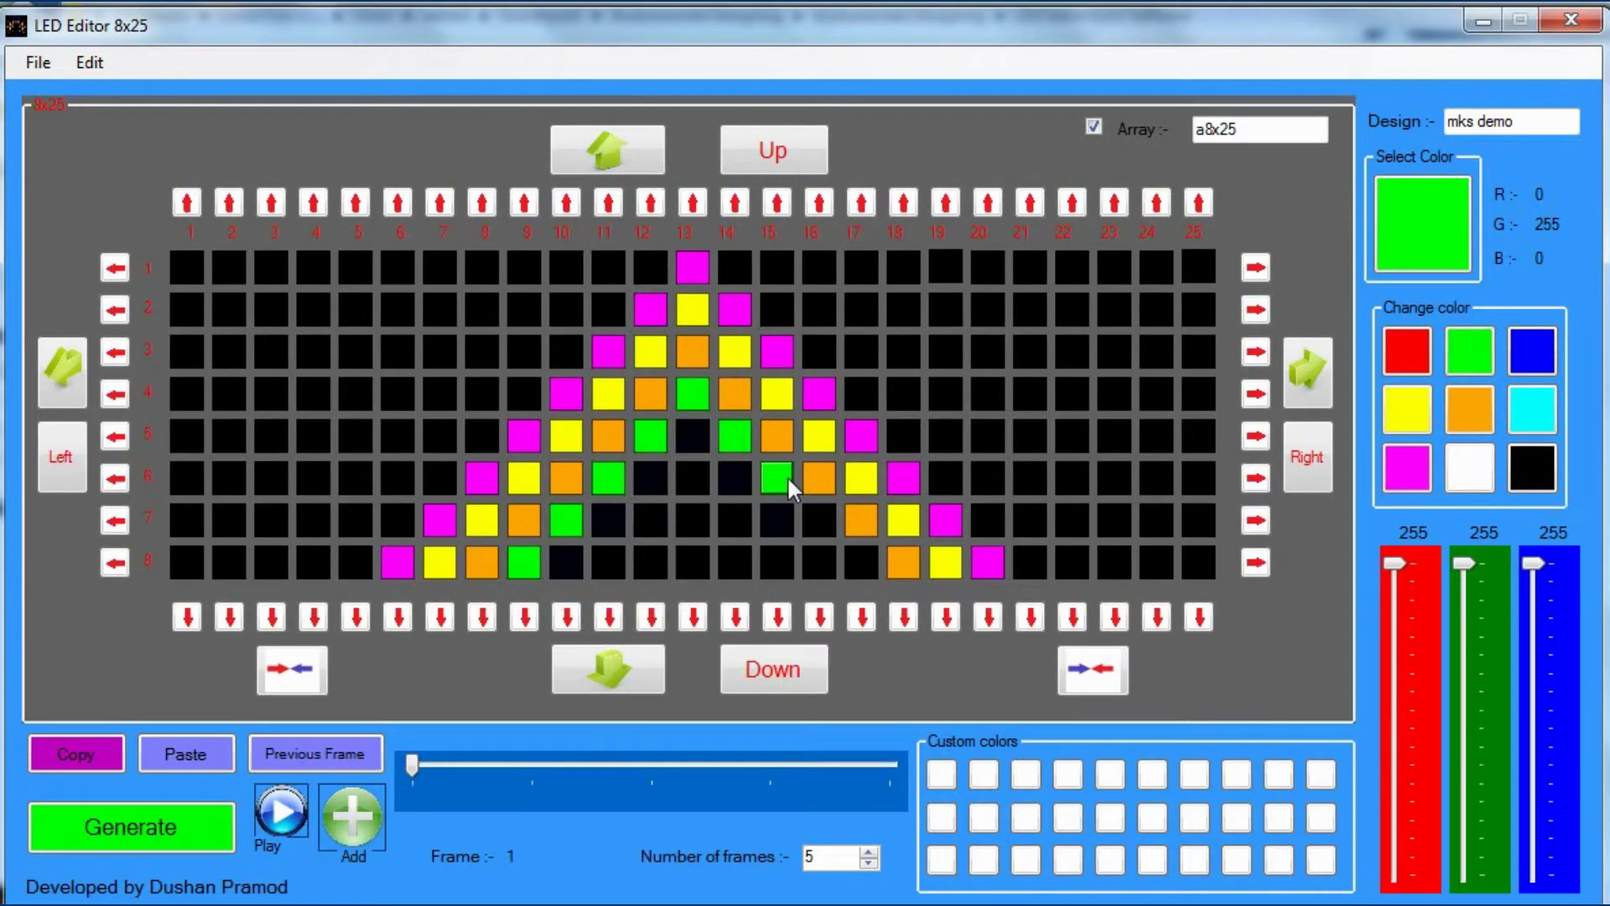
left_click(859, 556)
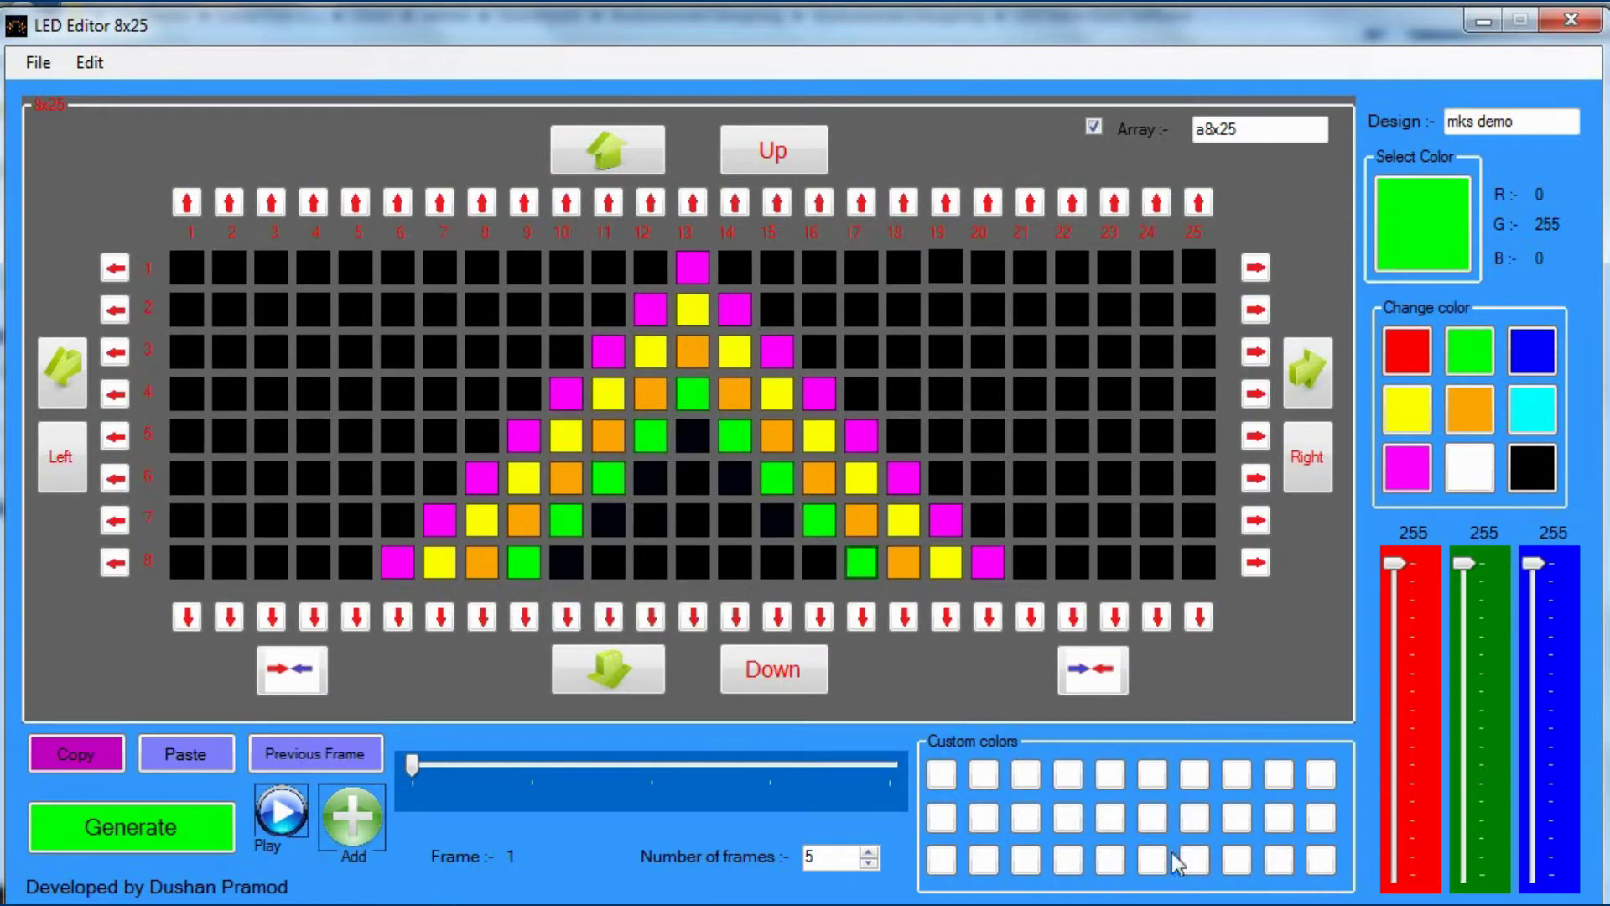
Paint a red core in the triangle: row 8 columns 11 to 14, row 7 columns 12 to 14, and row 6 column 13.
left_click(1418, 345)
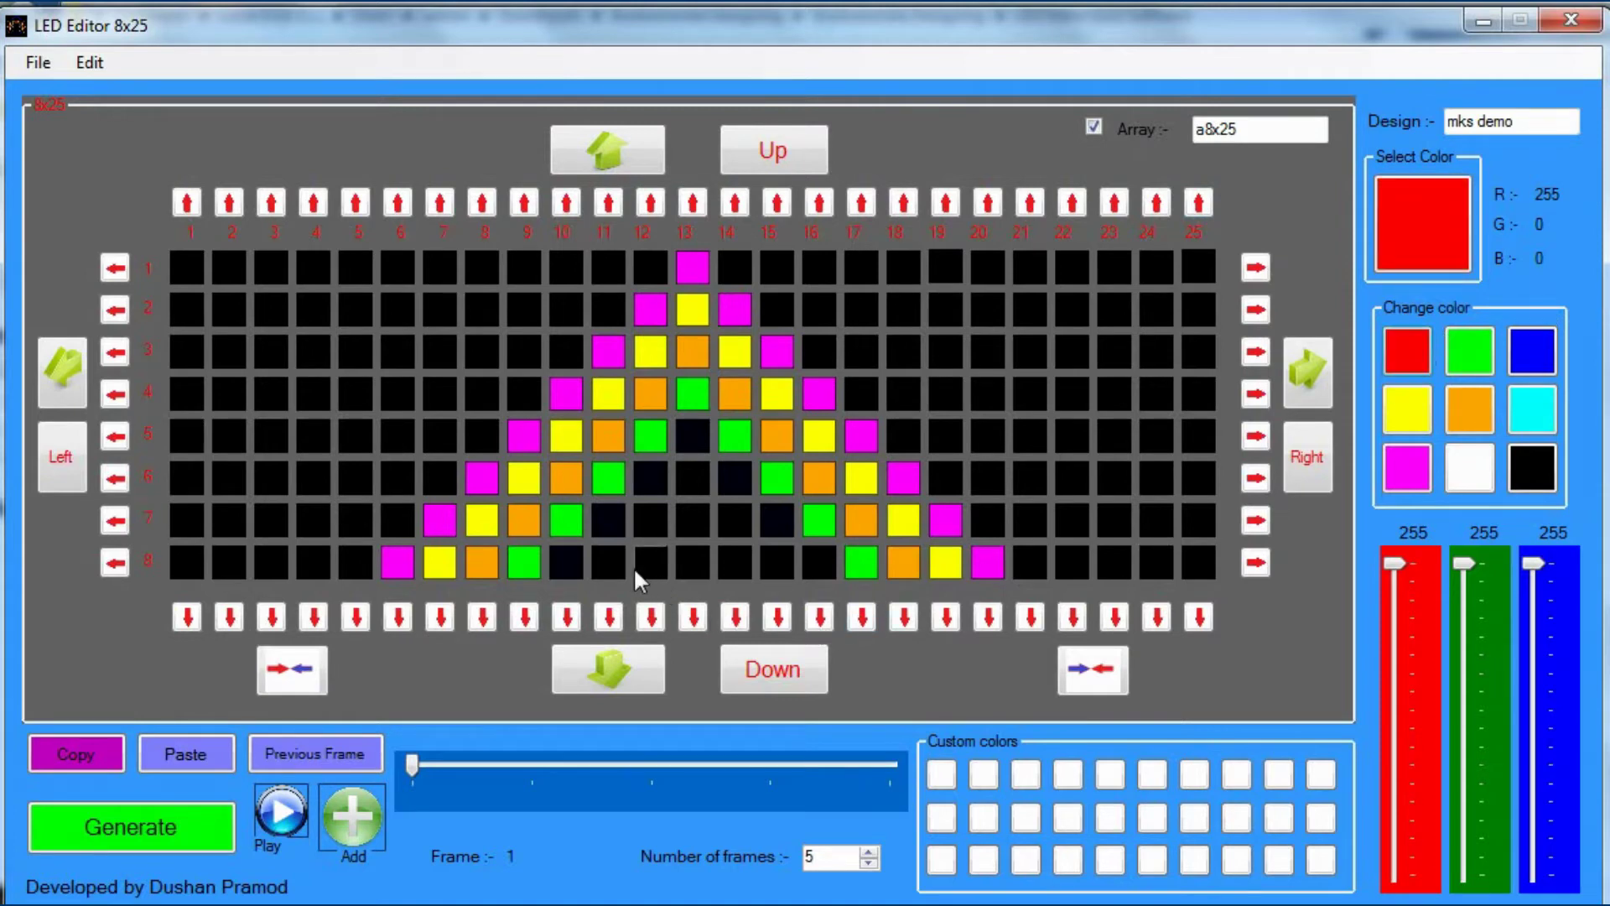
left_click(610, 562)
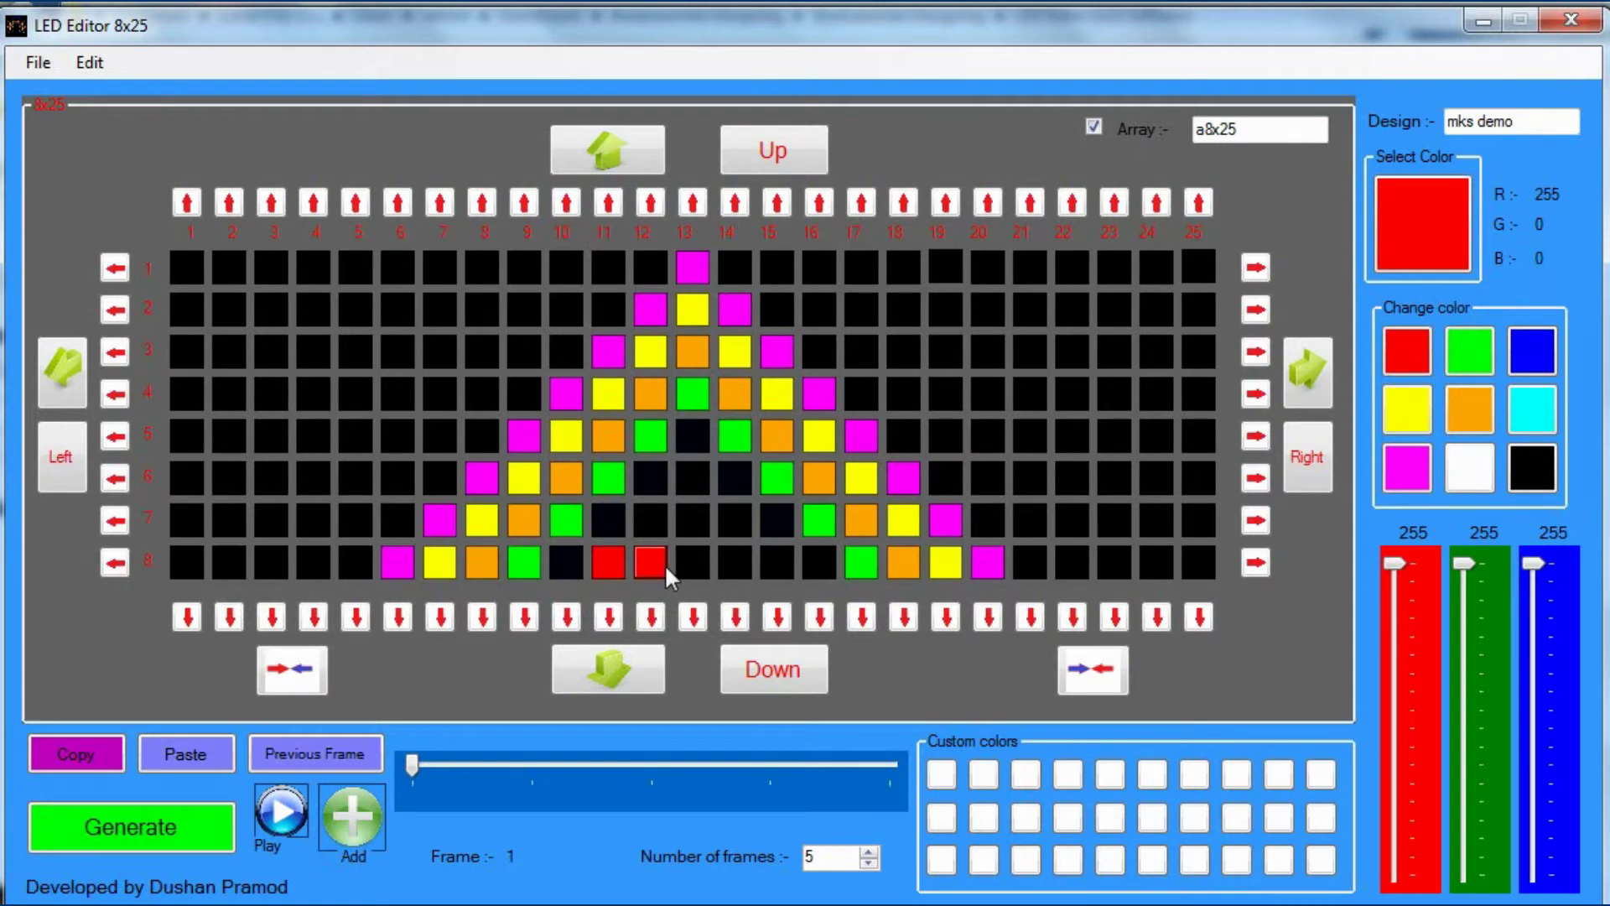
left_click(701, 561)
left_click(747, 560)
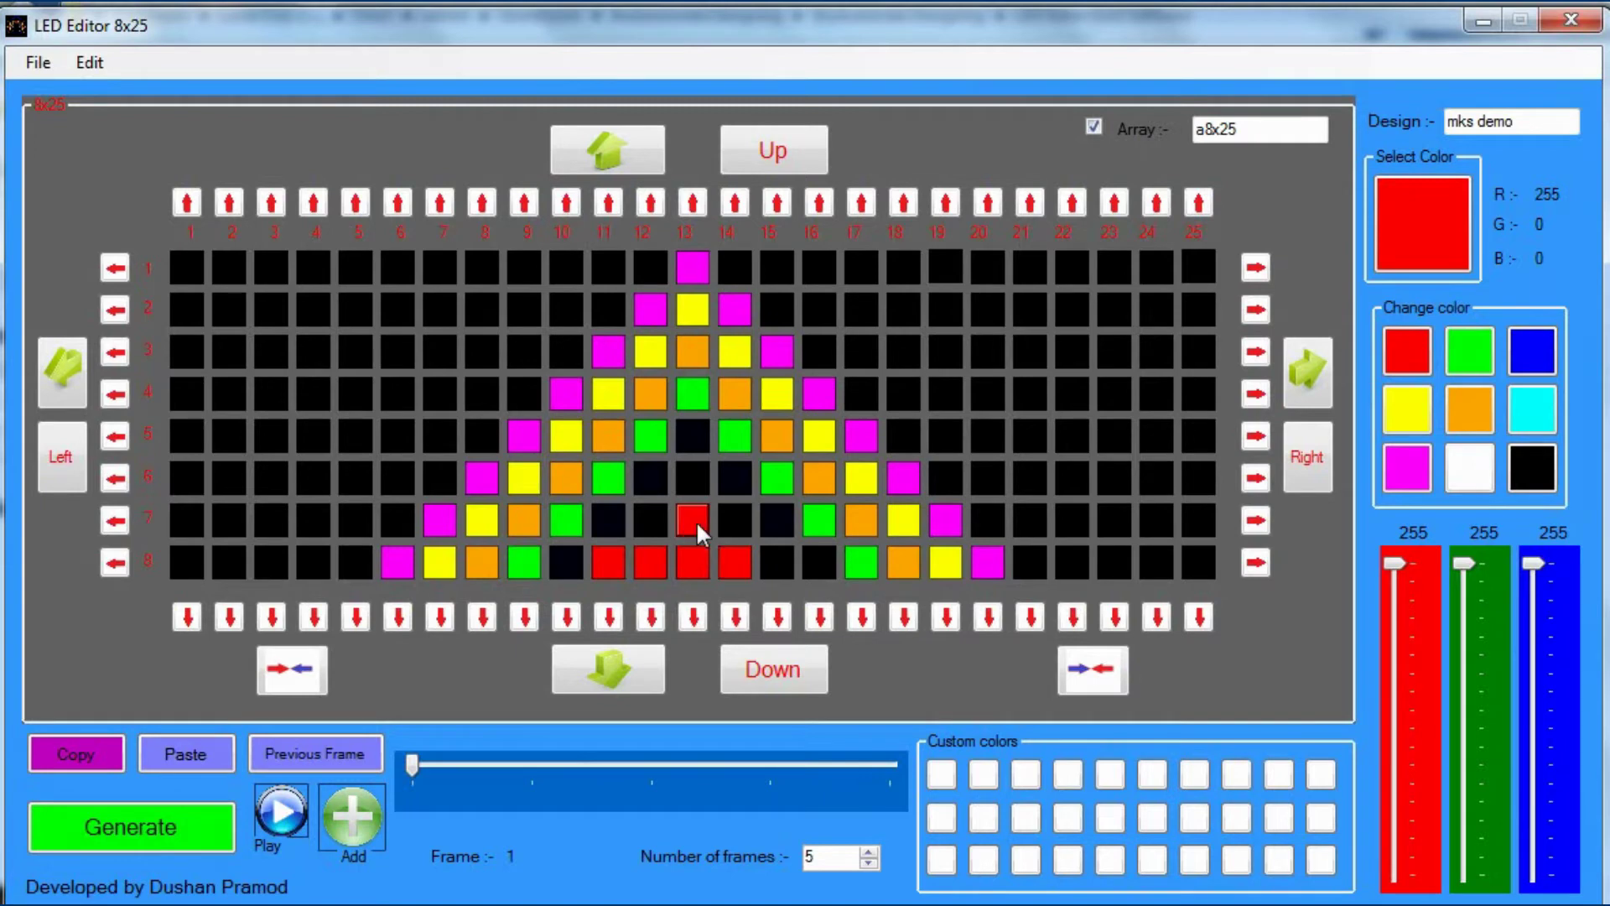
left_click(657, 521)
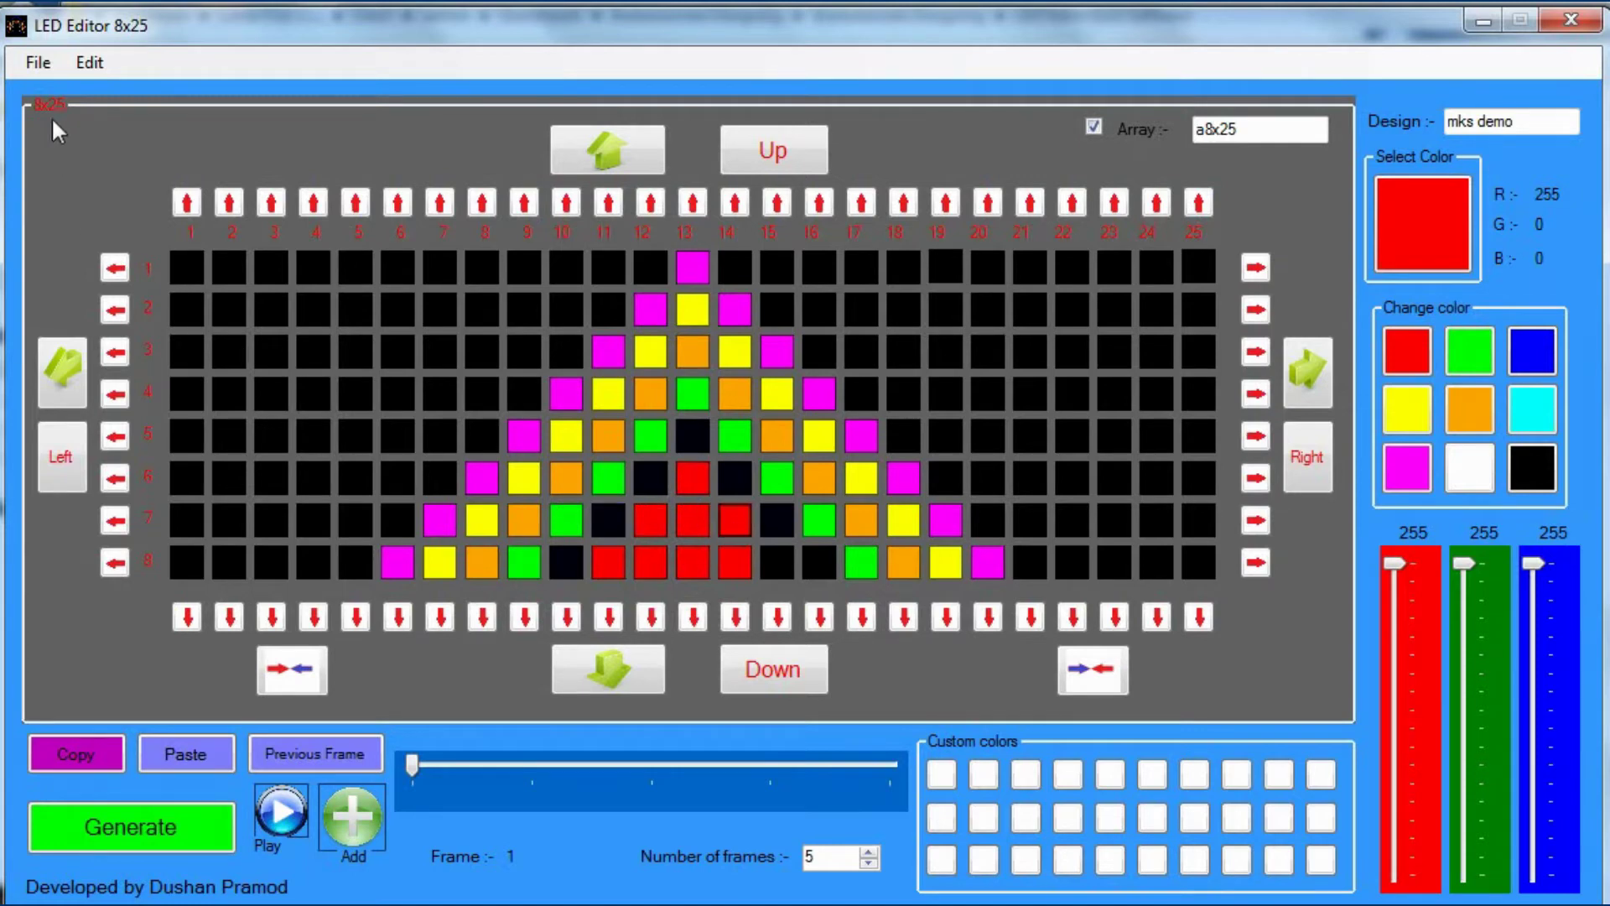
Save the design to the Desktop with the file name mks-1.
left_click(40, 72)
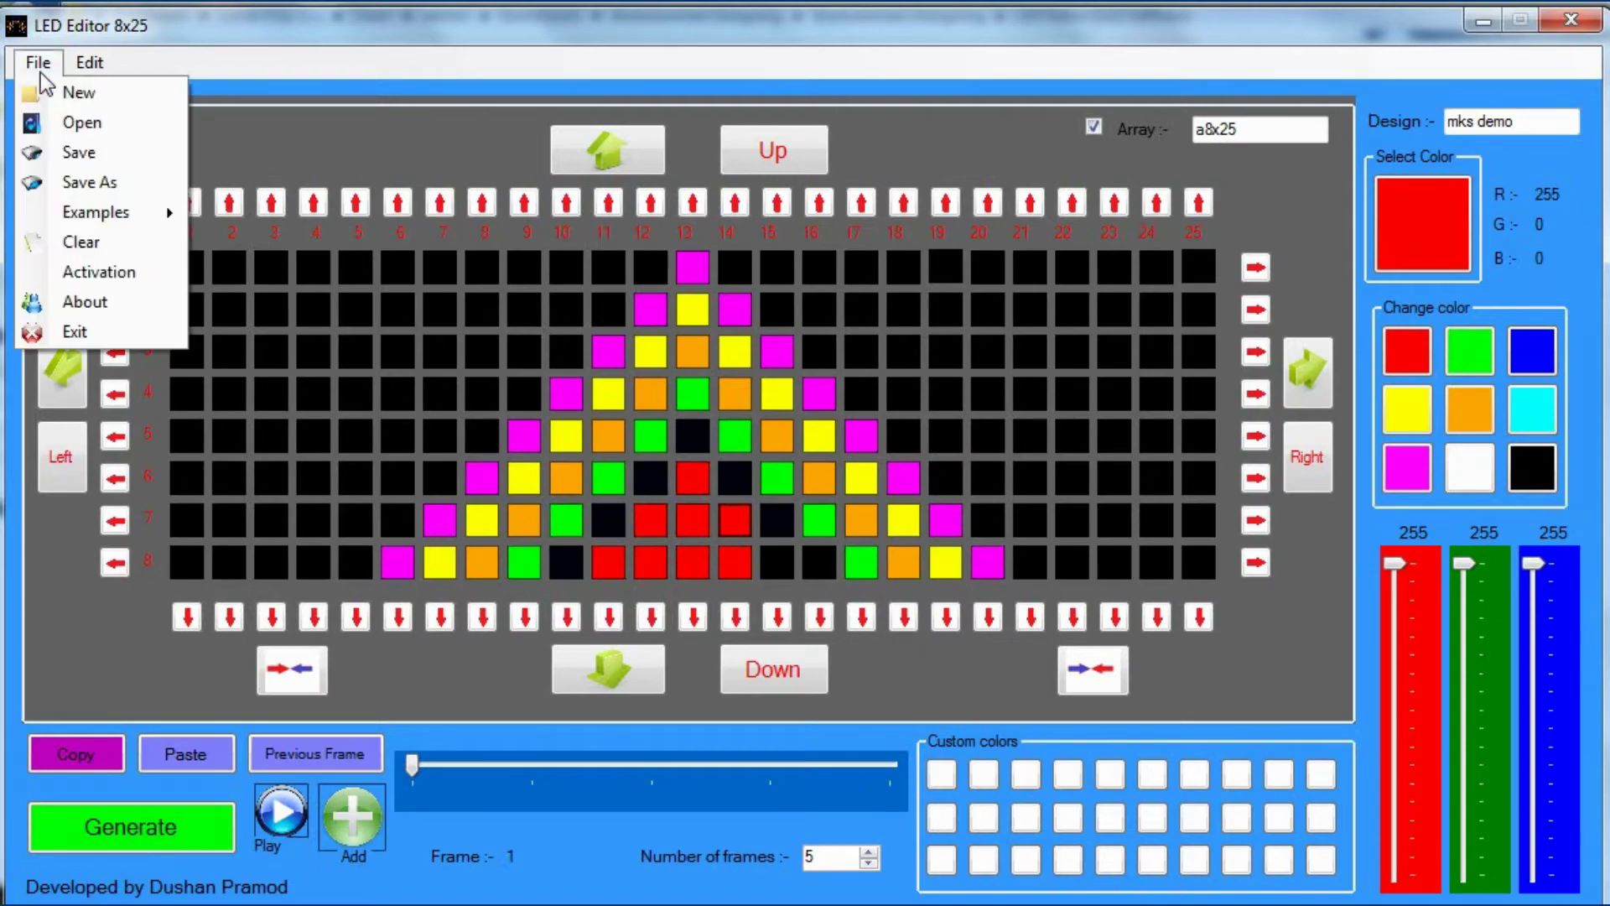
left_click(84, 149)
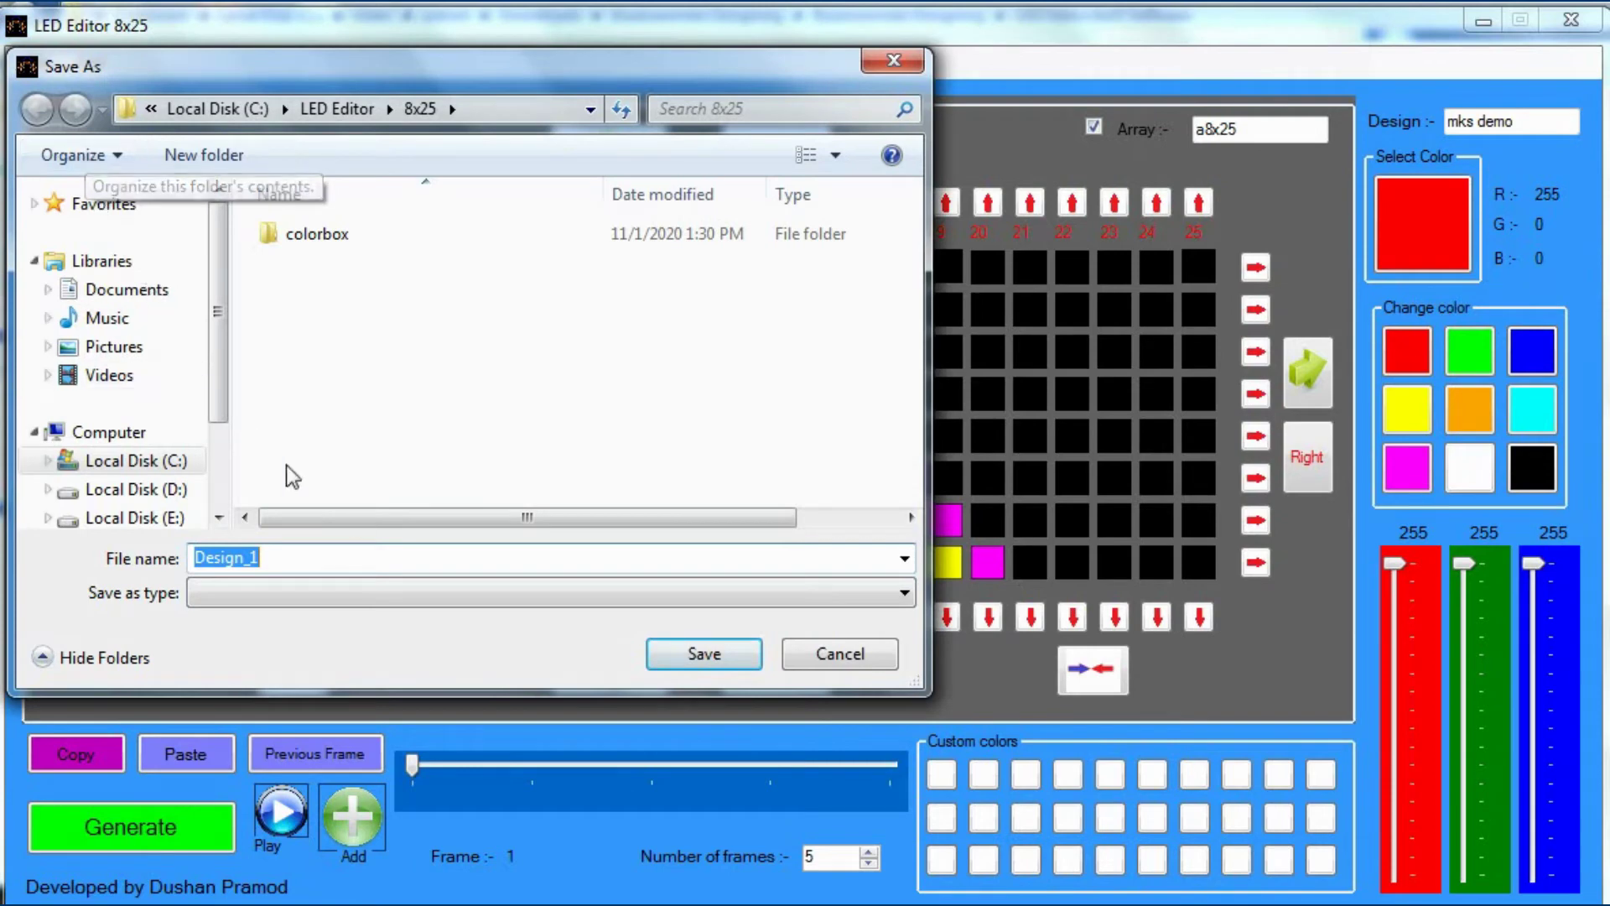
left_click(151, 108)
left_click(185, 171)
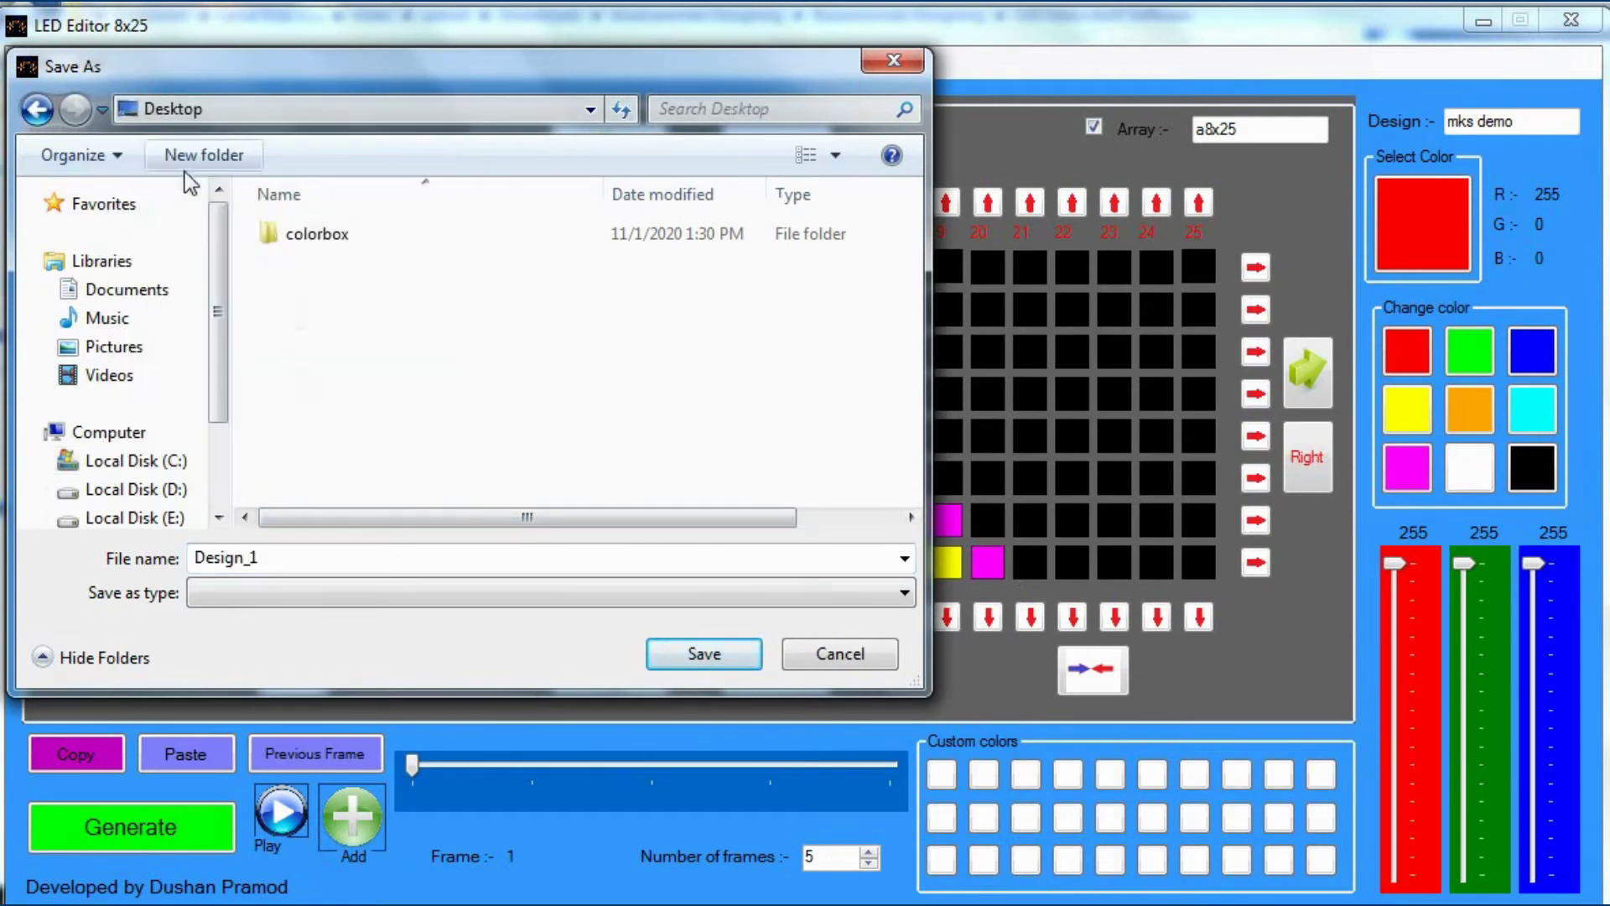
double_click(306, 568)
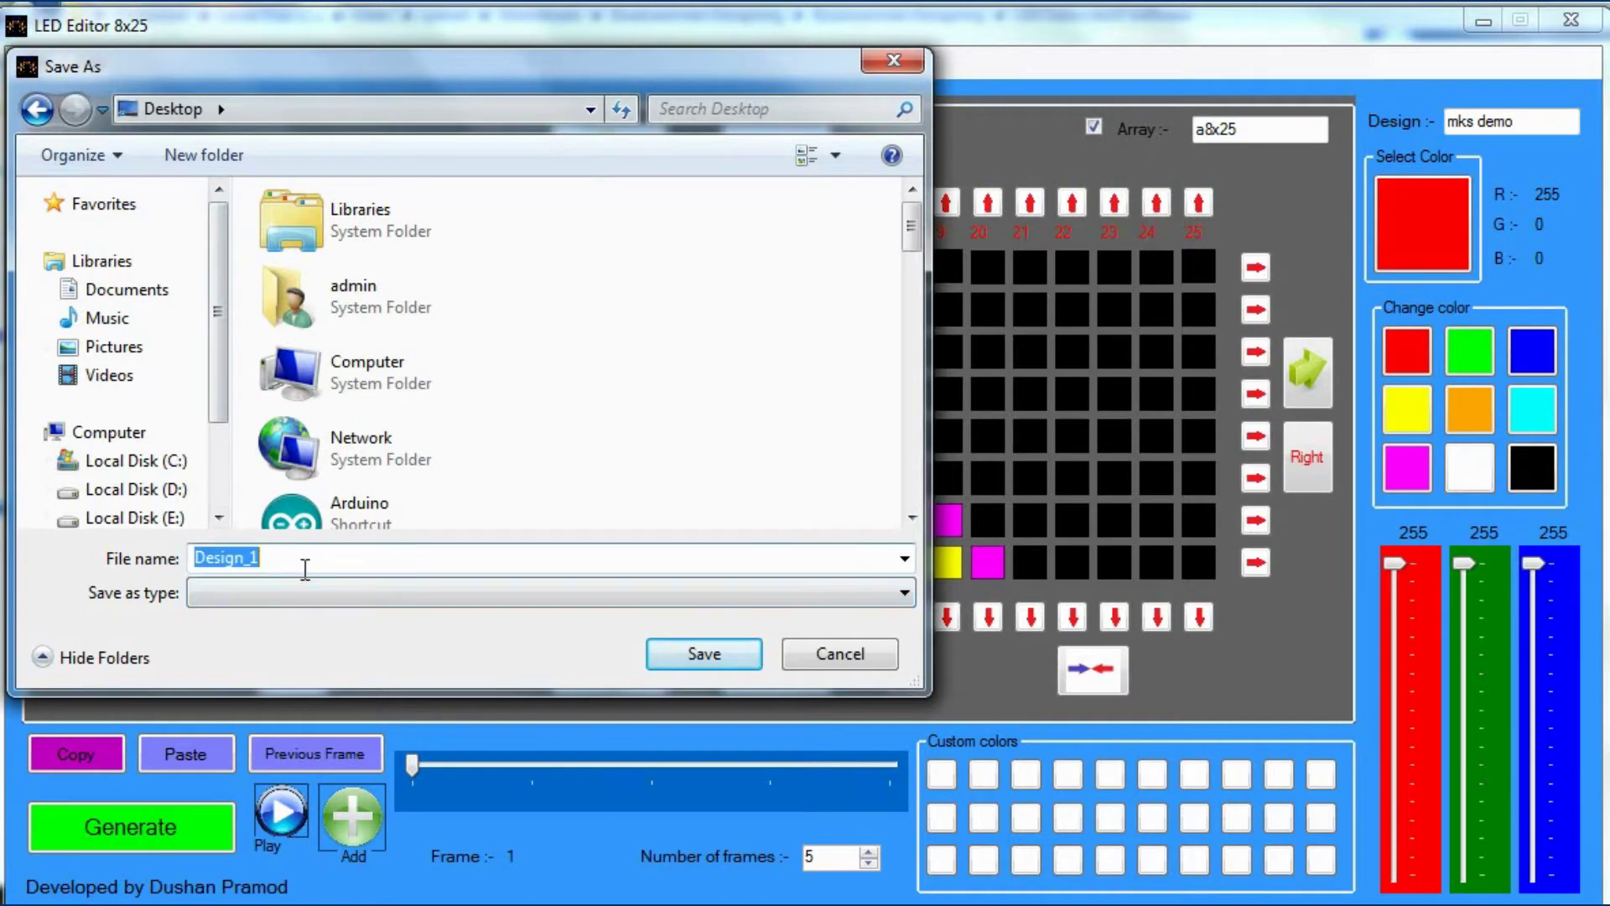
type("mk")
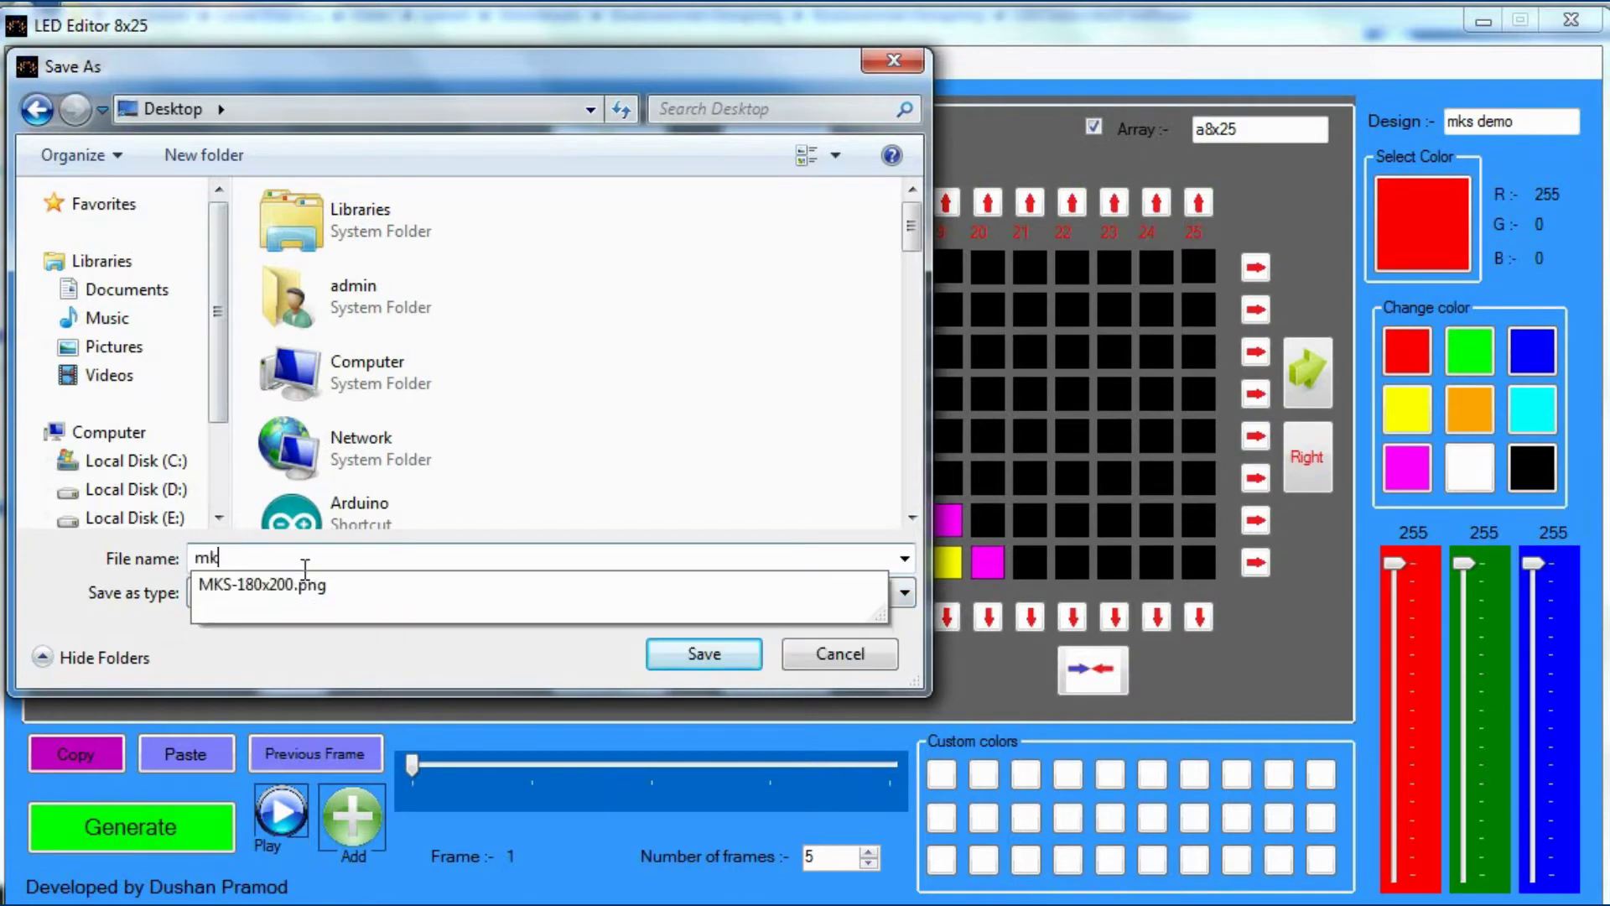
type("s-1")
left_click(704, 654)
Change the design name to "mks demo1" and go to frame 2.
left_click(1533, 122)
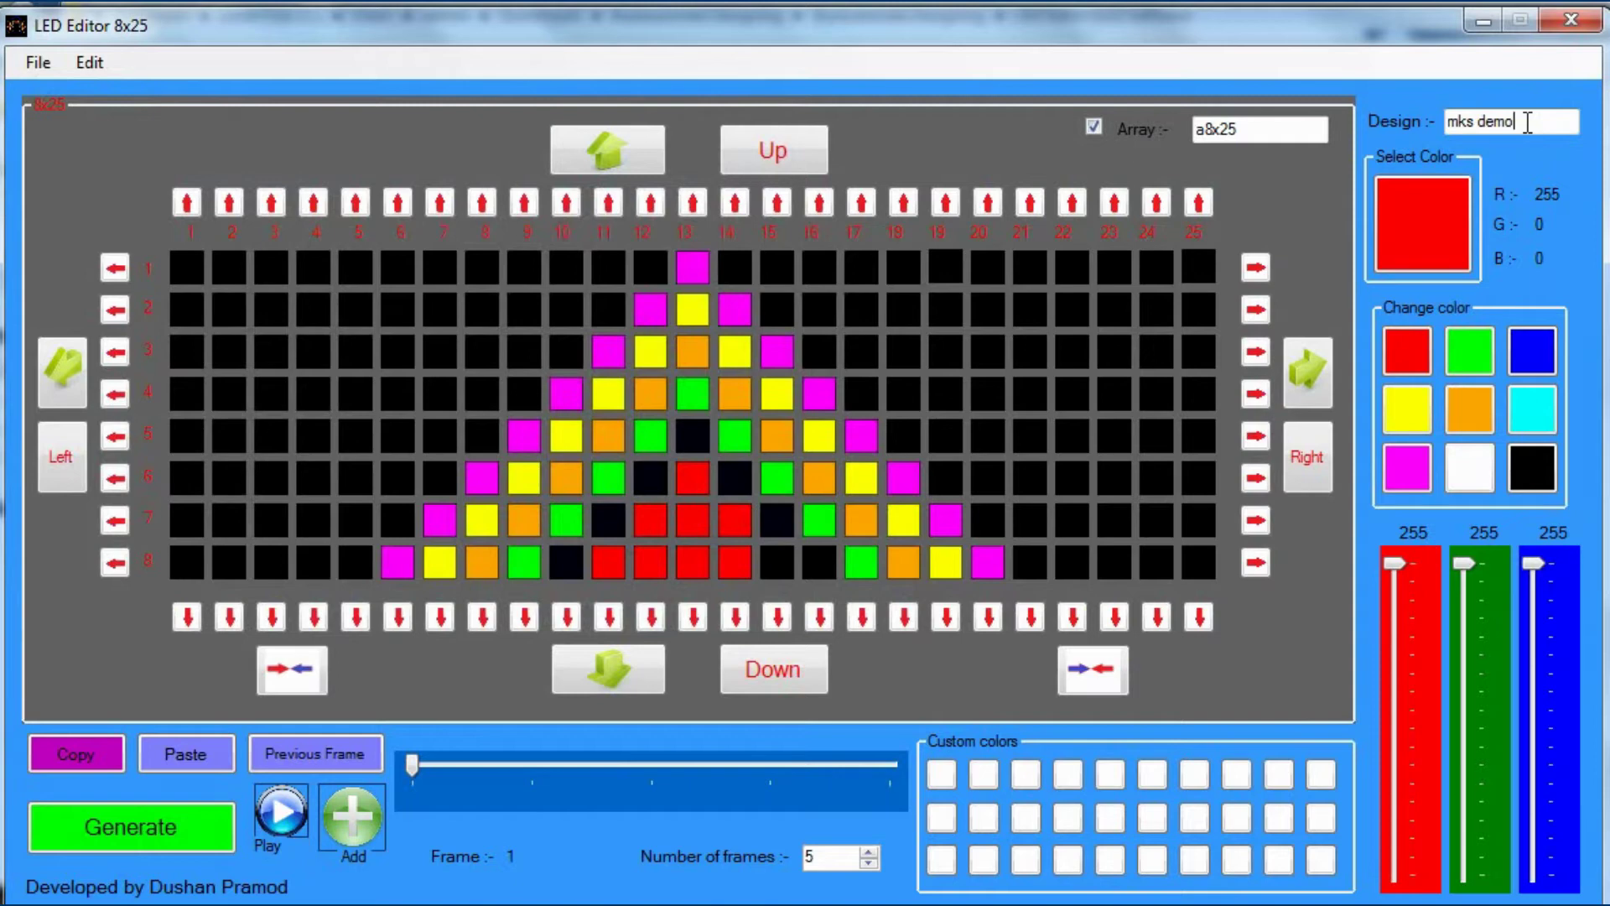
type("1")
left_click(530, 765)
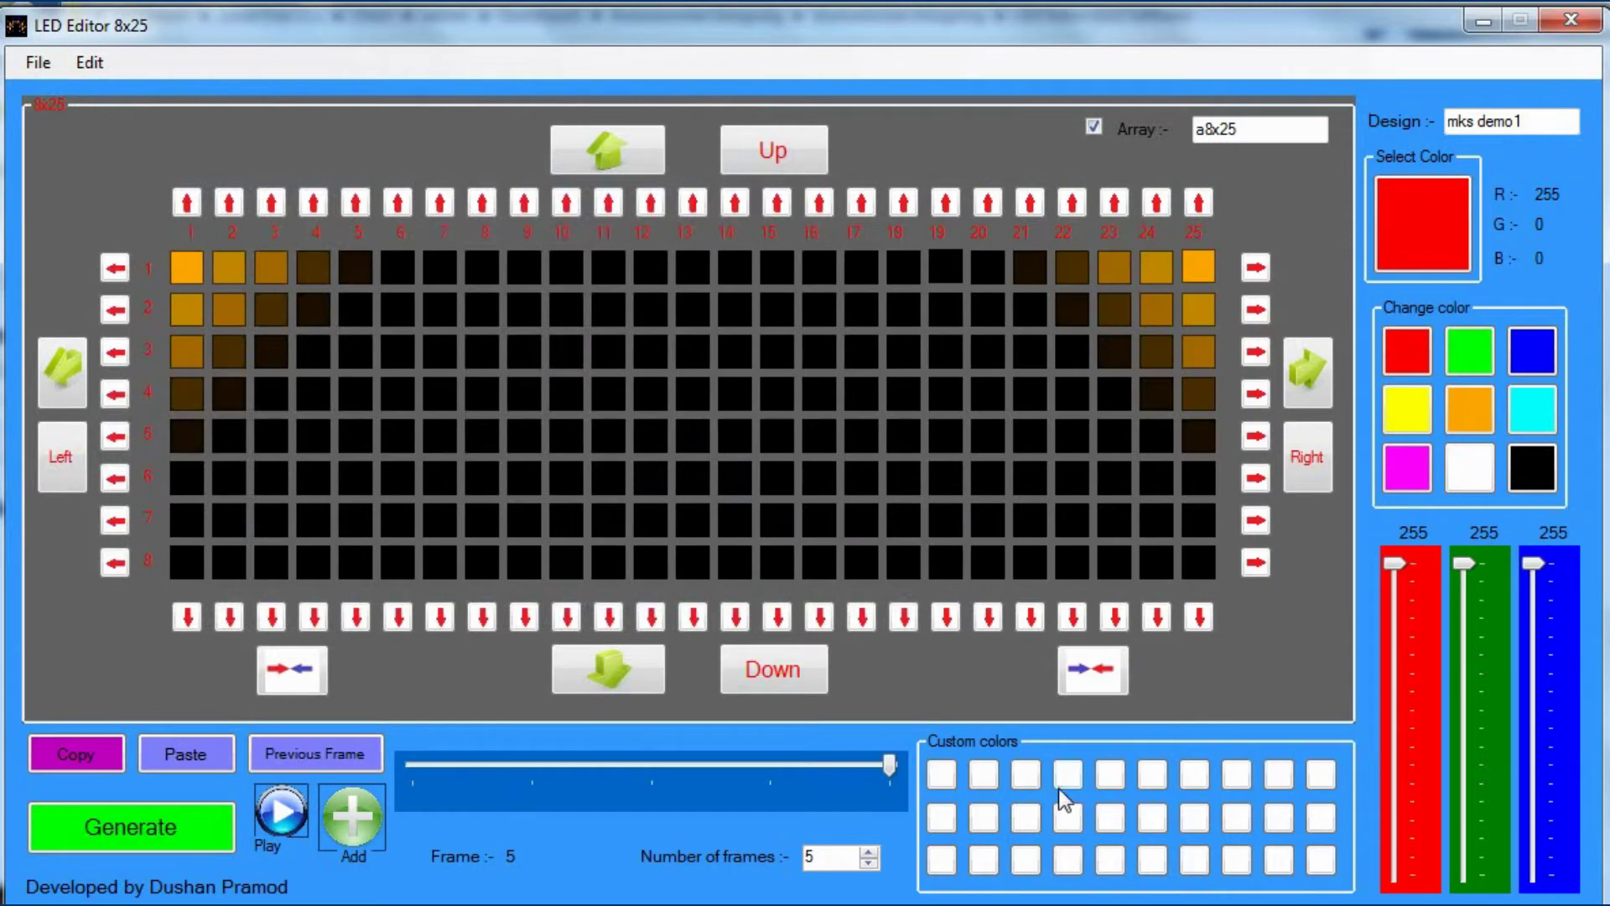
left_click_drag(889, 763, 514, 770)
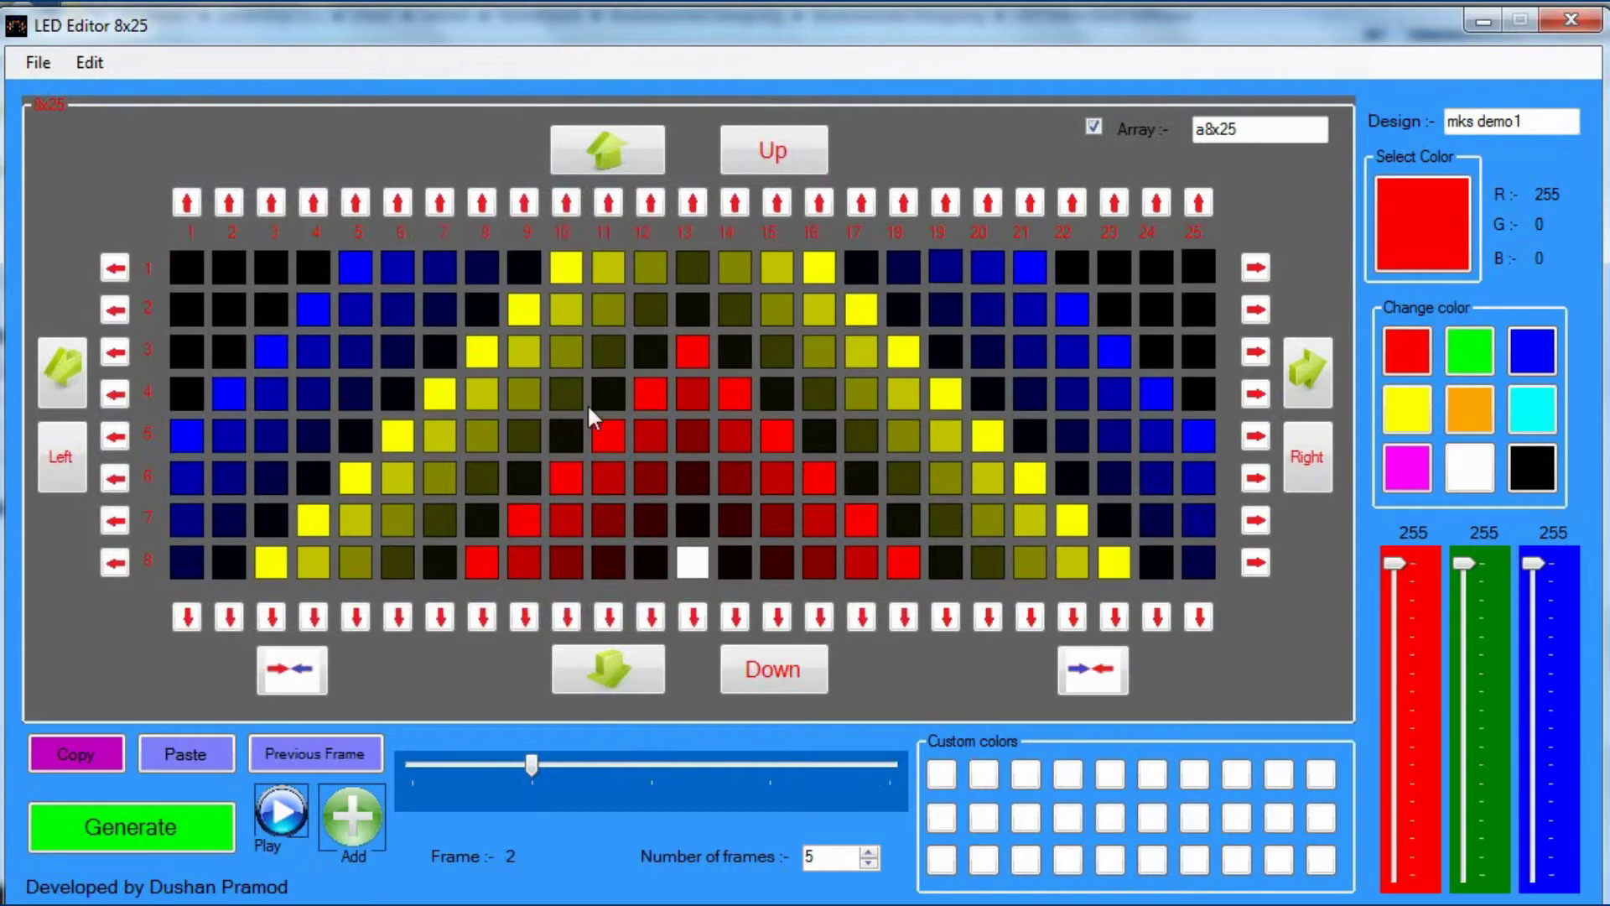
Change the design name to "mks demo2" and go to frame 3.
left_click(1526, 122)
key("BackSpace")
type("2")
left_click_drag(530, 765, 651, 765)
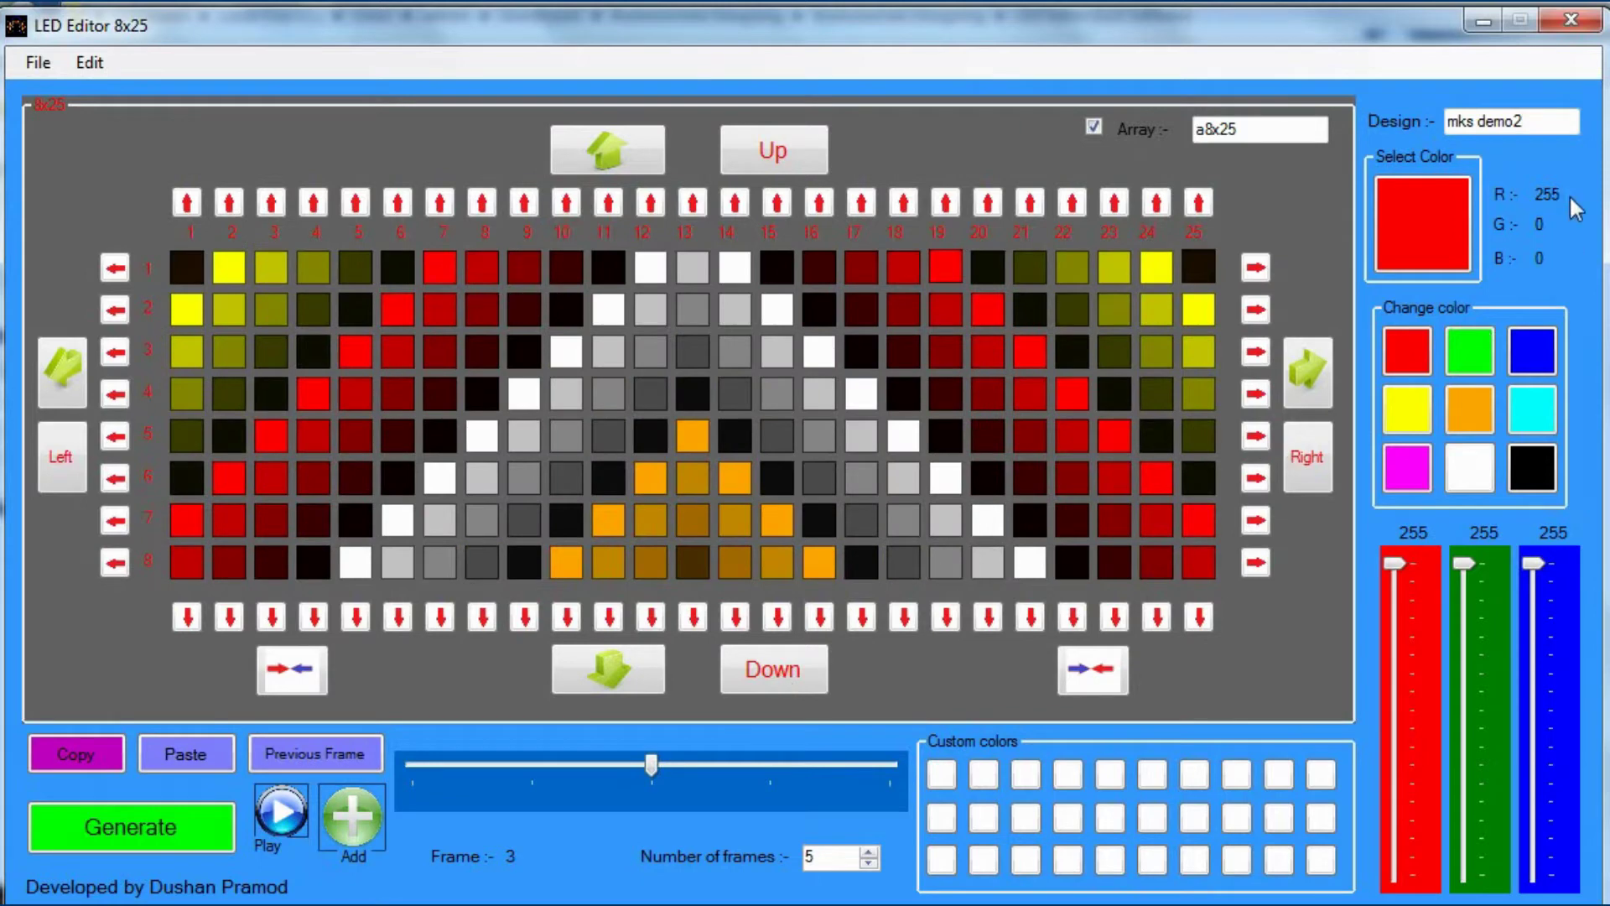
Change the design name to "mks demo3" and go to frame 4.
left_click(1532, 122)
key("BackSpace")
type("3")
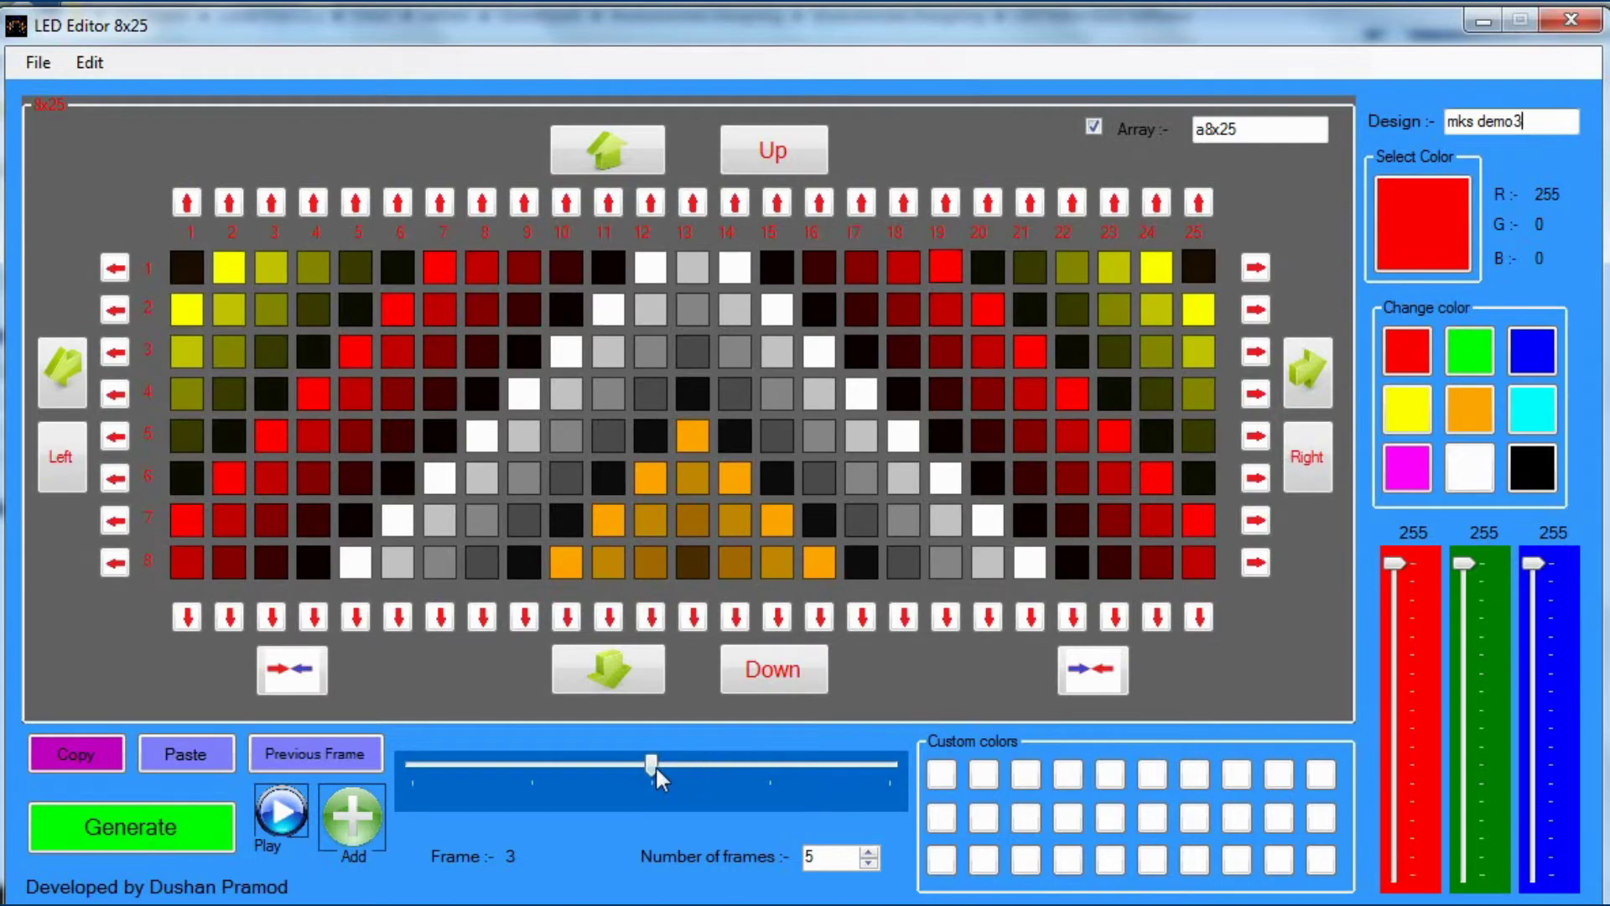
left_click_drag(652, 765, 744, 766)
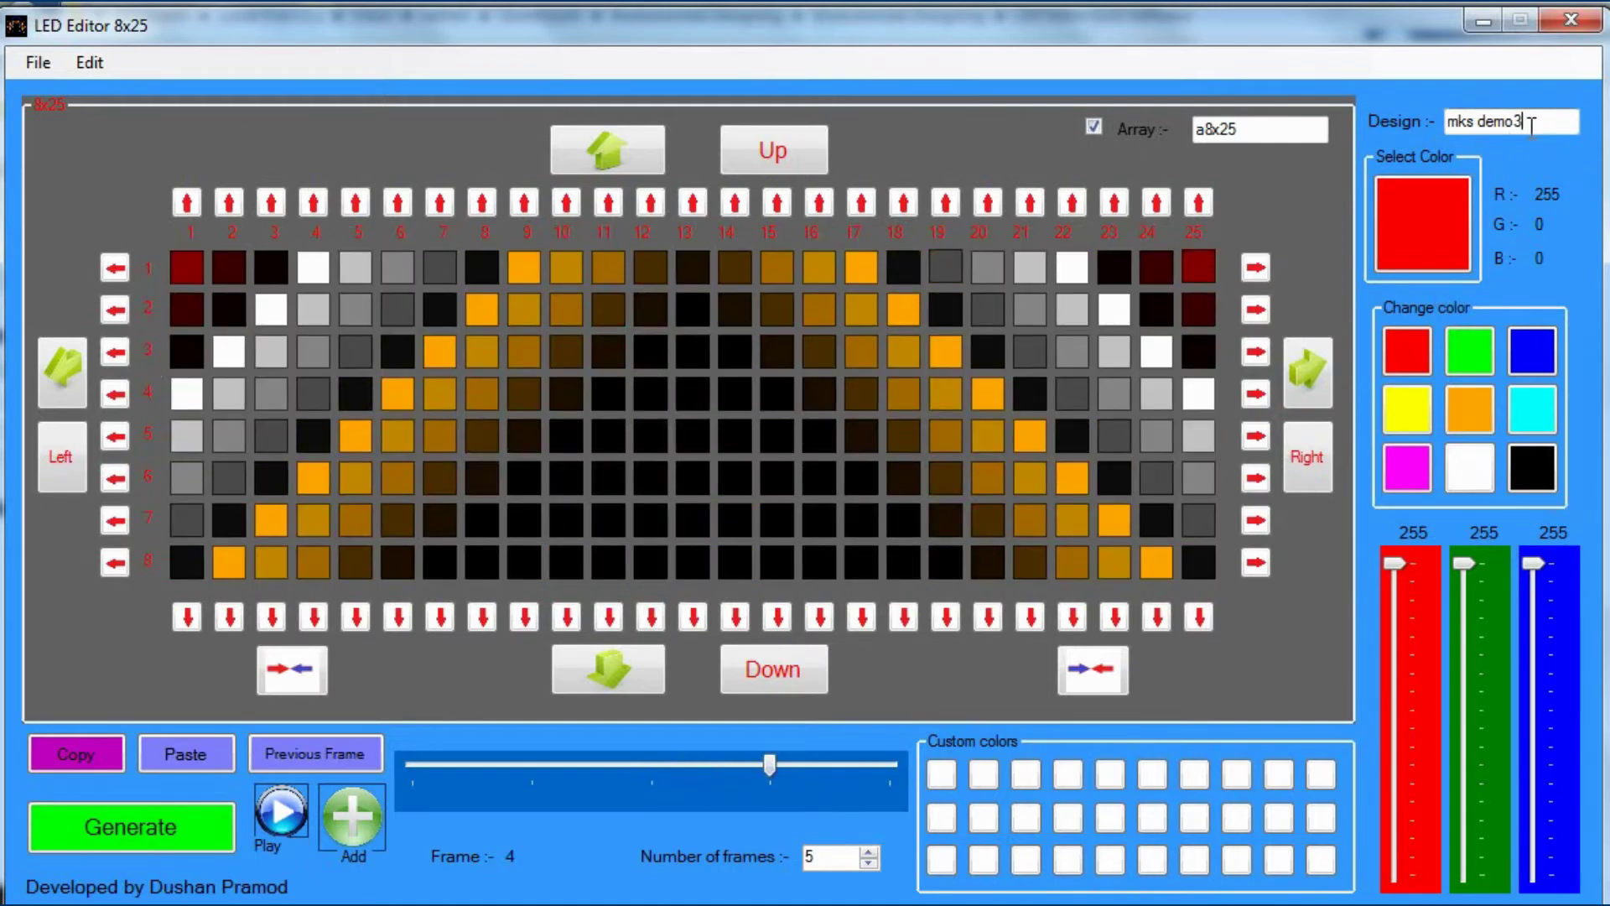
Change the design name to "mks demo4" and go to frame 5.
key("BackSpace")
type("4")
left_click_drag(770, 760, 889, 758)
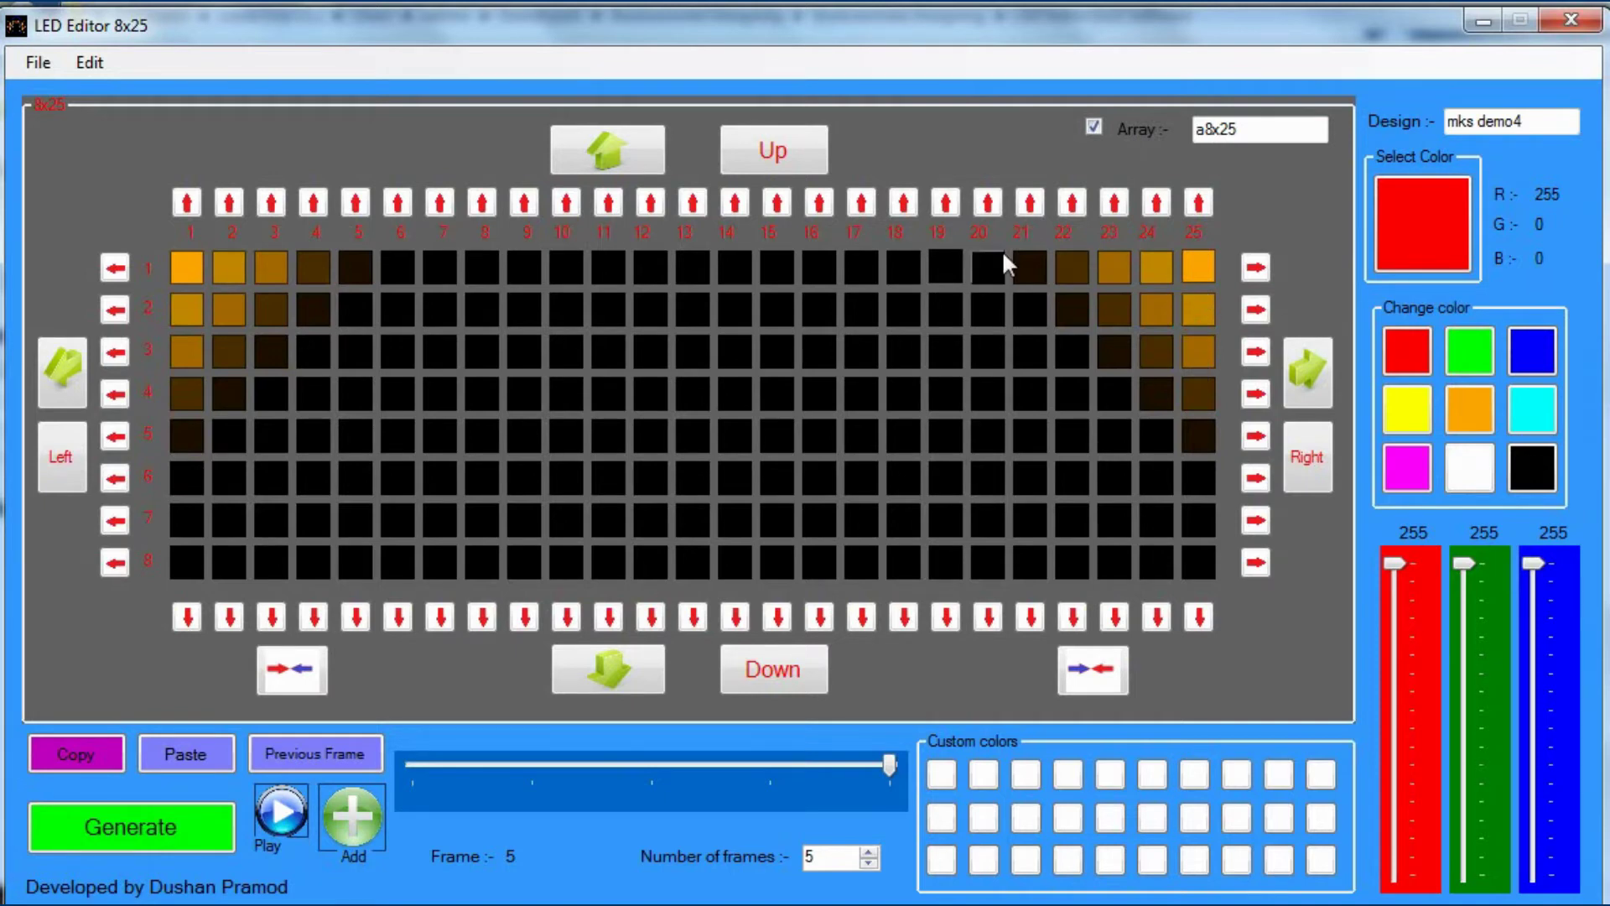
Change the design name to "mks demo5" and return to frame 1.
left_click(1552, 119)
key("BackSpace")
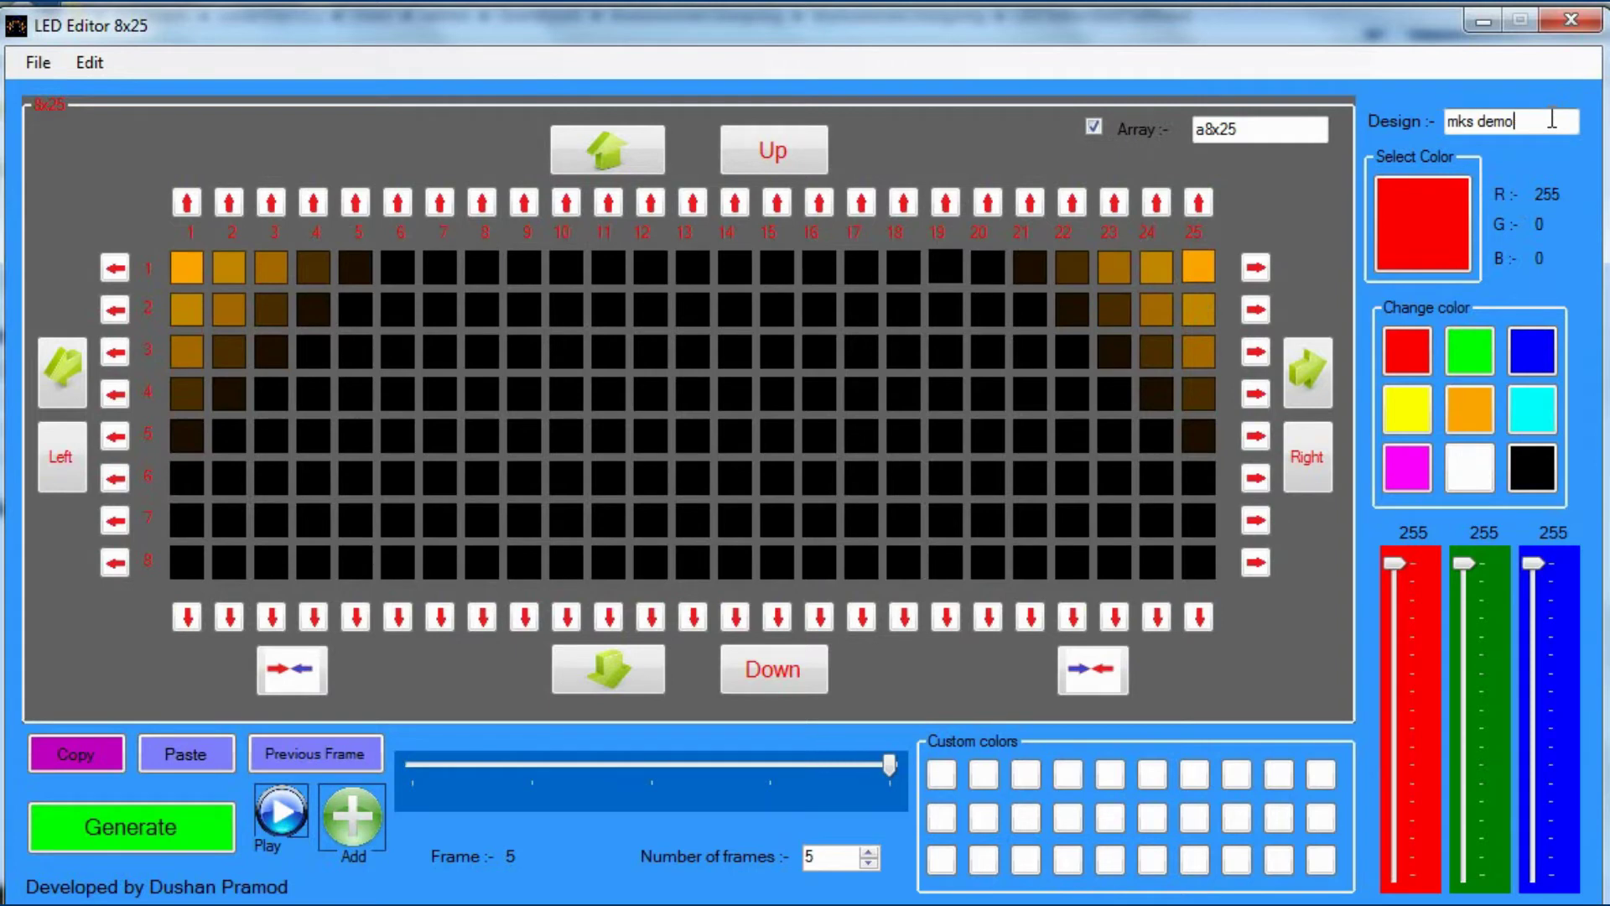
type("5")
left_click(818, 857)
left_click(805, 765)
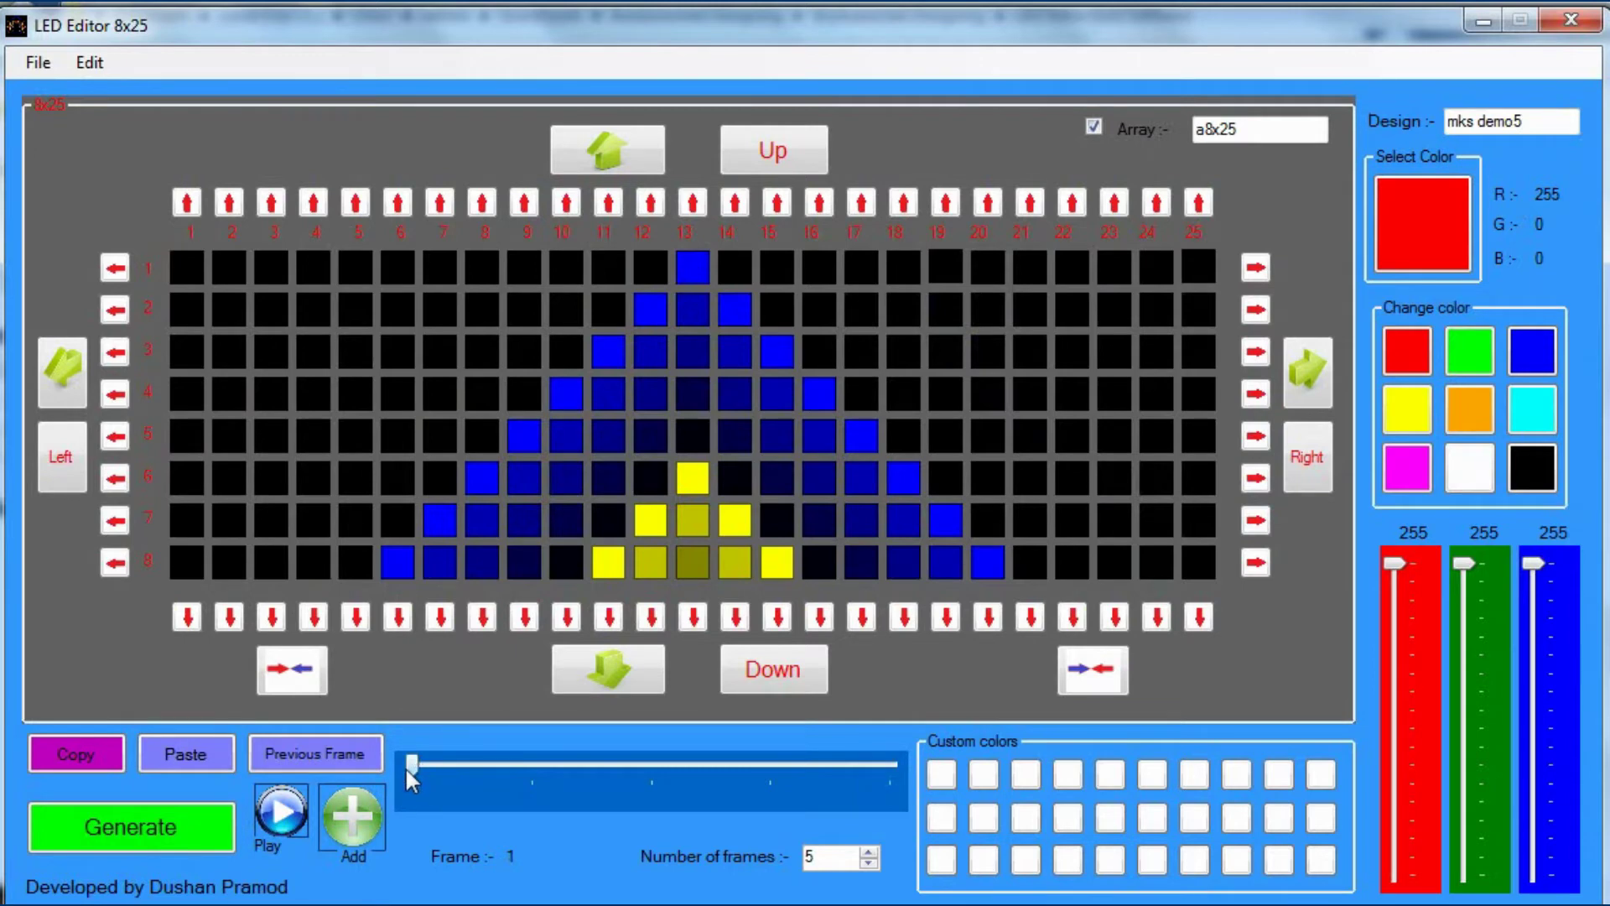
left_click_drag(414, 763, 331, 773)
Play the animation in the simulator, set its speed value to 100, and close the simulator, continuing past the error.
left_click(282, 813)
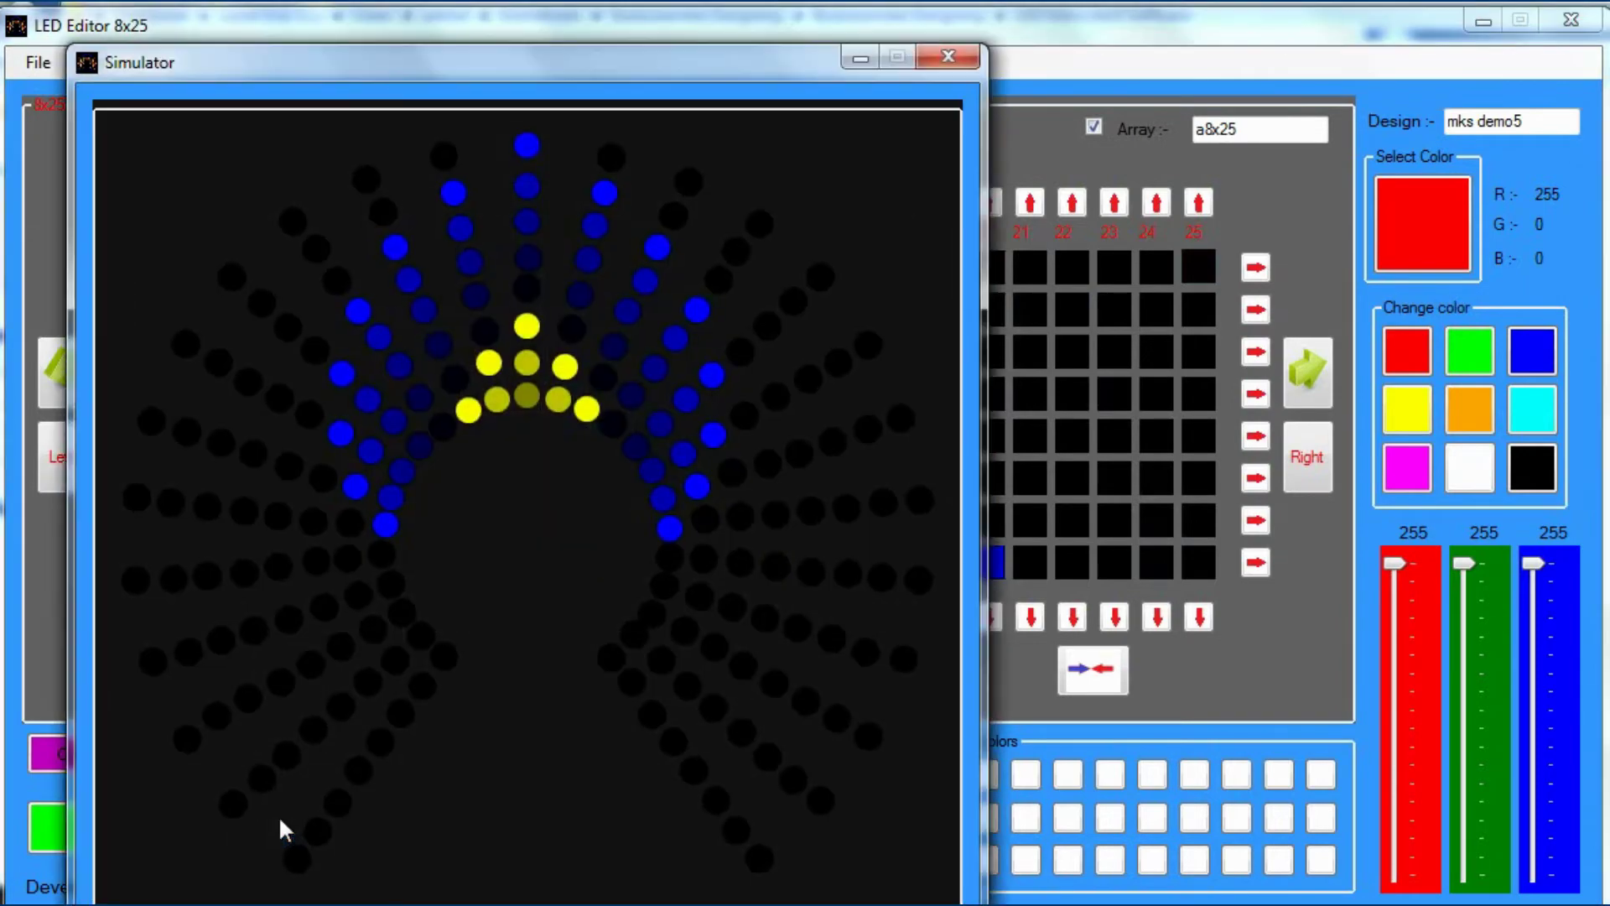
left_click_drag(525, 63, 815, 34)
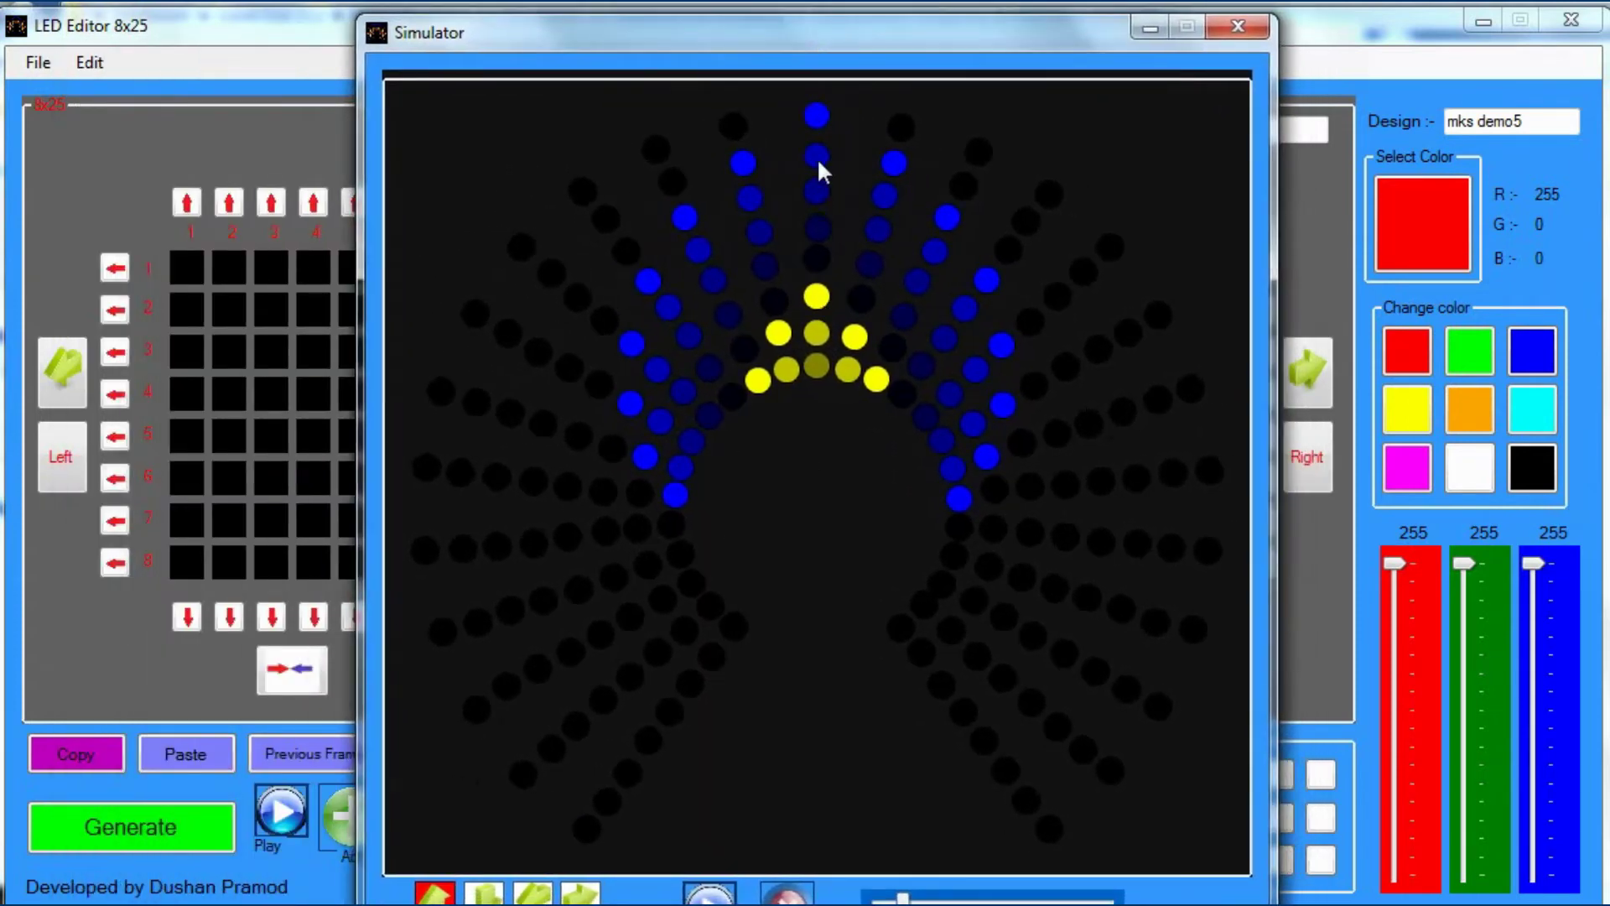
left_click_drag(776, 38, 776, 14)
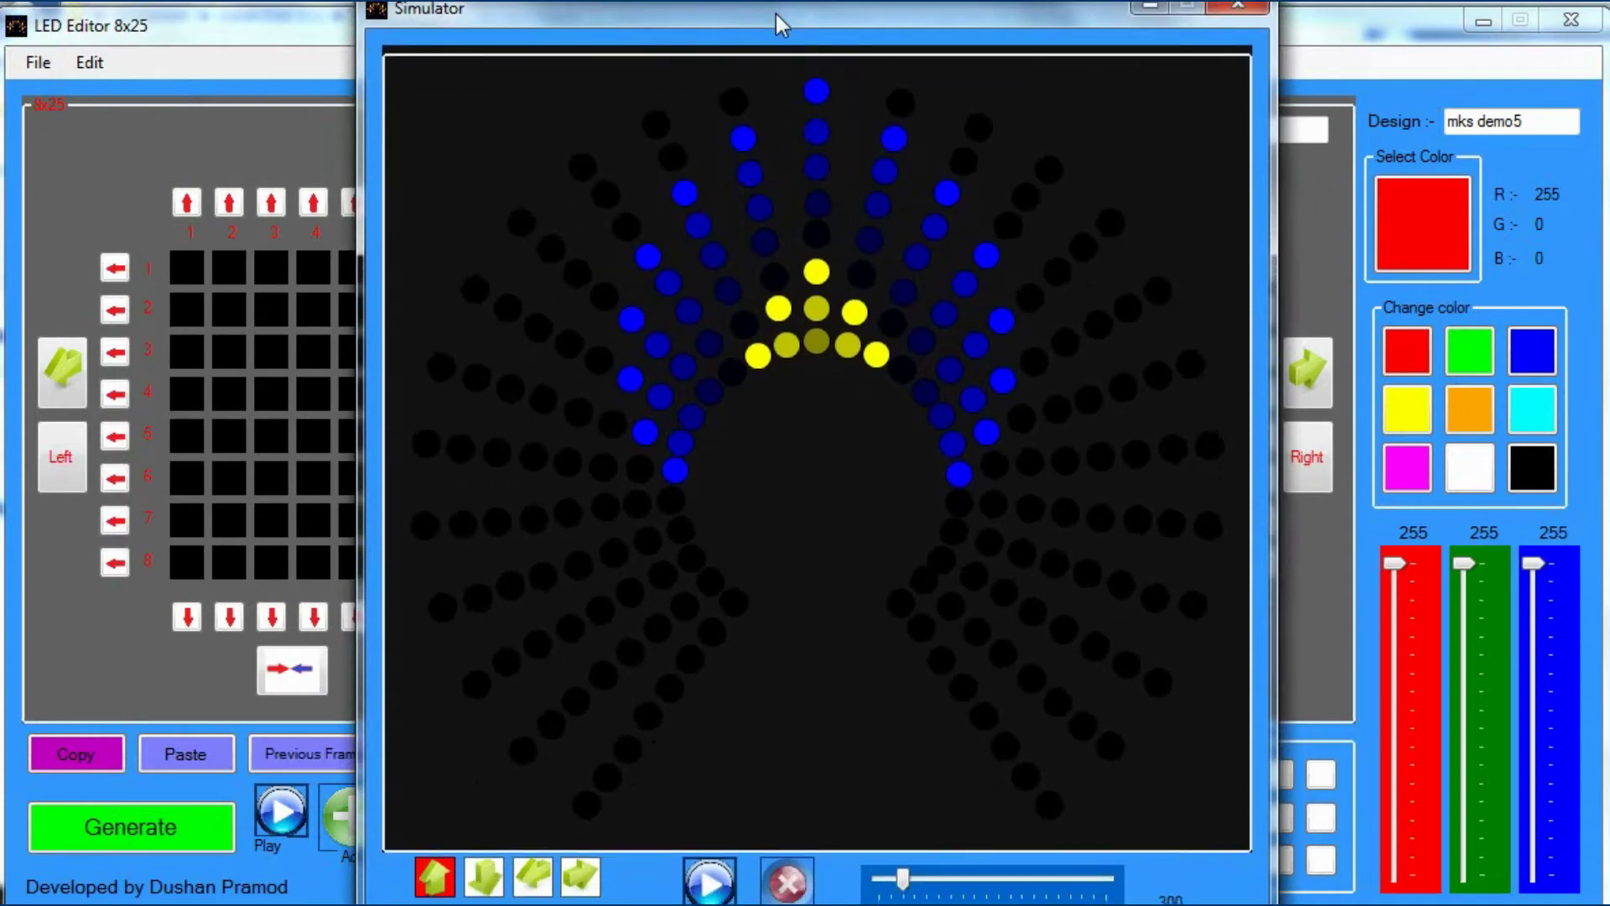
left_click(709, 889)
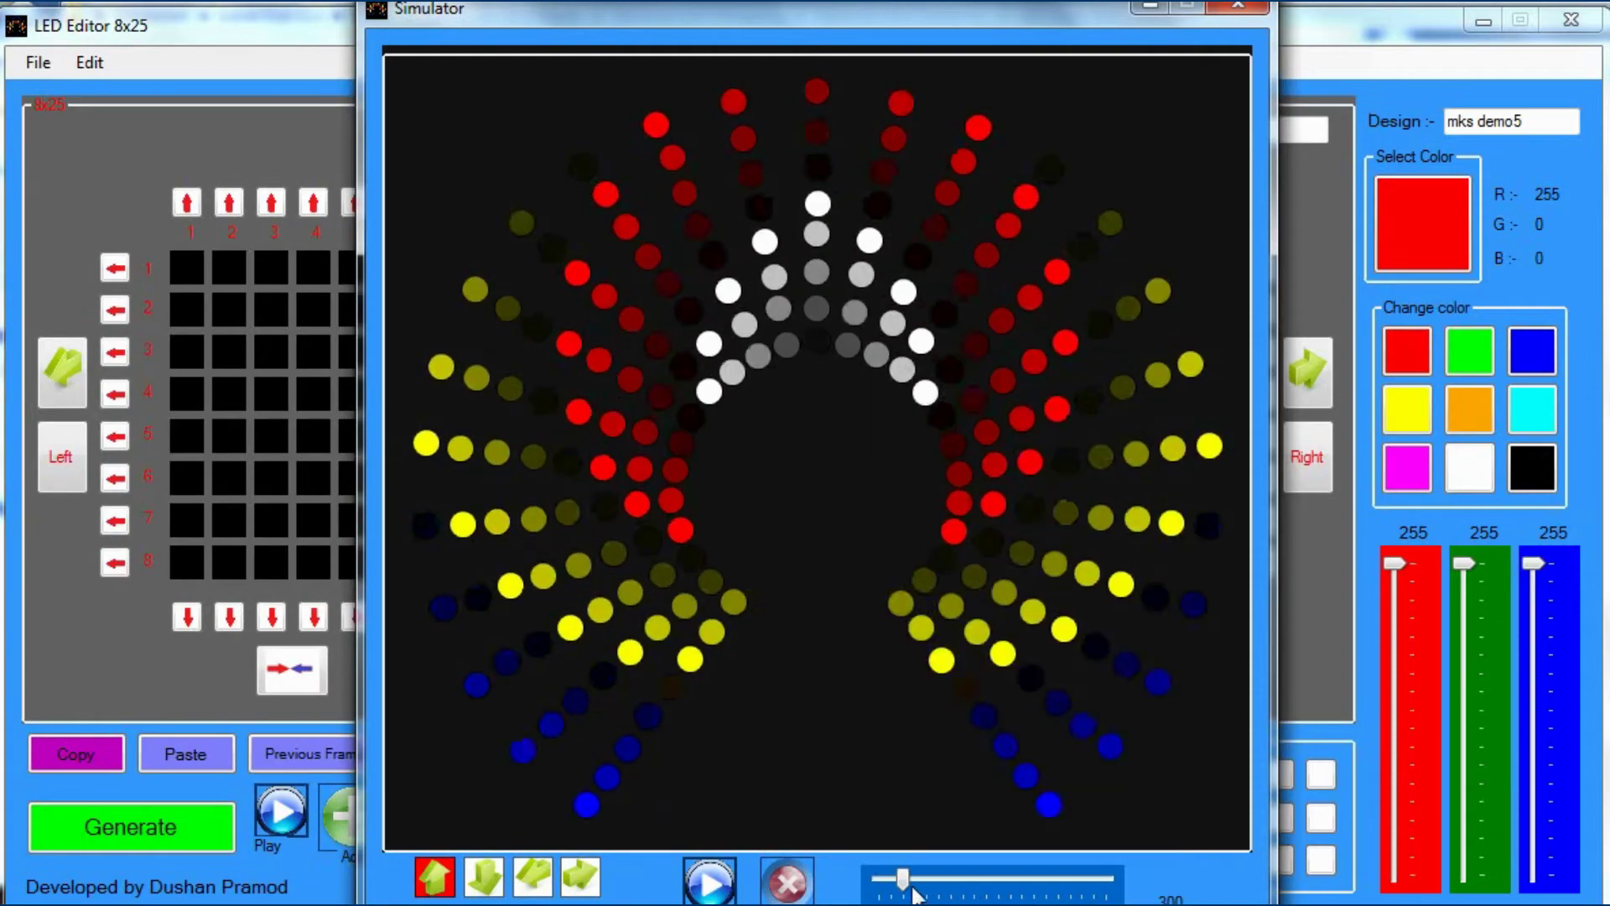
left_click_drag(894, 882, 876, 882)
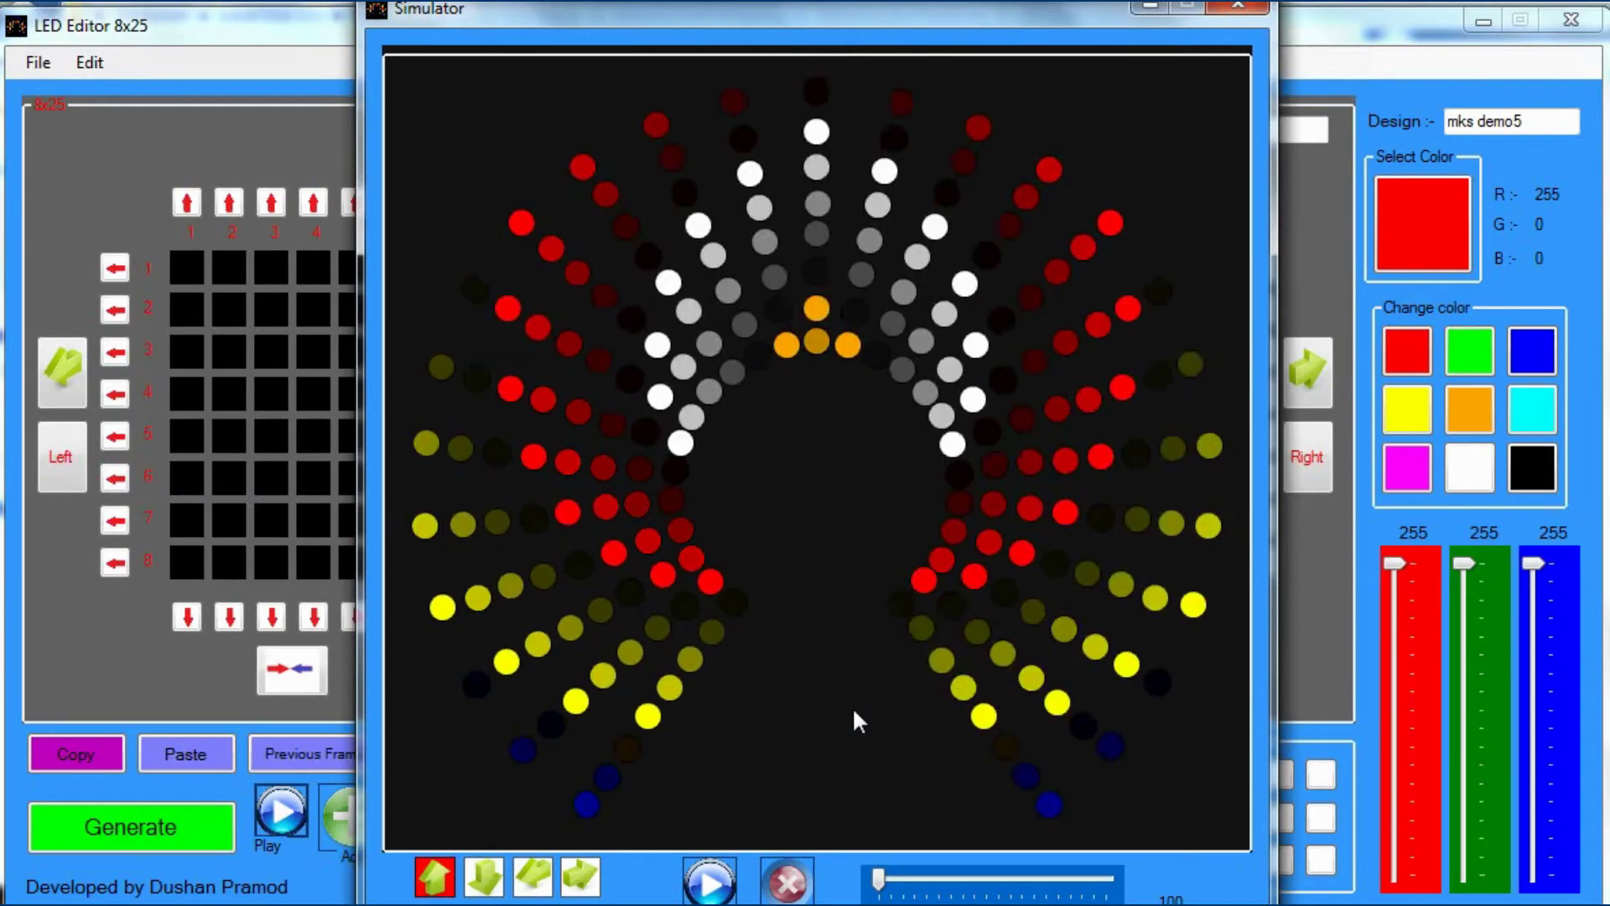
left_click(800, 891)
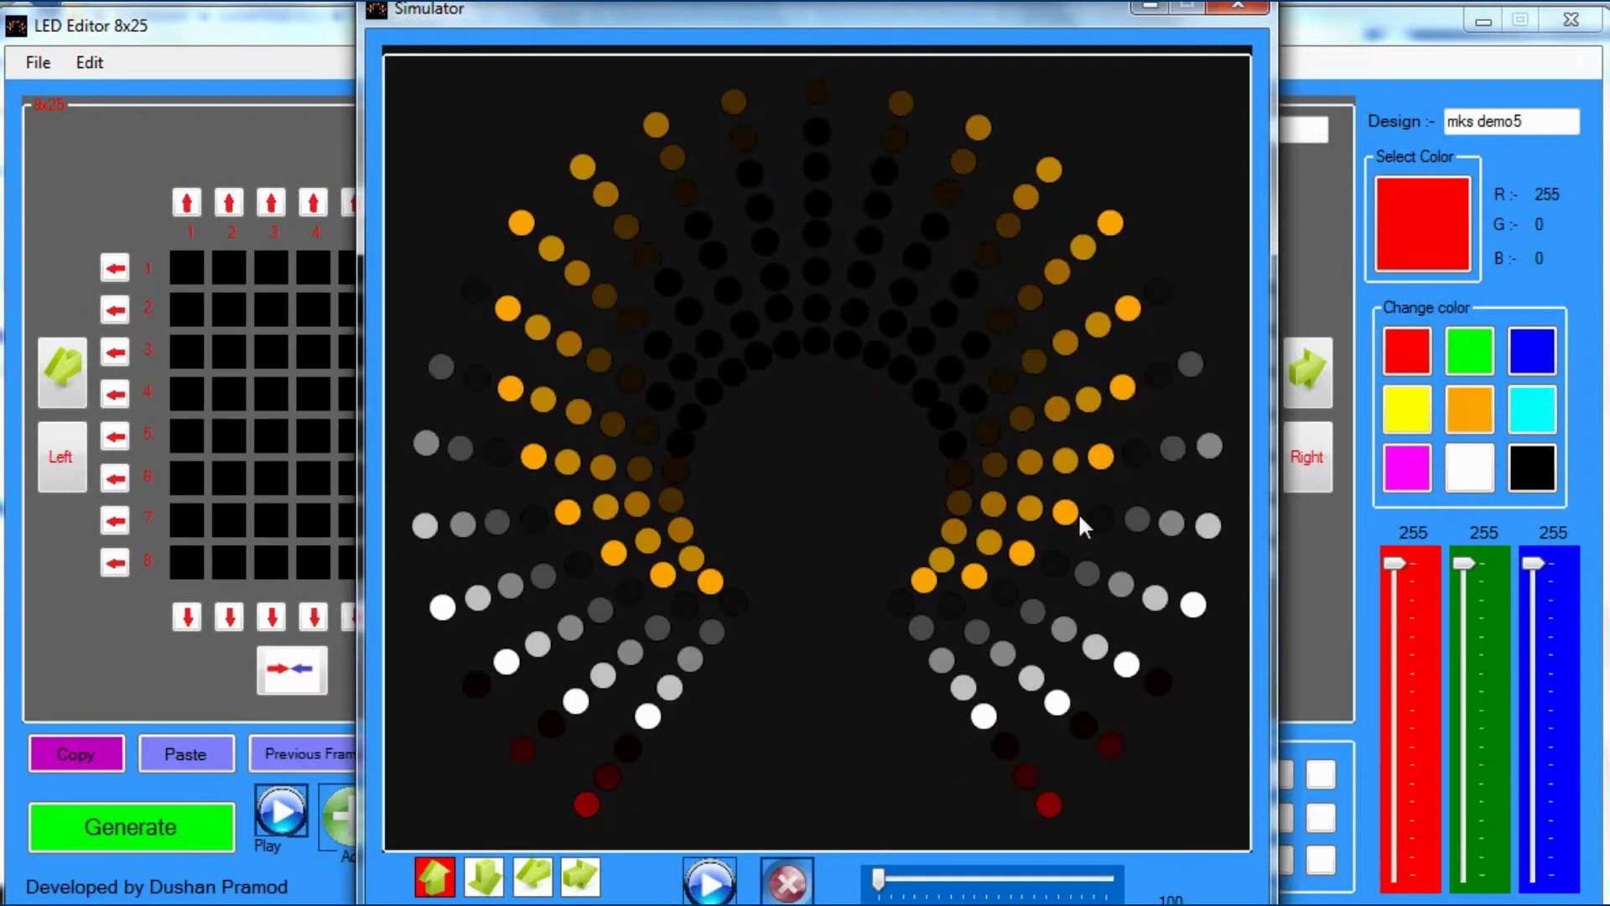
left_click(1218, 12)
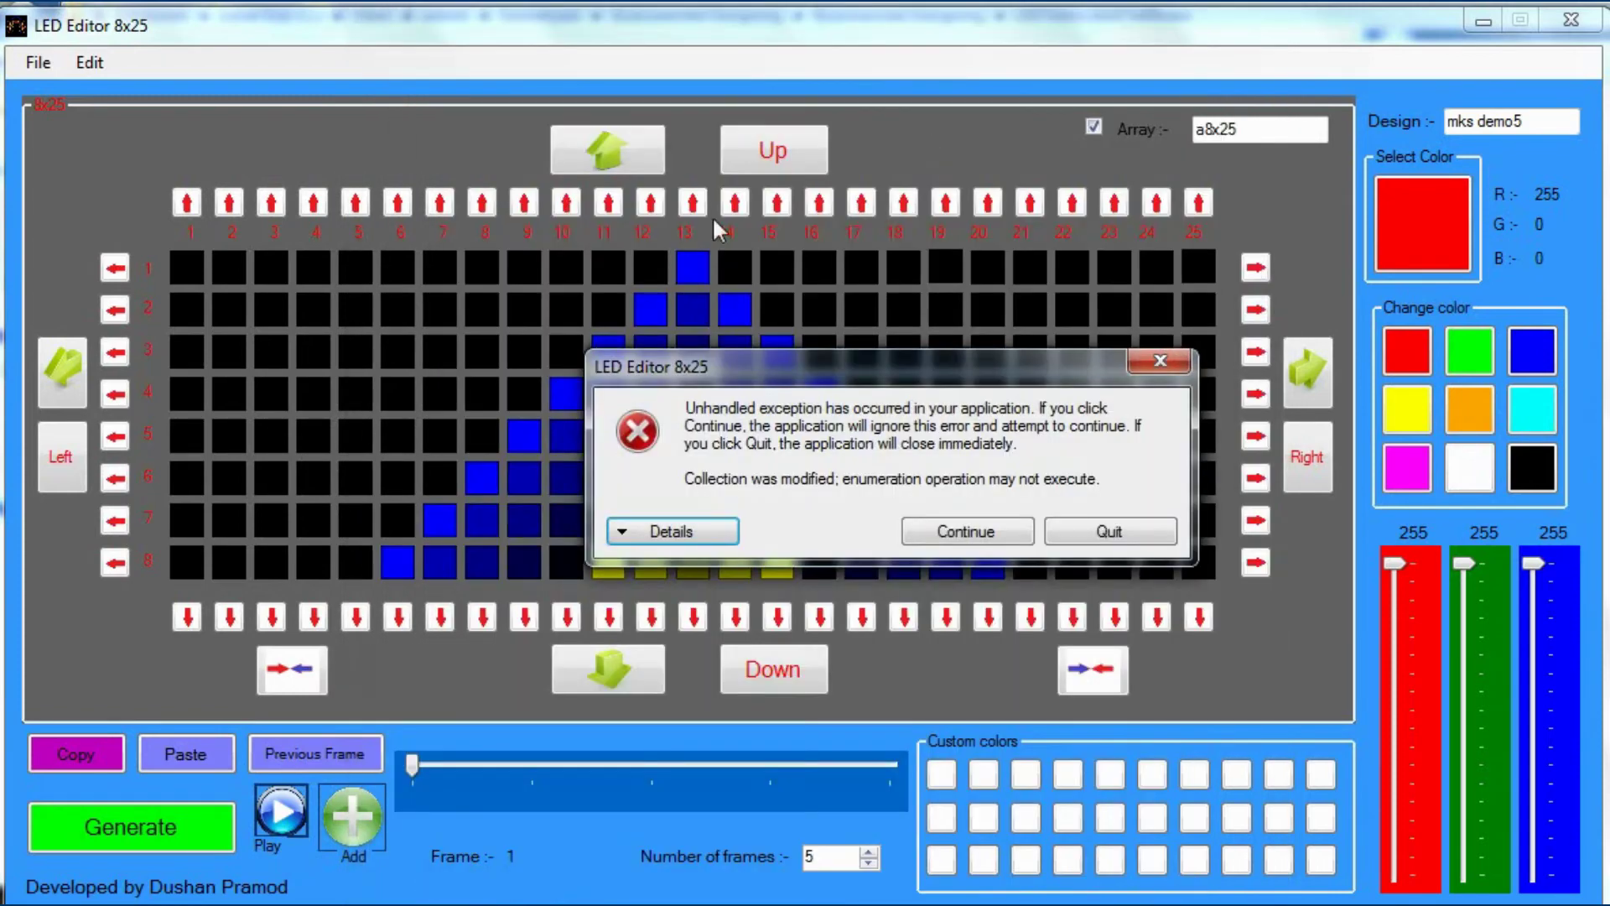
left_click(989, 541)
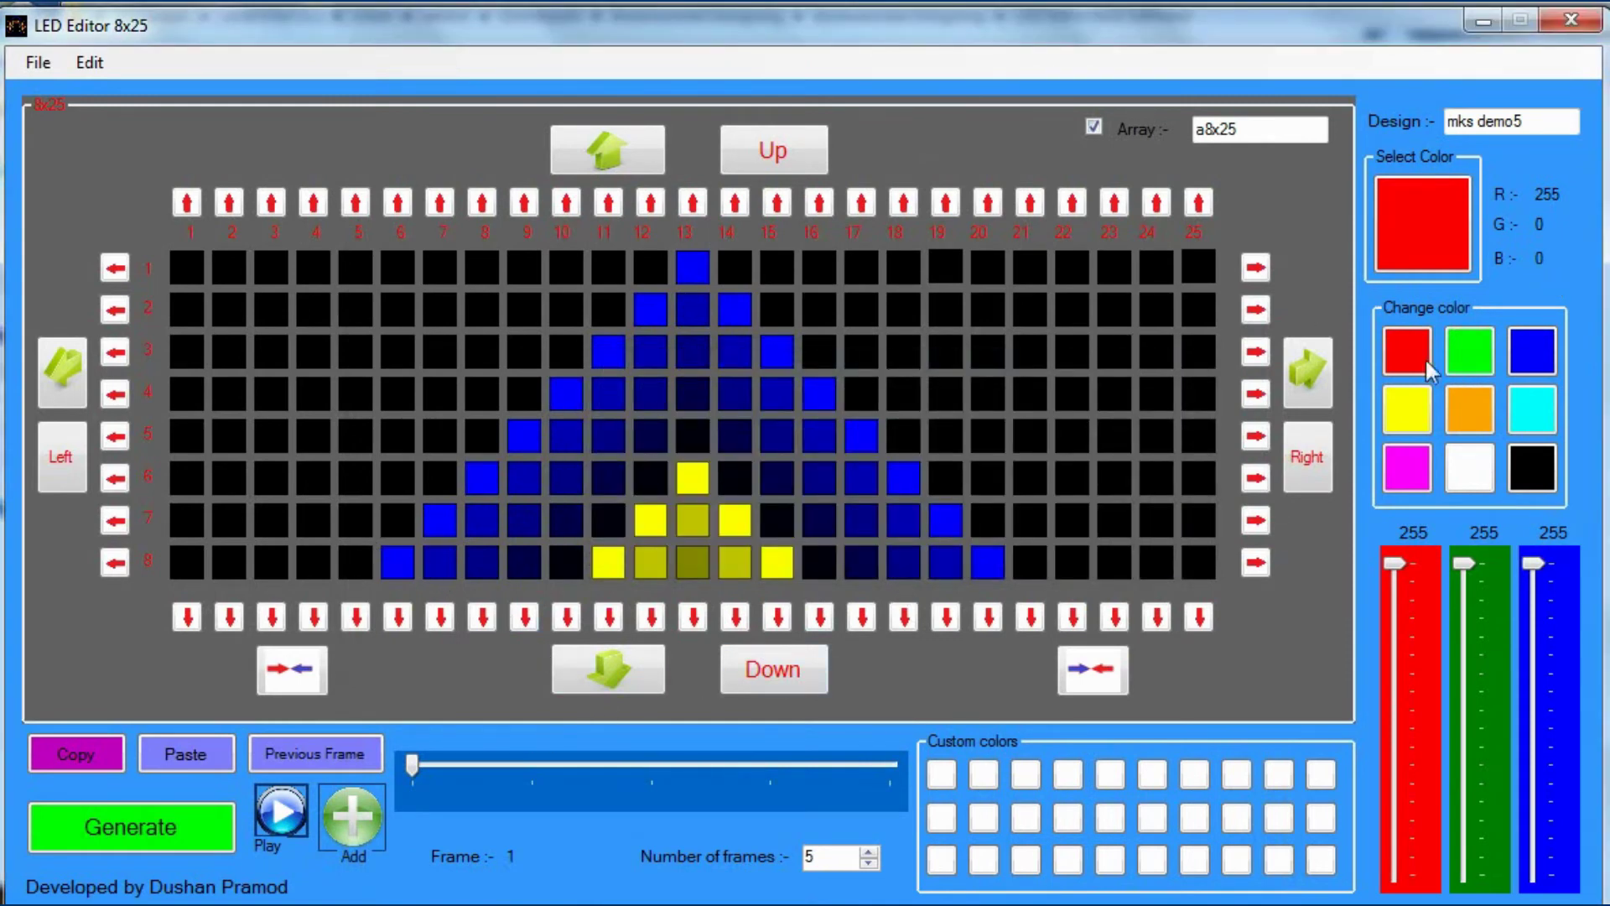
Paint a red diagonal in frame 1 along the blue triangle's left edge, from row 8 column 5 to row 1 column 12.
left_click(344, 562)
left_click(393, 521)
left_click(438, 480)
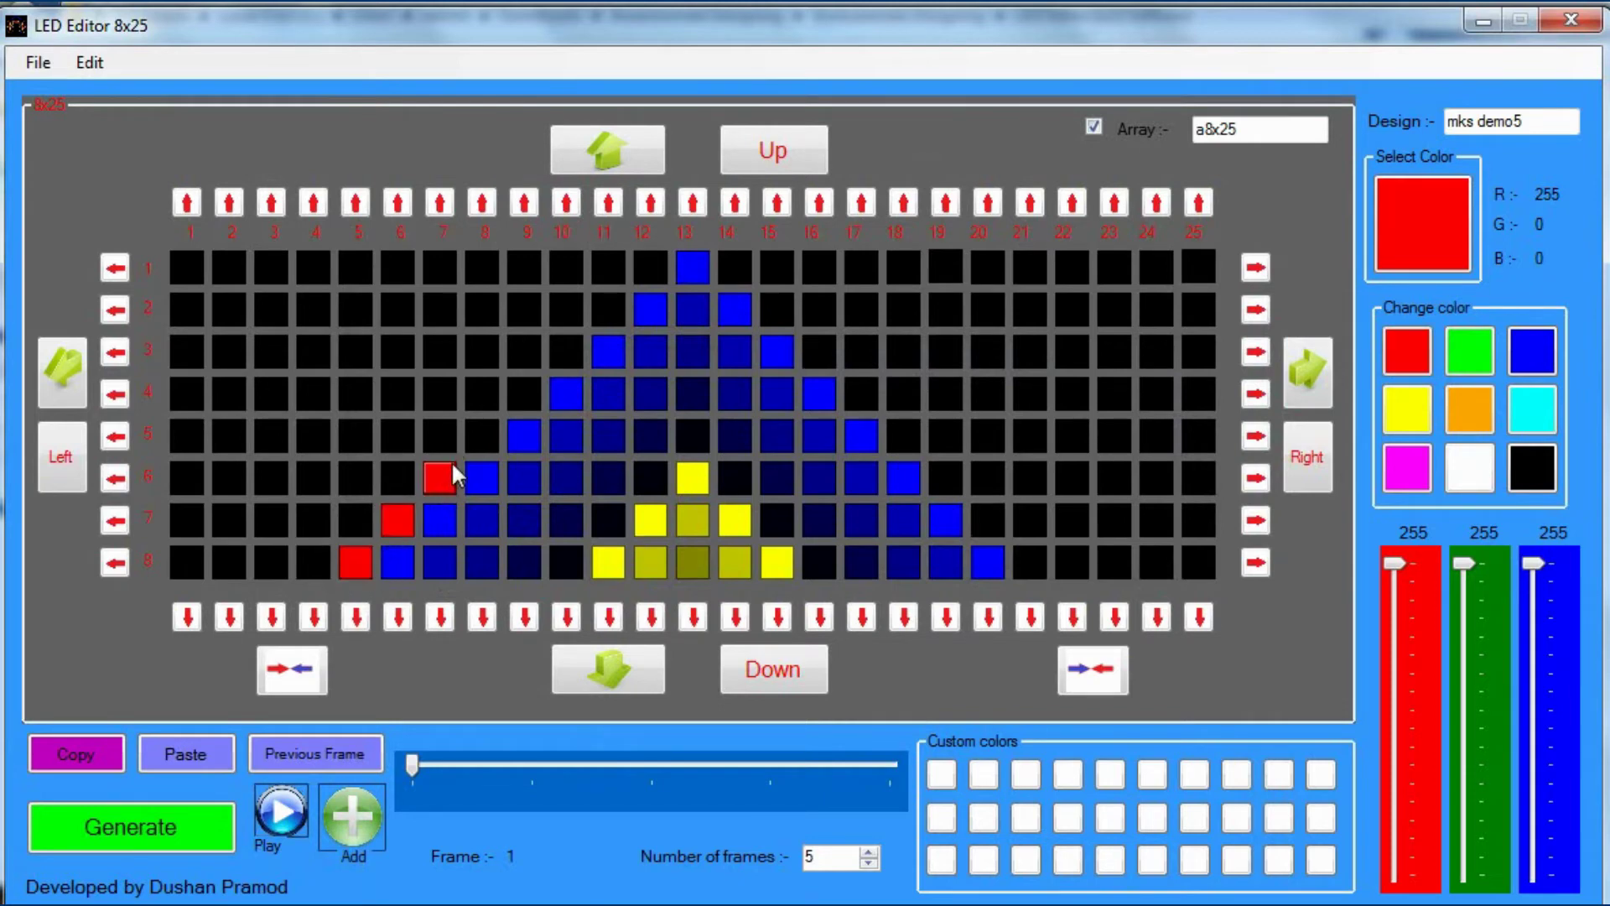
left_click(482, 436)
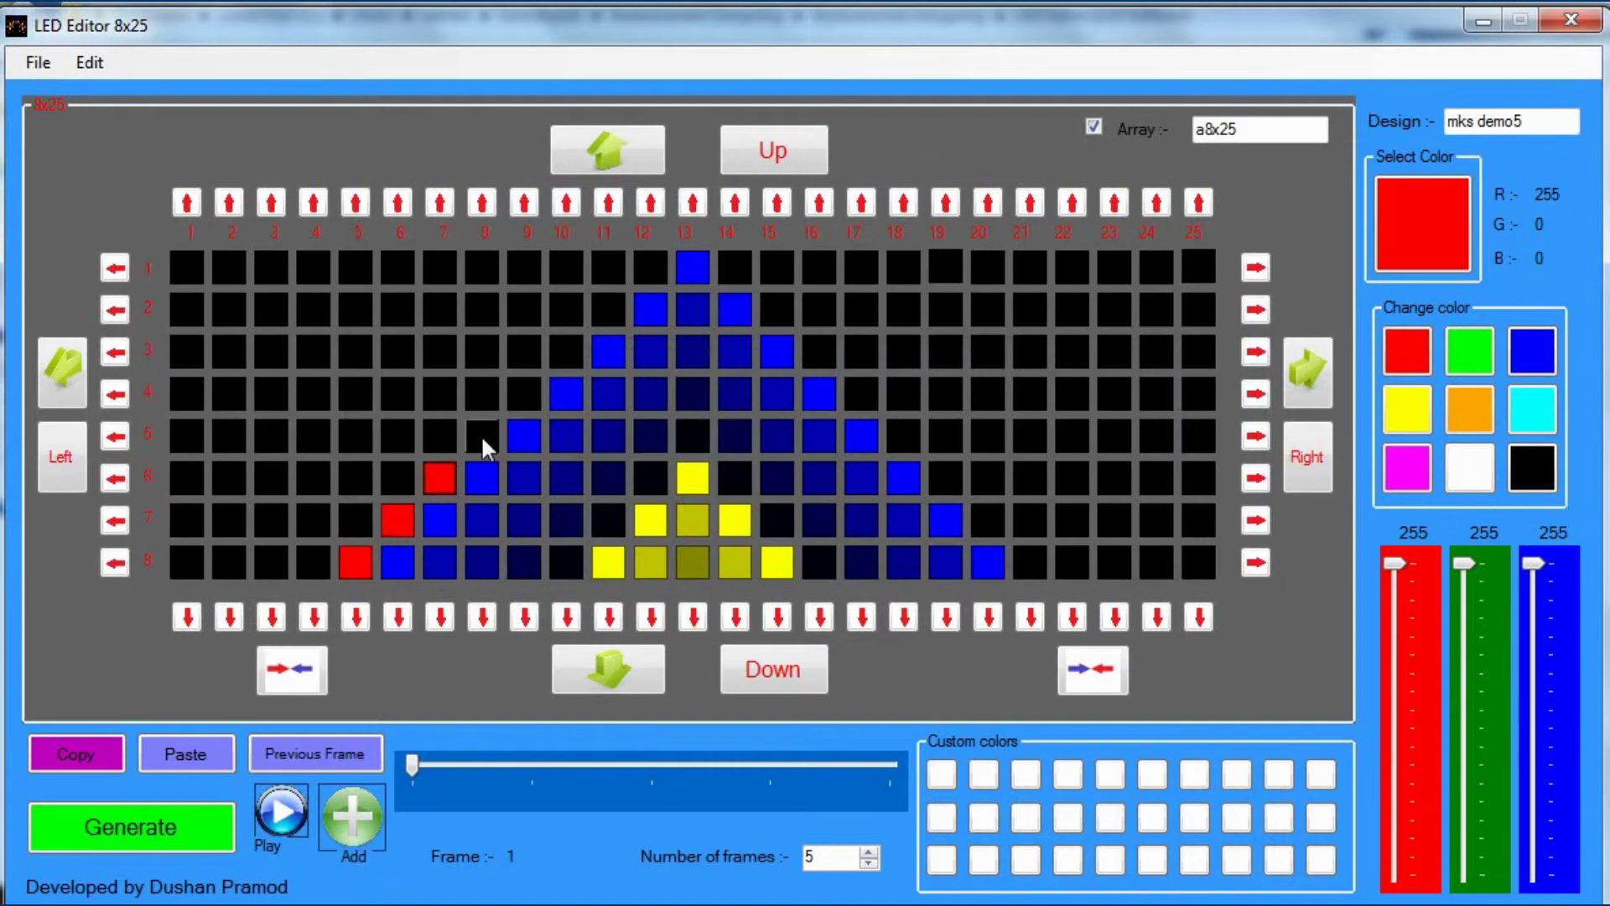
left_click(516, 396)
left_click(560, 353)
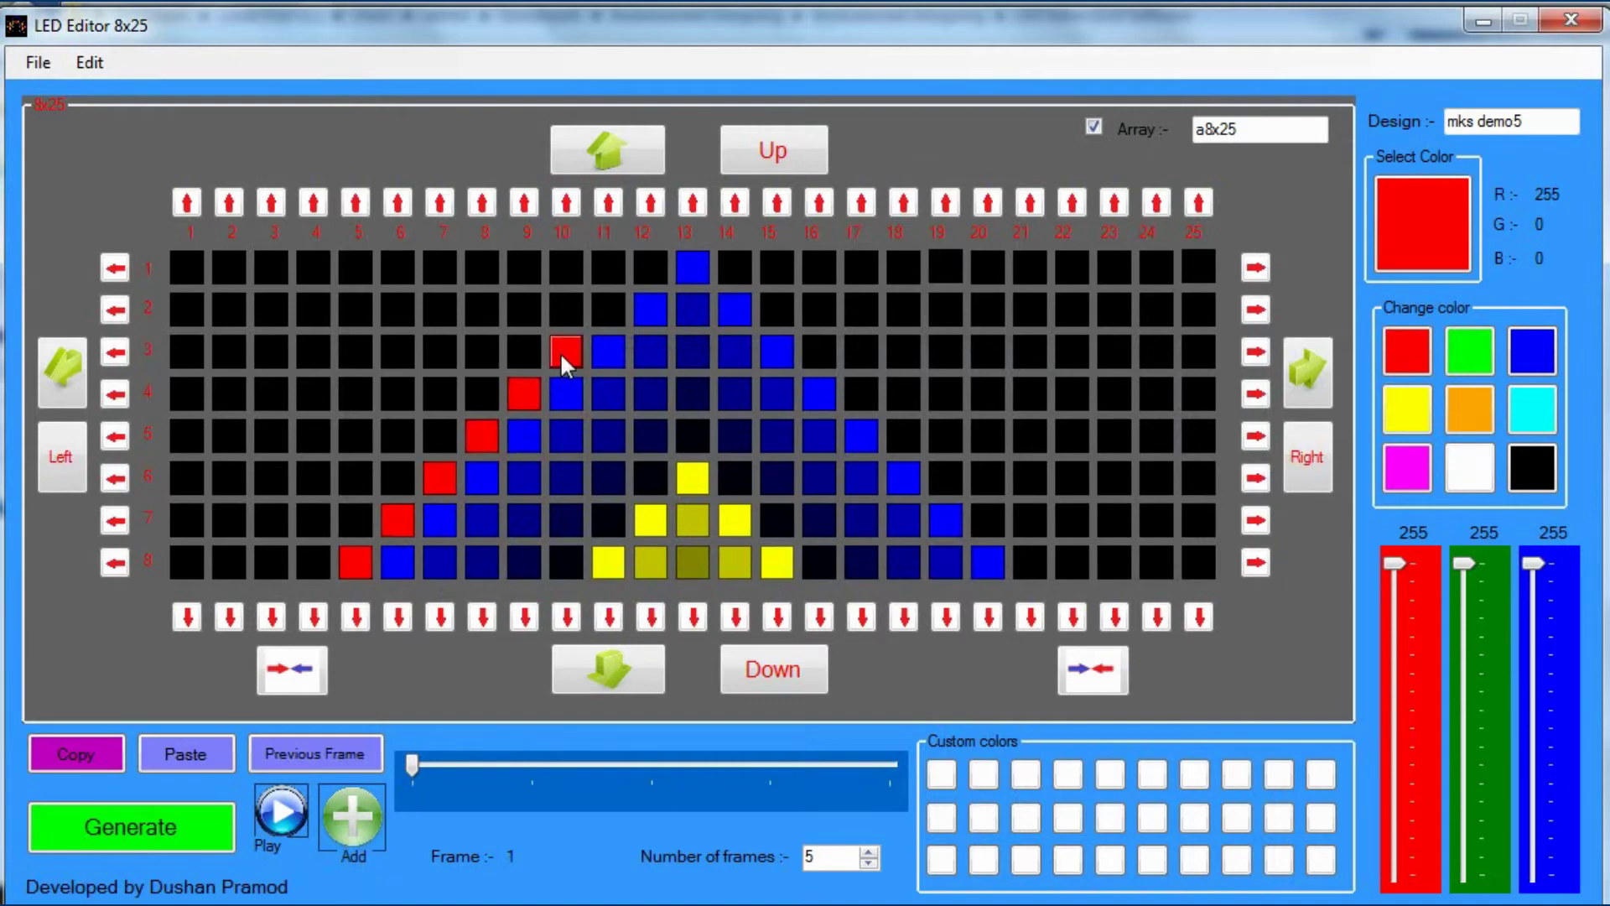
left_click(596, 304)
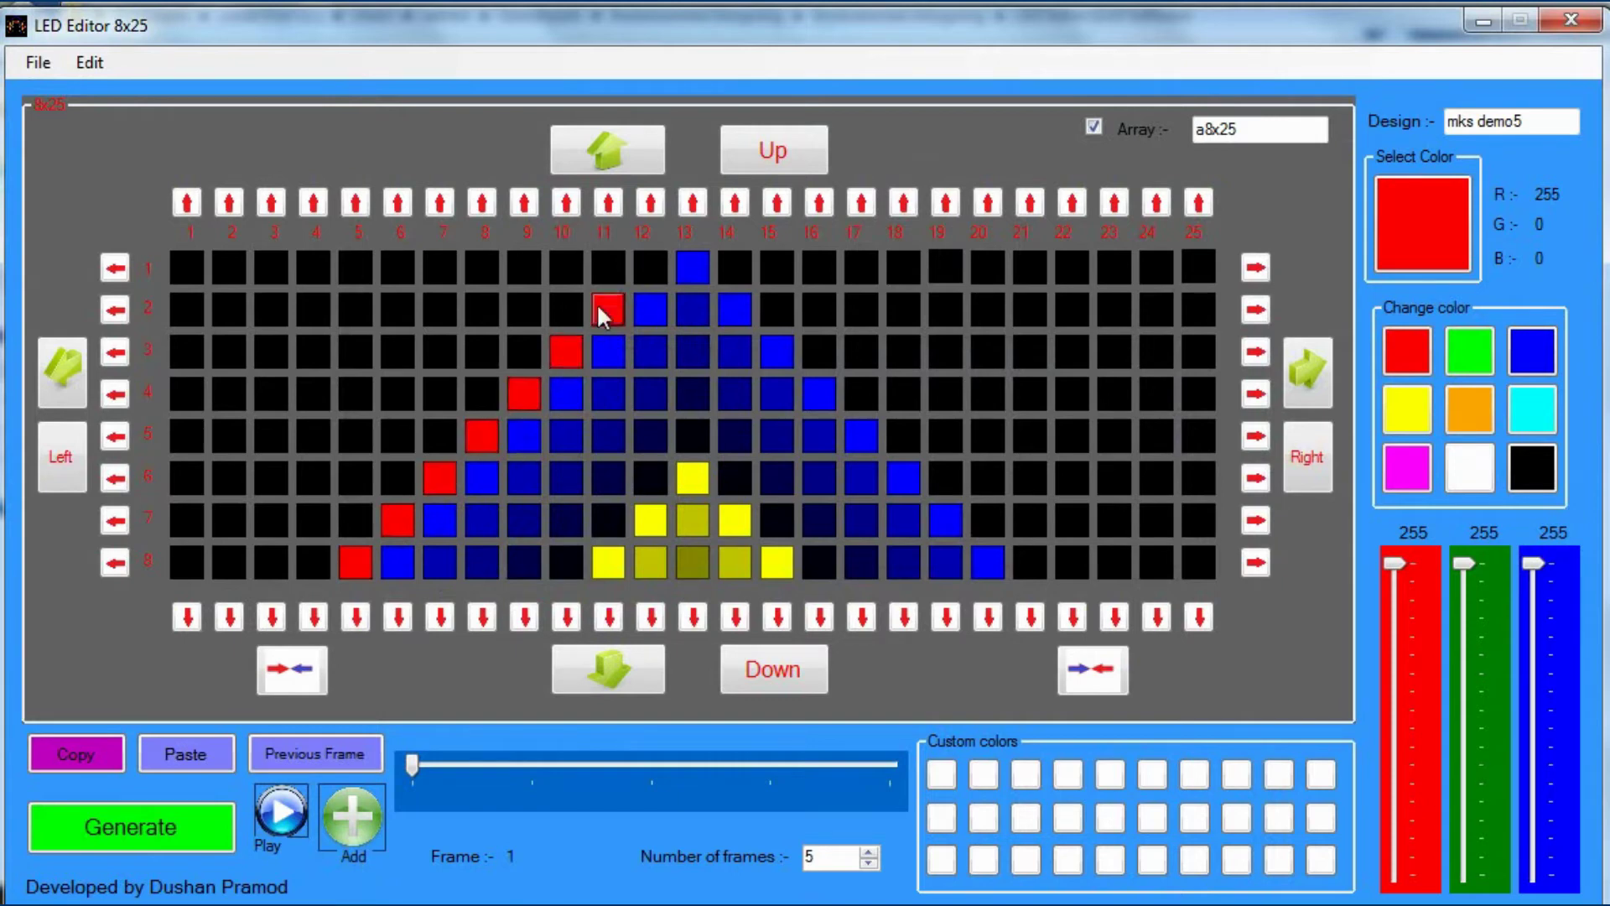
left_click(647, 265)
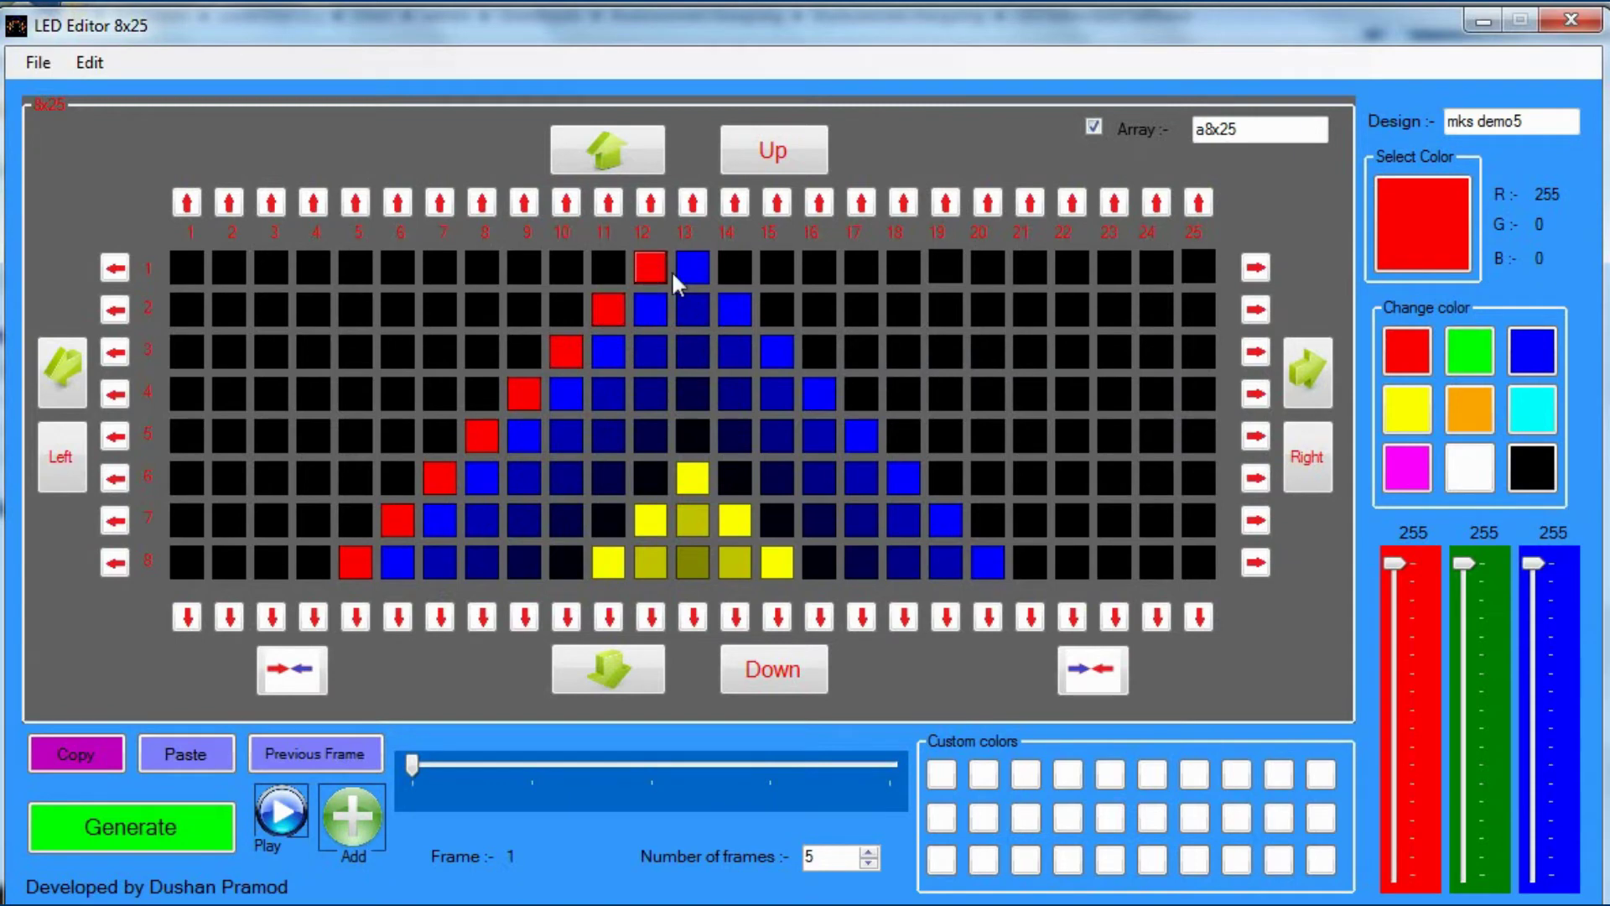
Paint a red diagonal along the blue triangle's right edge, from row 1 column 14 to row 8 column 21.
left_click(736, 270)
left_click(779, 306)
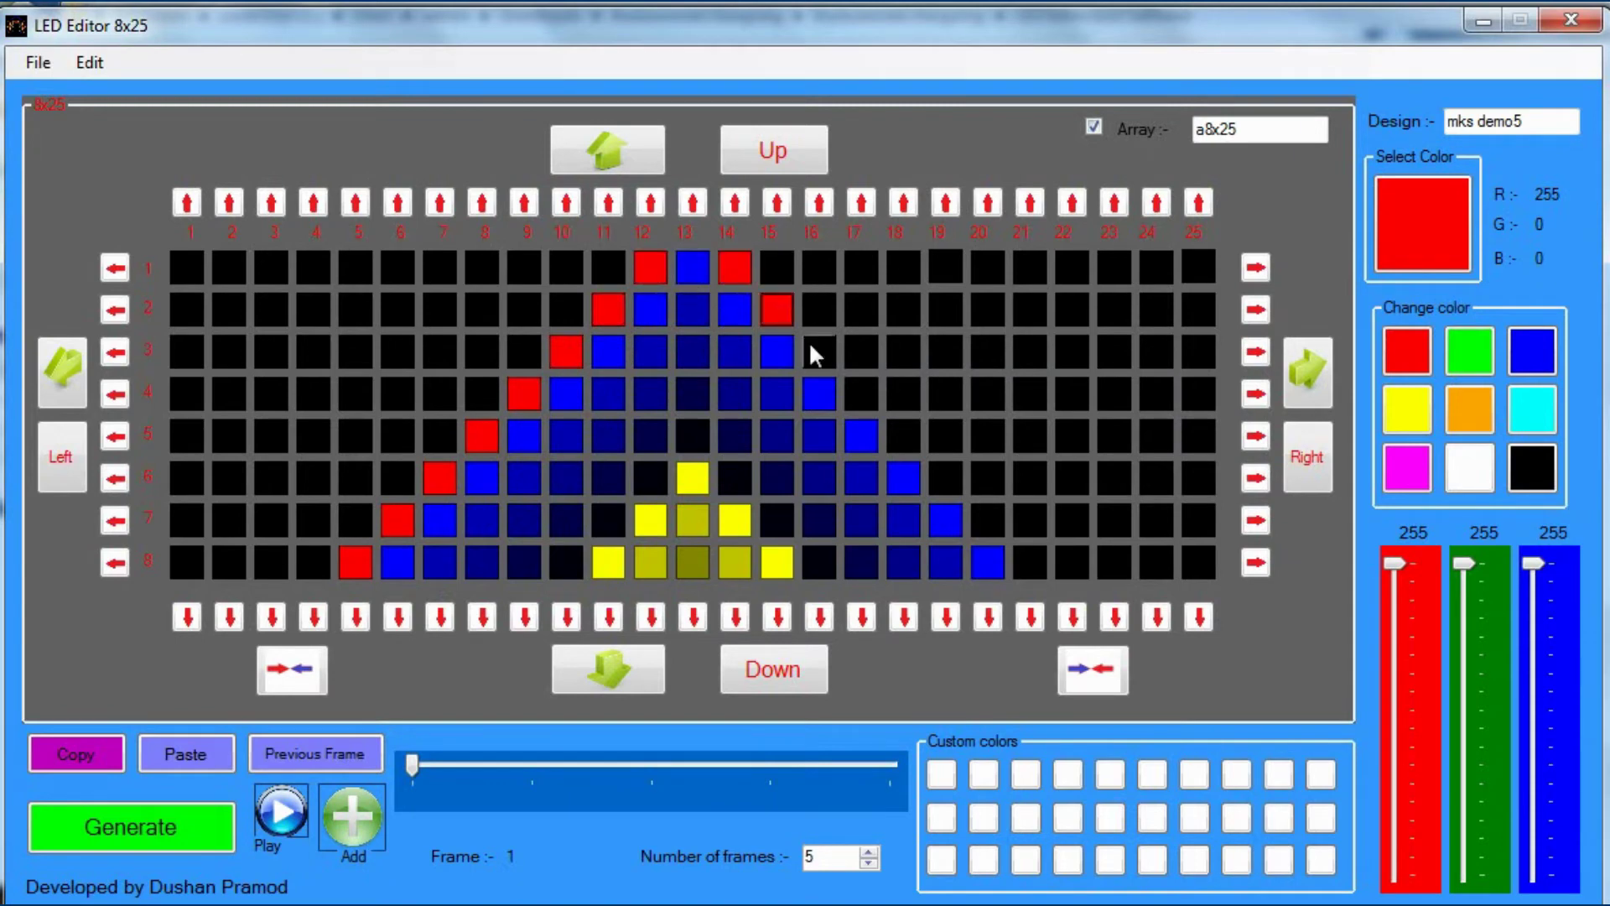
left_click(826, 354)
left_click(871, 400)
left_click(911, 436)
left_click(946, 476)
left_click(992, 511)
left_click(1024, 561)
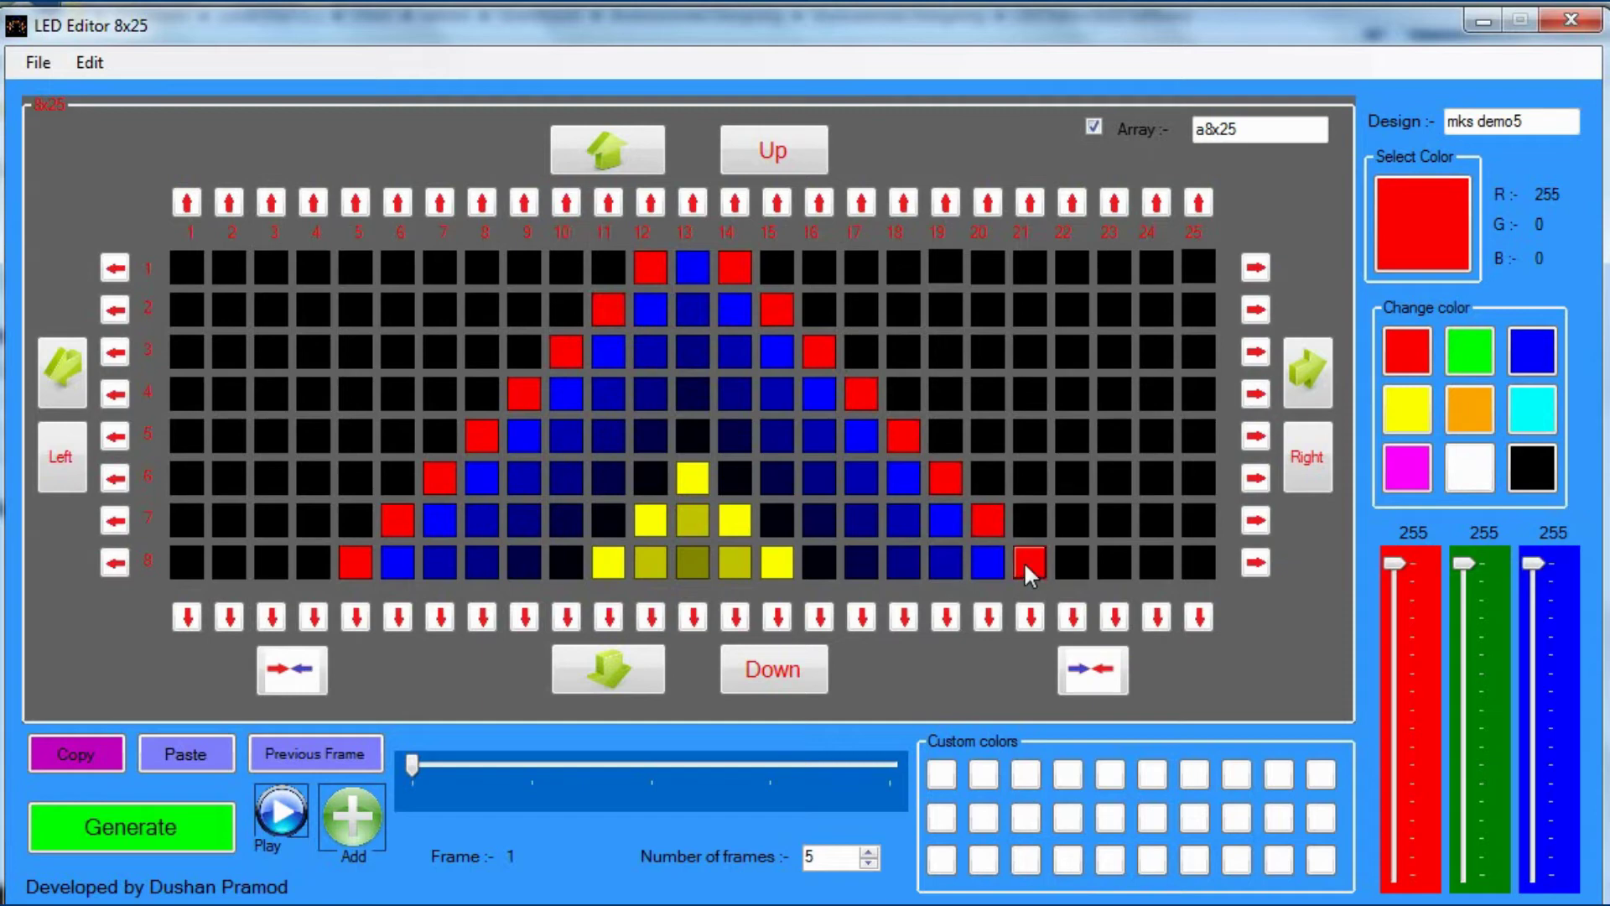
Paint a magenta inverted V from row 8 column 18 up to row 4 columns 14 and 13, and down to row 8 column 9.
left_click(1402, 468)
left_click(908, 565)
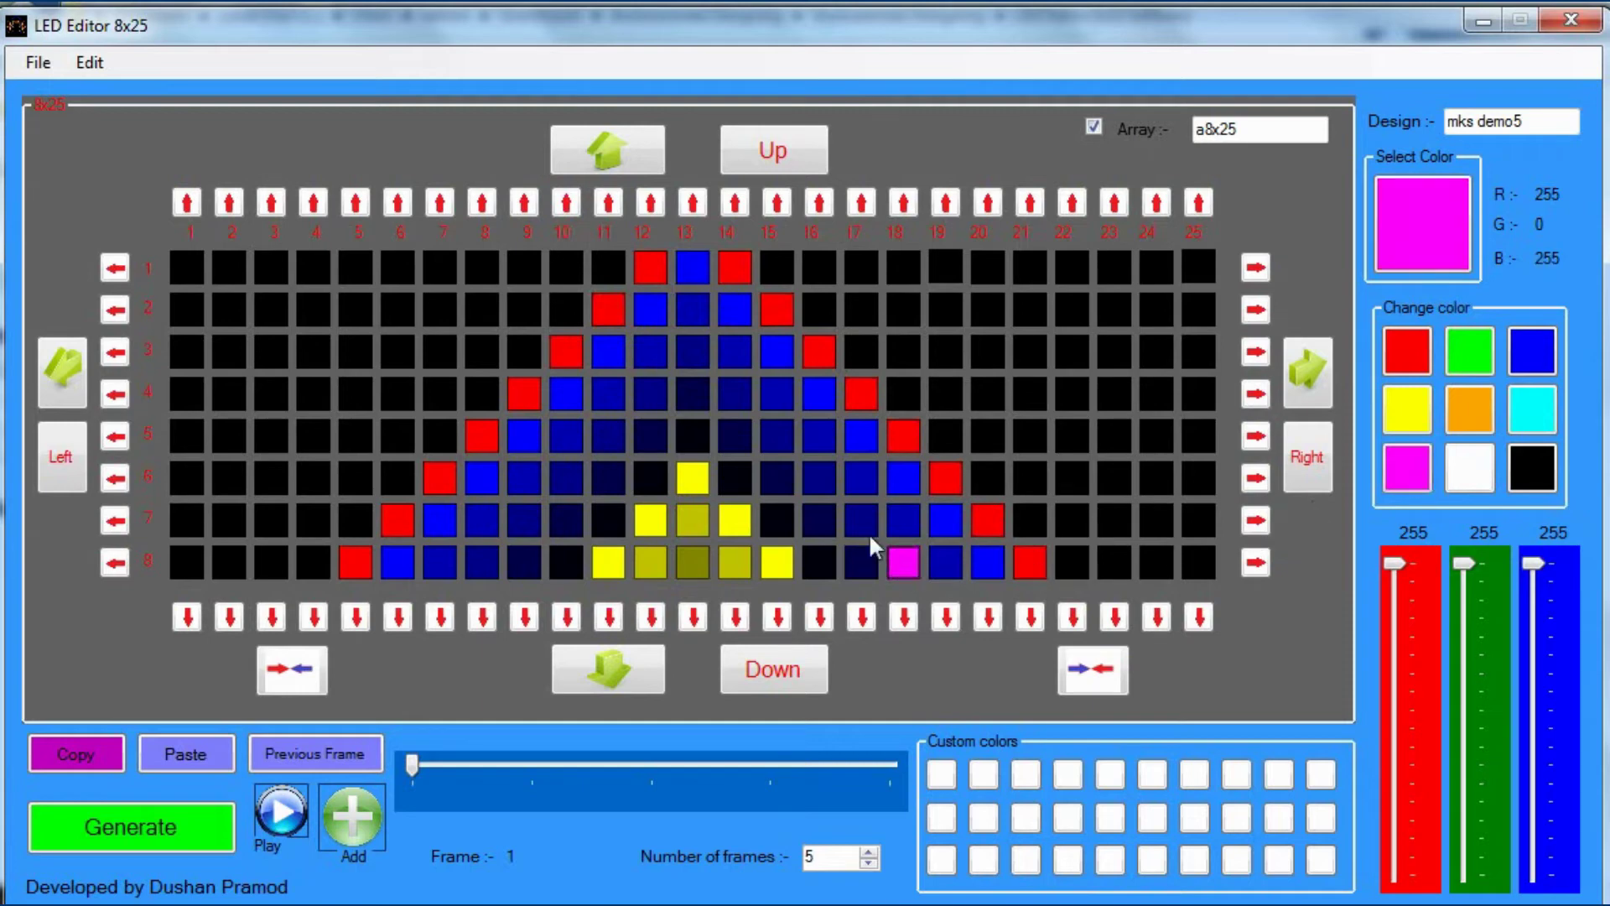
left_click(818, 485)
left_click(775, 436)
left_click(742, 386)
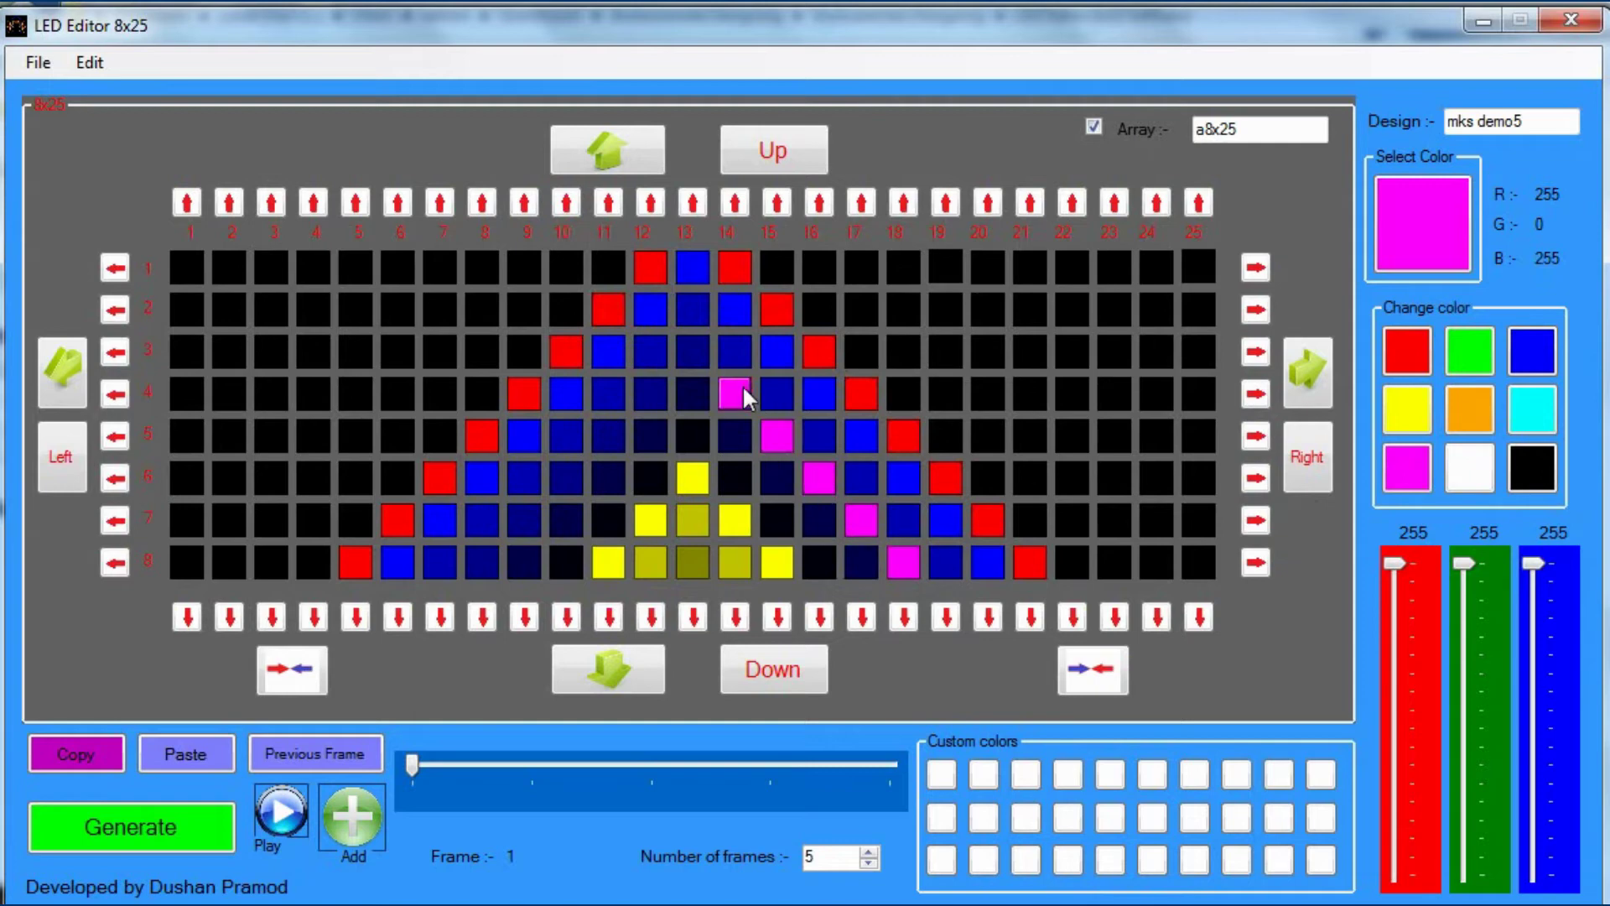
left_click(691, 394)
left_click(657, 425)
left_click(571, 508)
left_click(526, 561)
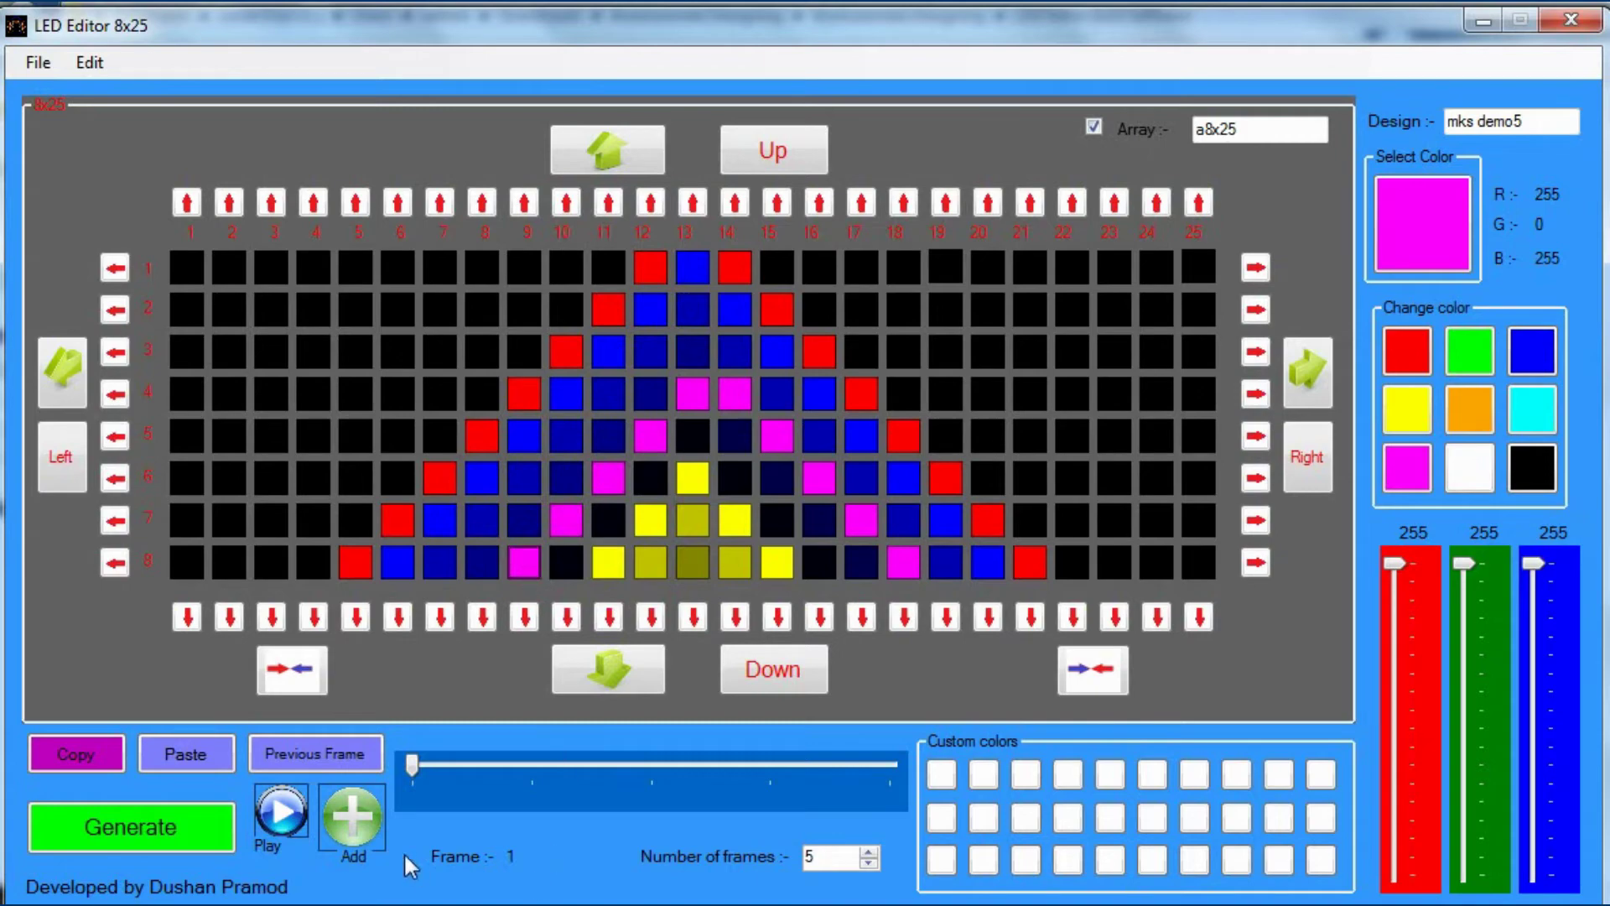
Play the edited pattern in the simulator and close it, continuing past the error.
left_click(280, 813)
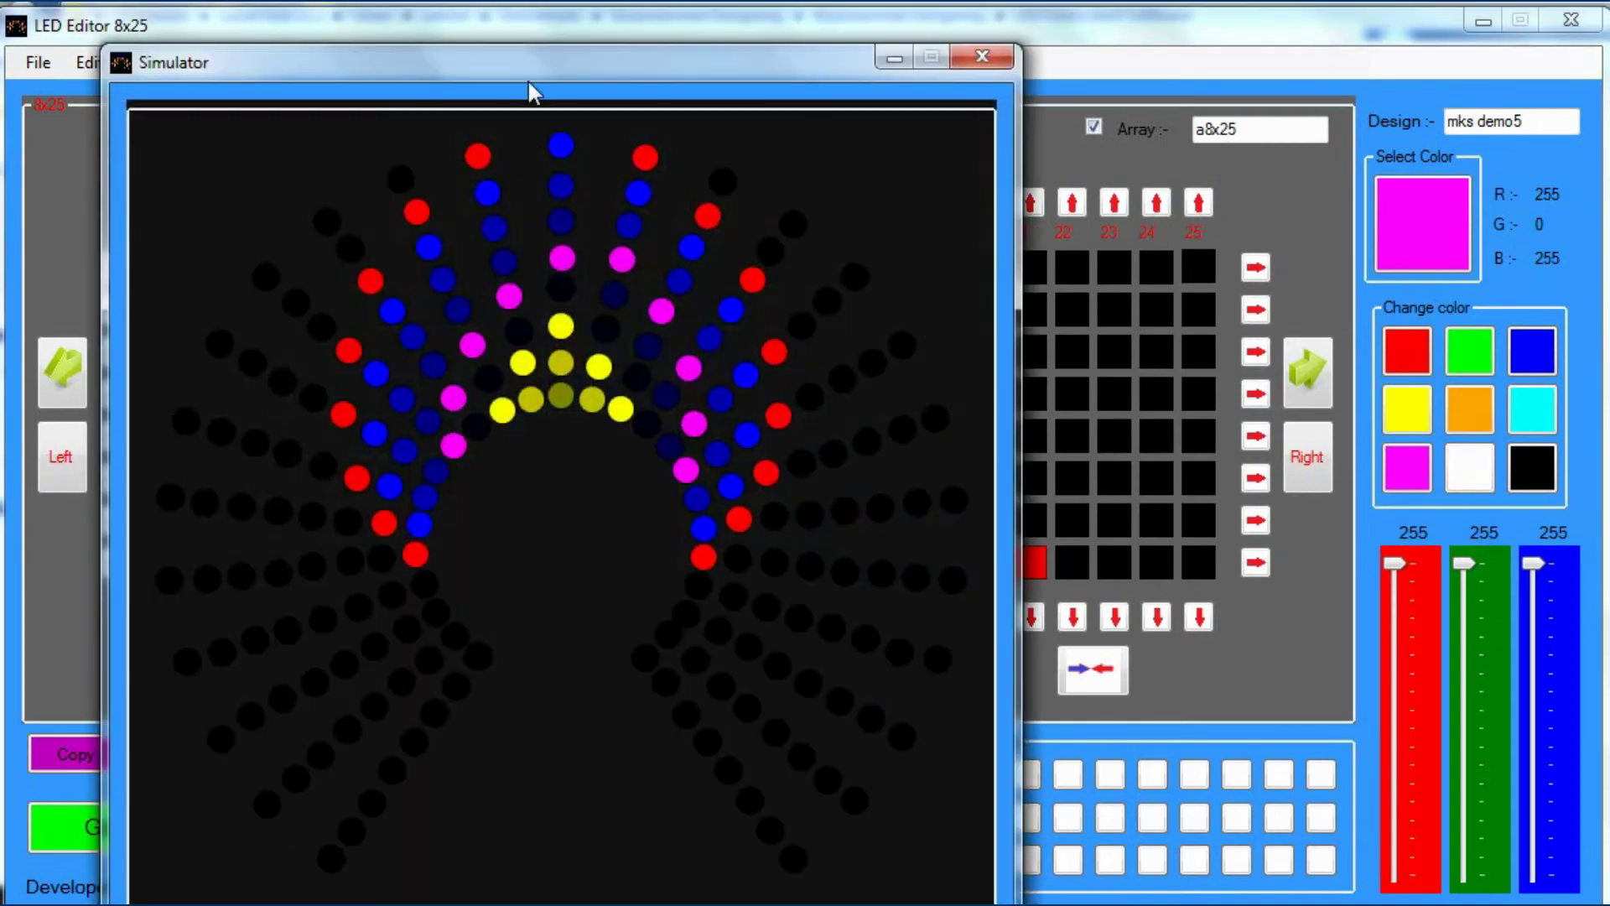
left_click_drag(528, 77, 711, 44)
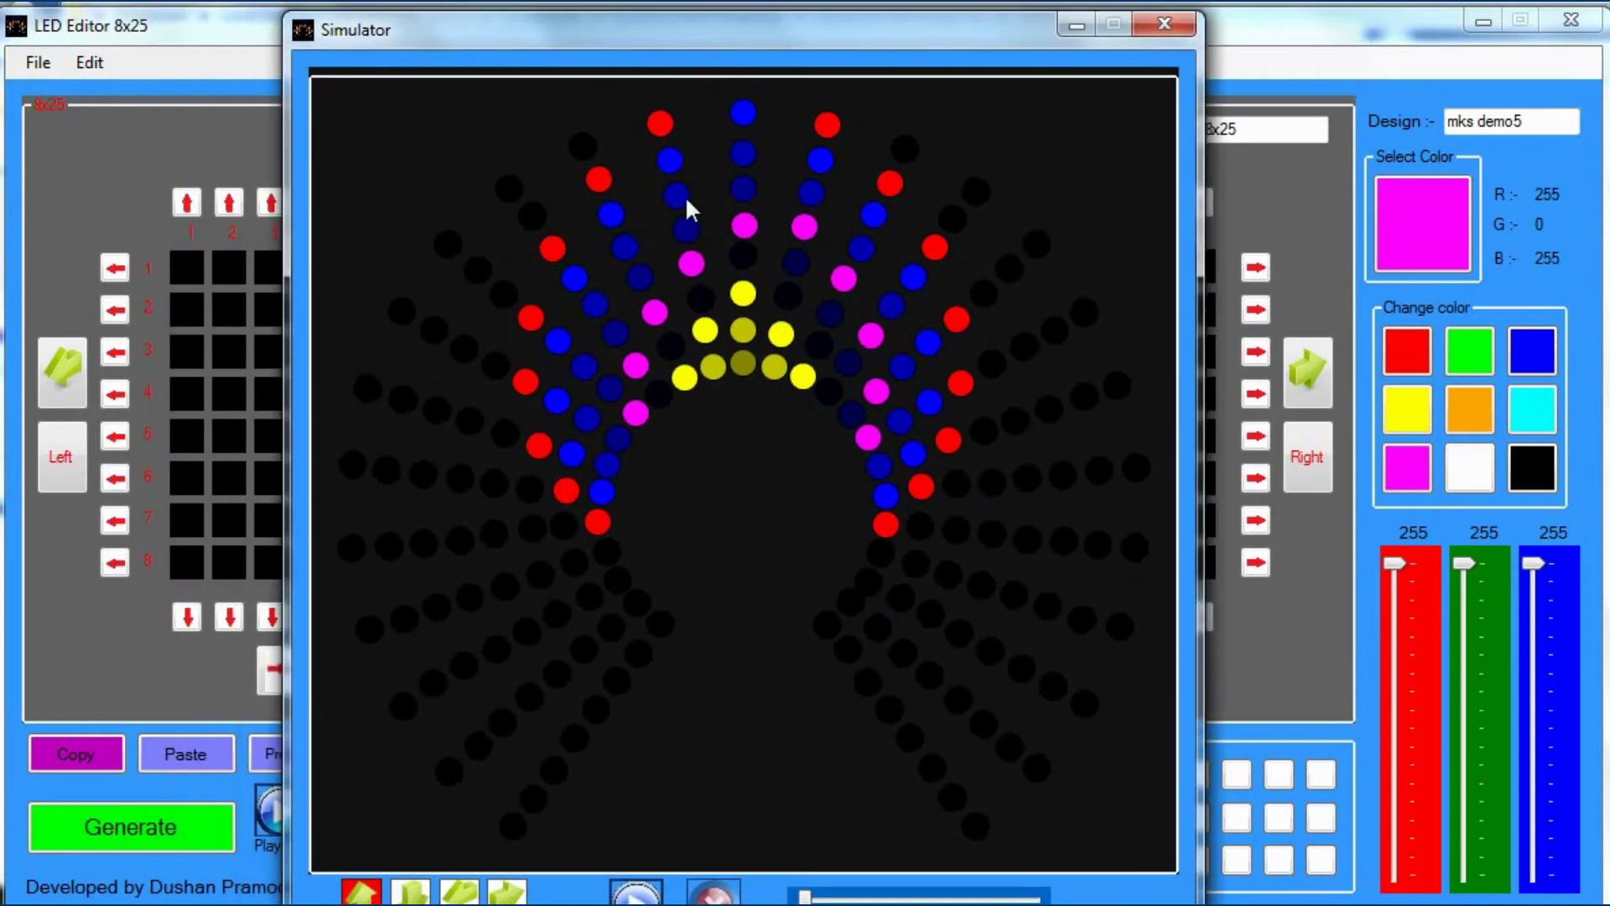
left_click(635, 888)
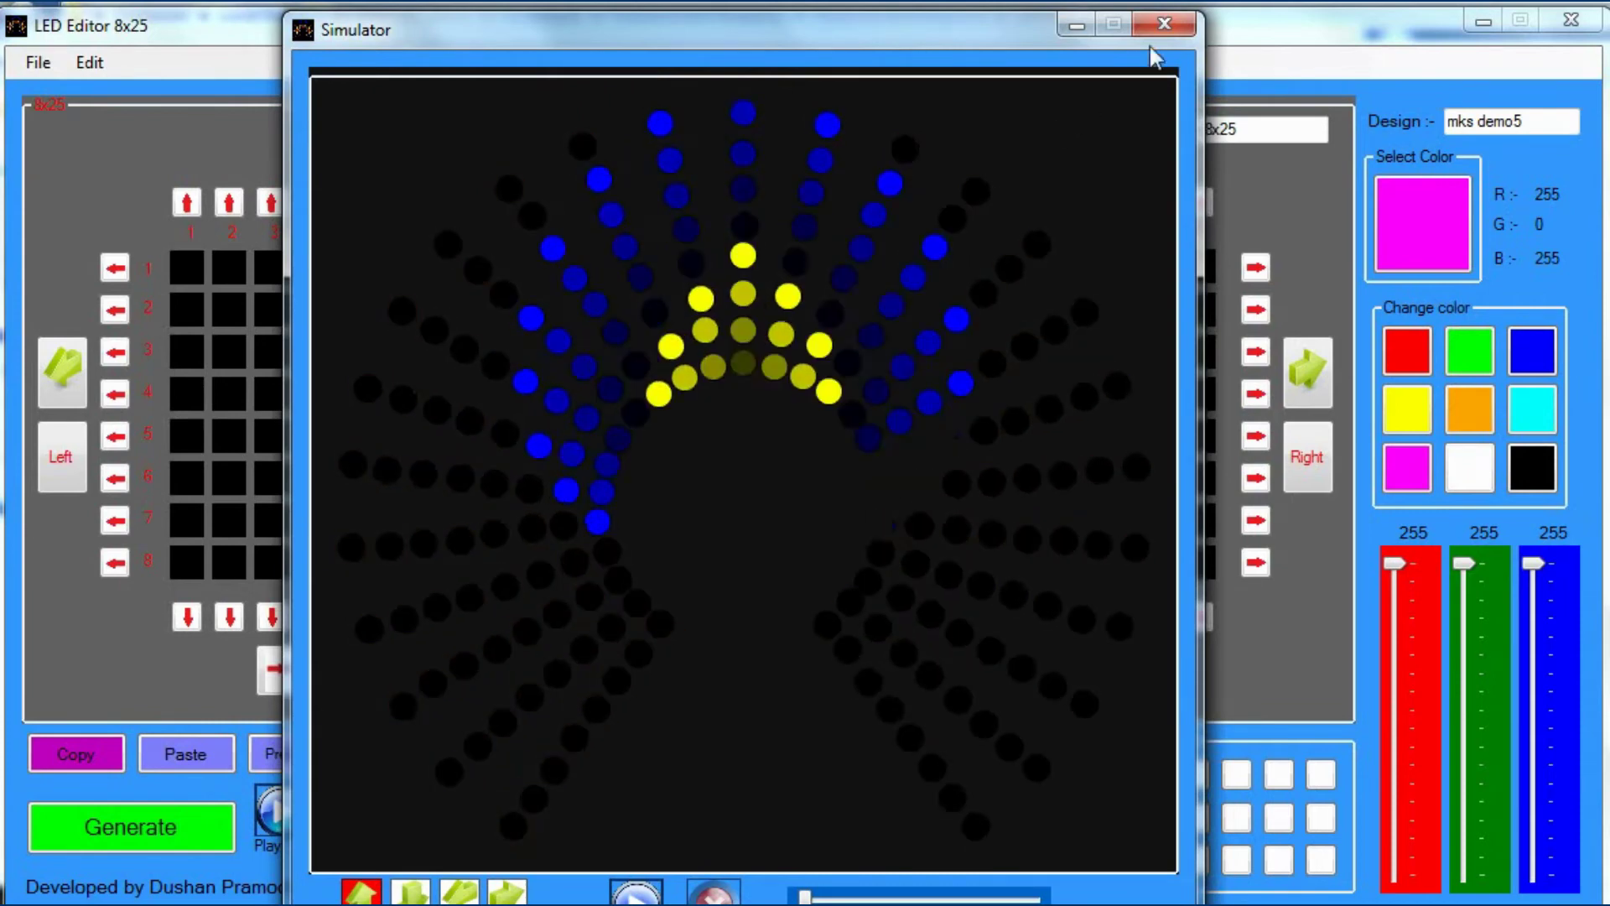
left_click(1164, 24)
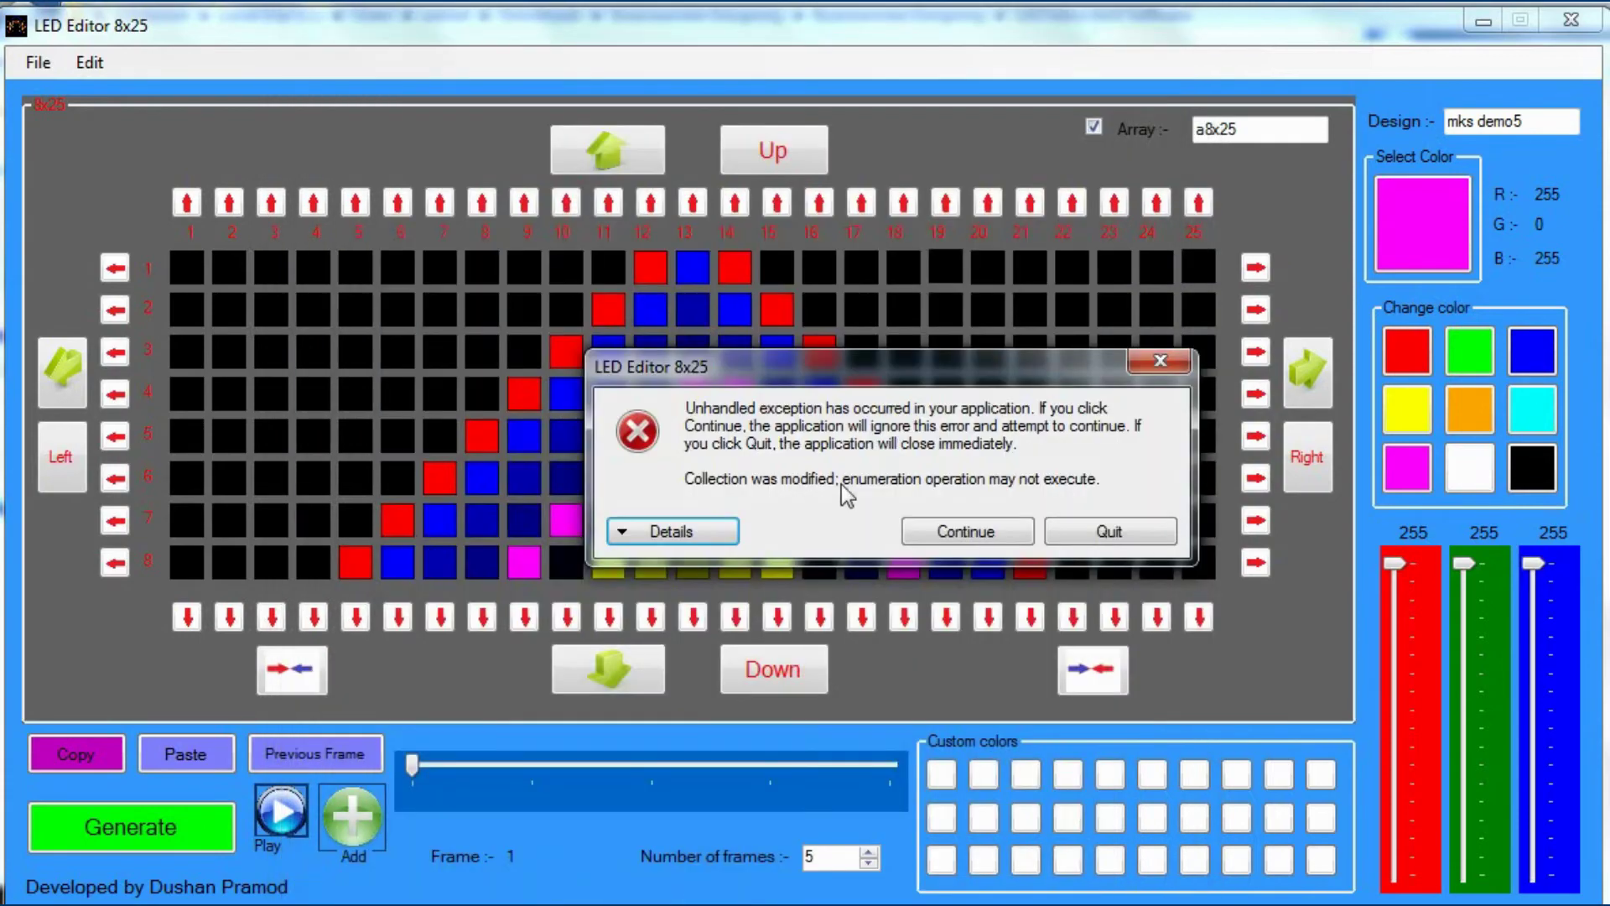
left_click(947, 529)
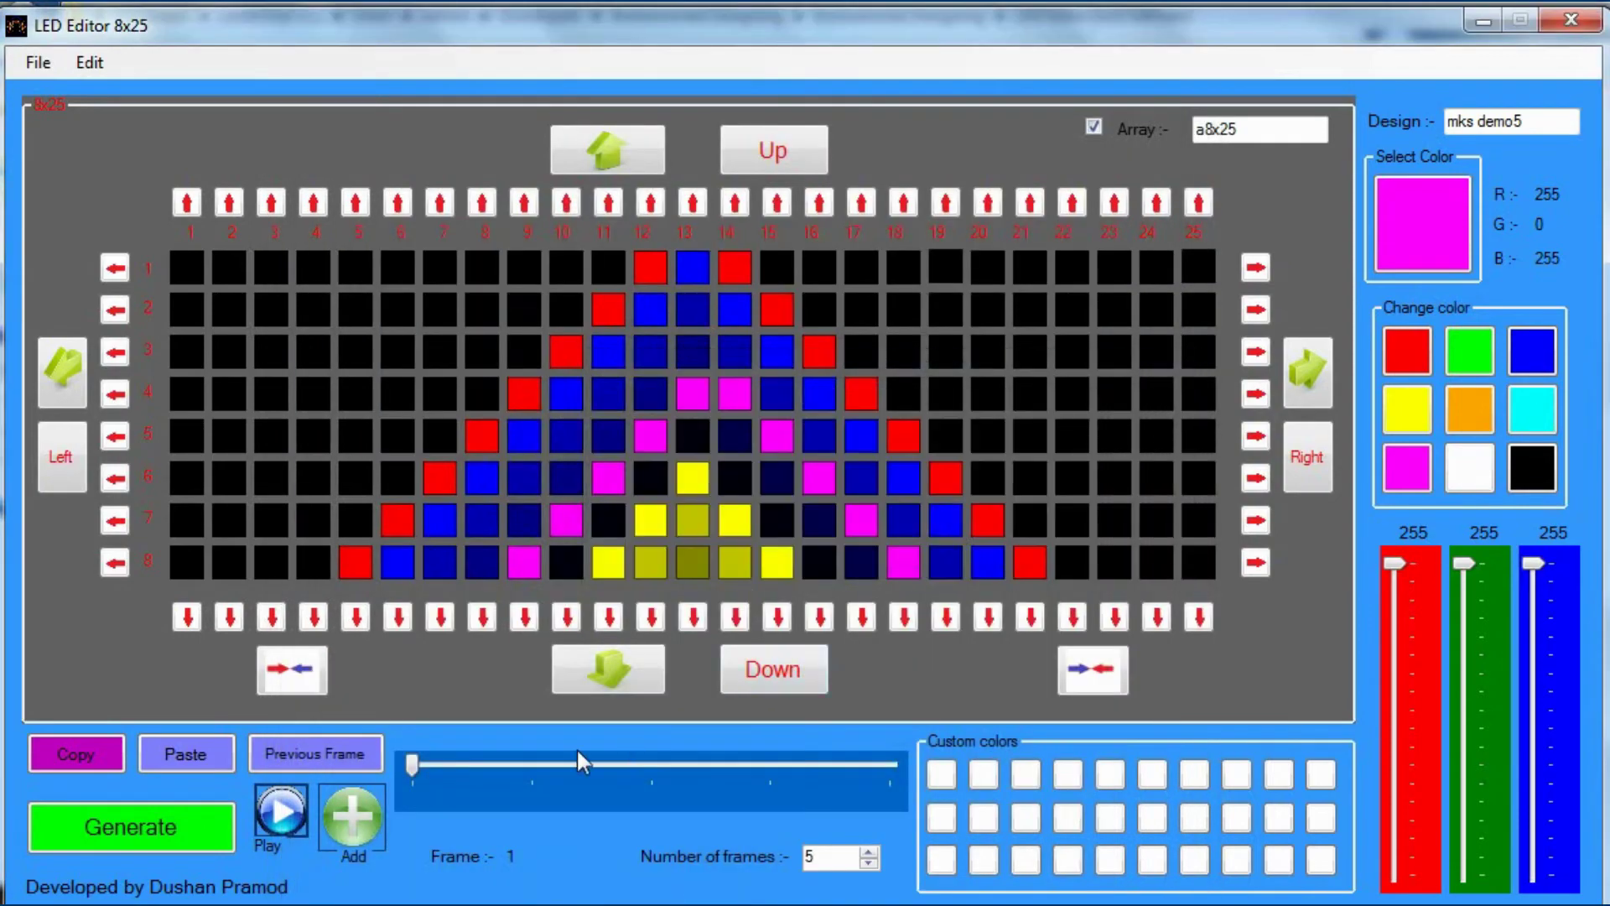
Repaint the yellow core white: row 8 columns 11 to 15, row 7 columns 12 to 14, and row 6 column 13.
left_click(1488, 465)
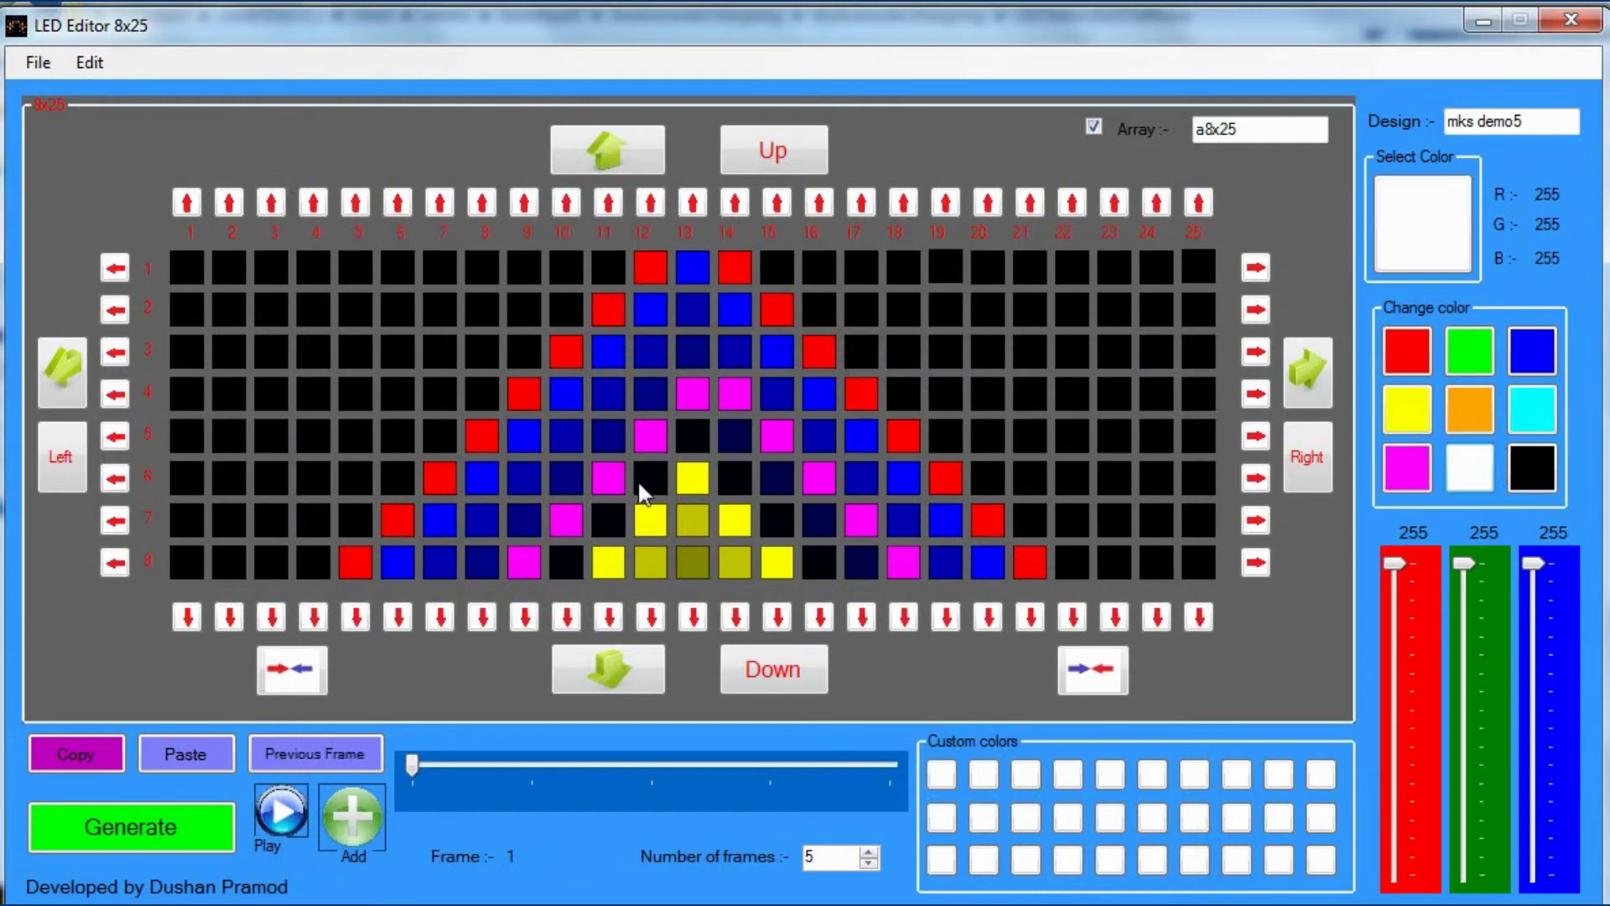
left_click(603, 564)
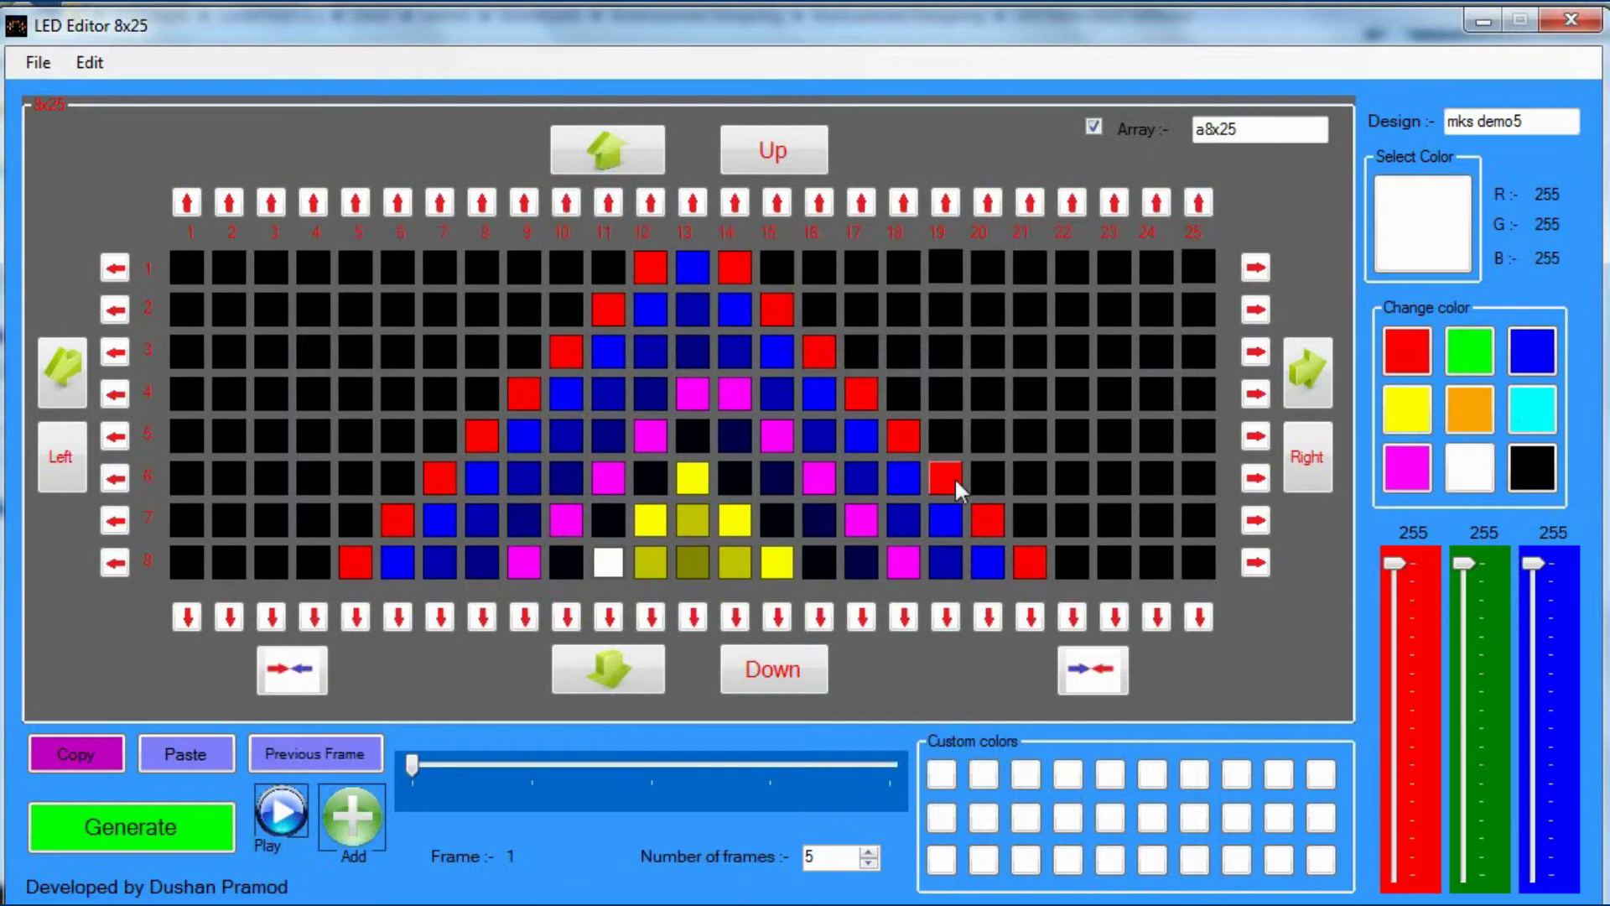
left_click(650, 520)
left_click(693, 478)
left_click(731, 522)
left_click(778, 563)
left_click(736, 560)
left_click(690, 520)
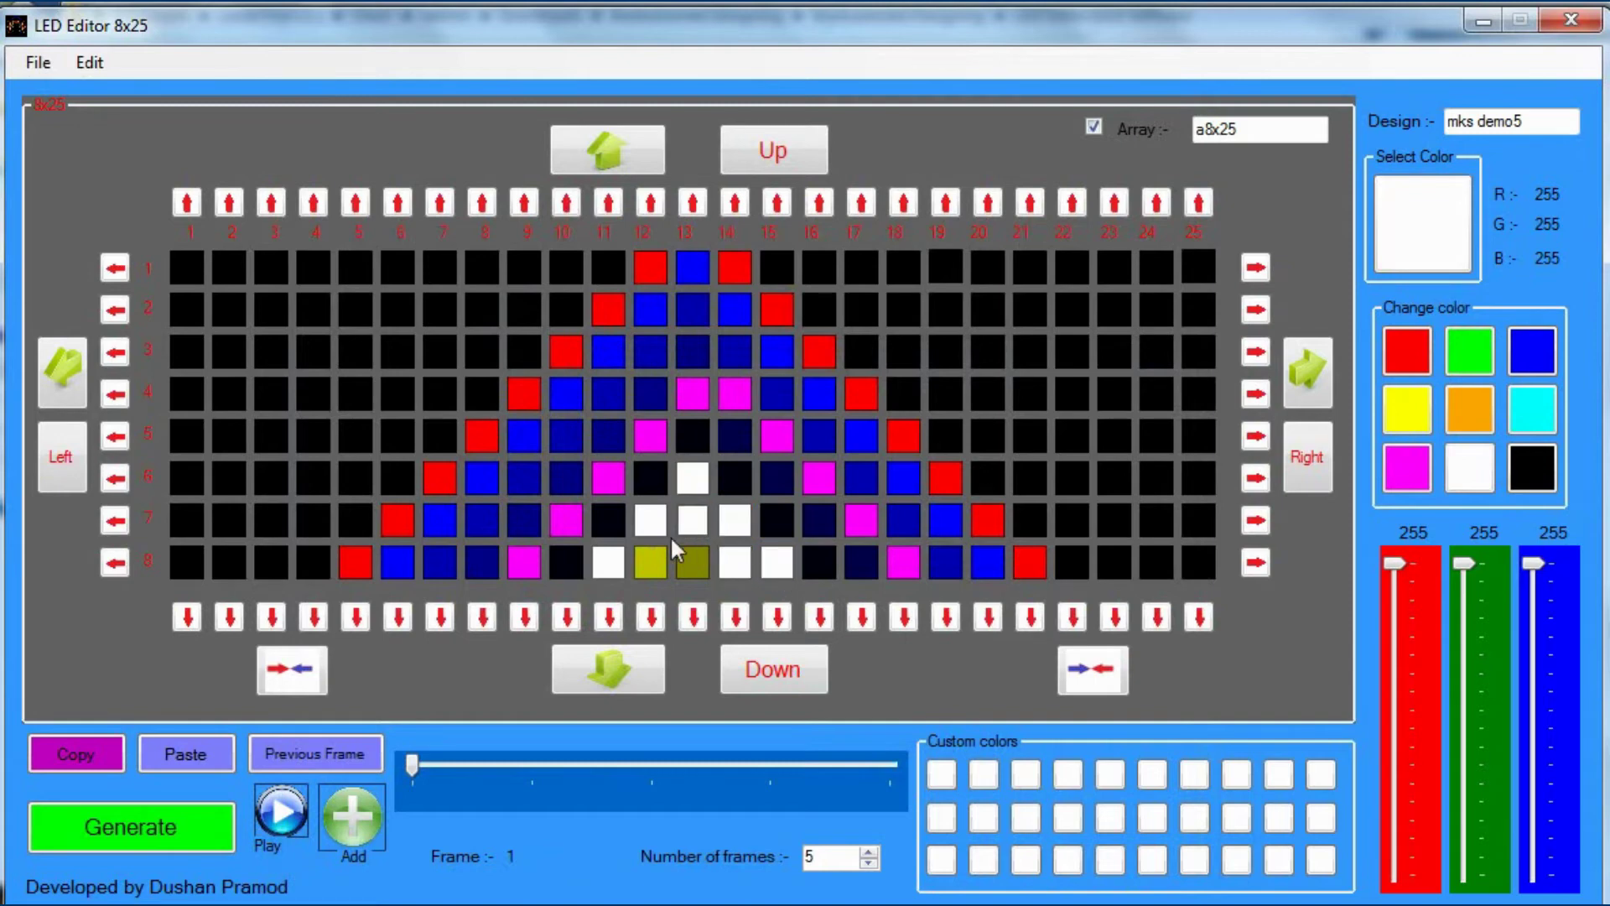
left_click(653, 563)
Paint a red vertical stripe through the white core in column 13, from row 8 up to row 6.
left_click(1400, 336)
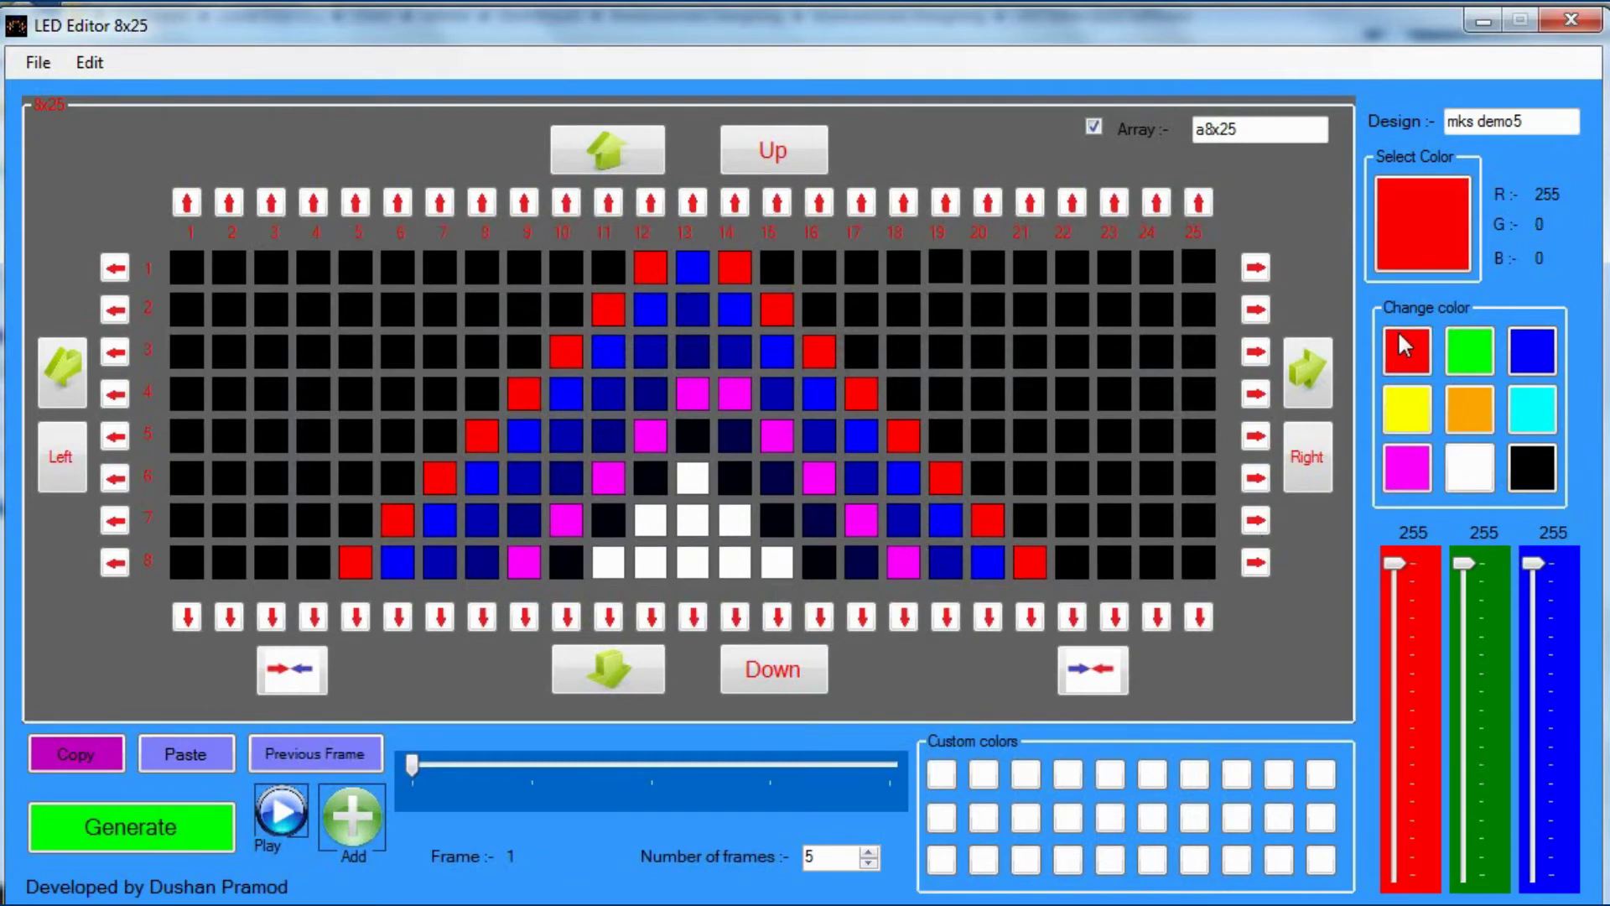
left_click(700, 557)
left_click(696, 522)
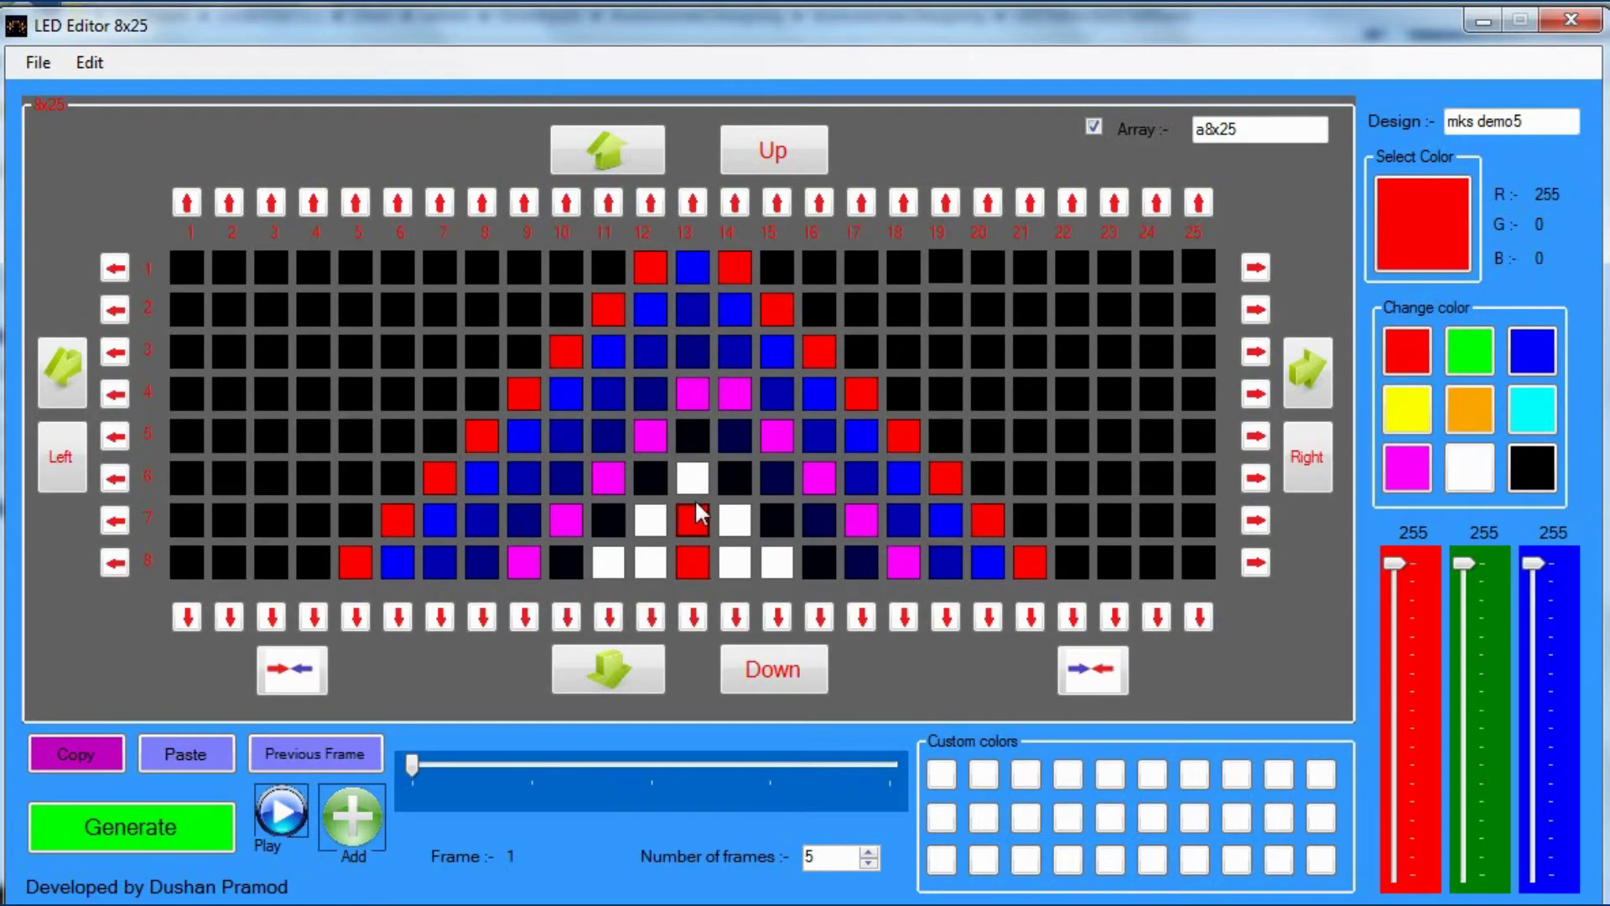
left_click(695, 480)
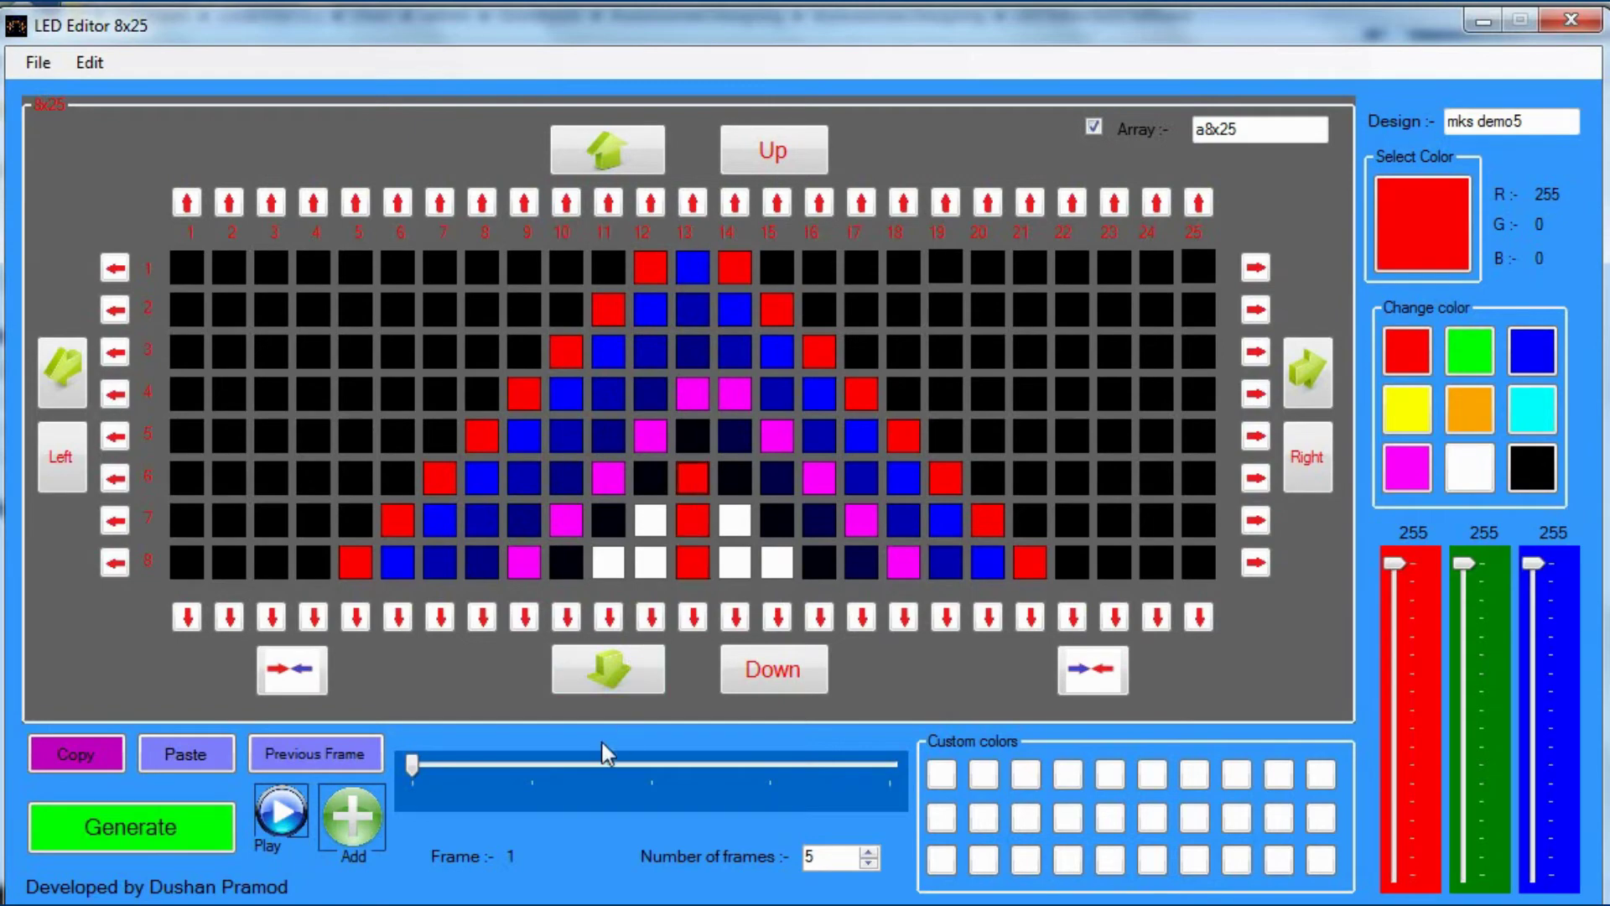
Play the pattern with the red centre stripe in the simulator, close the simulator and continue past the error.
left_click(281, 812)
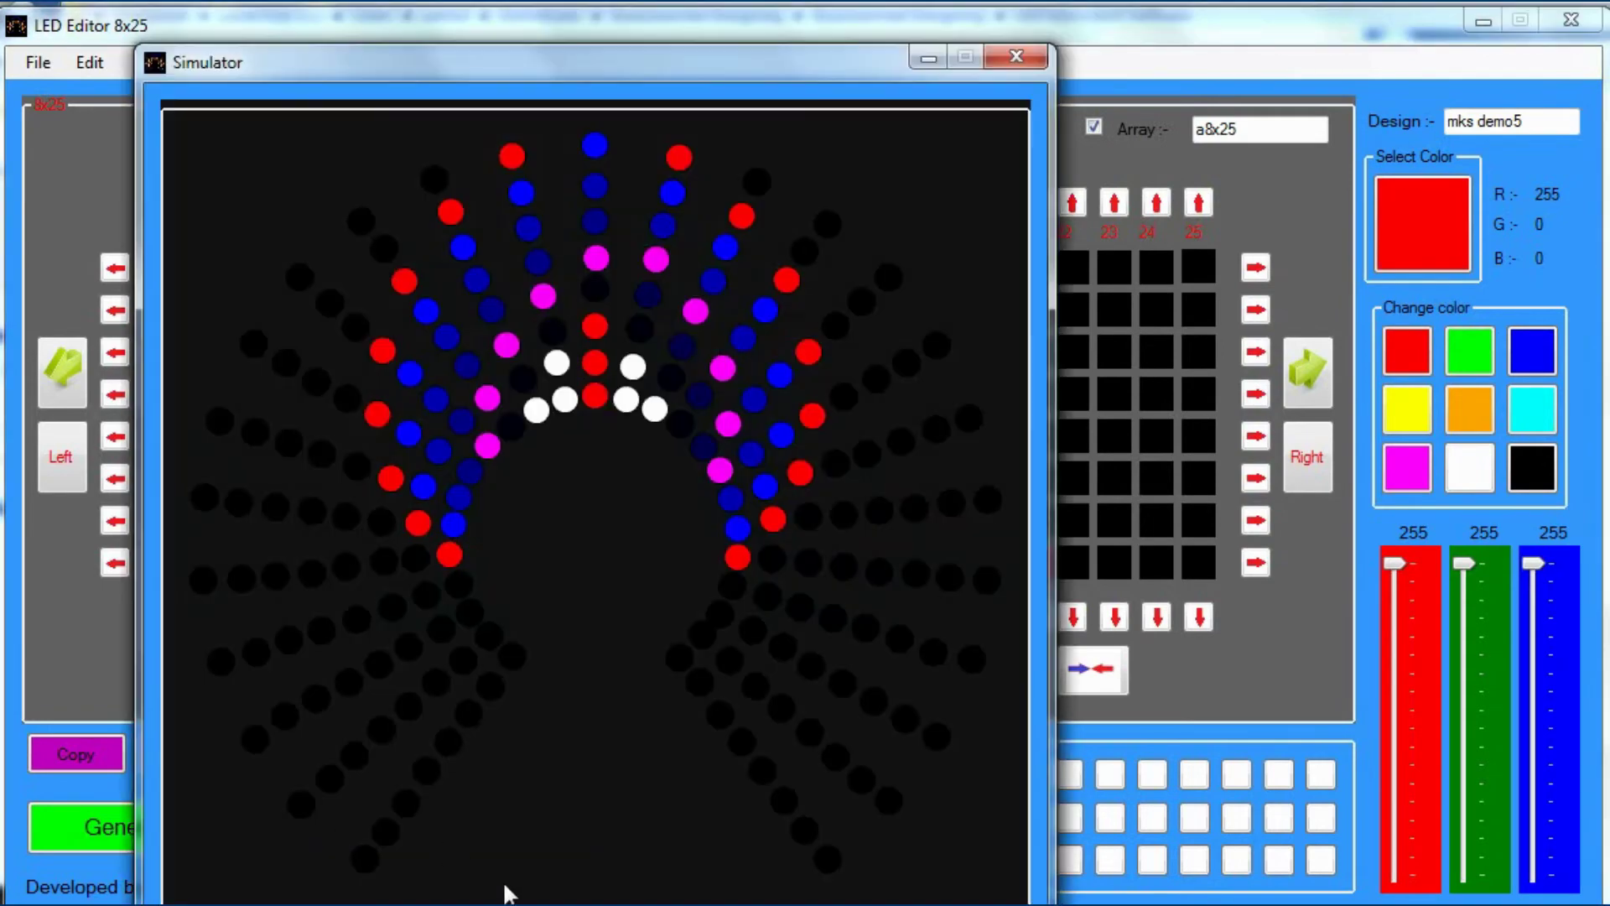
left_click_drag(646, 69, 727, 27)
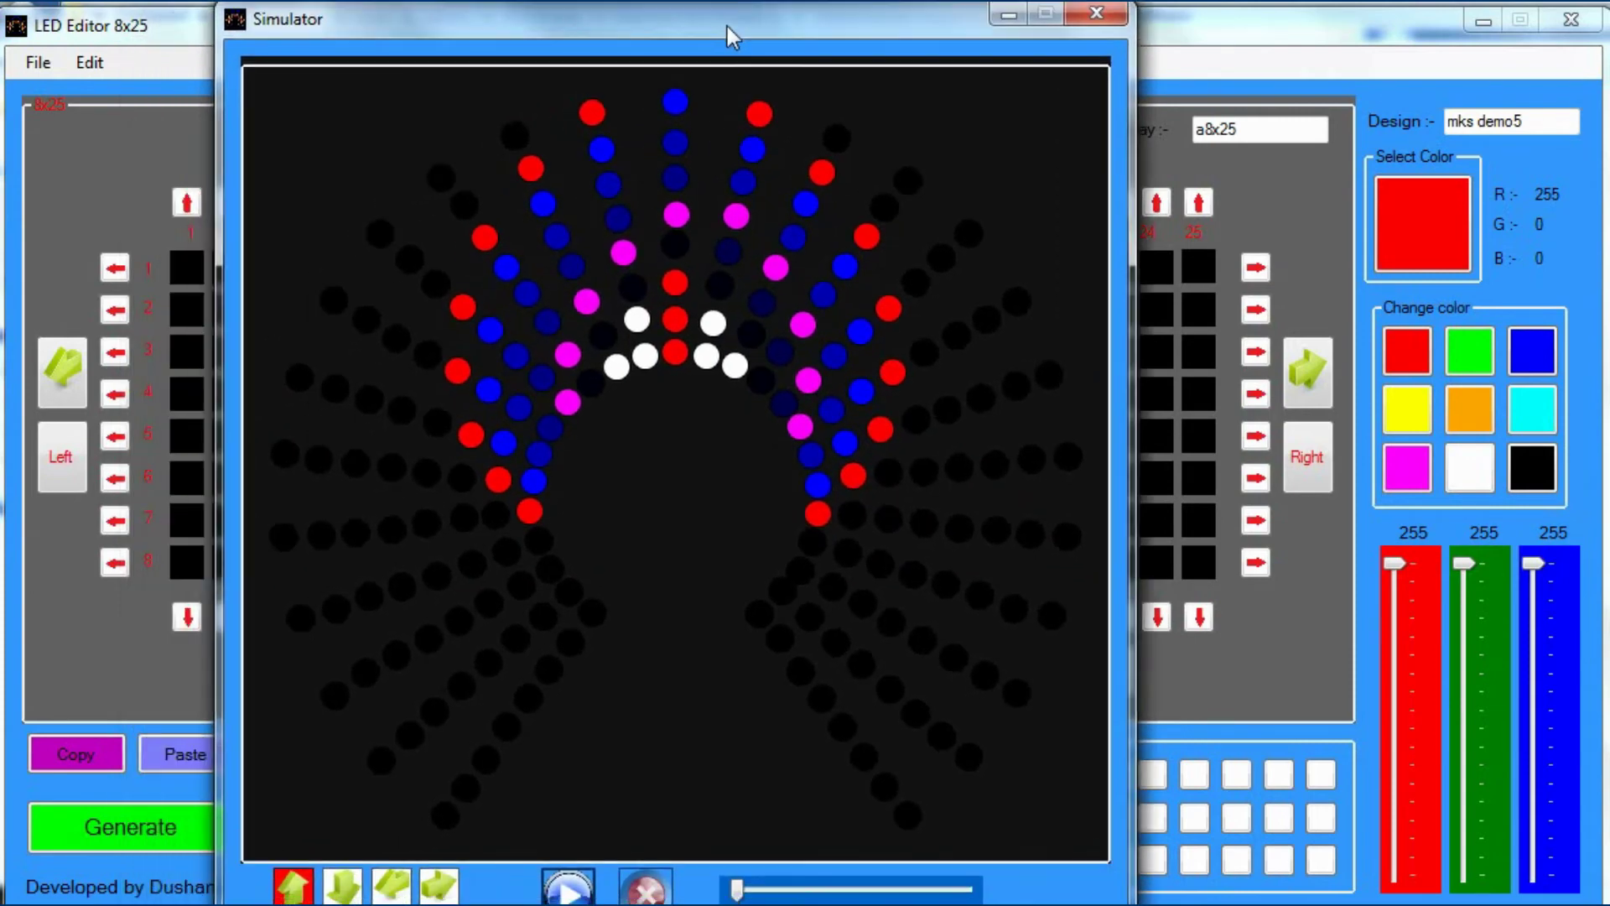
left_click(567, 887)
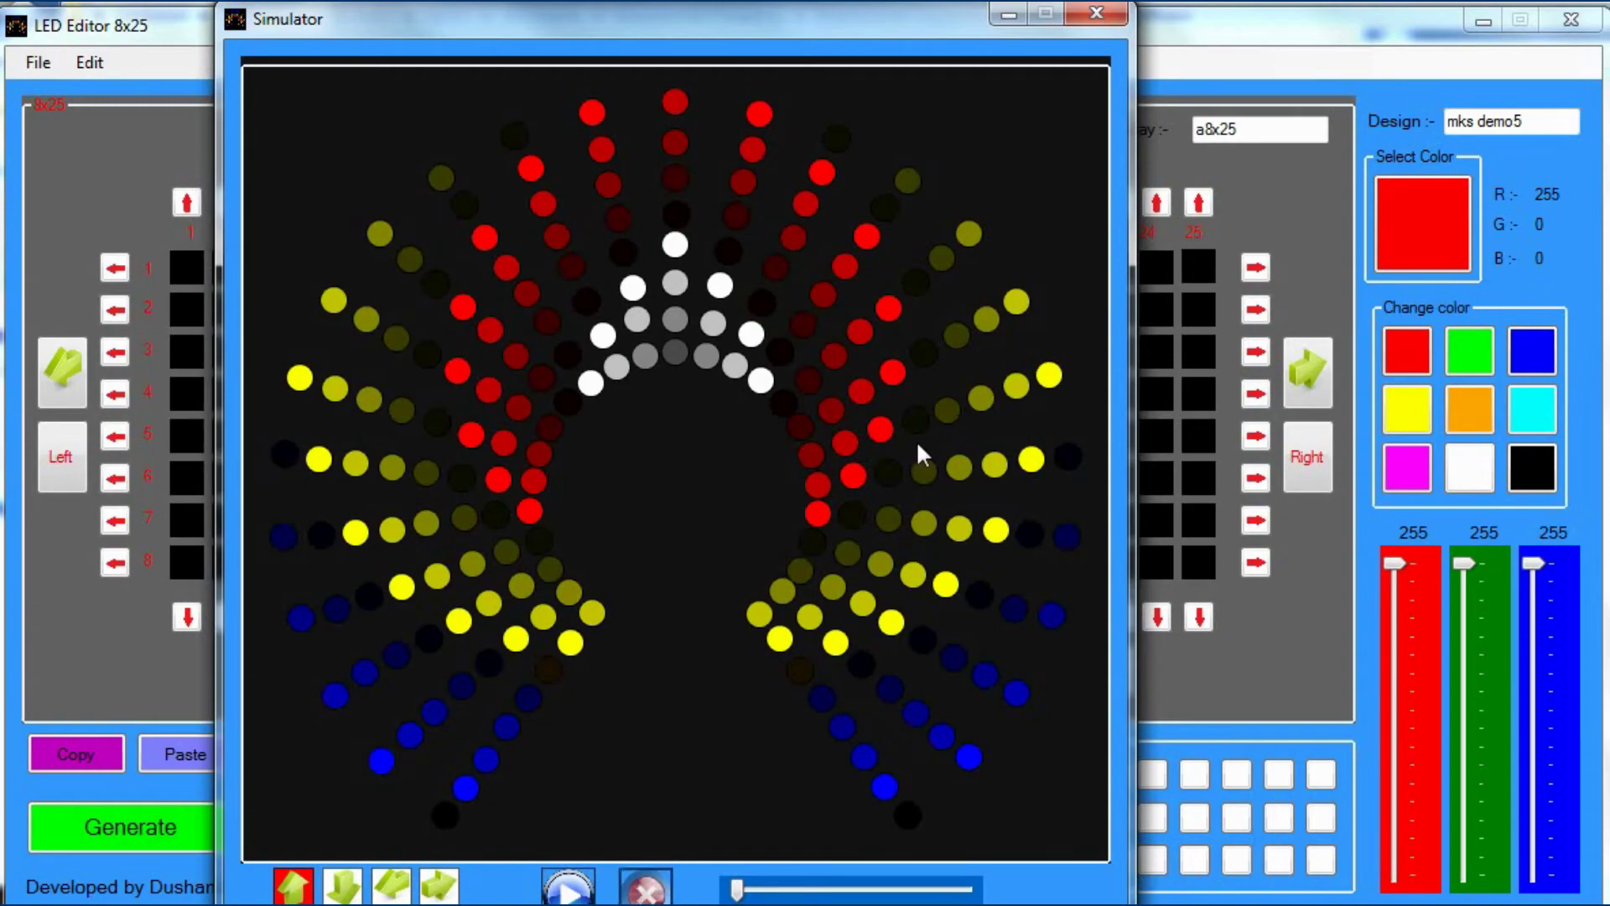
left_click(1124, 18)
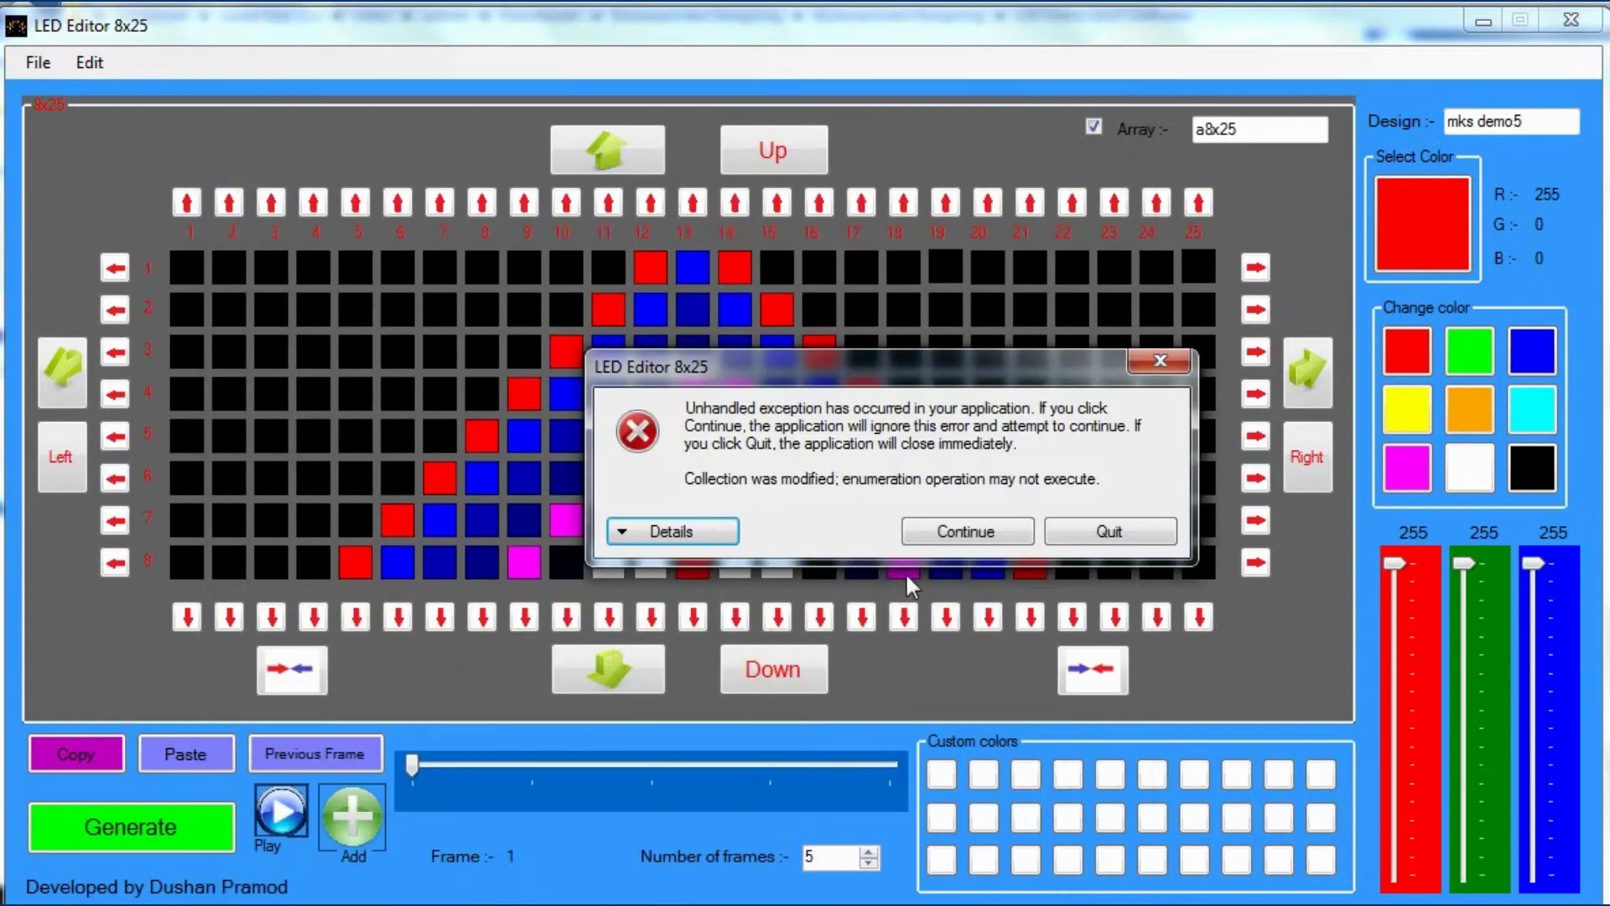
left_click(948, 536)
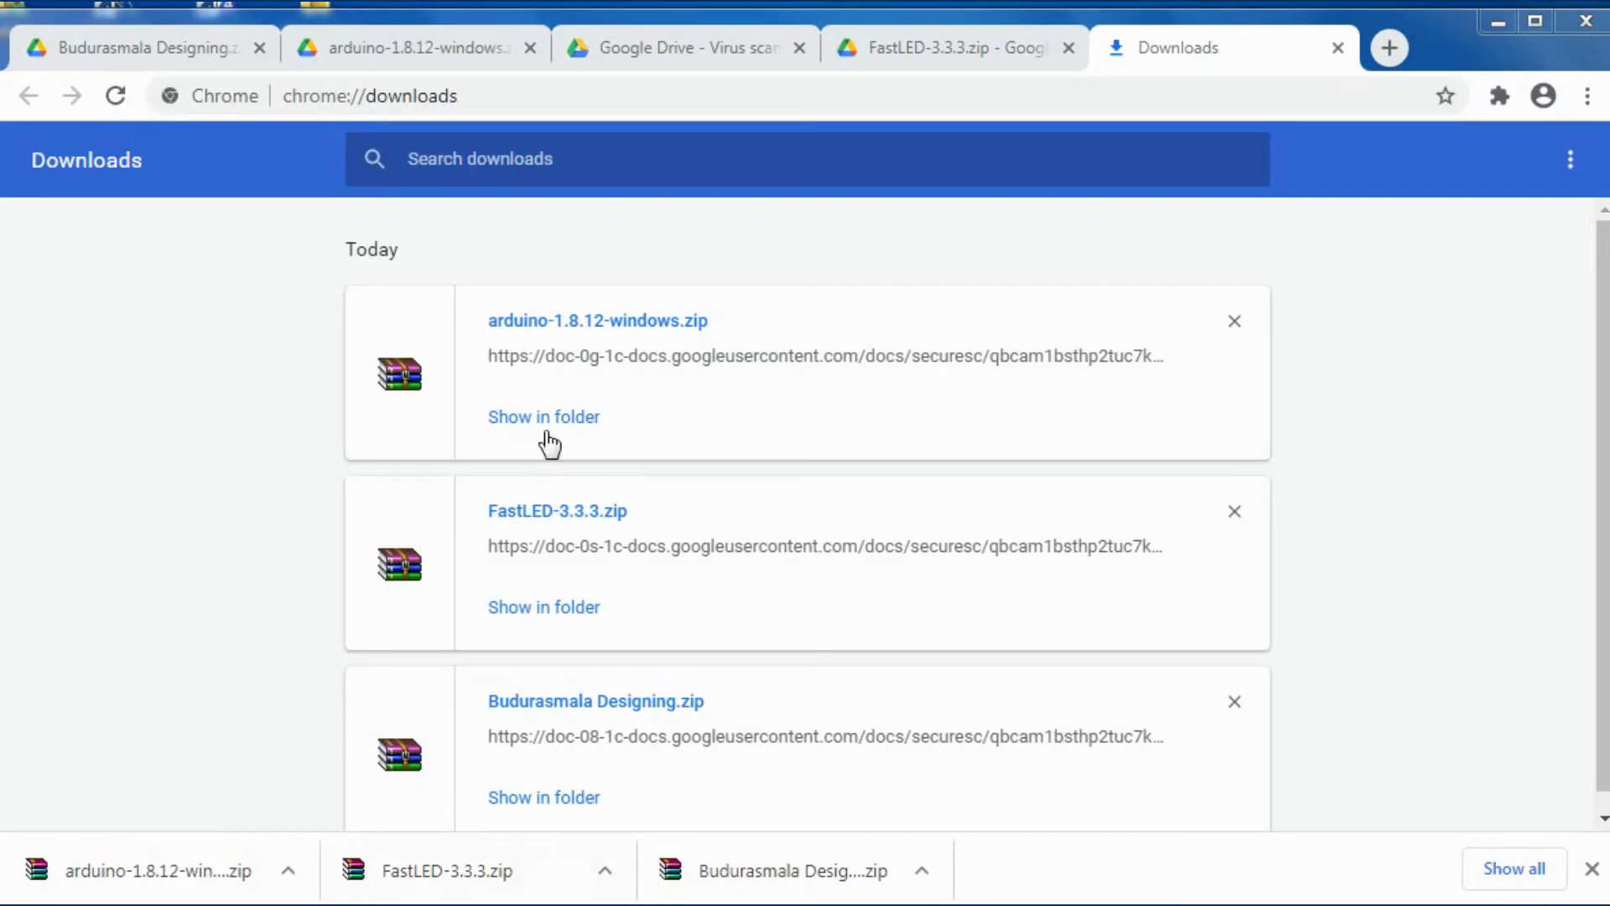
Switch to Chrome, show the downloaded arduino-1.8.12-windows.zip in its folder and launch the installer from the extracted arduino-1.8.12-windows folder.
left_click(545, 419)
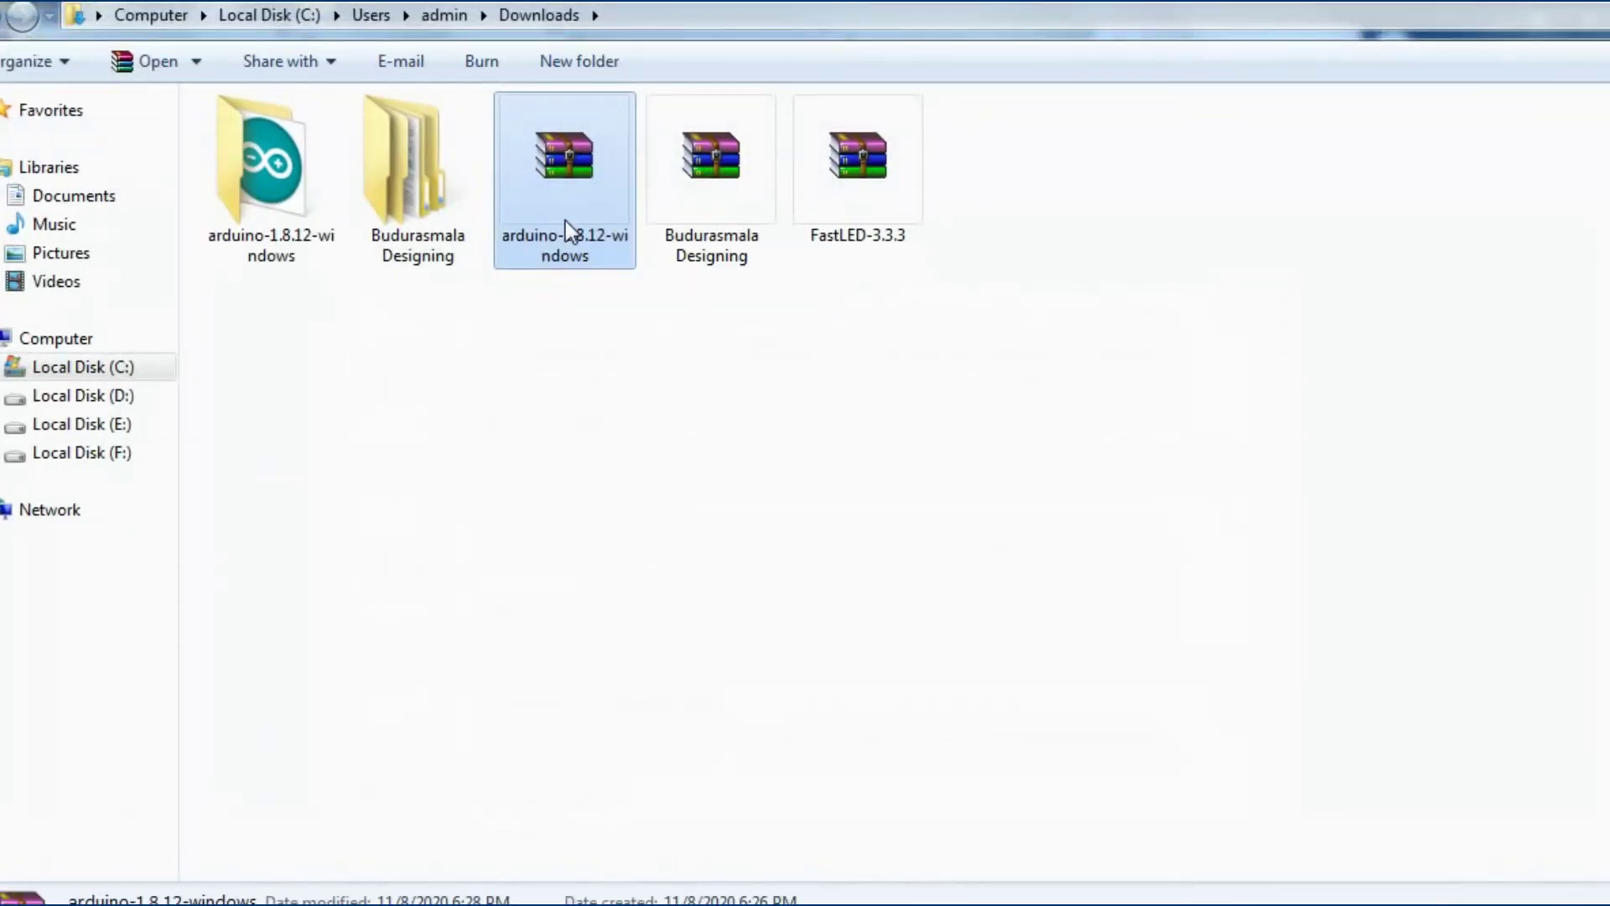
left_click(255, 198)
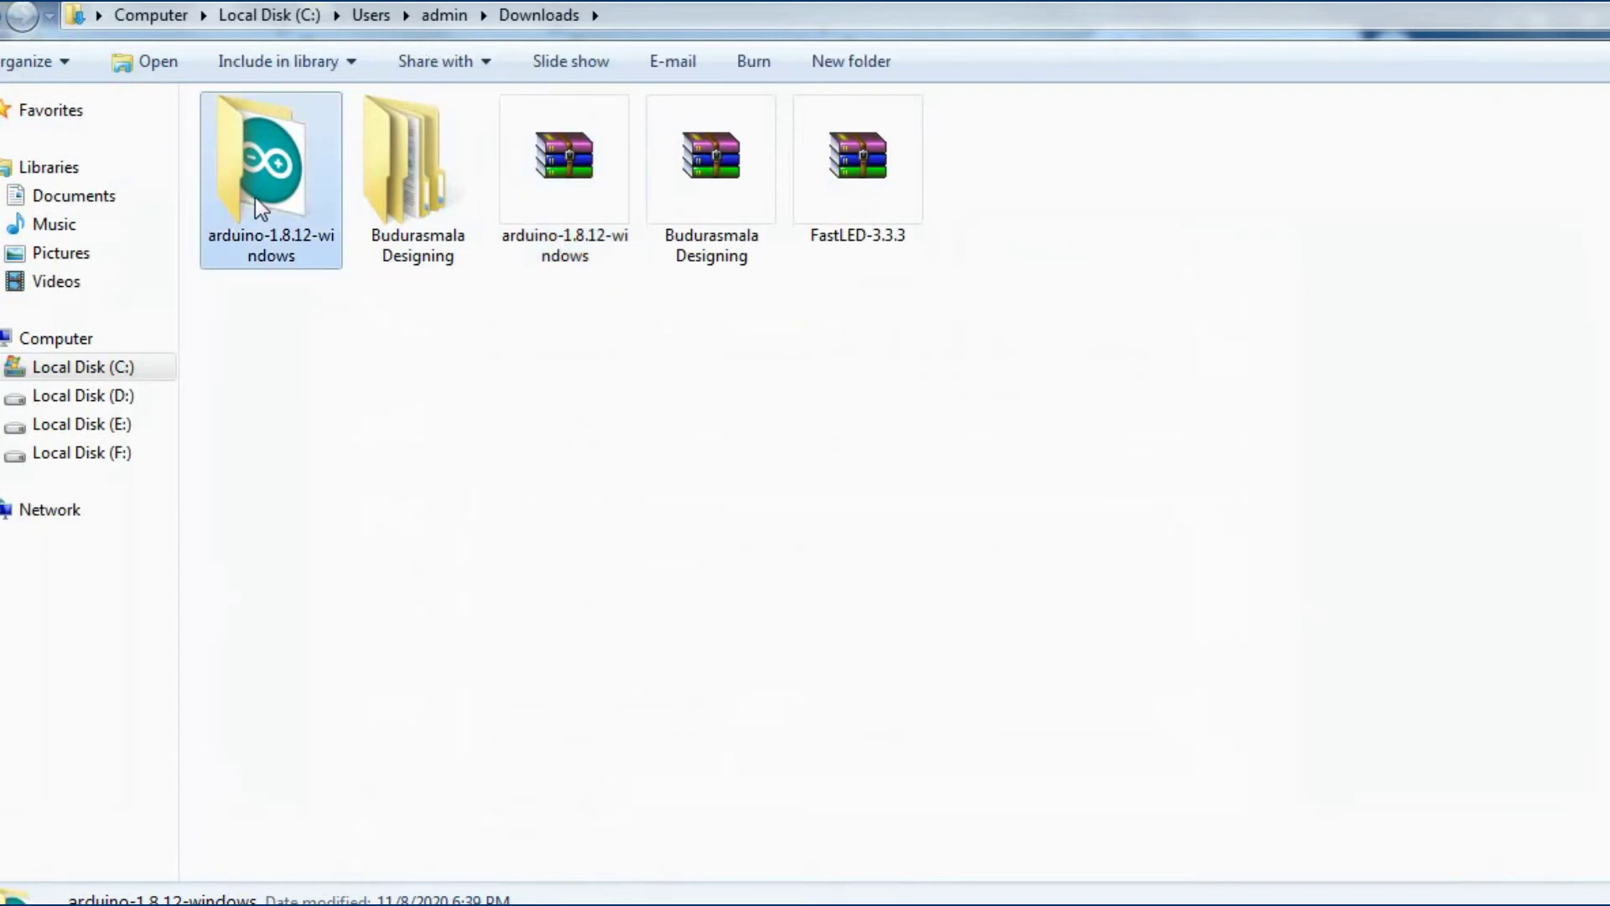
double_click(255, 198)
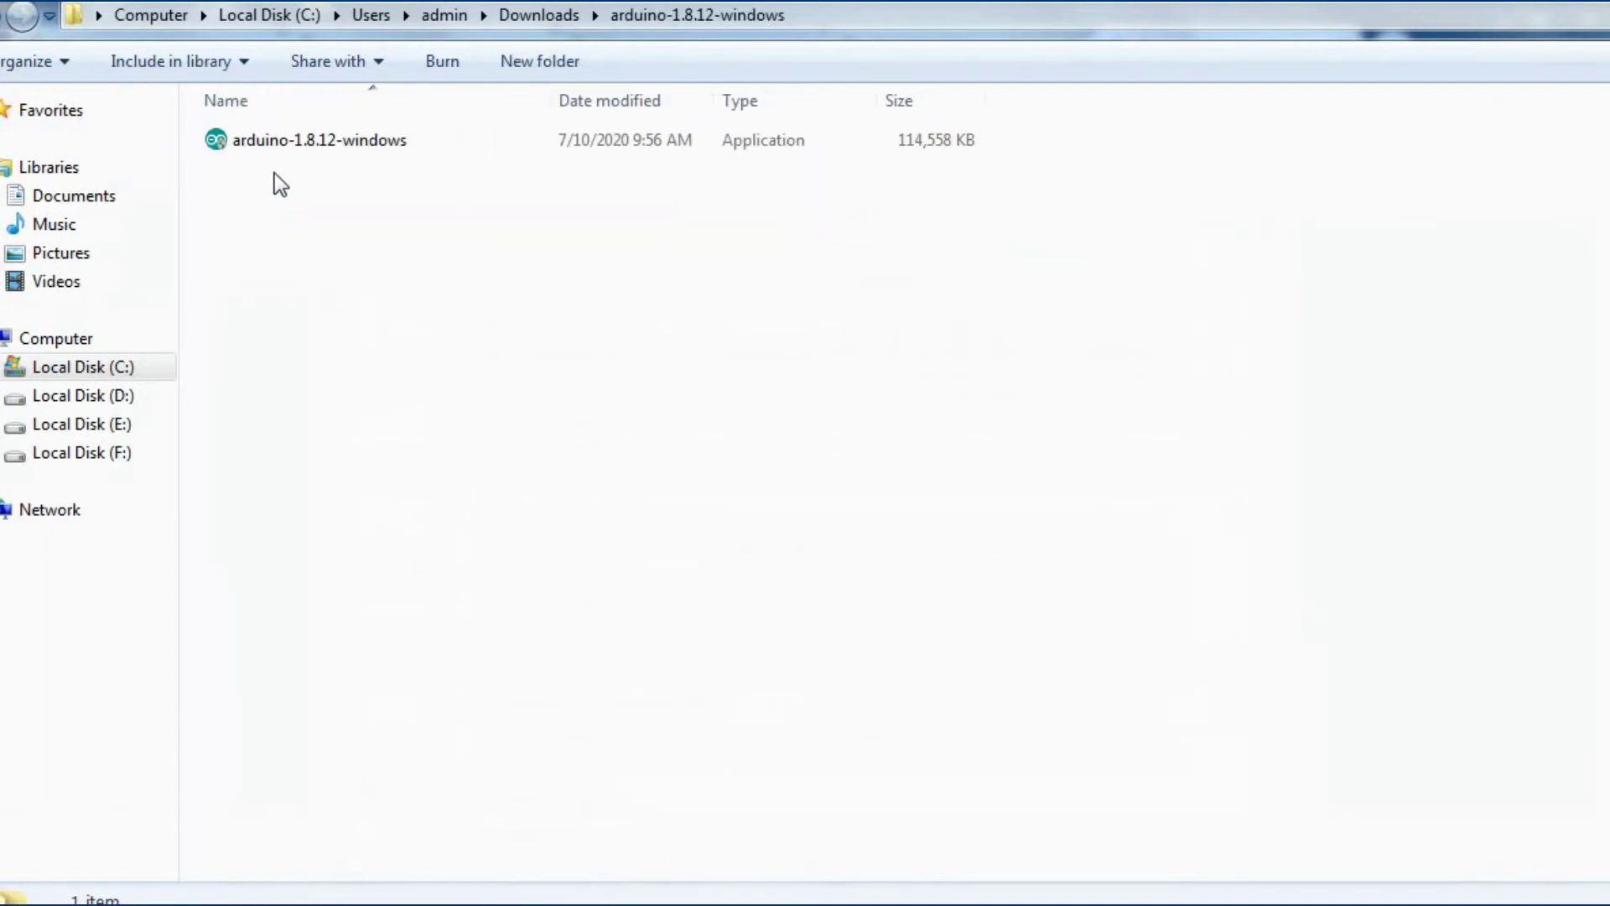
double_click(295, 153)
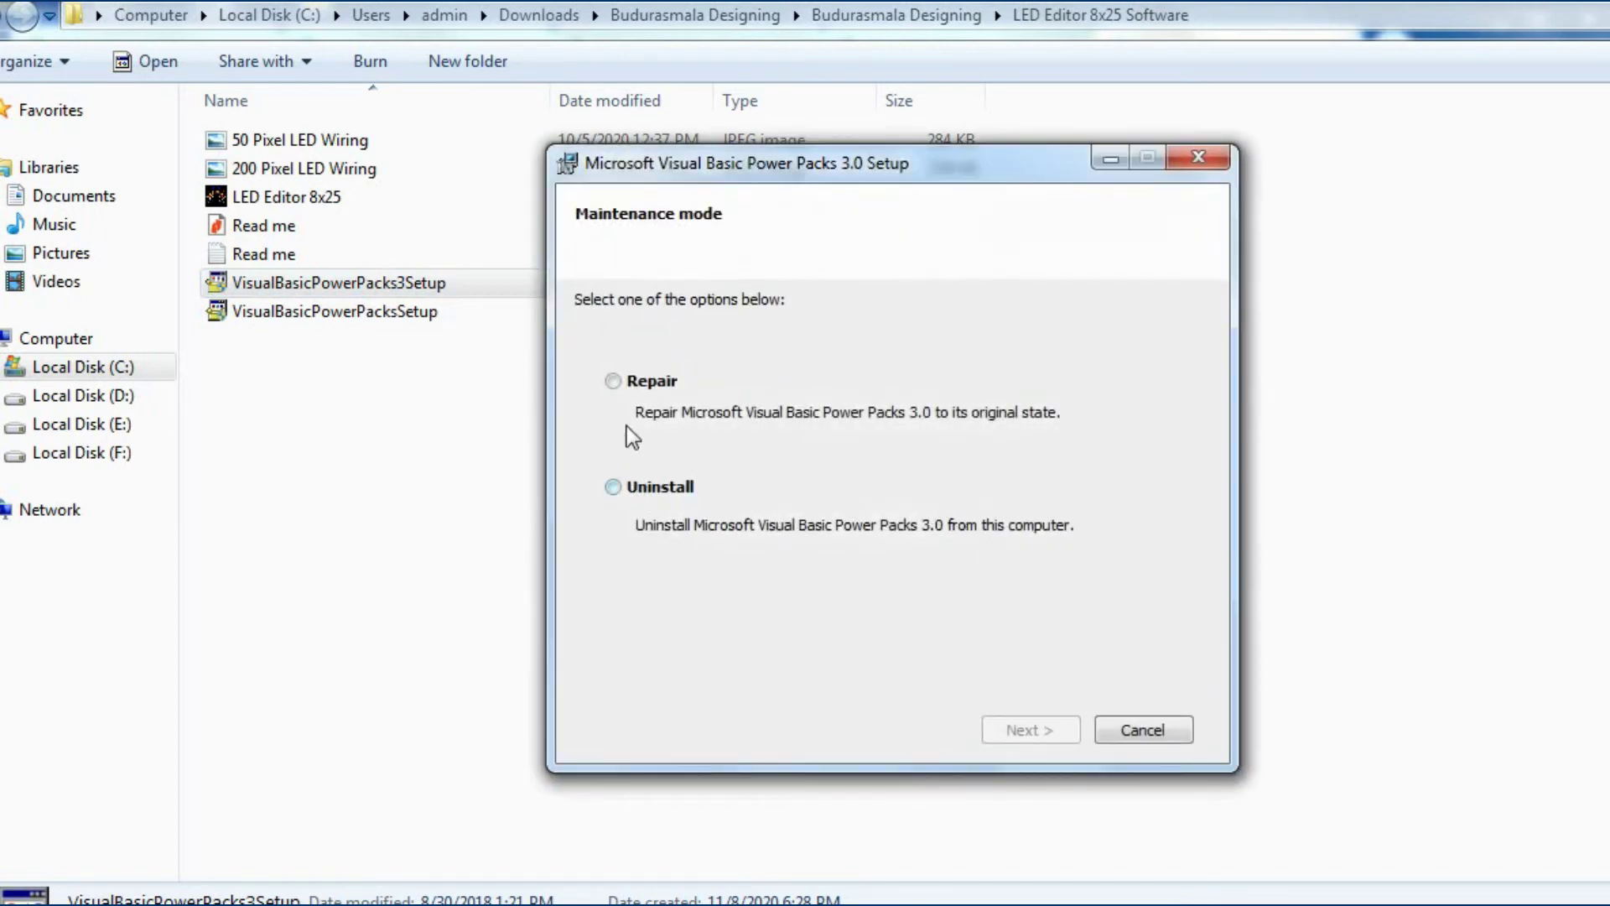
Repair the Microsoft Visual Basic Power Packs 3.0 installation and finish its setup.
left_click(612, 380)
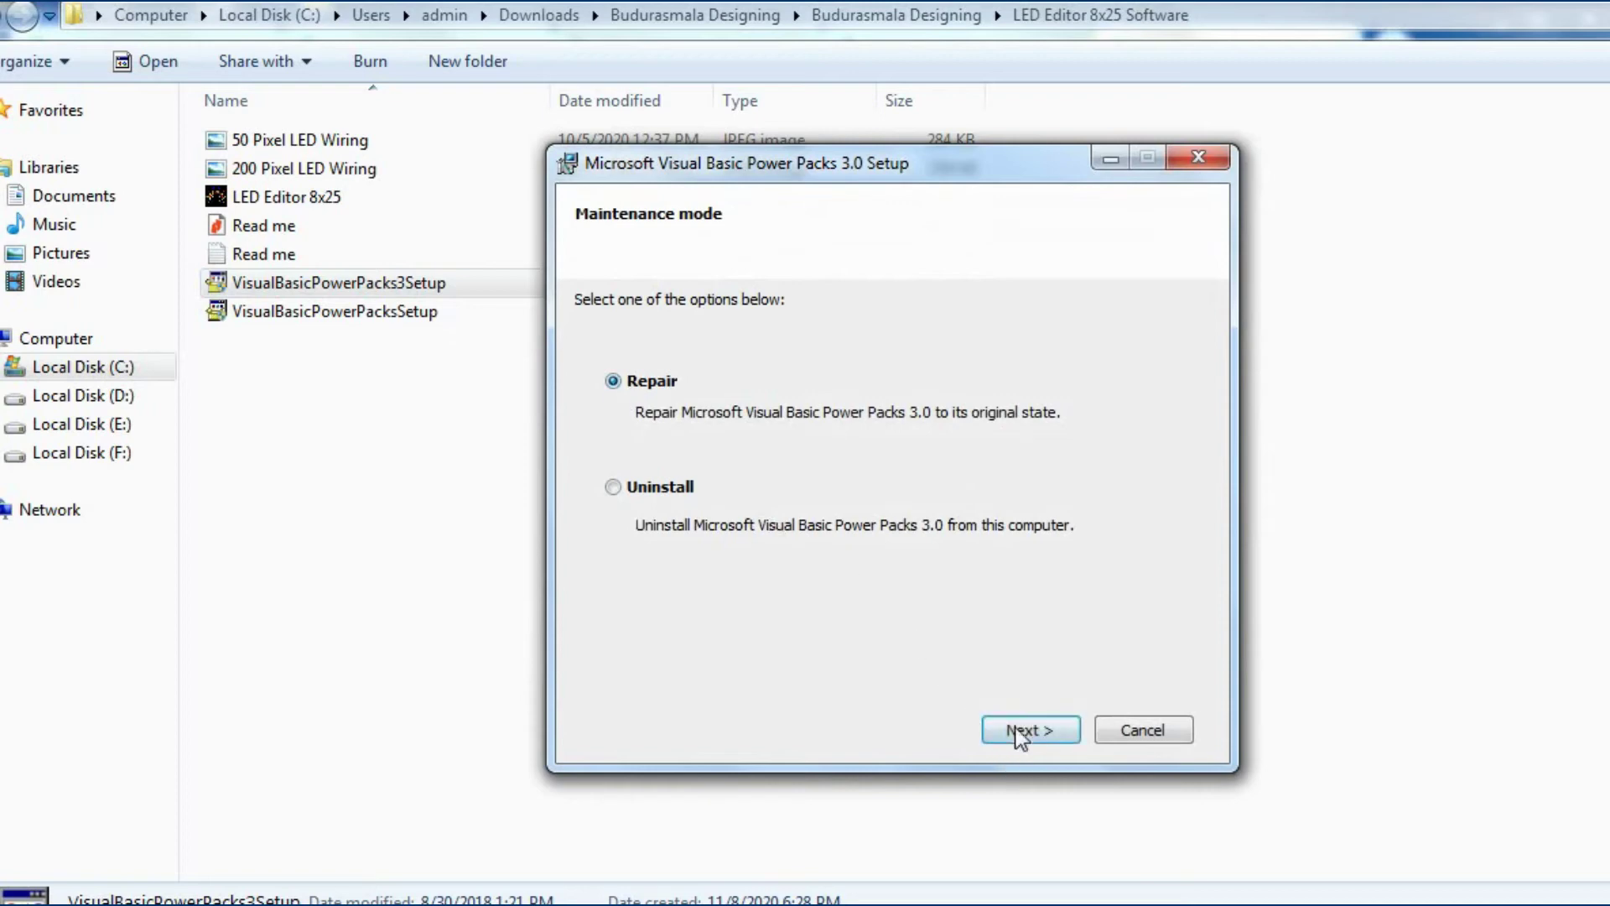
left_click(1021, 736)
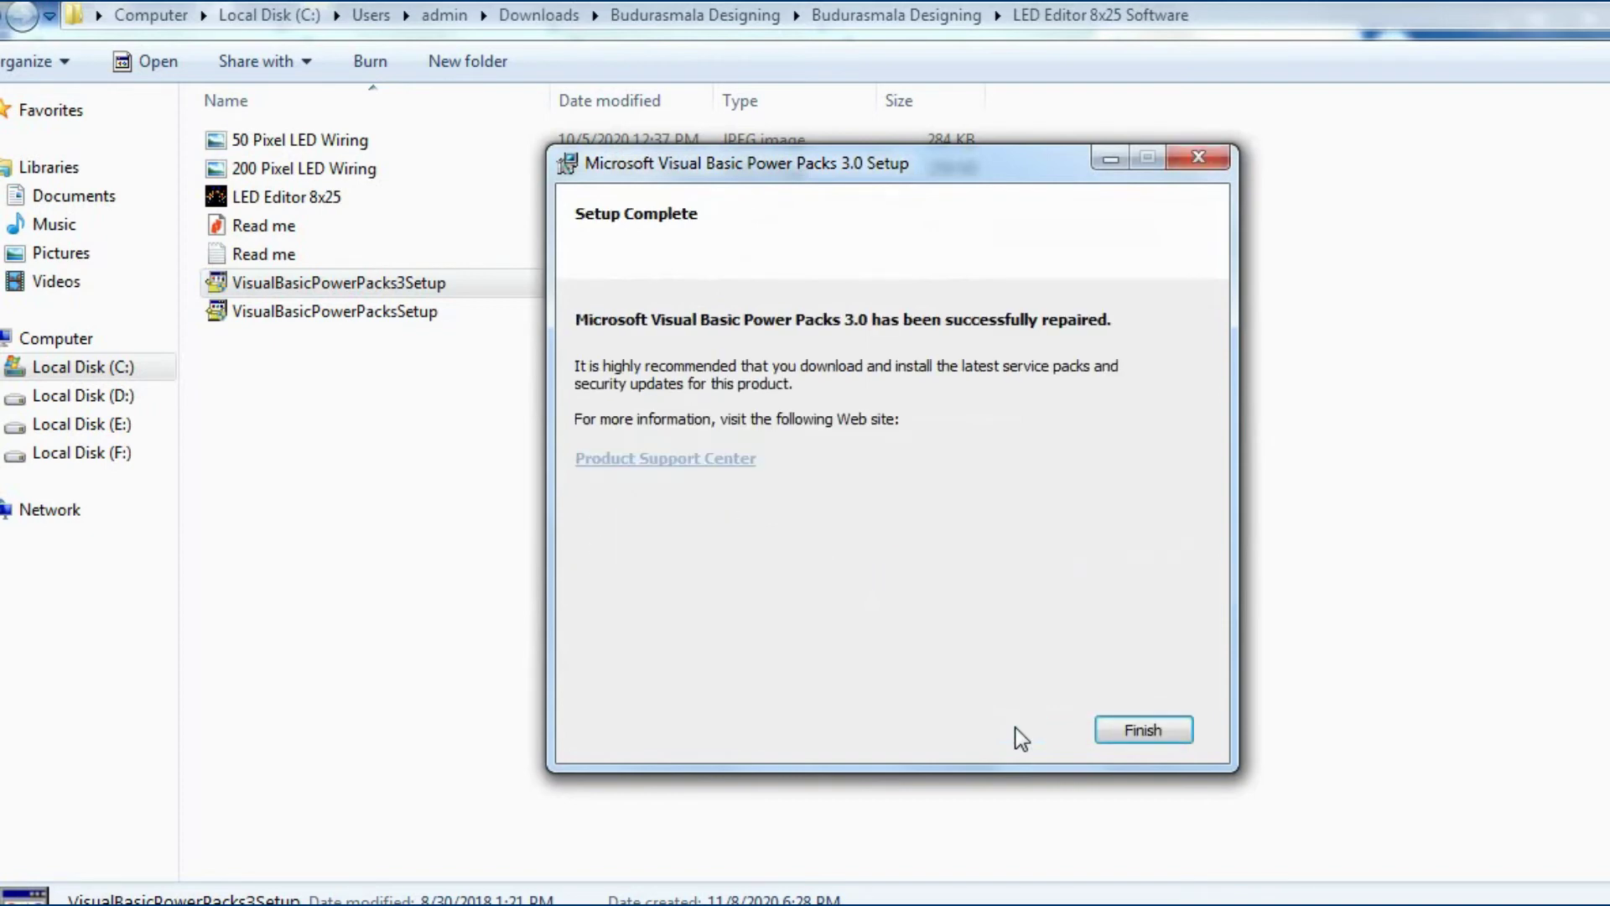
left_click(1132, 727)
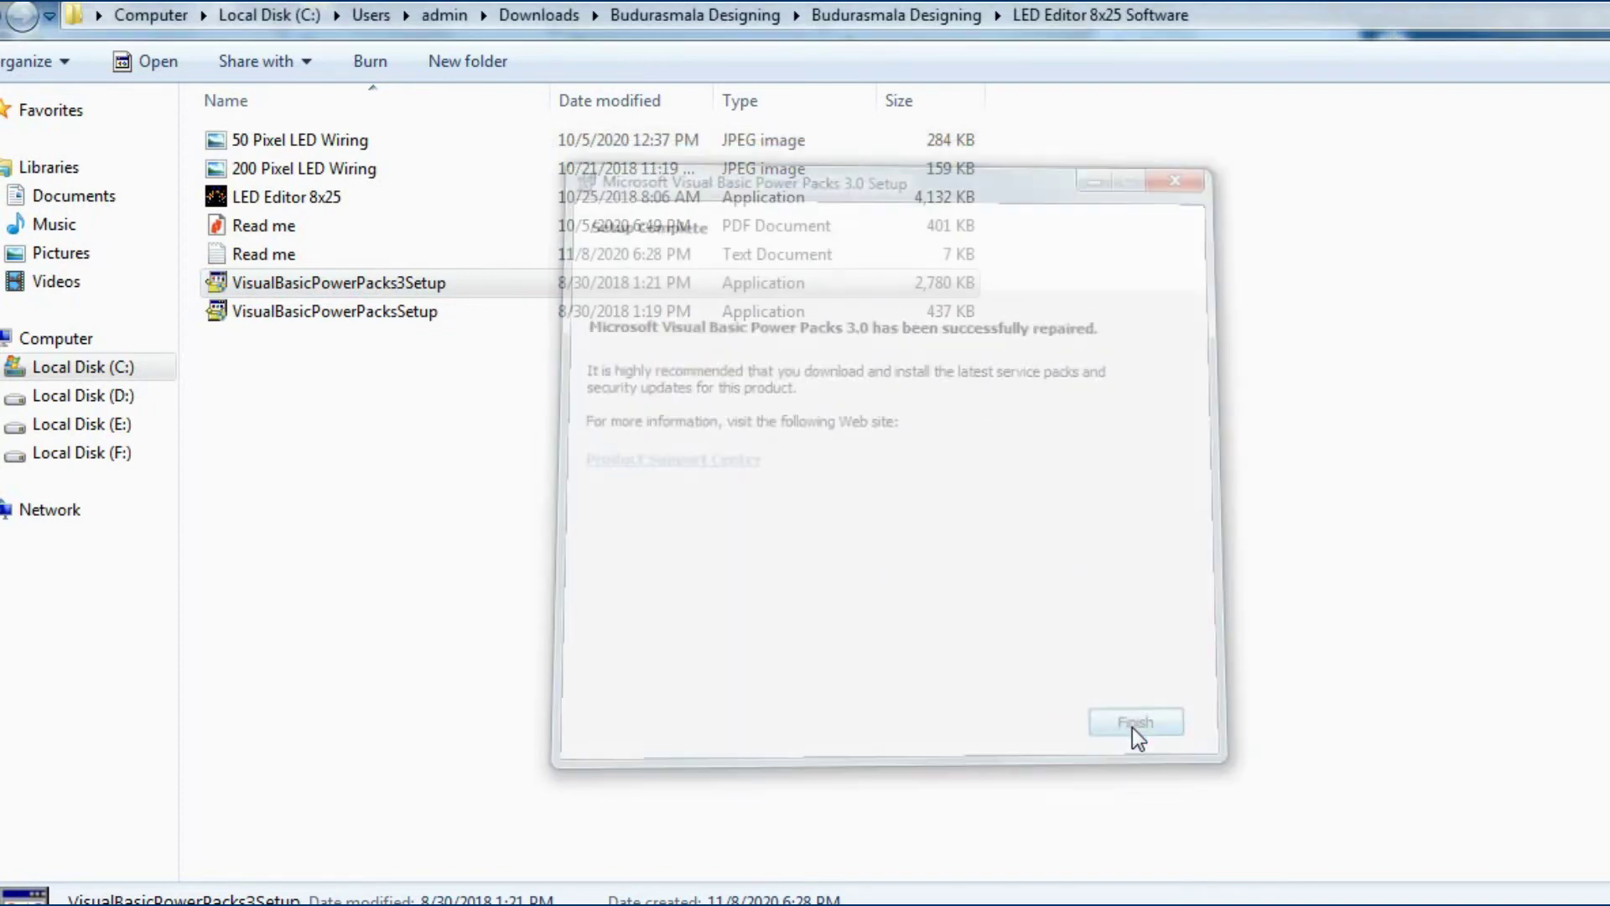
Run VisualBasicPowerPacksSetup from the LED Editor 8x25 Software folder and repair Visual Basic PowerPacks 10.0.
double_click(385, 322)
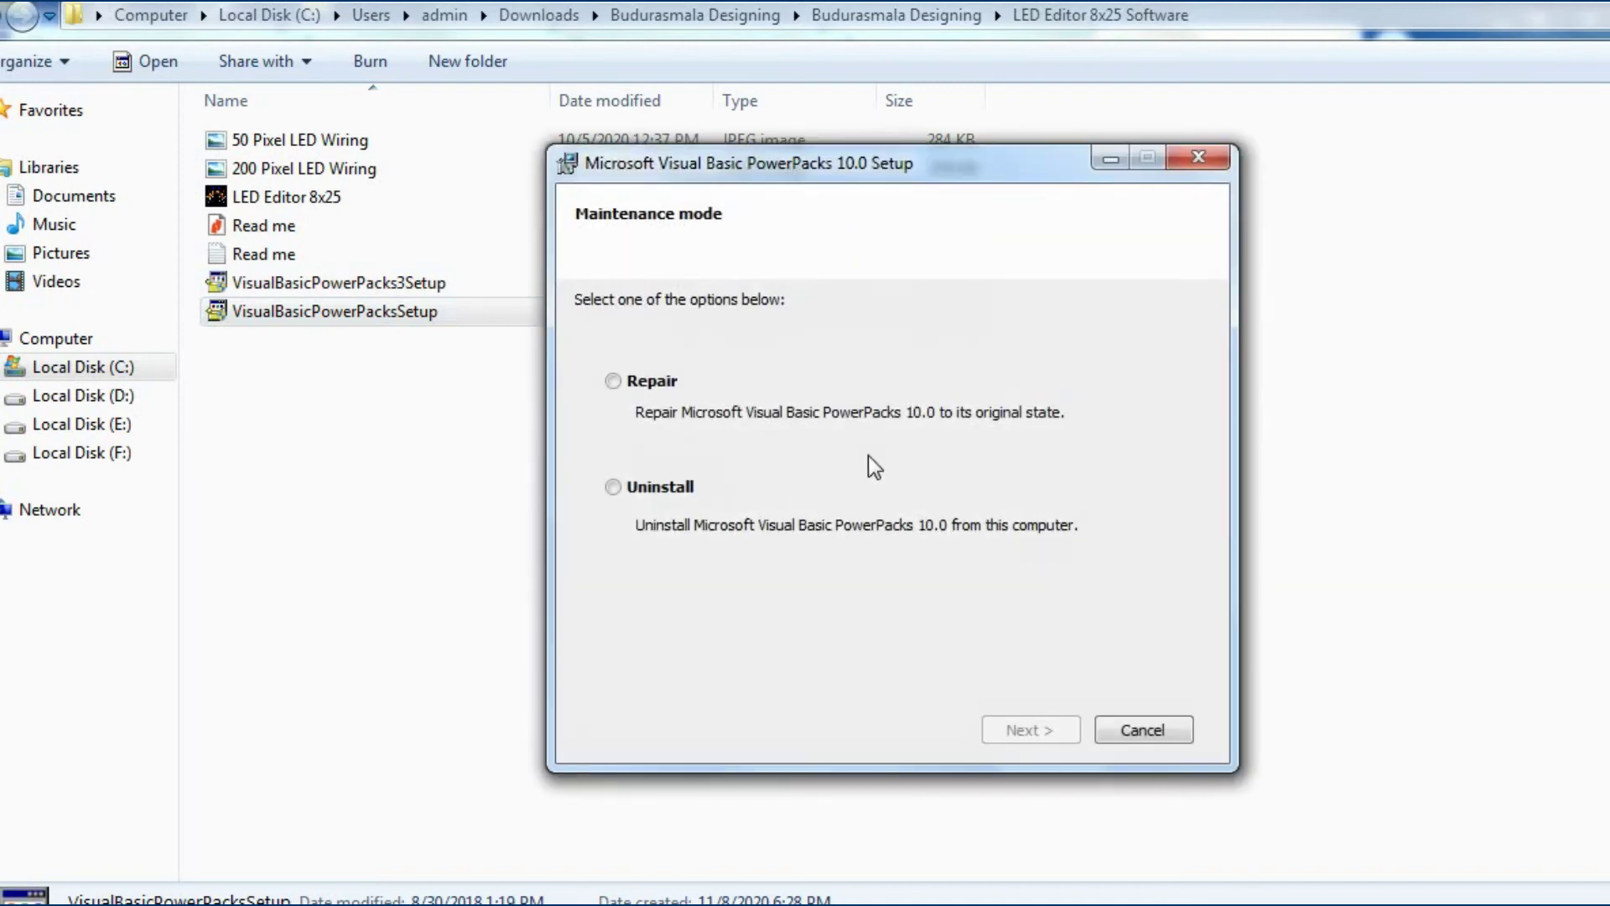
left_click(647, 382)
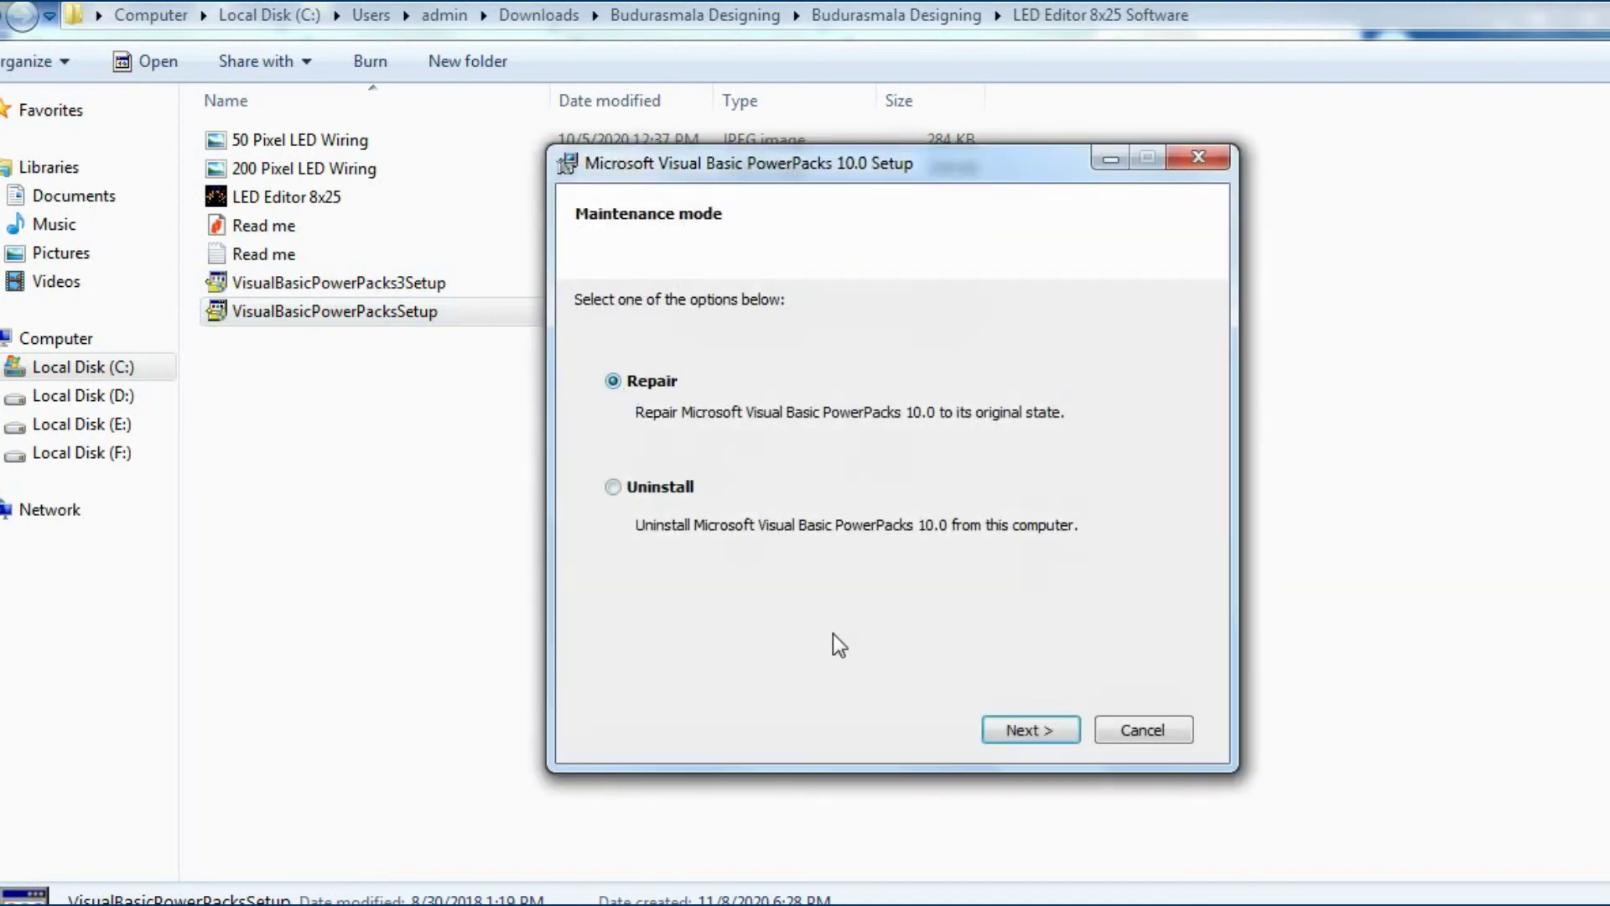
left_click(1033, 732)
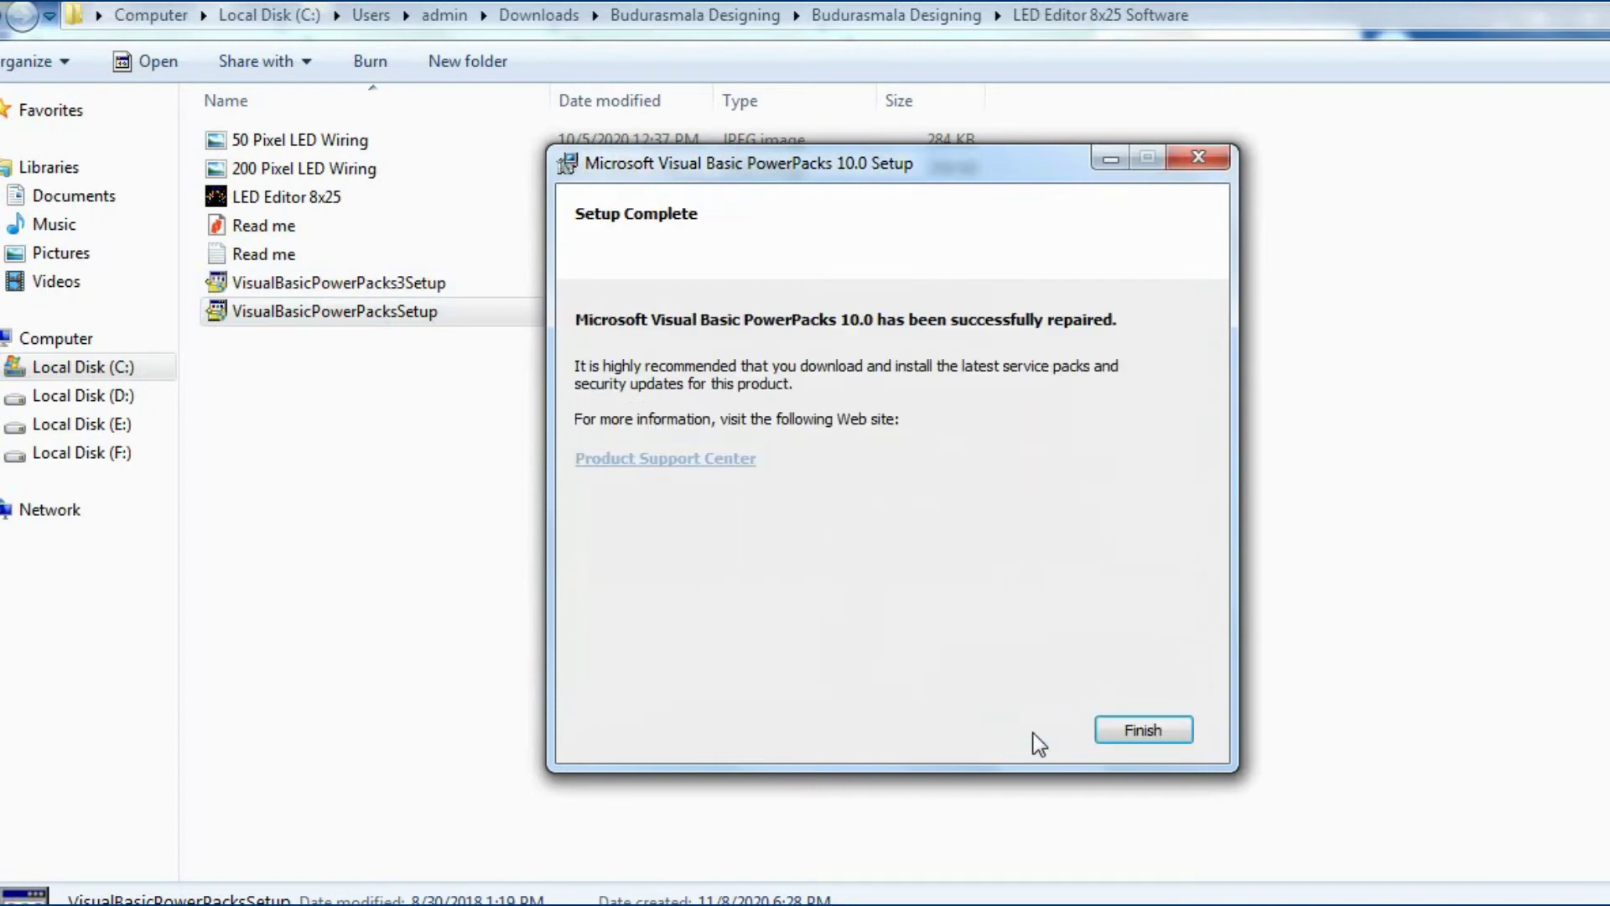
left_click(1159, 737)
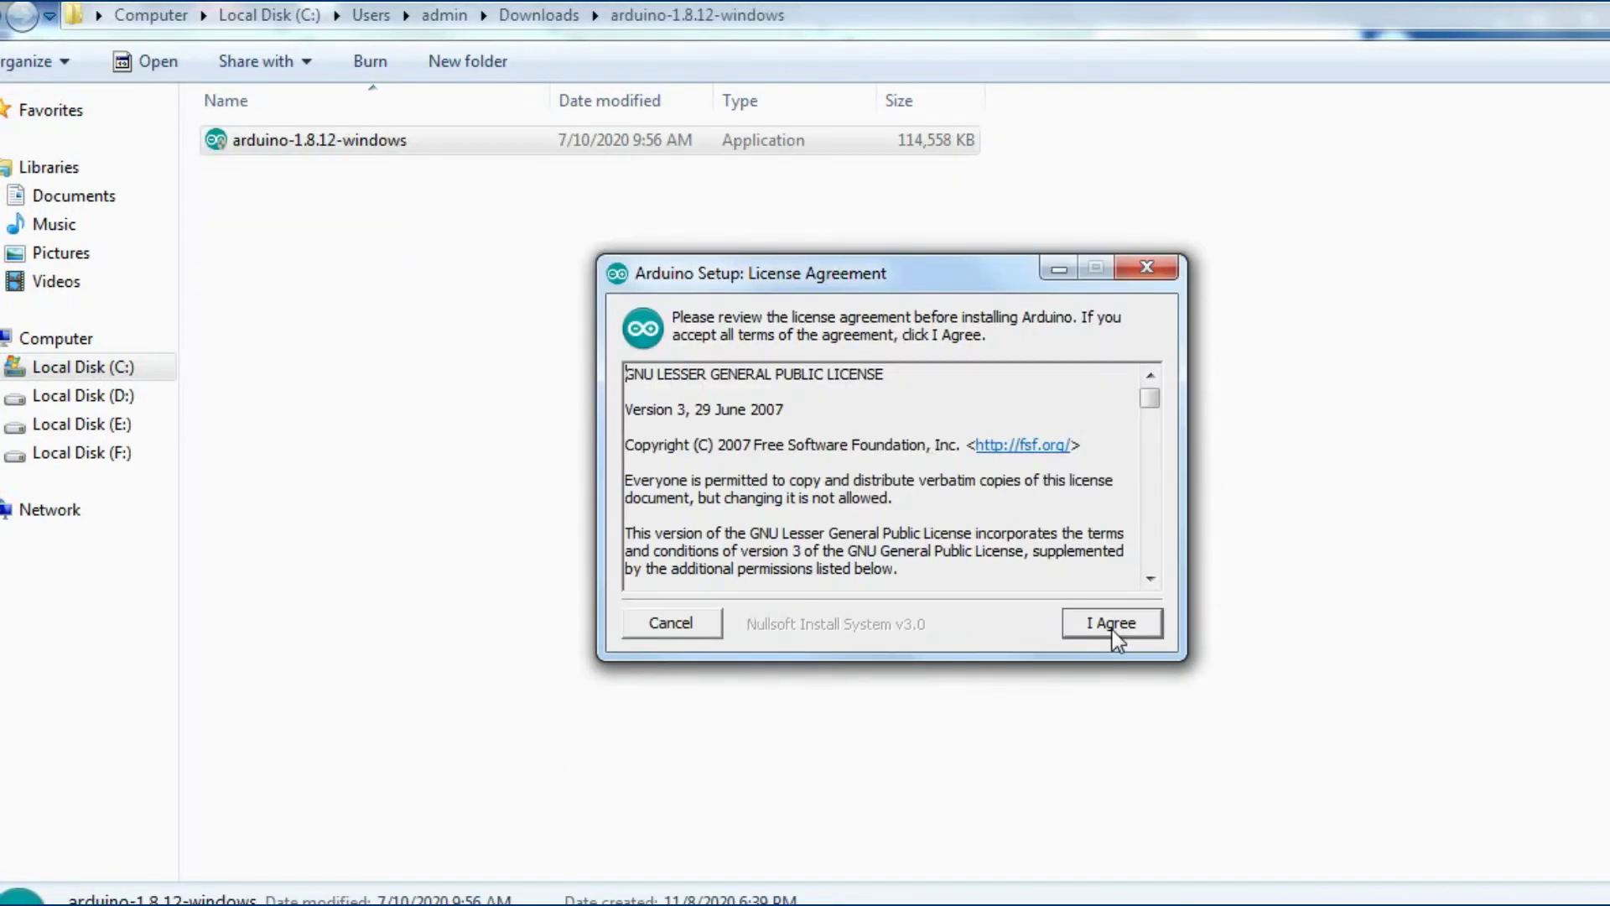
Accept the Arduino licence, install all default components to C:\Program Files (x86)\Arduino including the device software, and close the setup.
left_click(1112, 630)
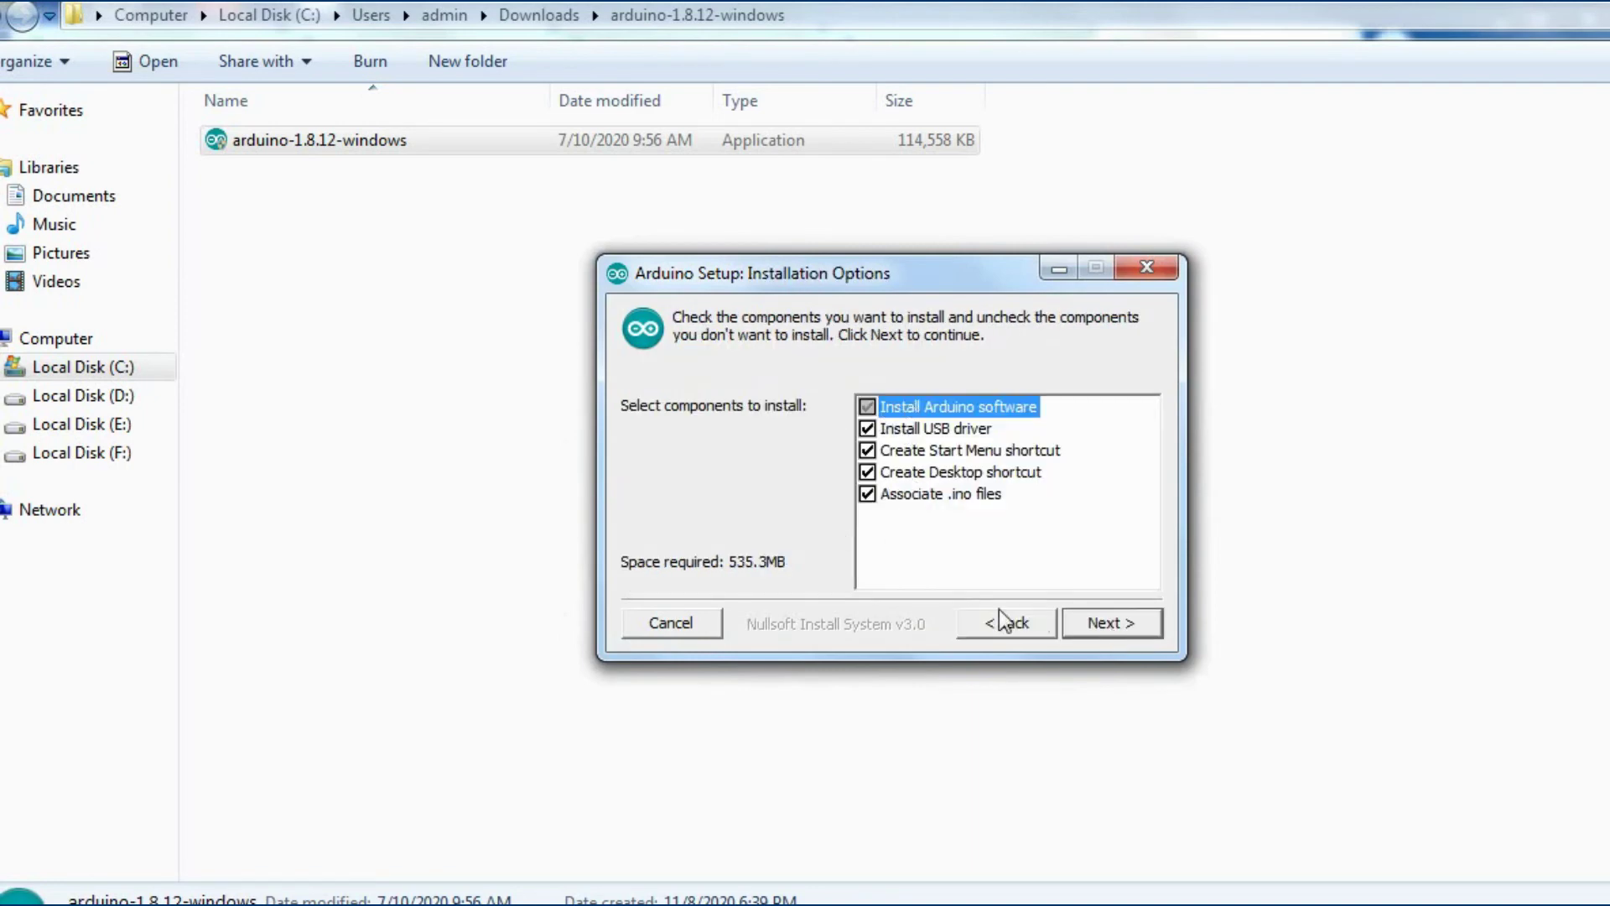
left_click(1126, 627)
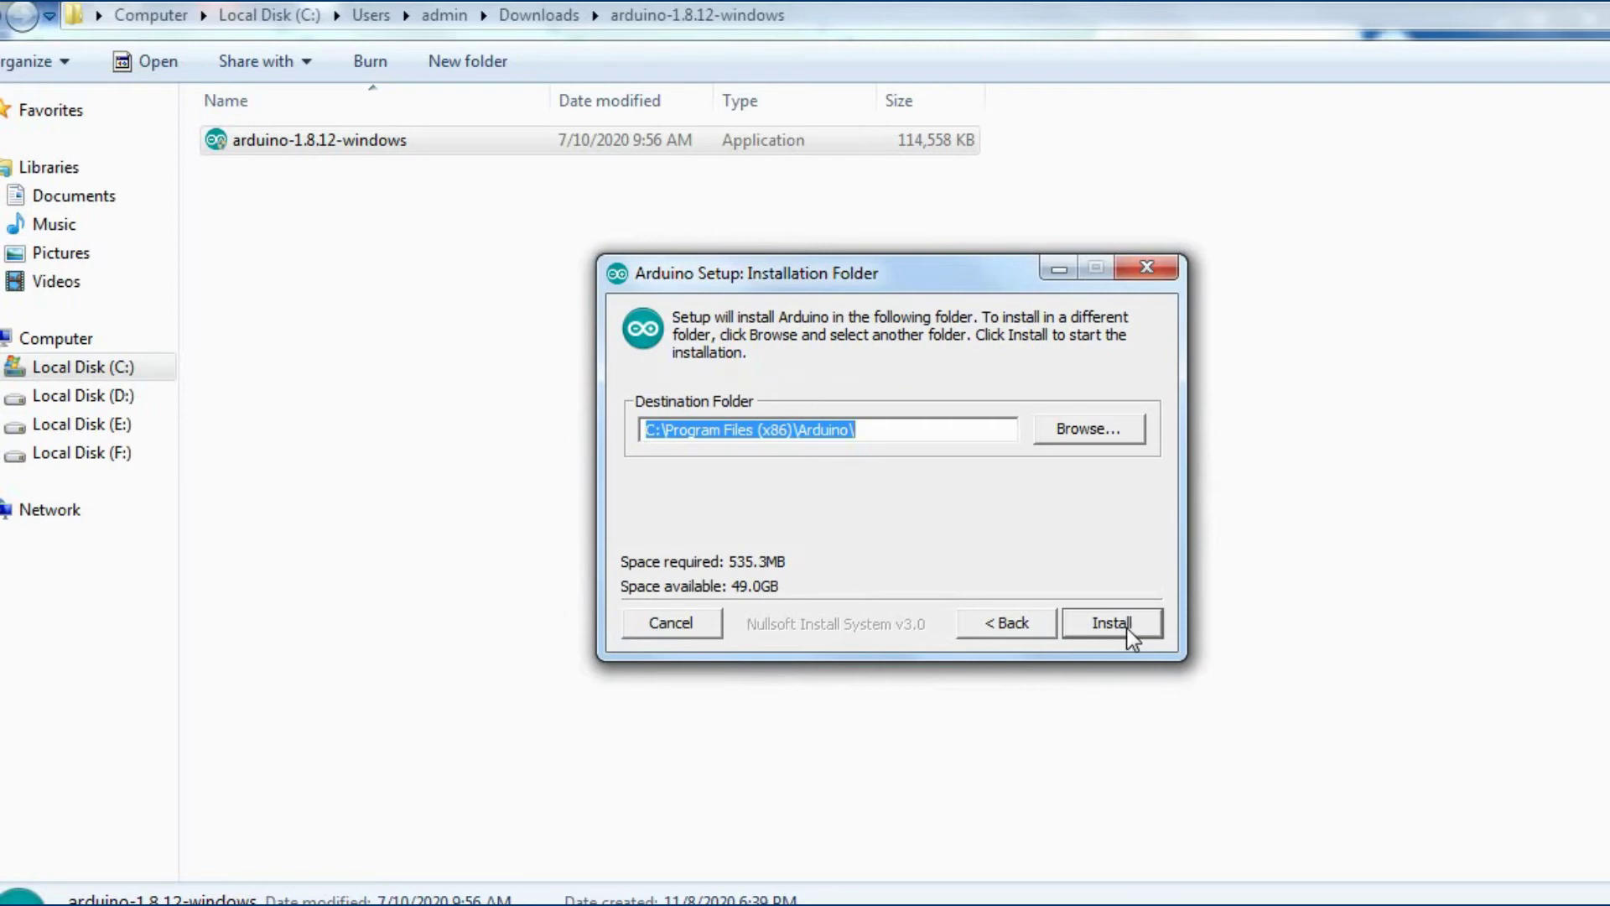
left_click(1126, 627)
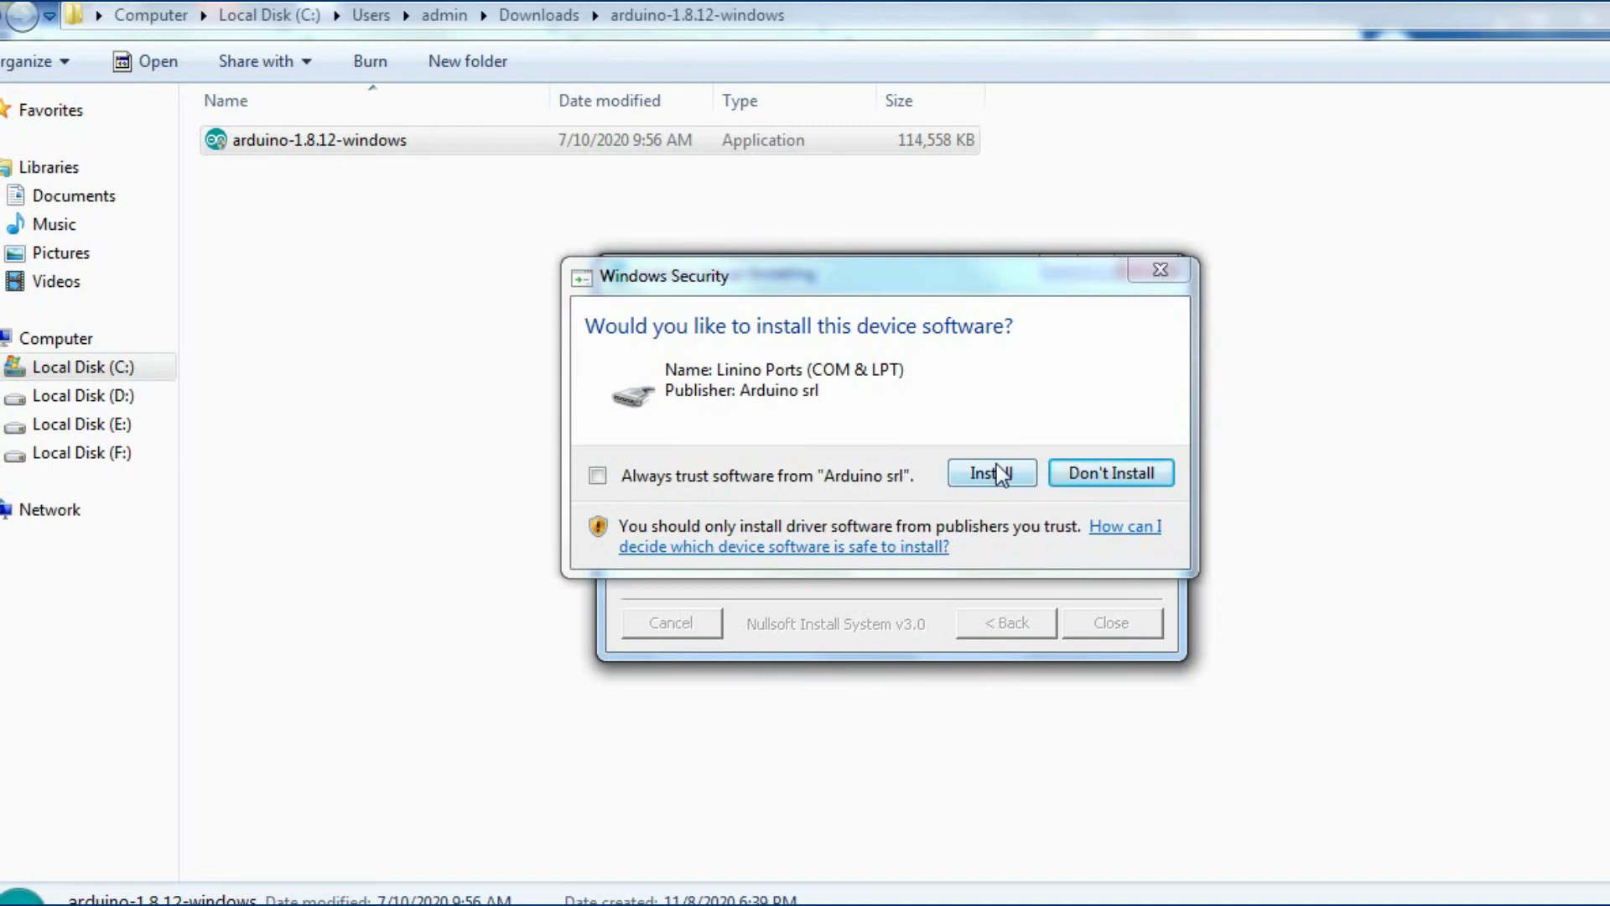
left_click(997, 472)
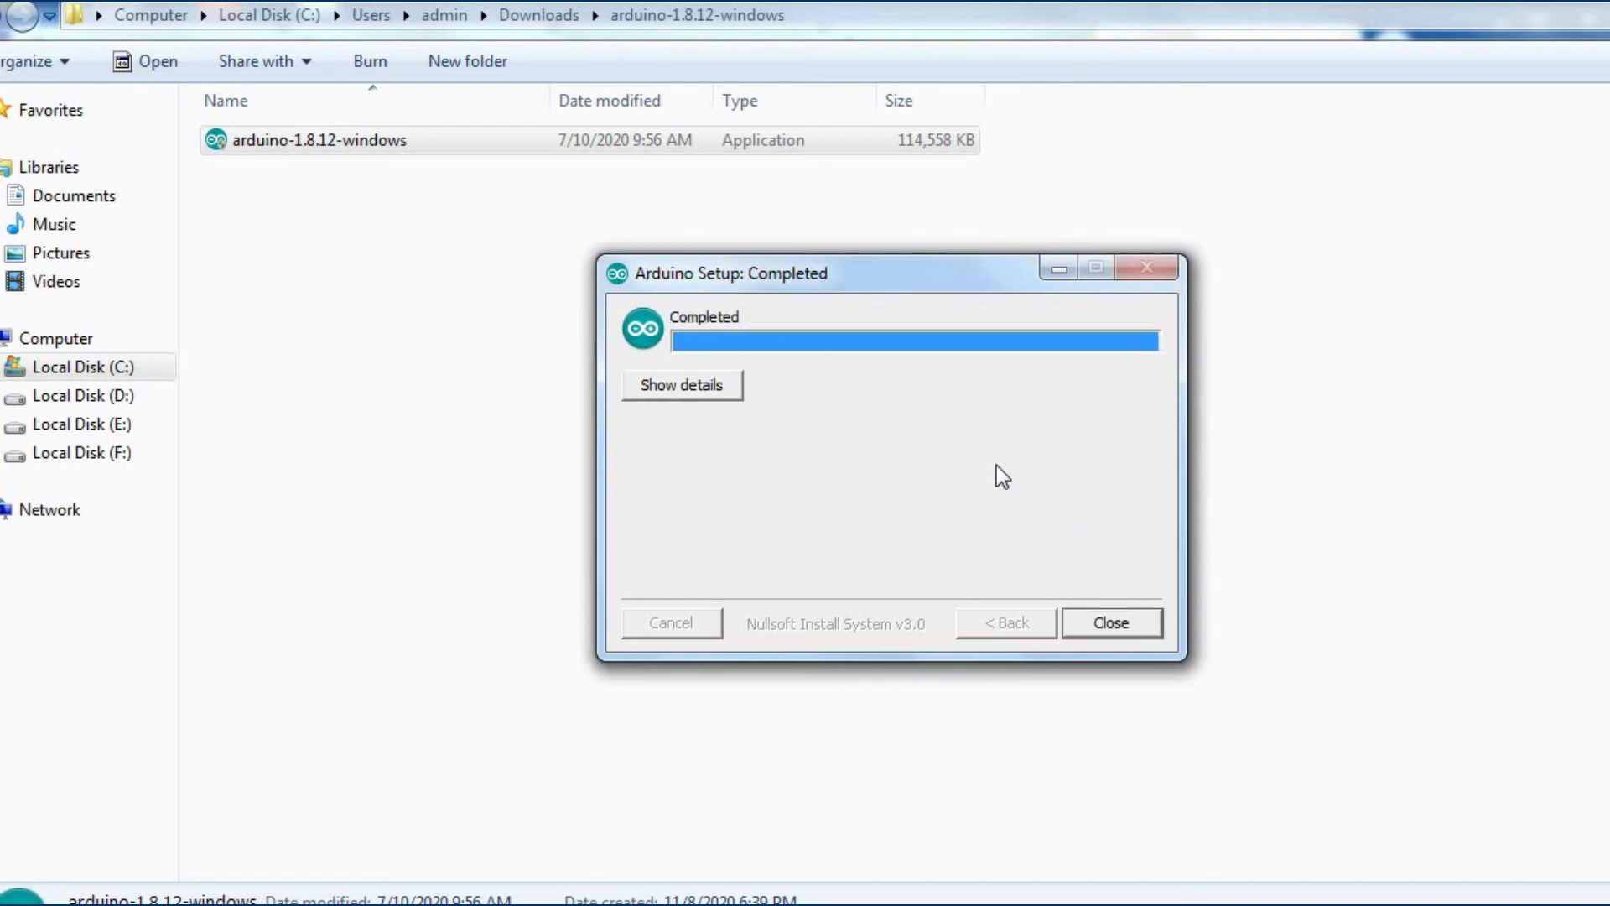
left_click(1123, 636)
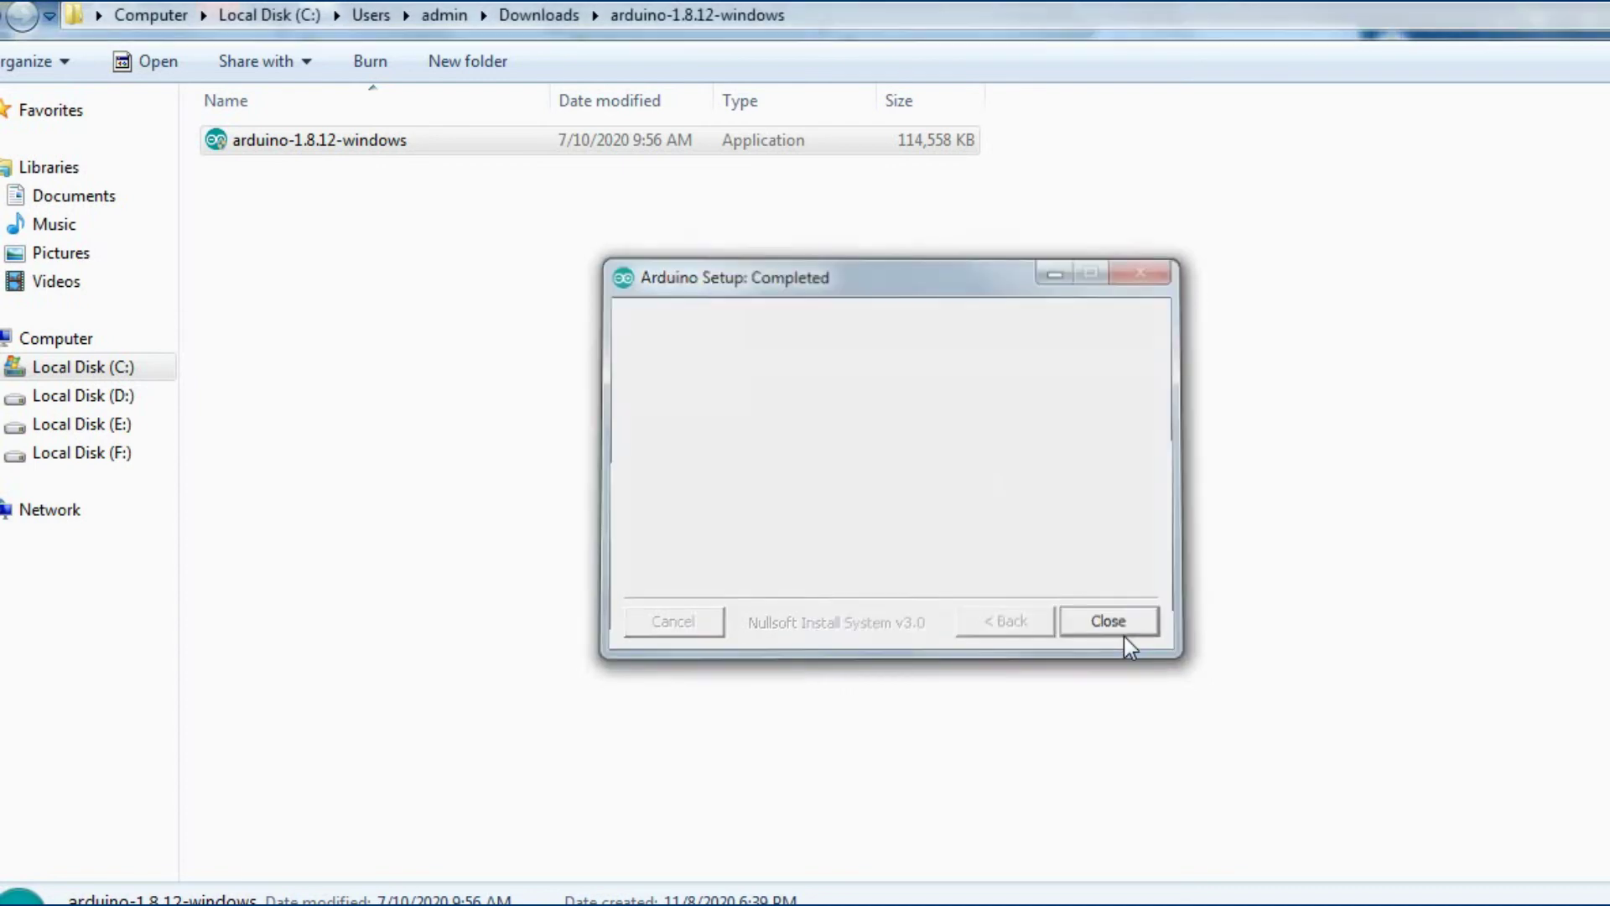
left_click(893, 542)
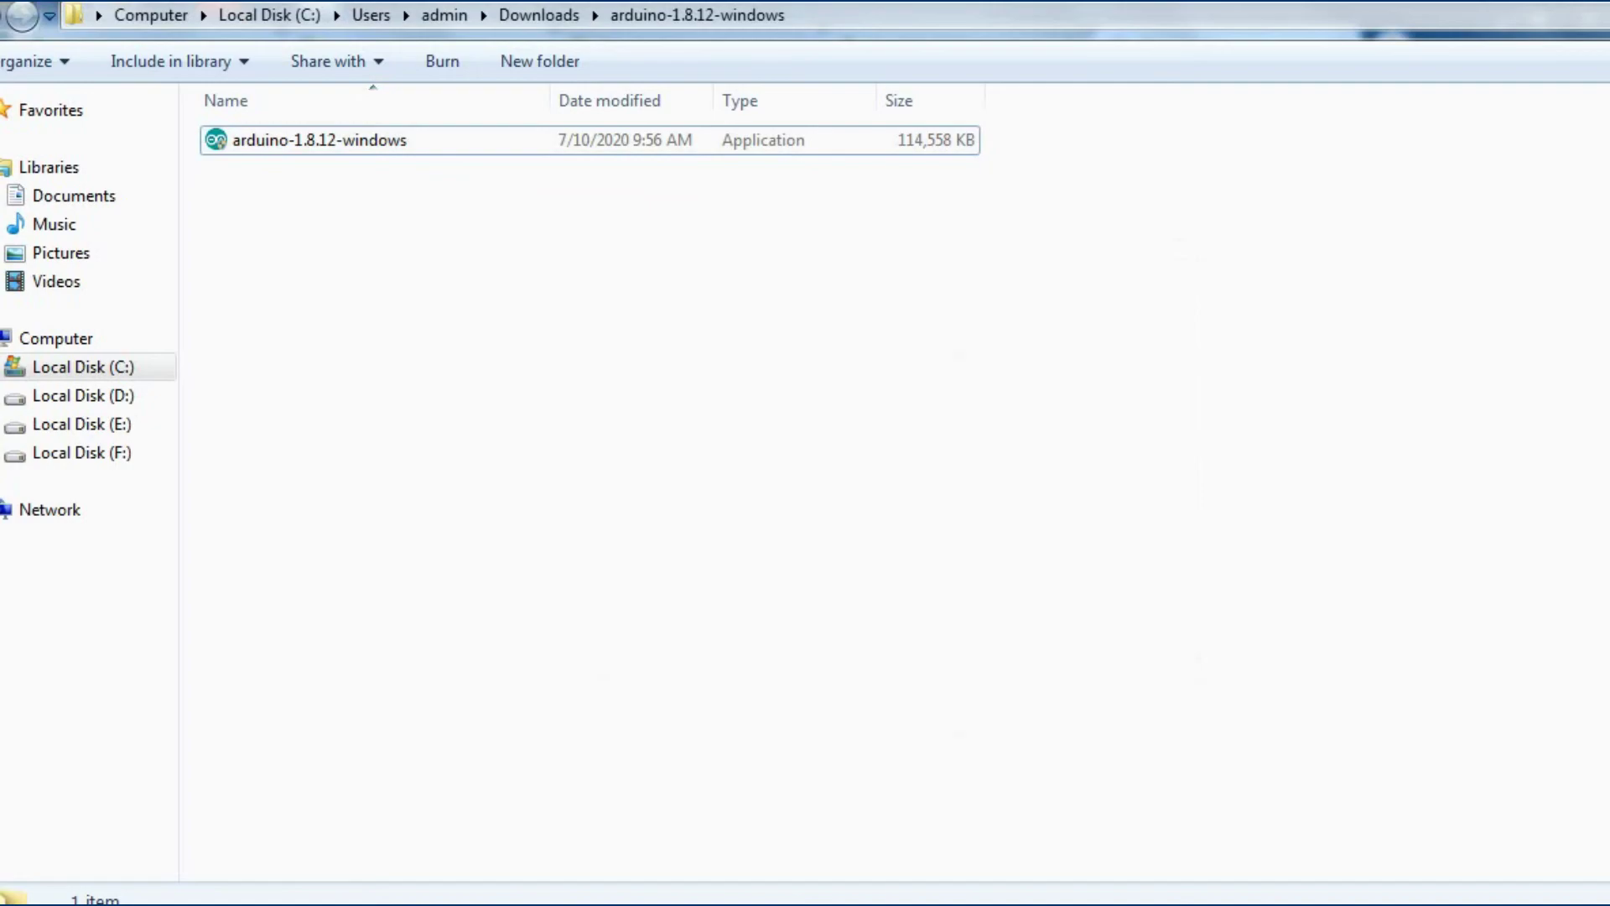
Minimize the Chrome downloads window to reach the desktop and refresh the desktop.
key("alt+Tab")
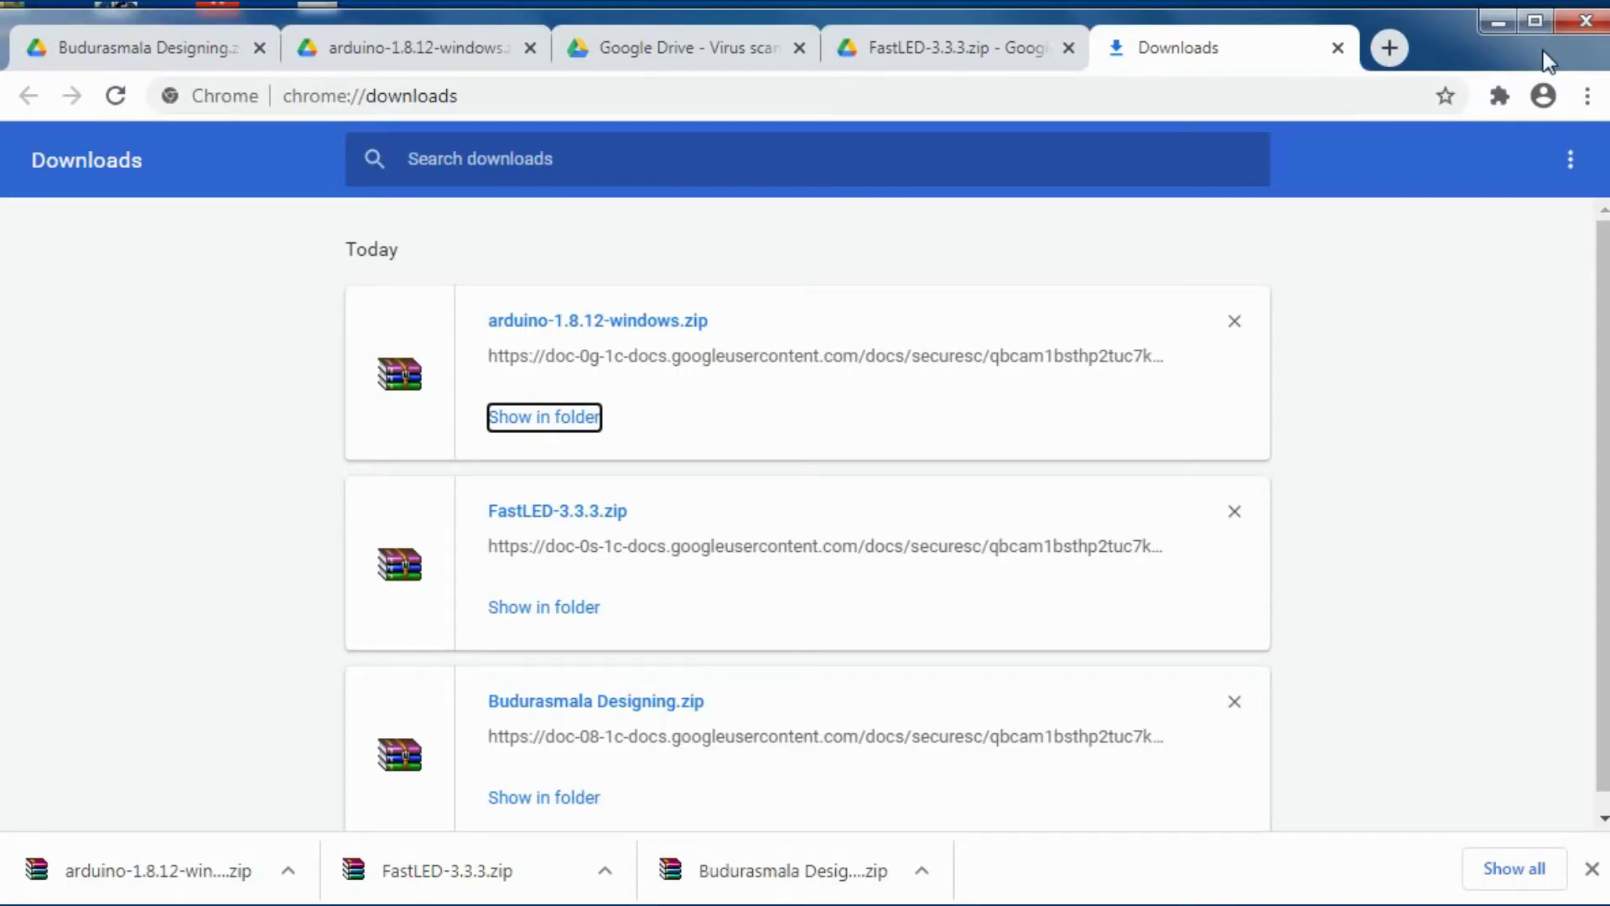
left_click(1481, 22)
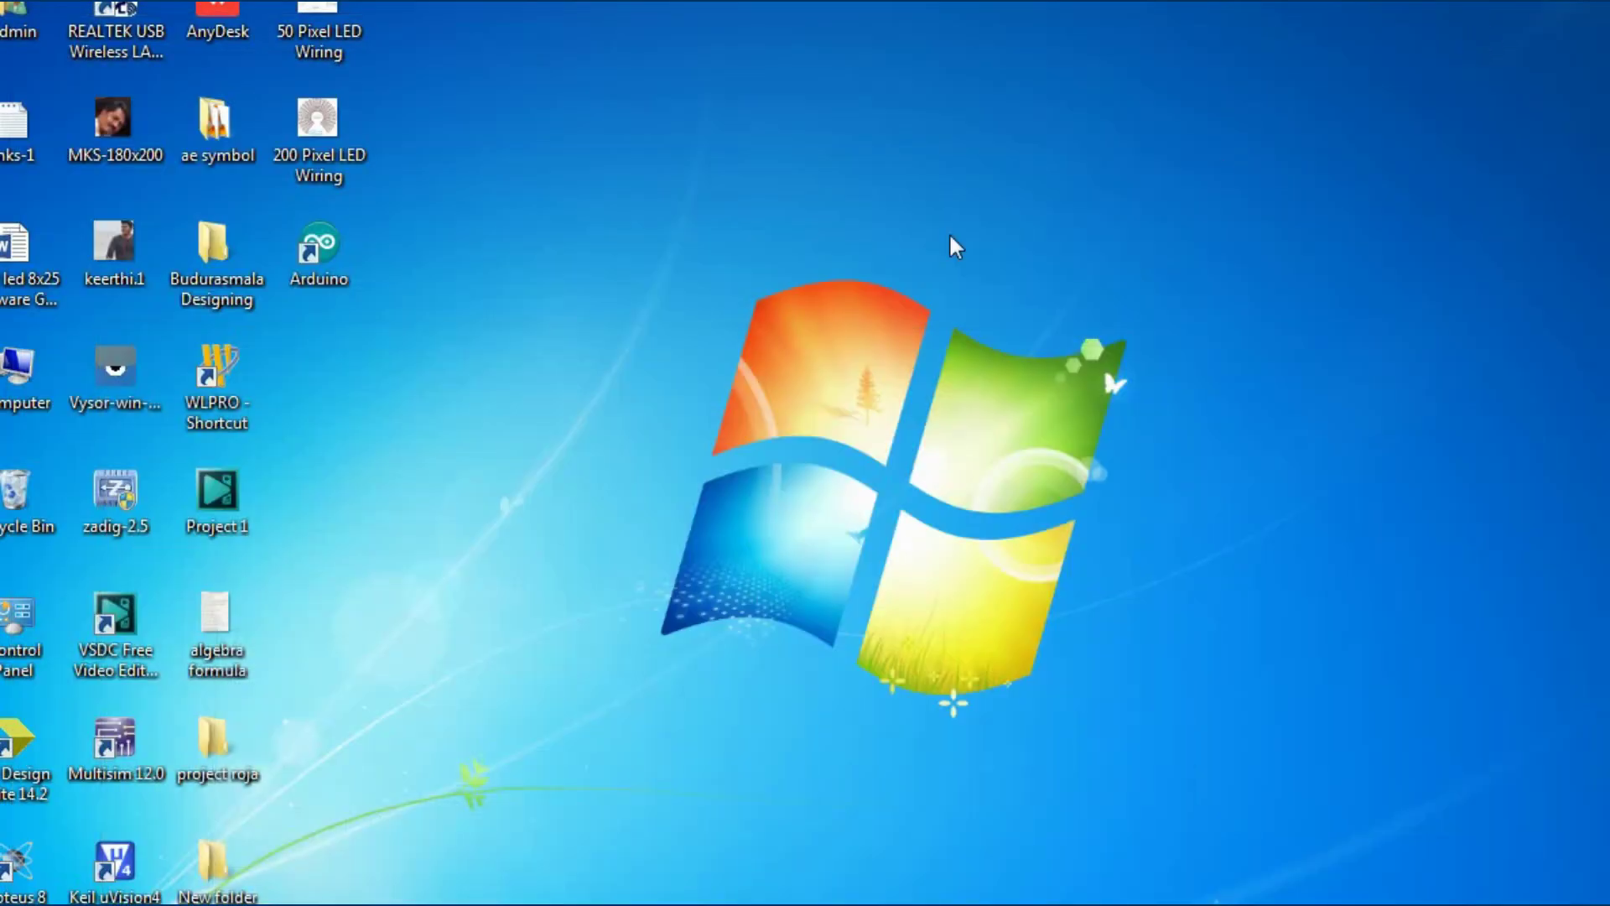
right_click(412, 362)
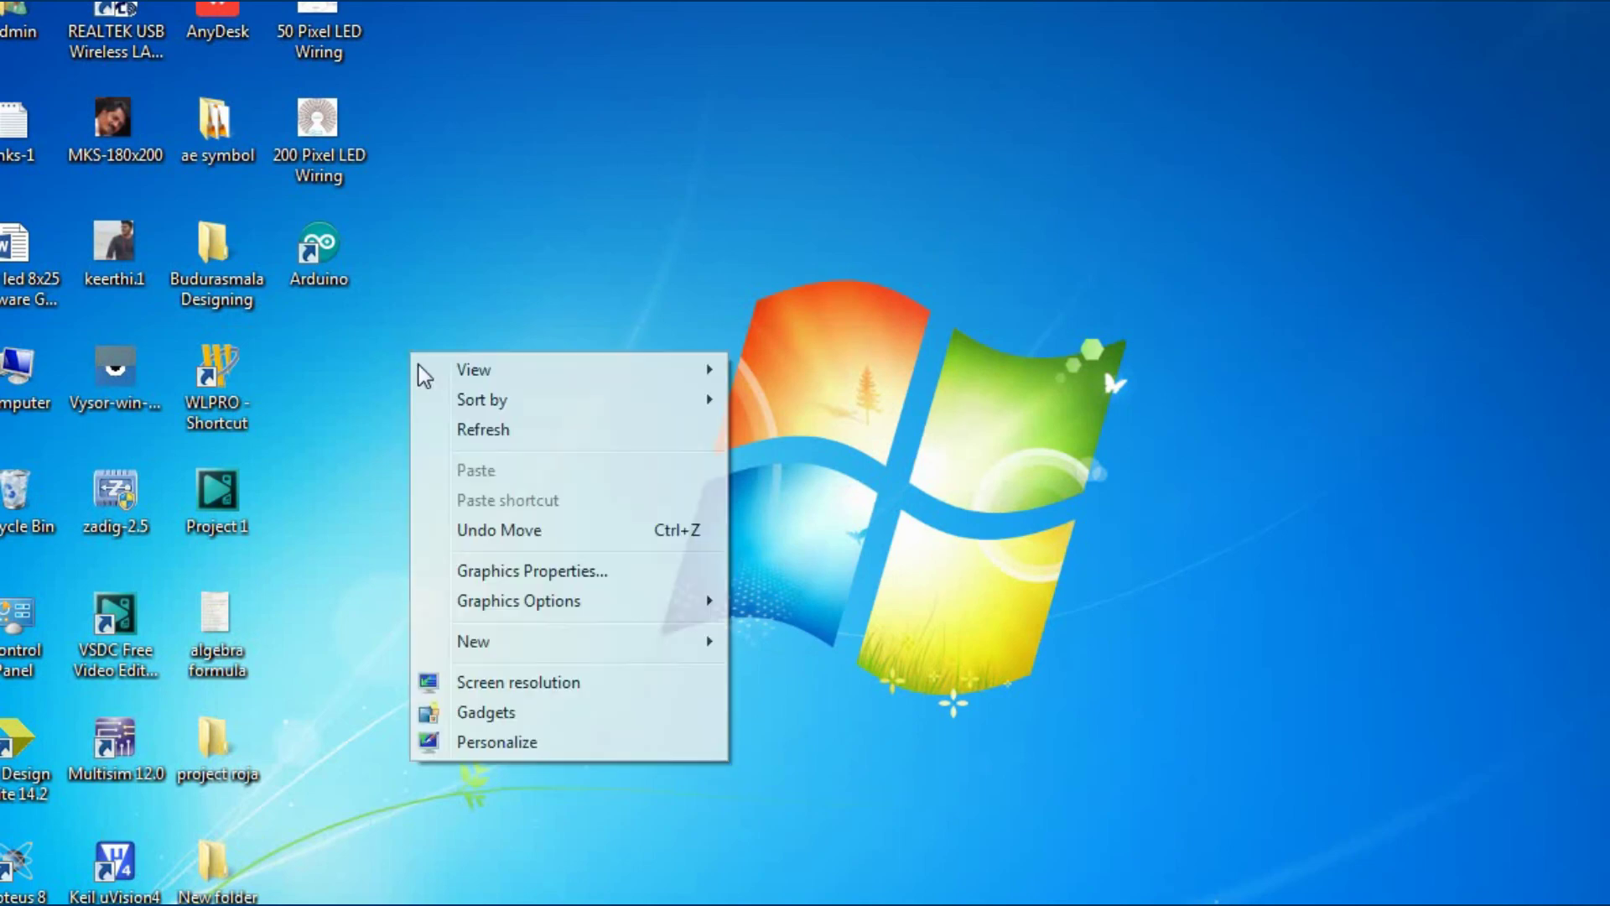
left_click(463, 428)
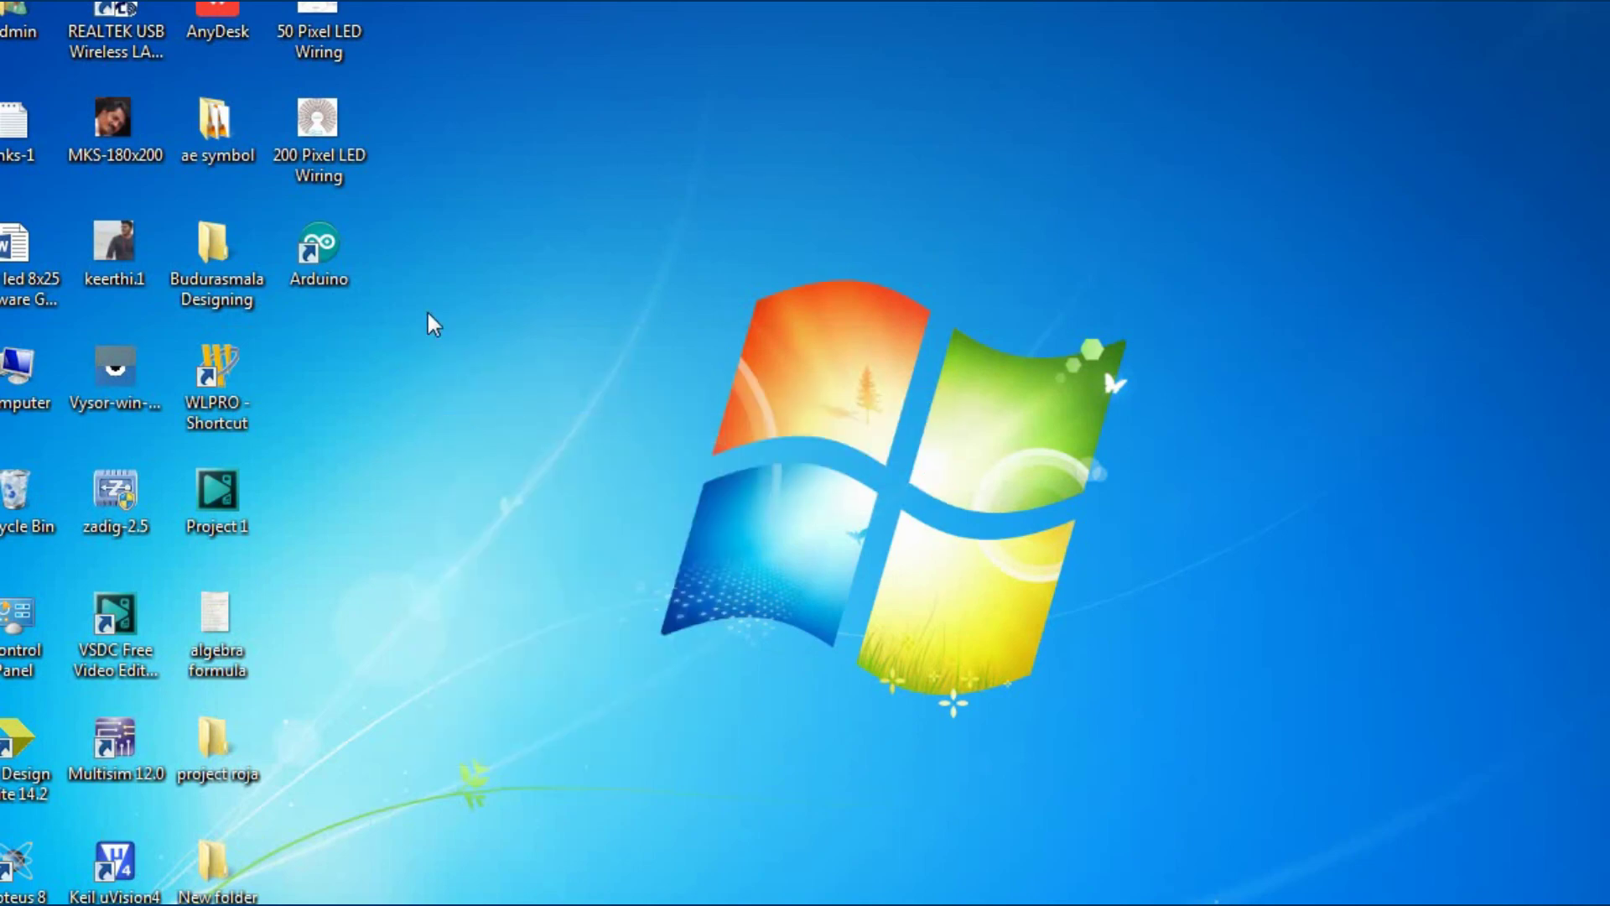
Launch Arduino from the desktop, decline the update offer and reposition the sketch window.
double_click(337, 245)
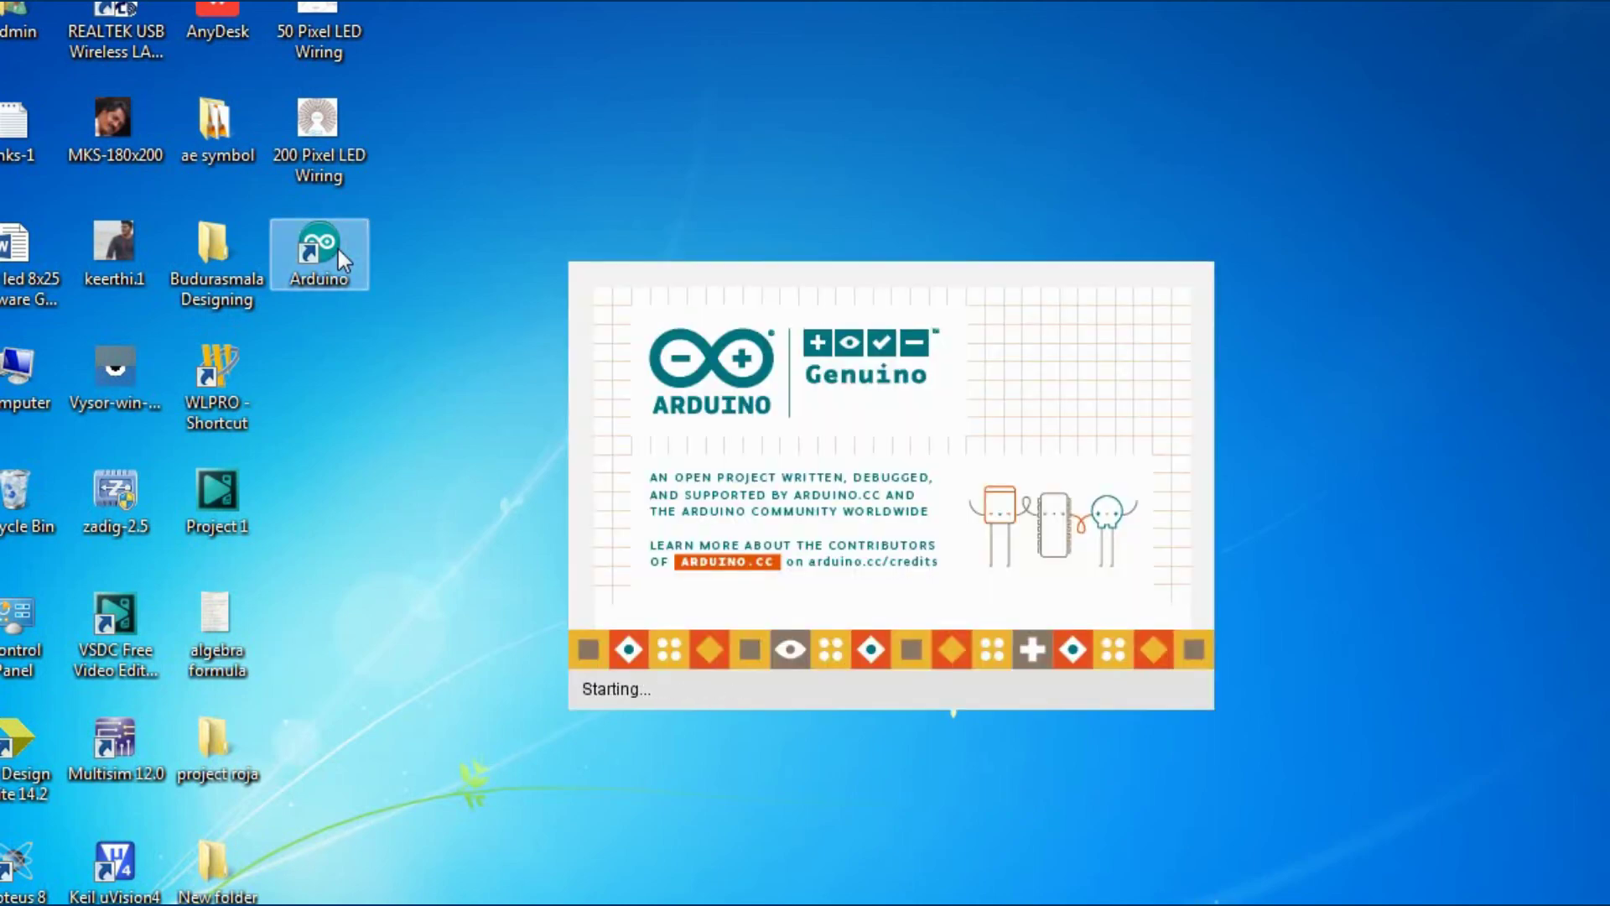
left_click_drag(863, 103, 681, 59)
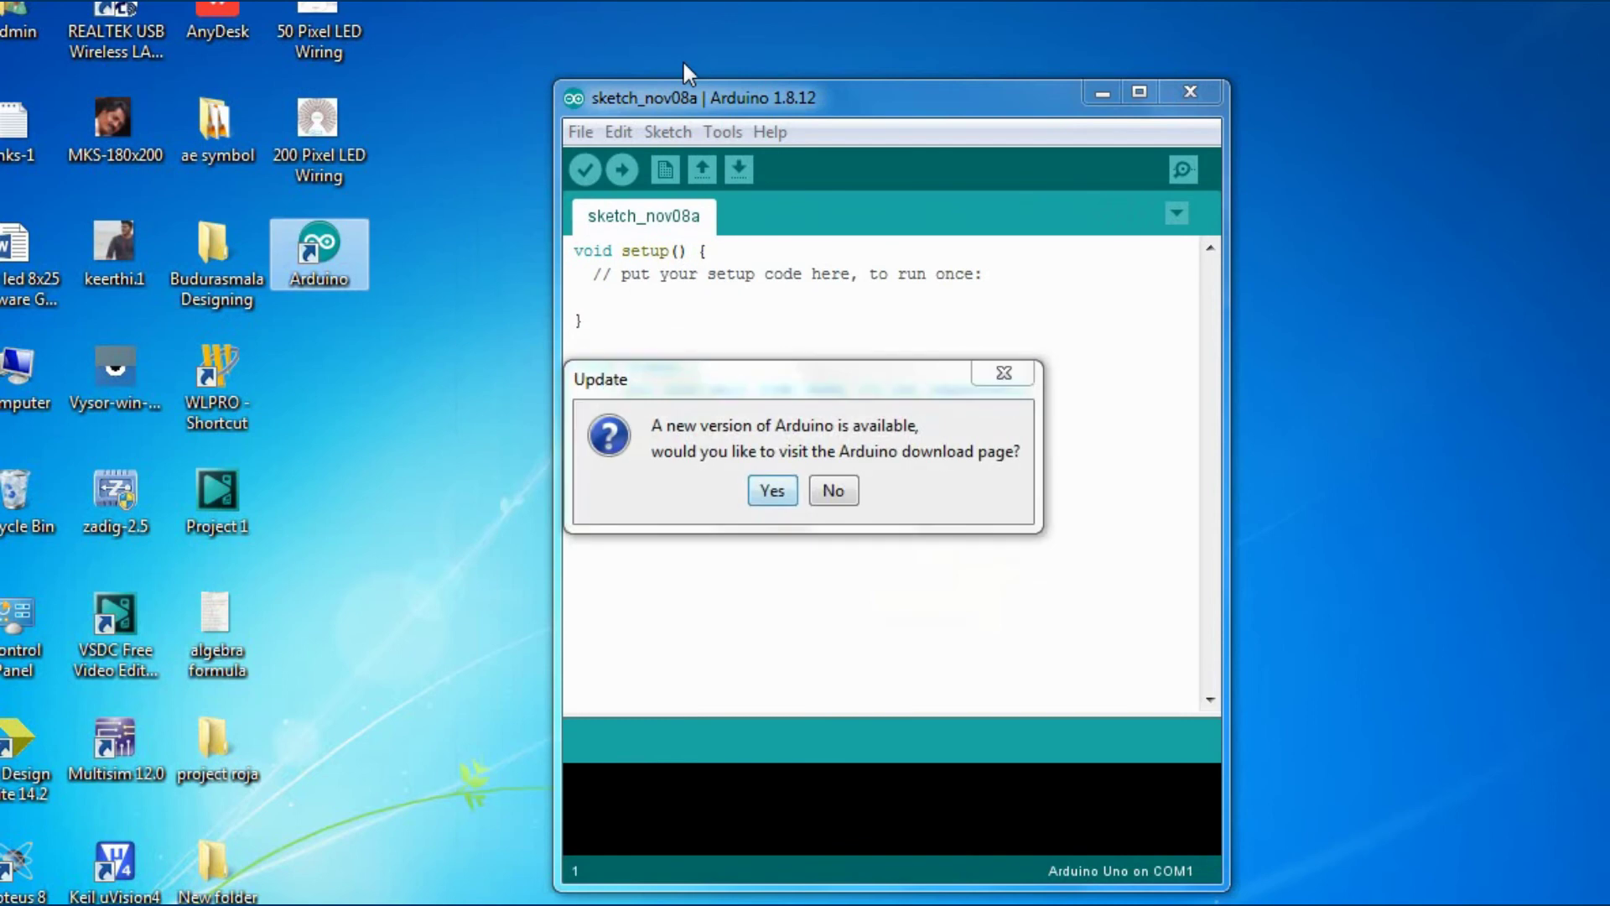
left_click(832, 492)
left_click_drag(881, 97, 765, 49)
left_click(729, 275)
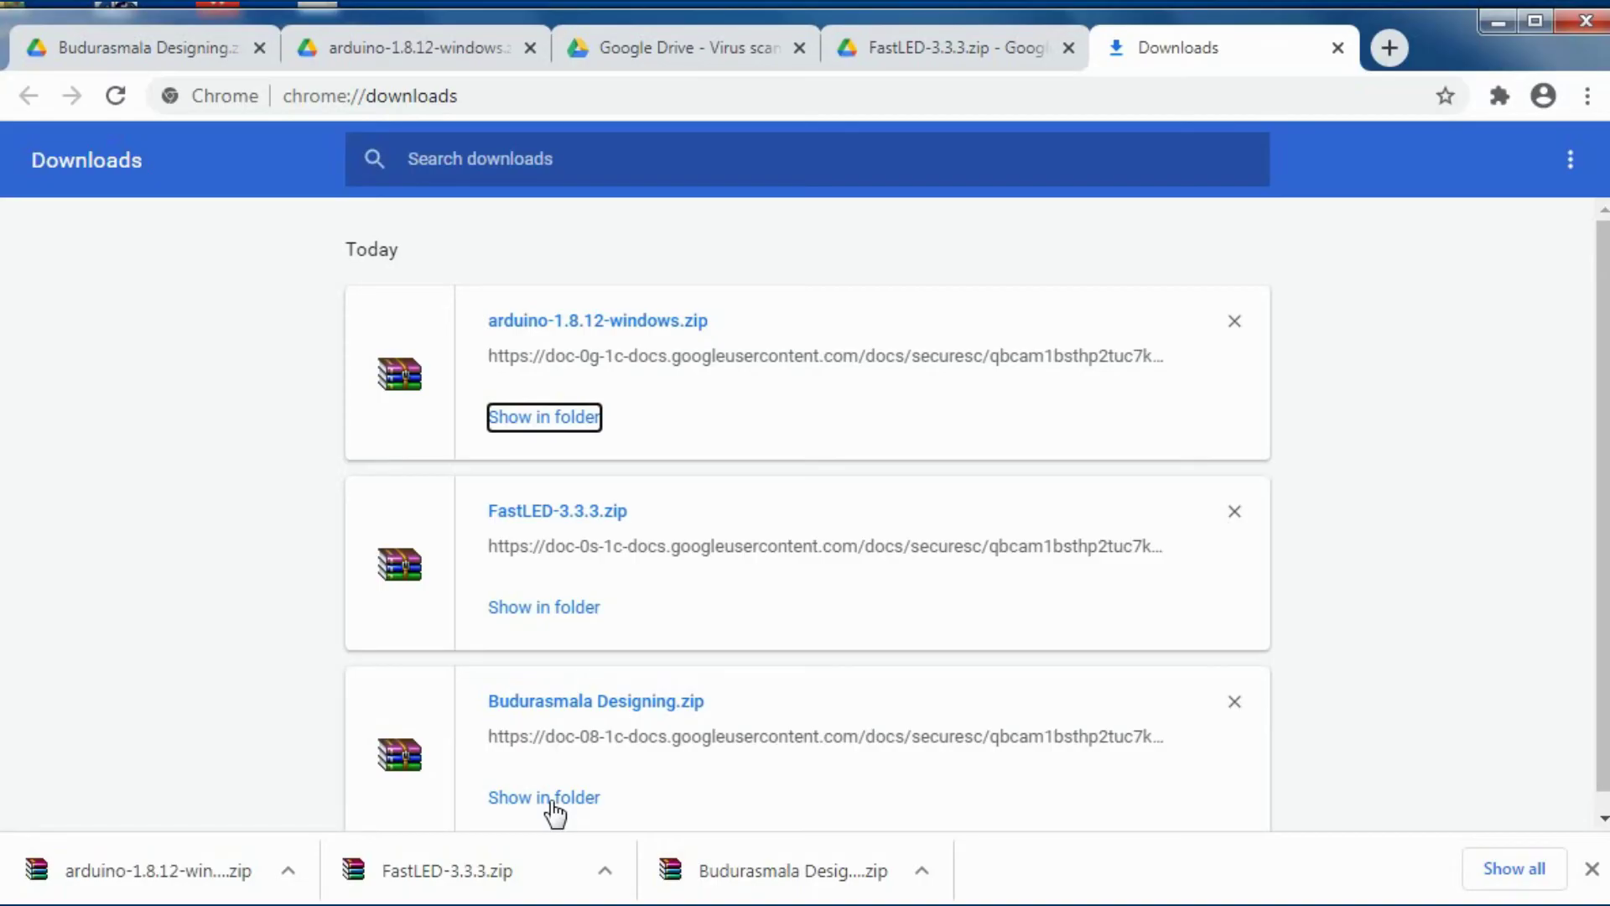
Copy the FastLED-3.3.3 zip file from the Downloads folder and paste it onto the desktop.
left_click(560, 609)
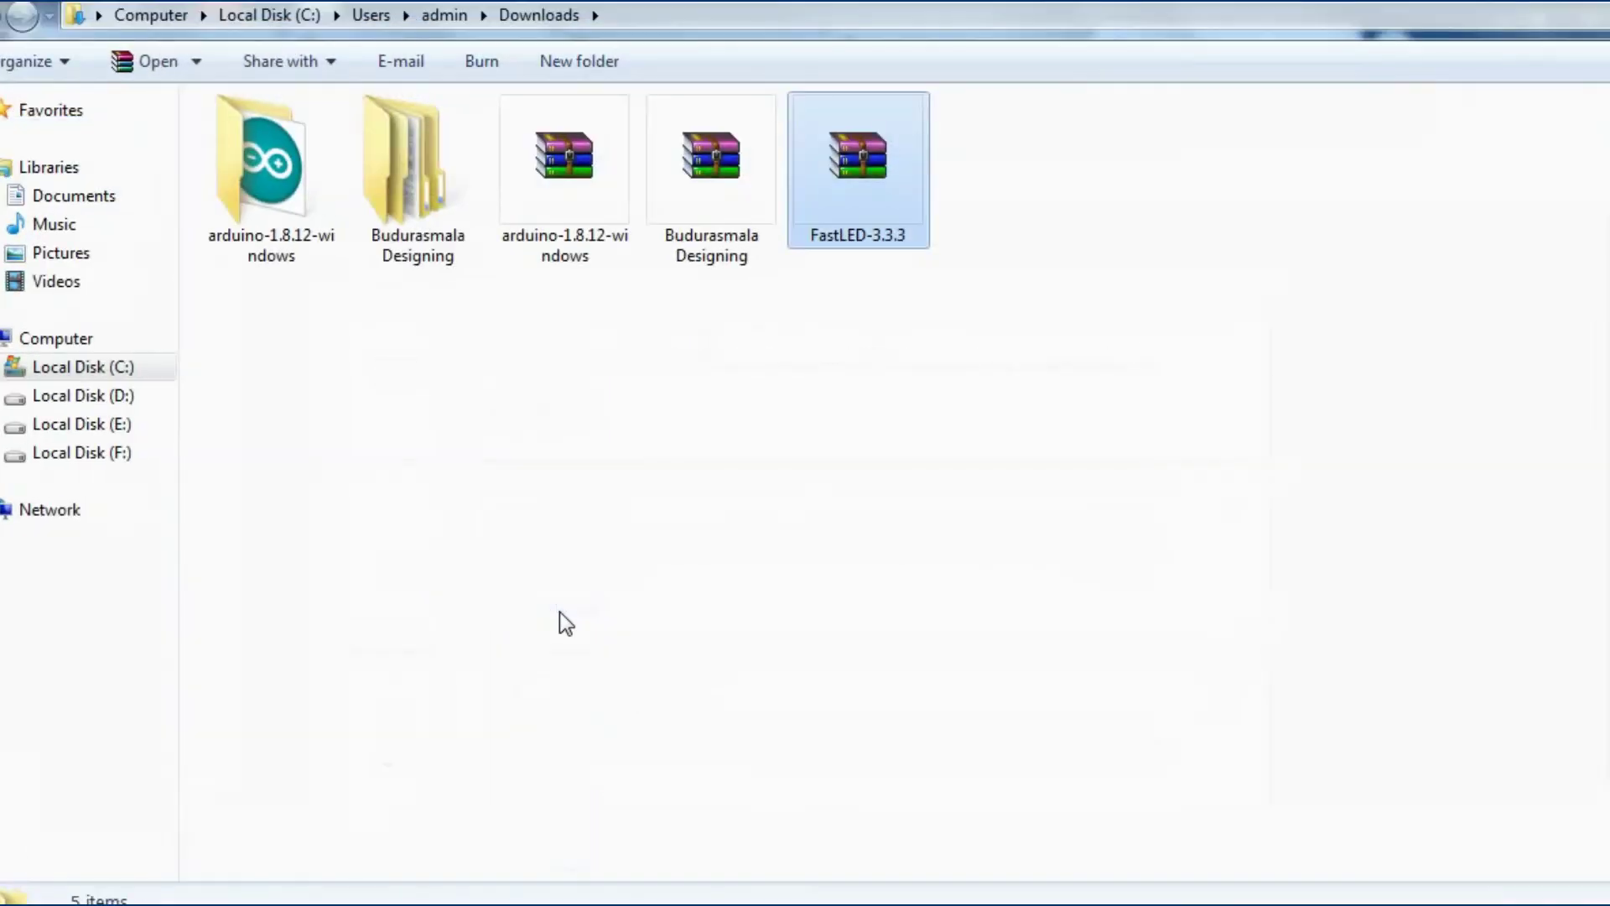
right_click(855, 203)
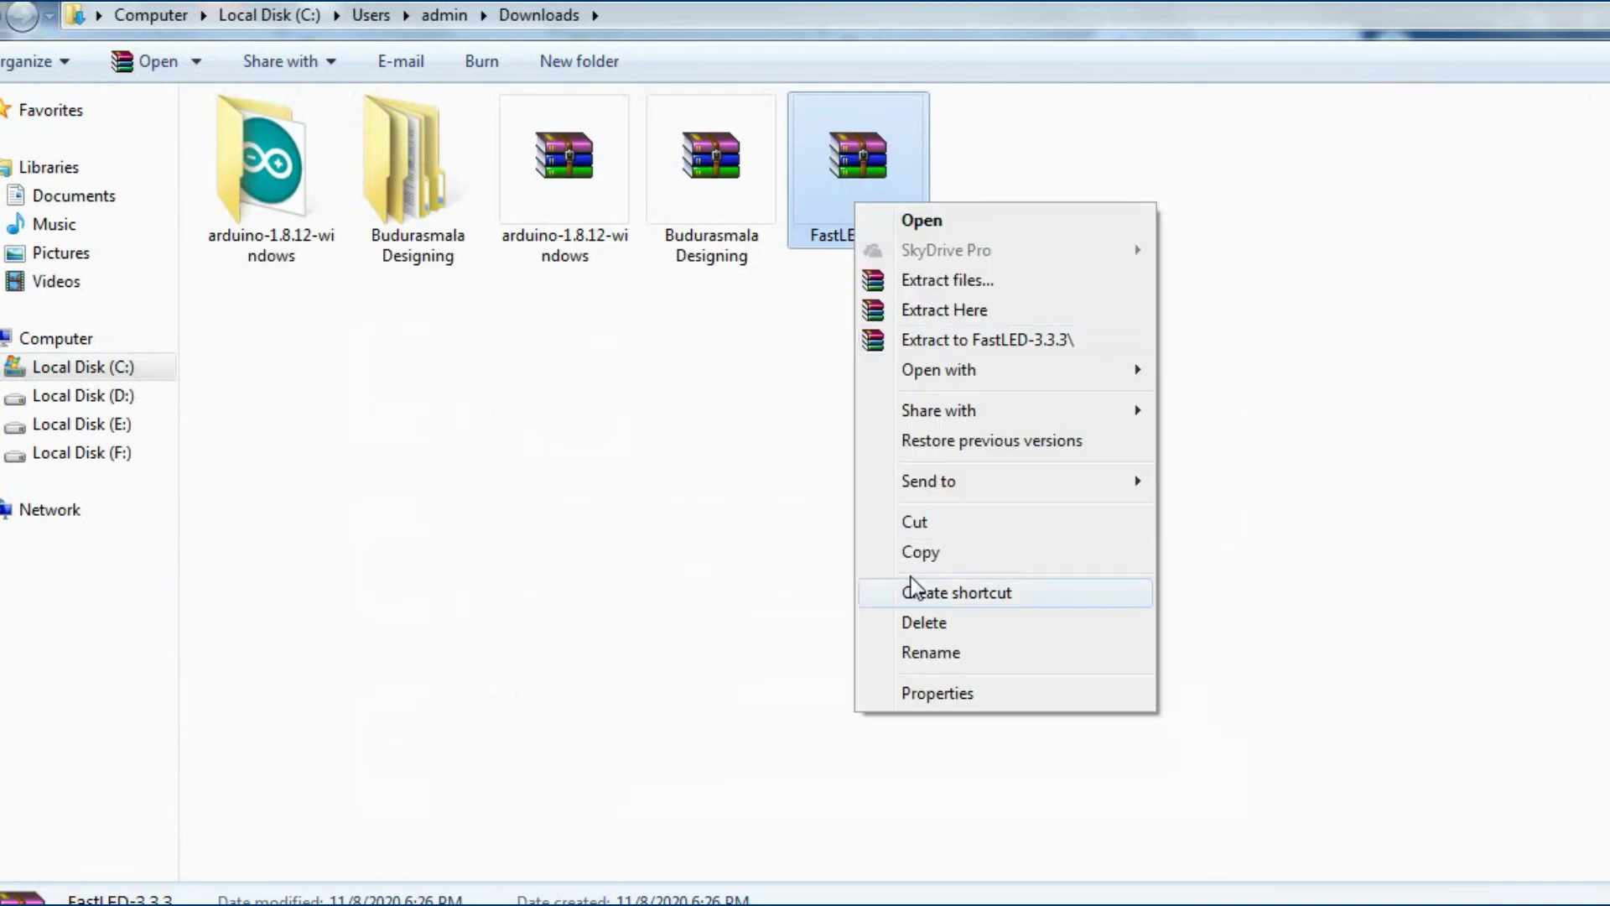
left_click(931, 553)
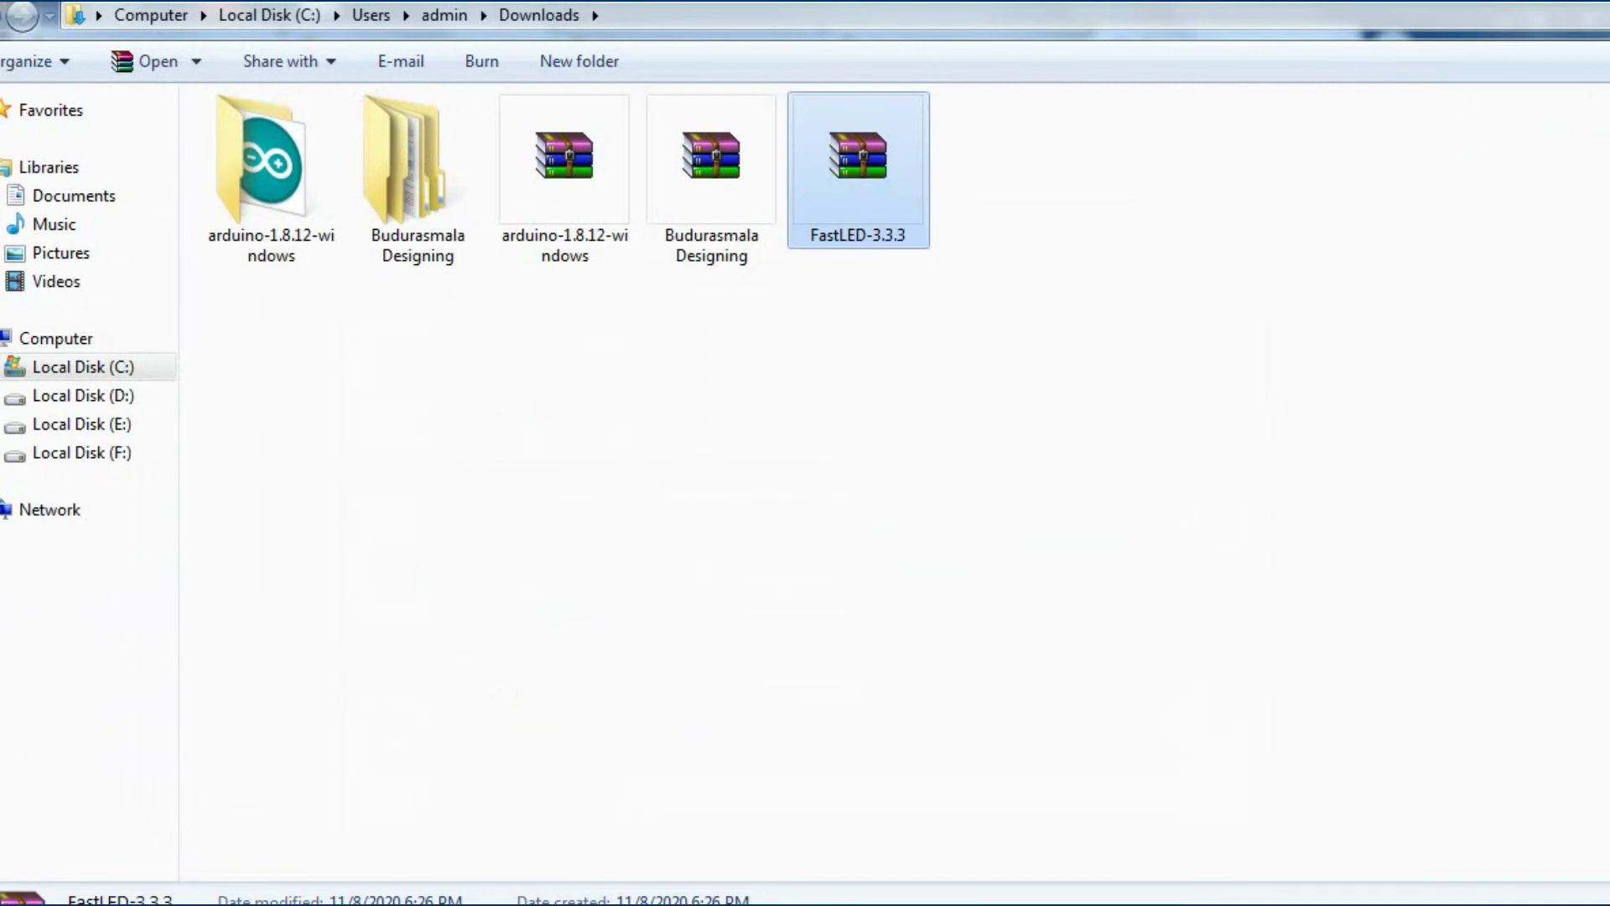
key("alt+Tab")
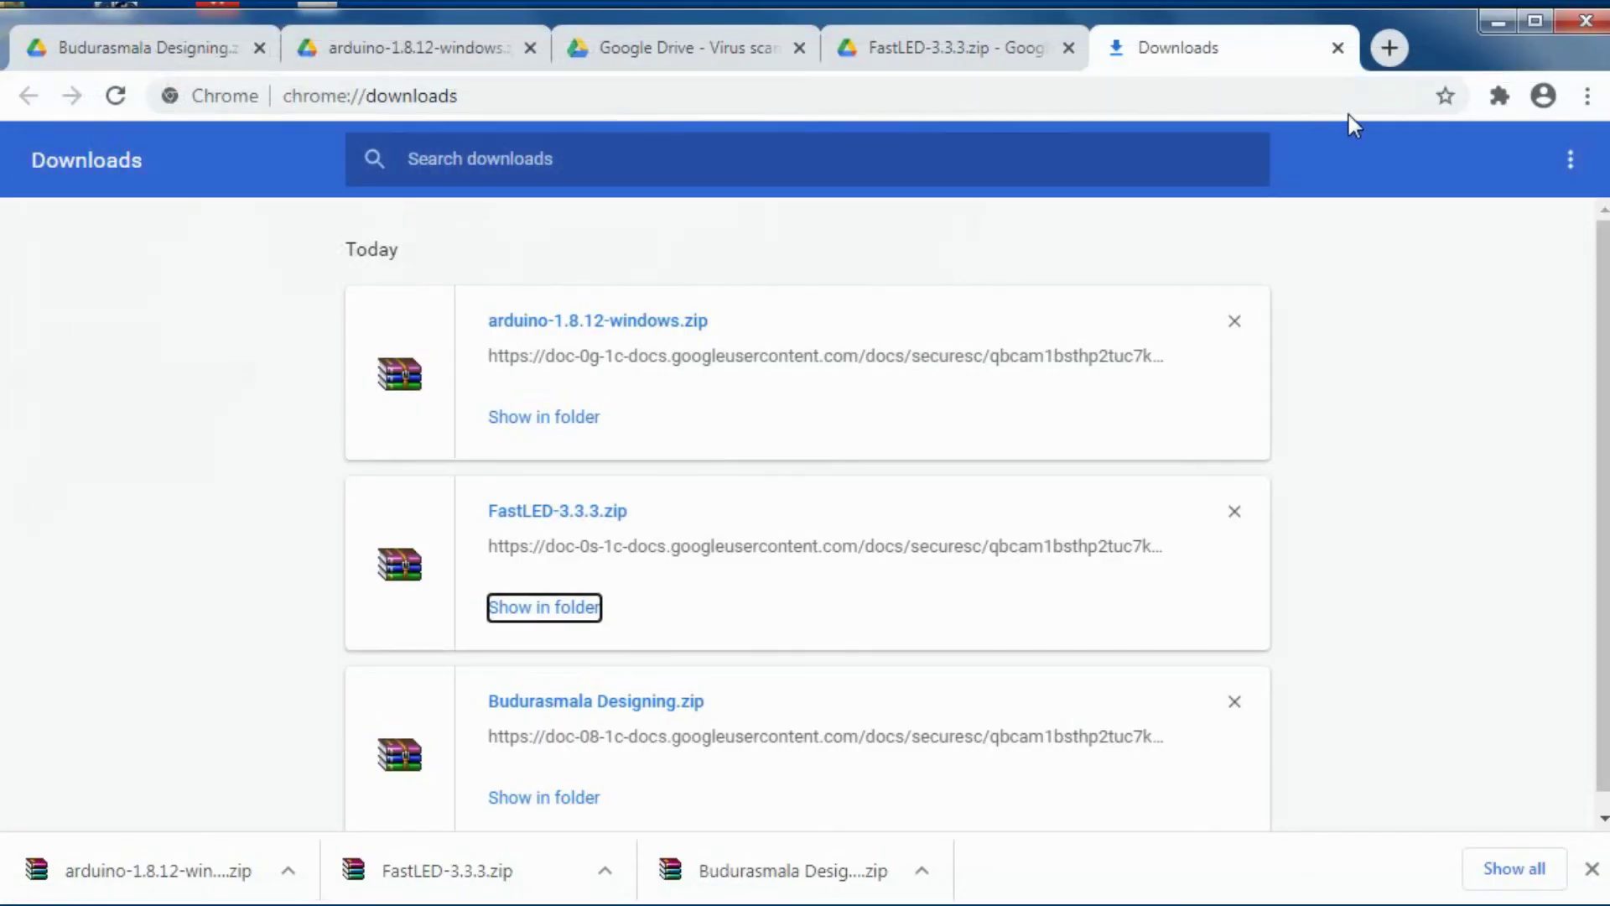
left_click(1497, 25)
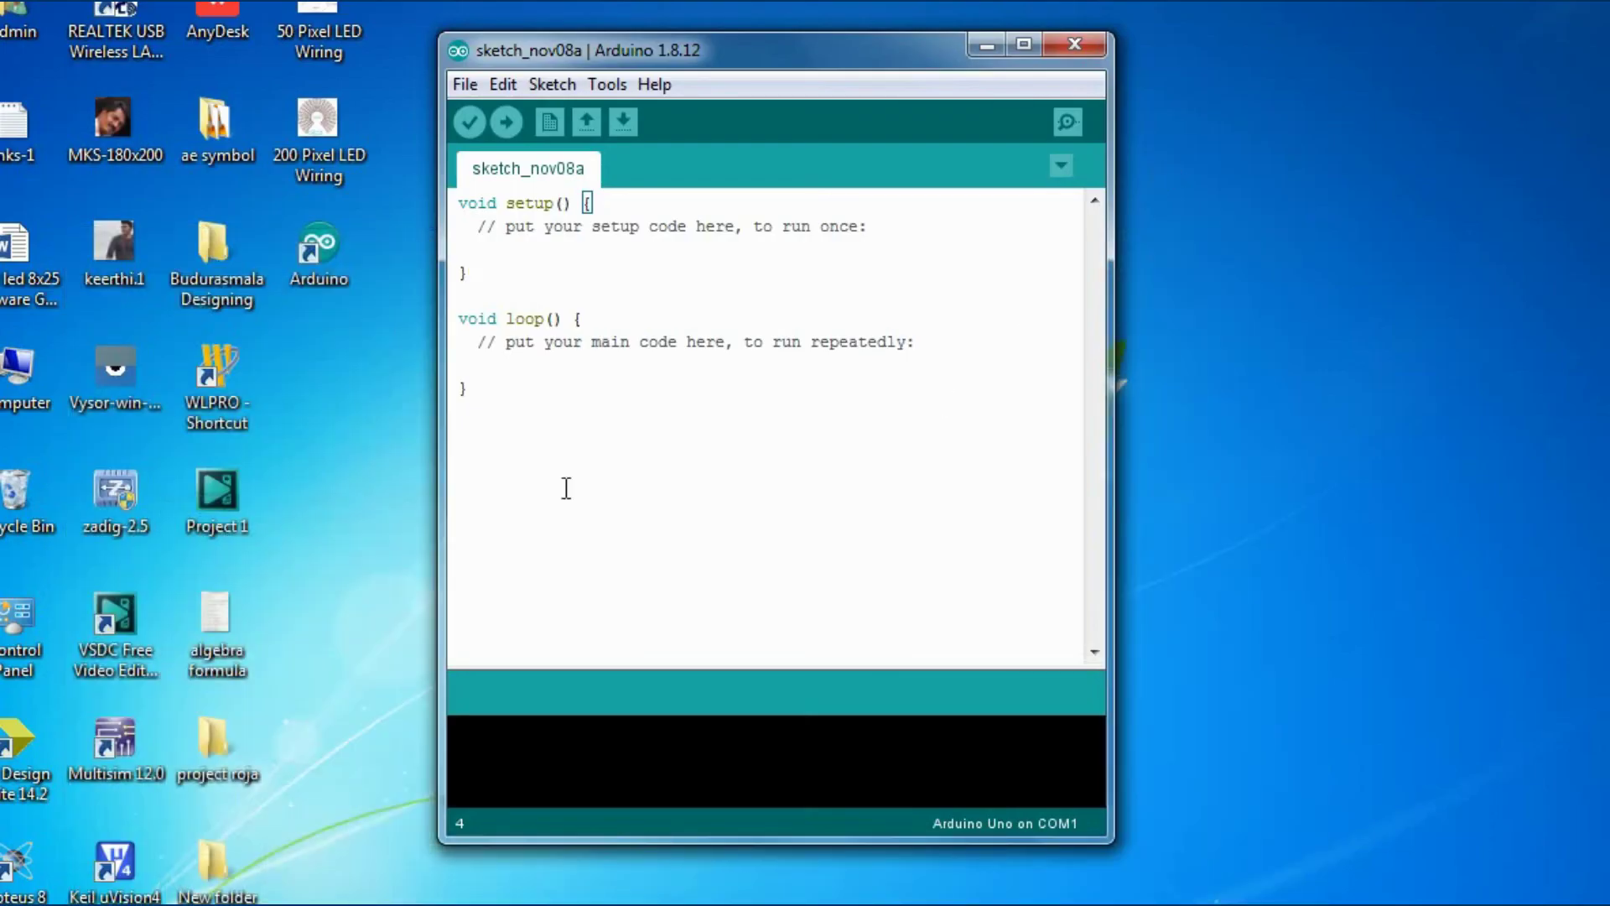
right_click(298, 501)
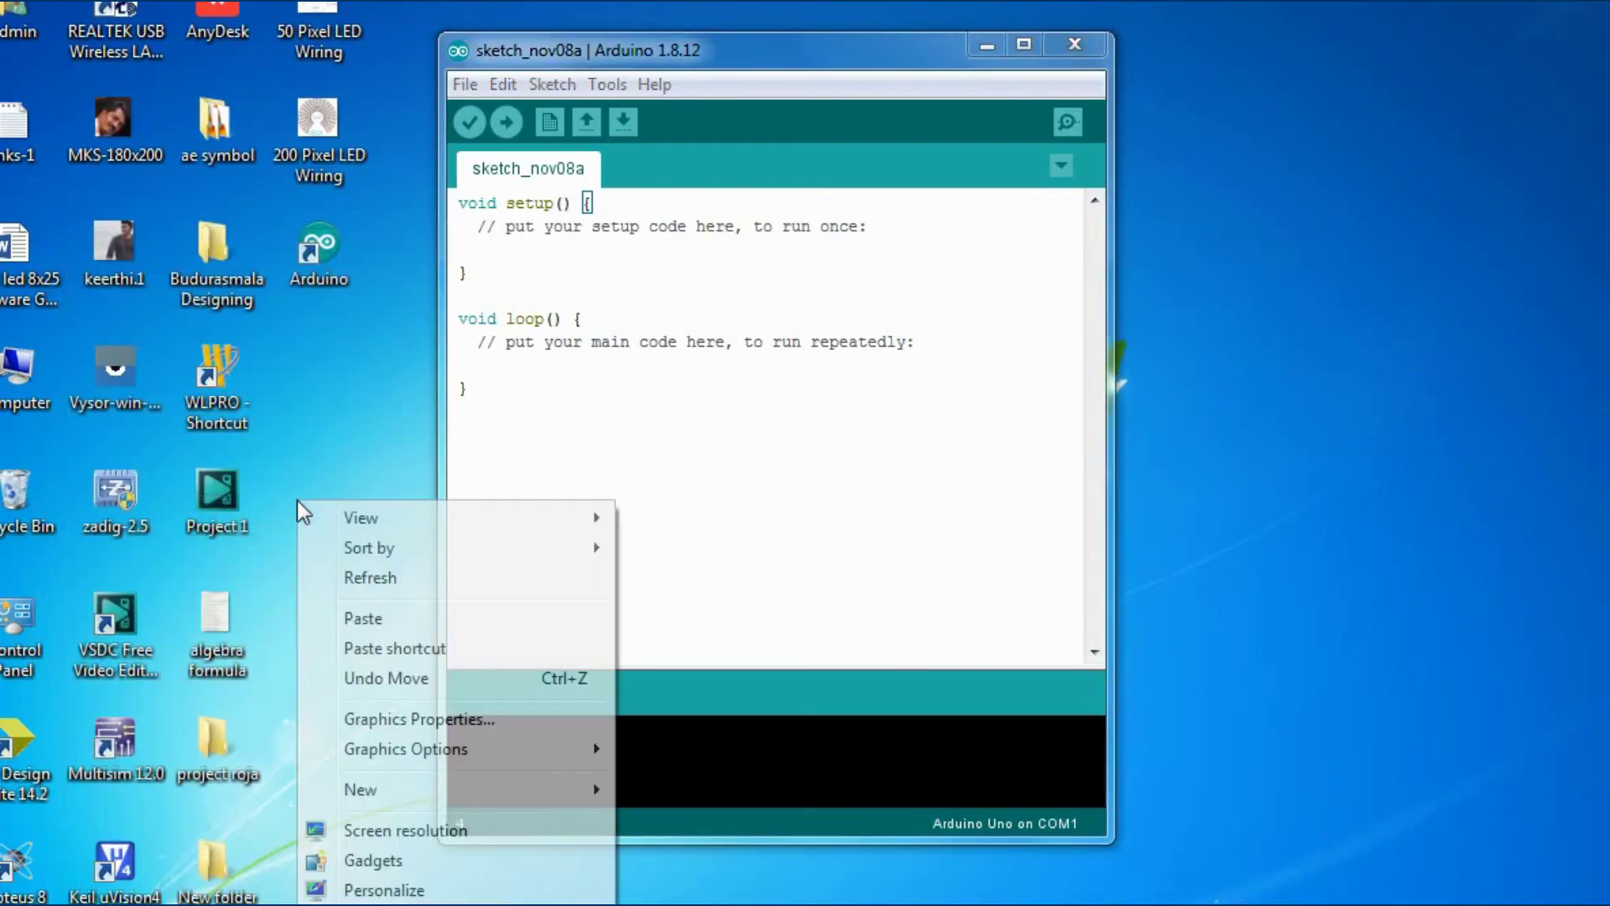
left_click(366, 621)
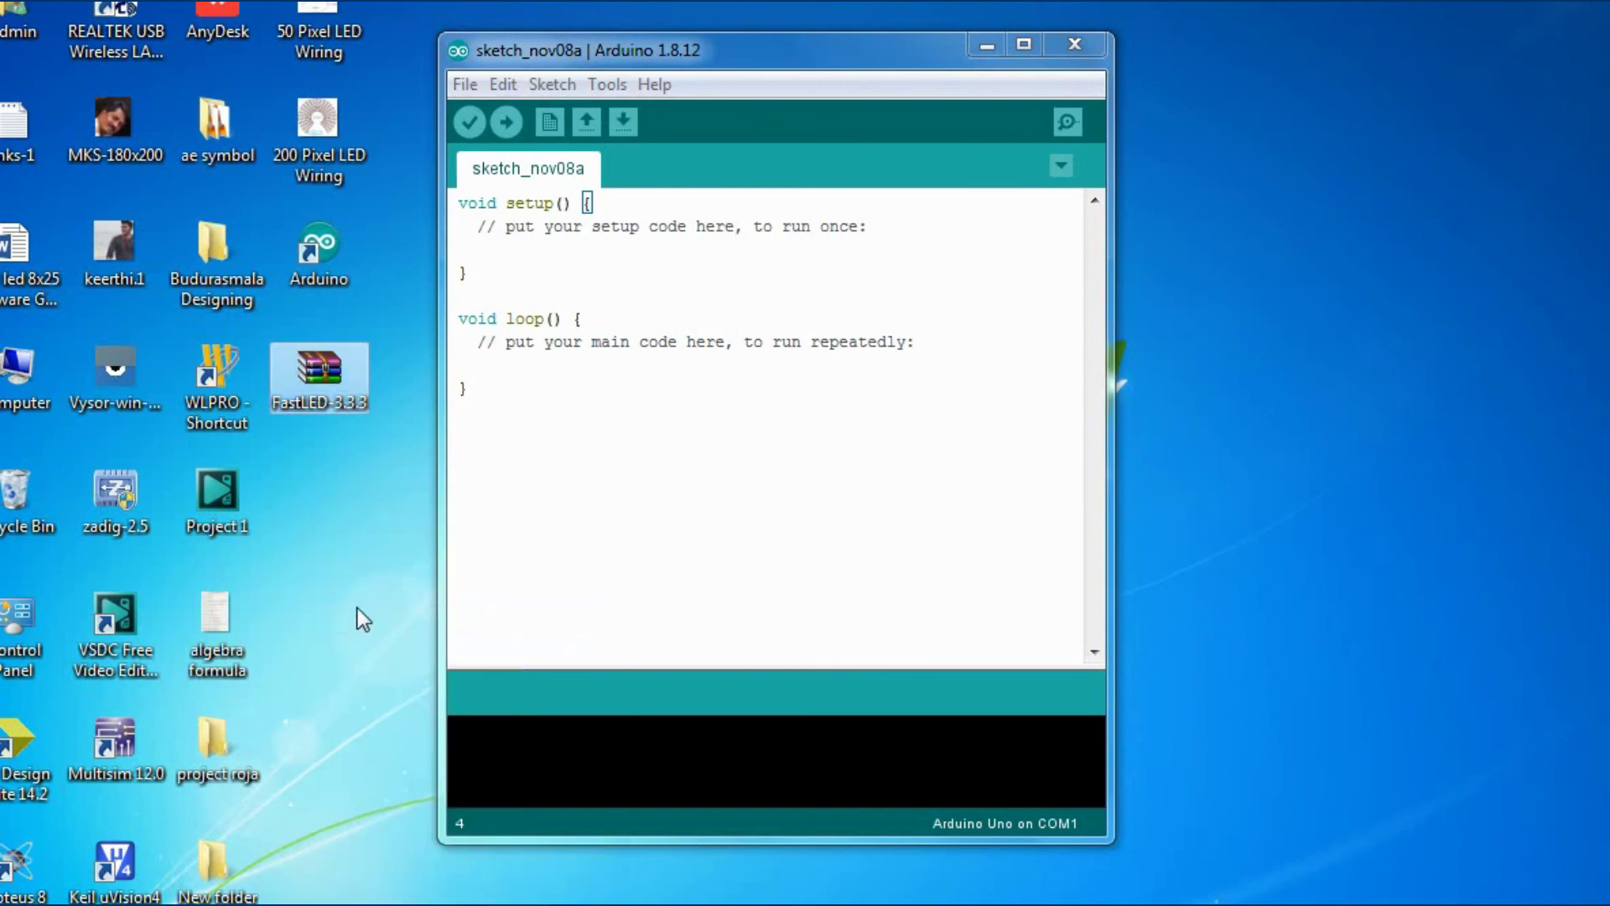
Try to add FastLED-3.3.3.zip from the desktop to Arduino as a ZIP library.
left_click(564, 92)
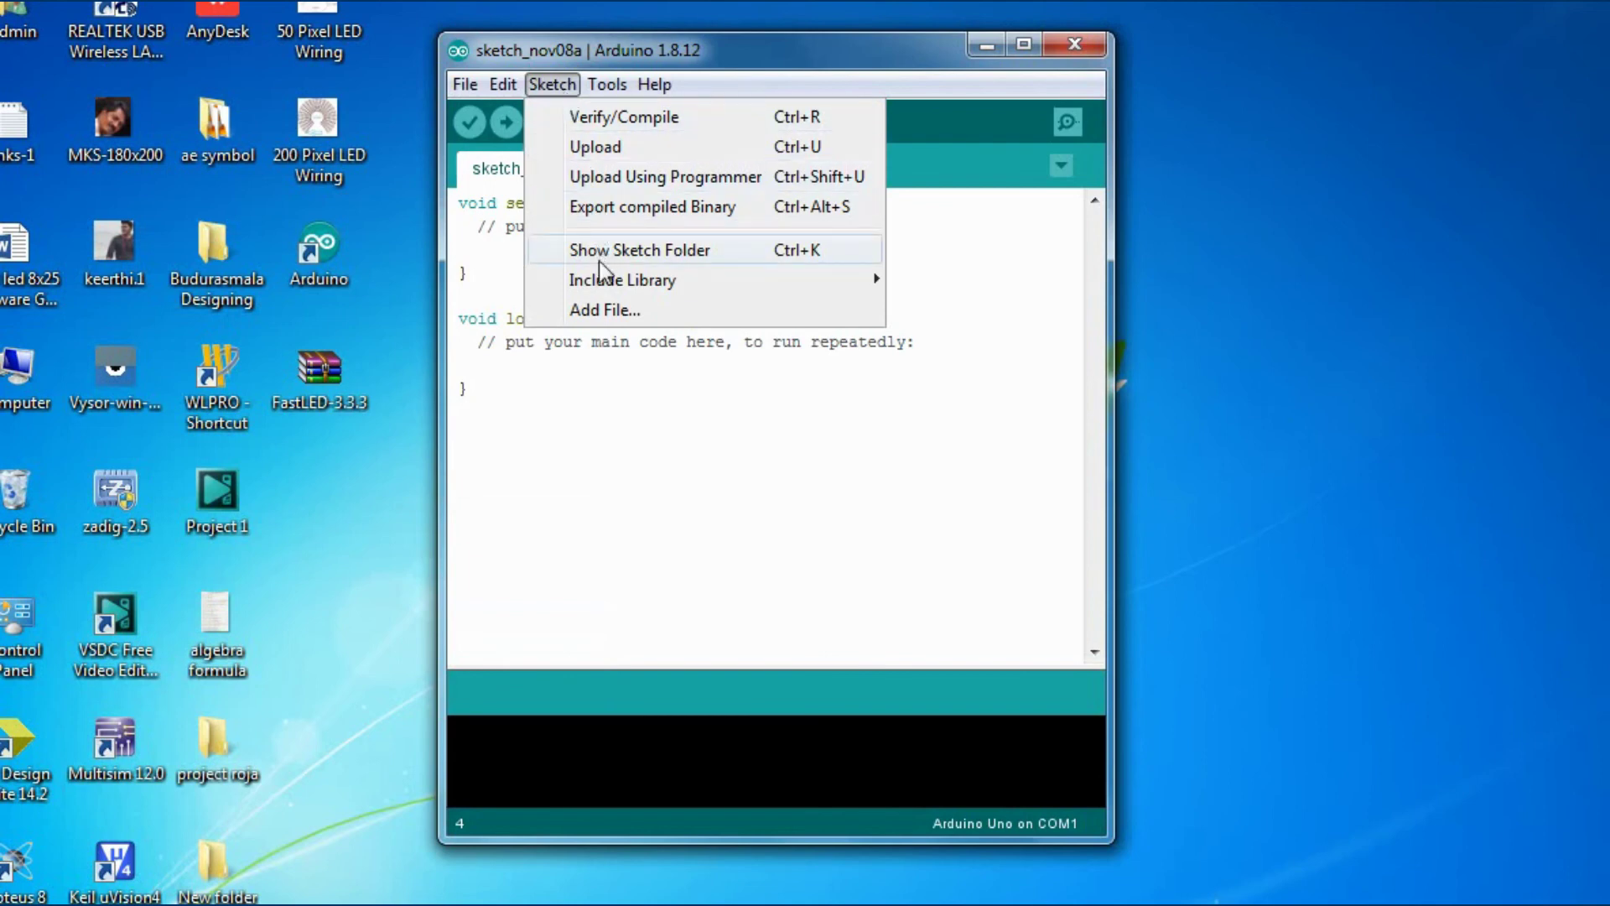
mouse_move(602, 277)
mouse_move(704, 290)
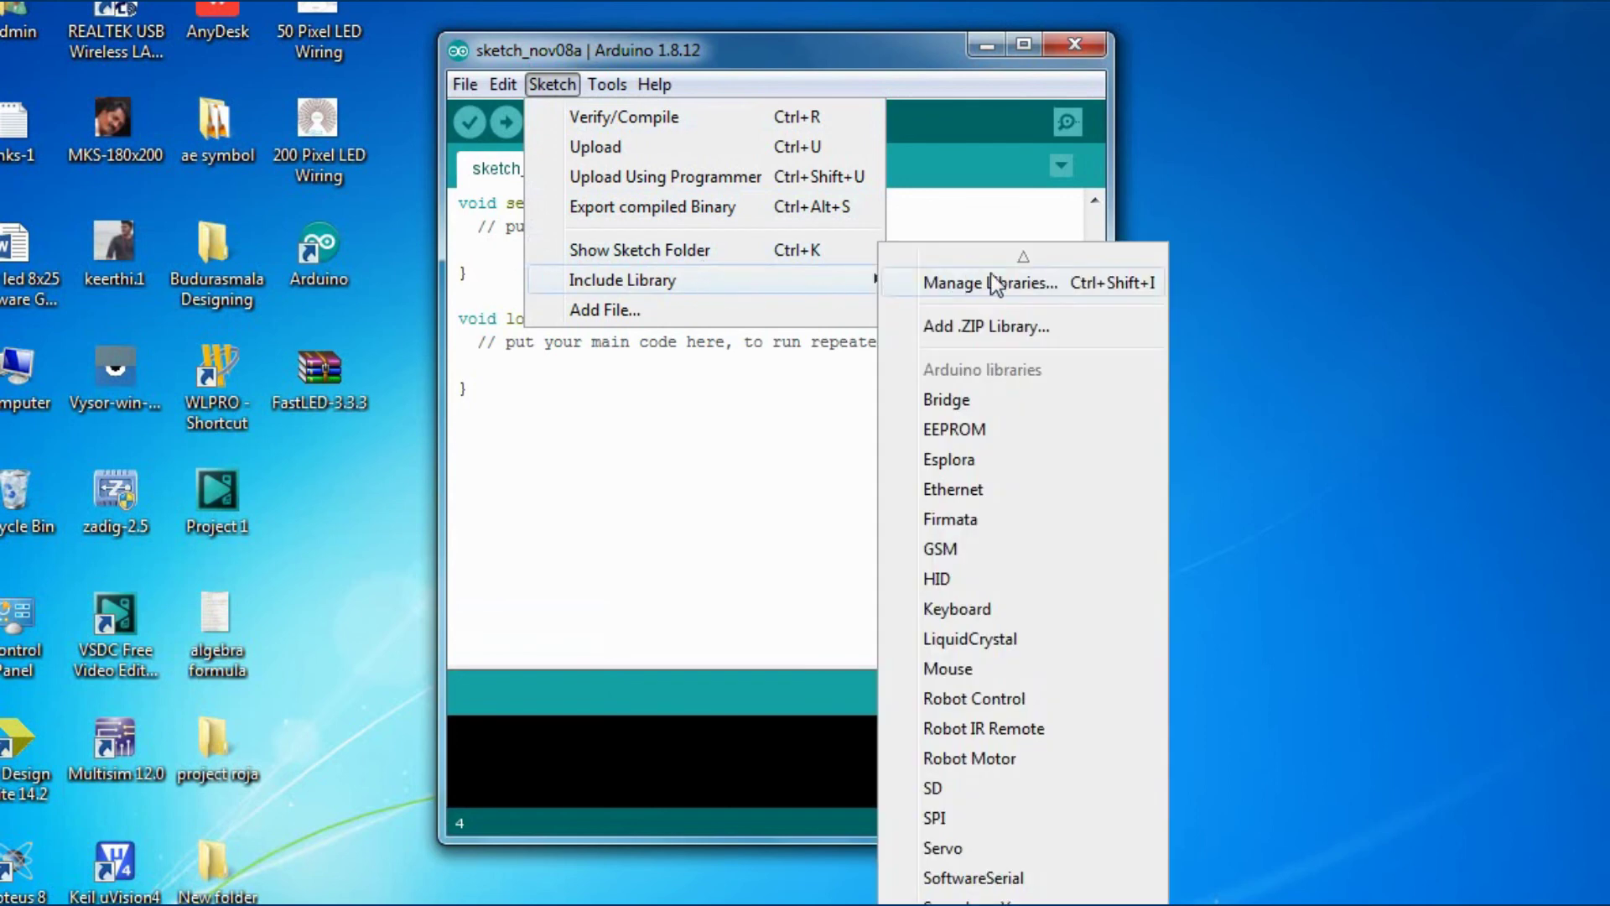
left_click(975, 327)
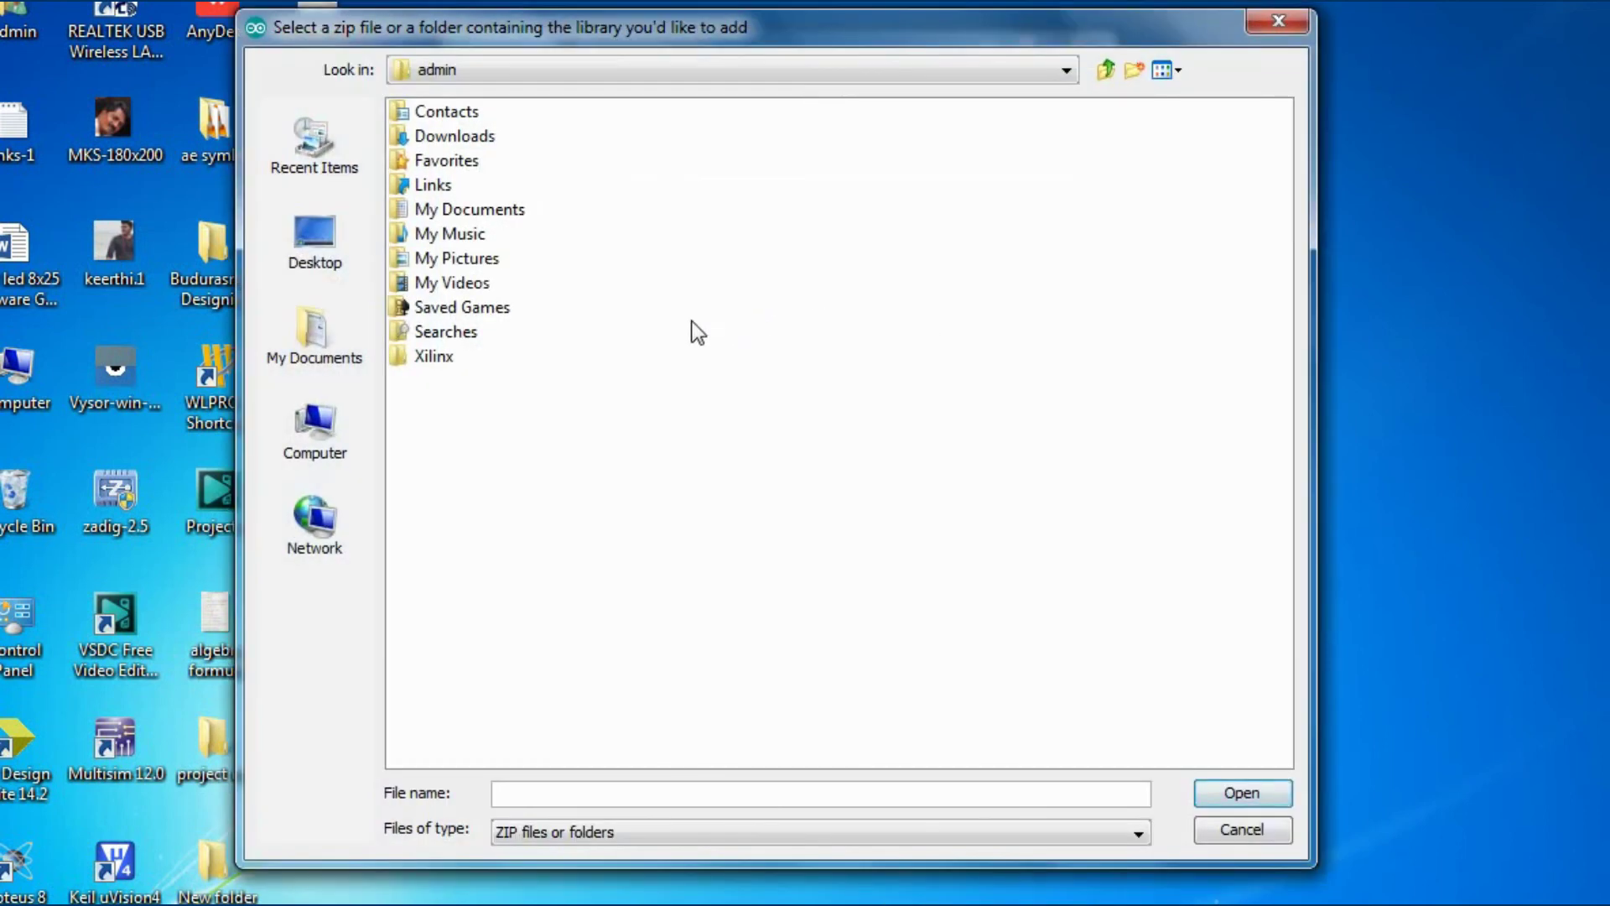
left_click(318, 270)
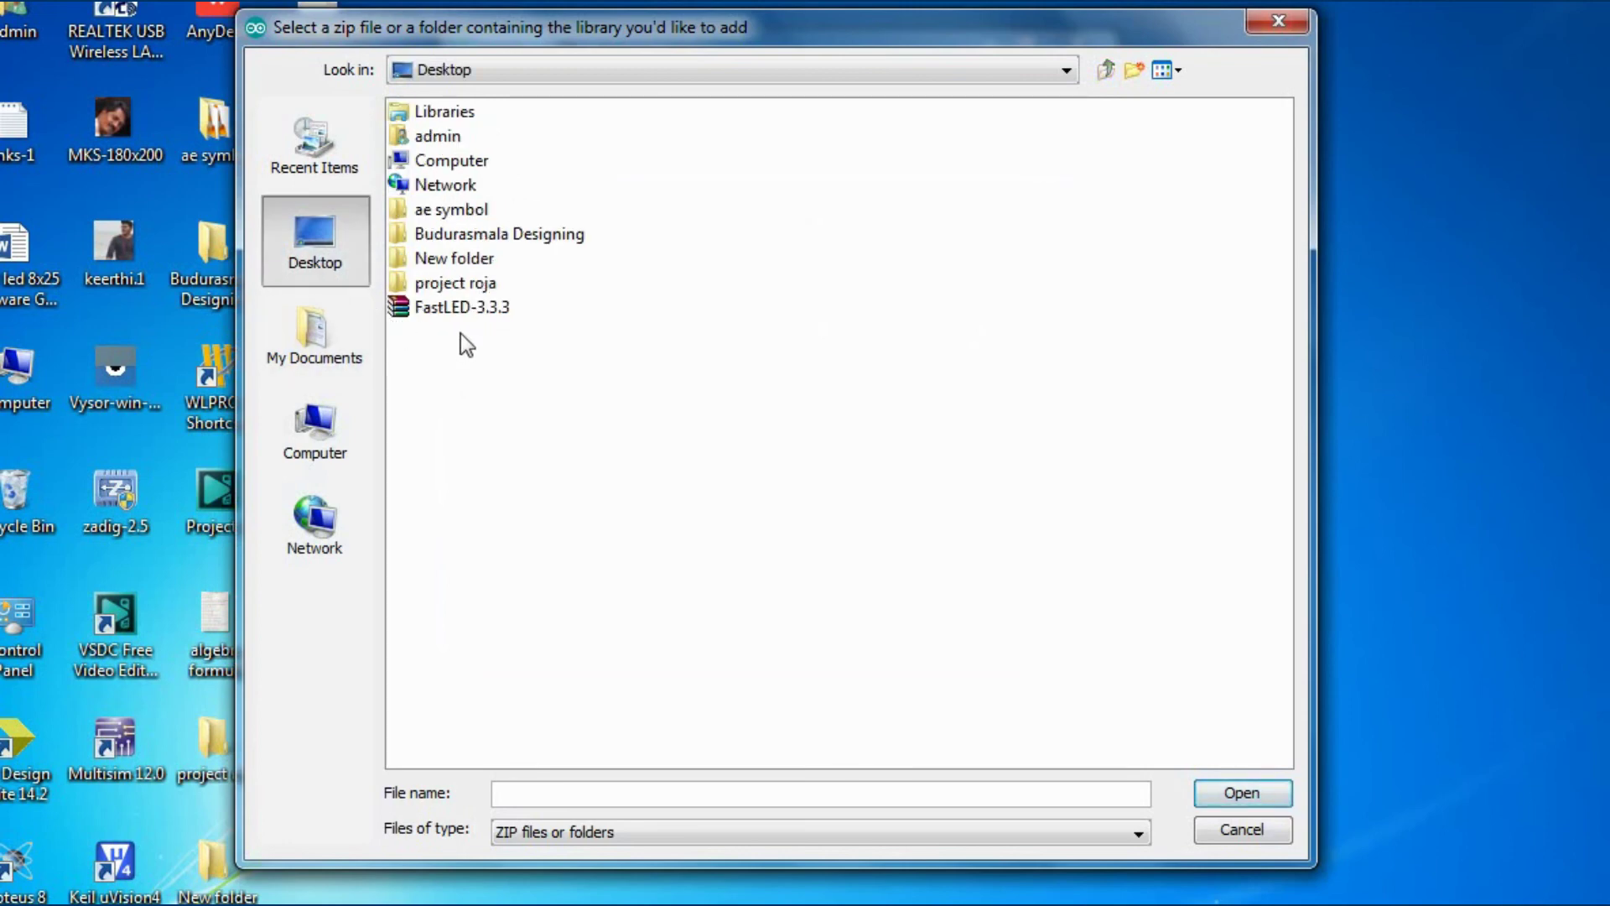
left_click(463, 315)
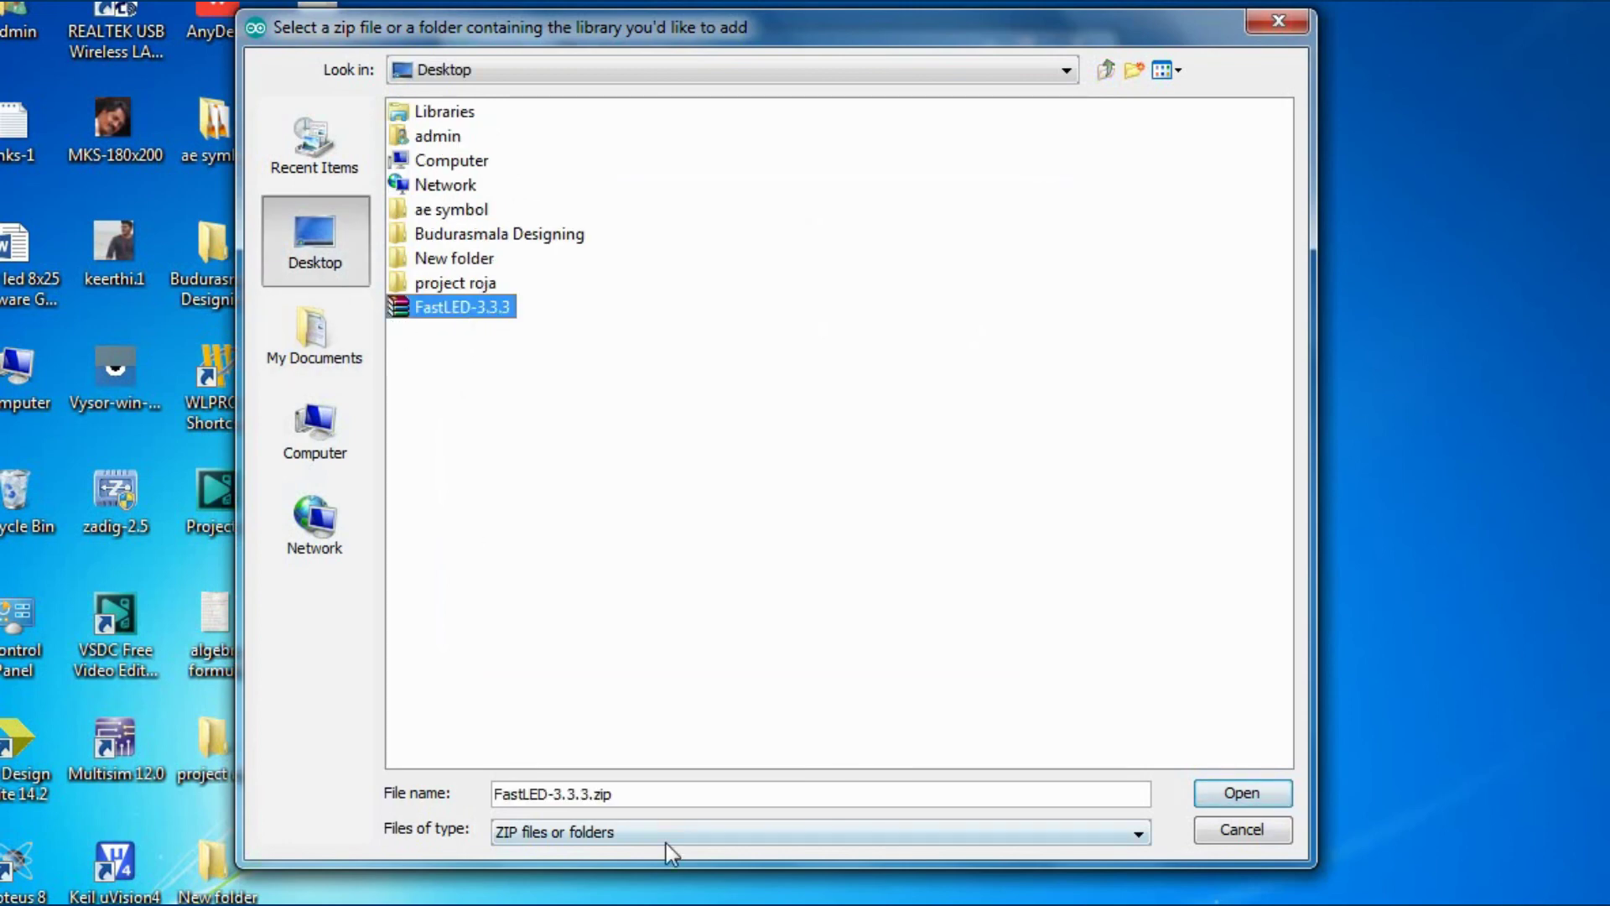
left_click(655, 803)
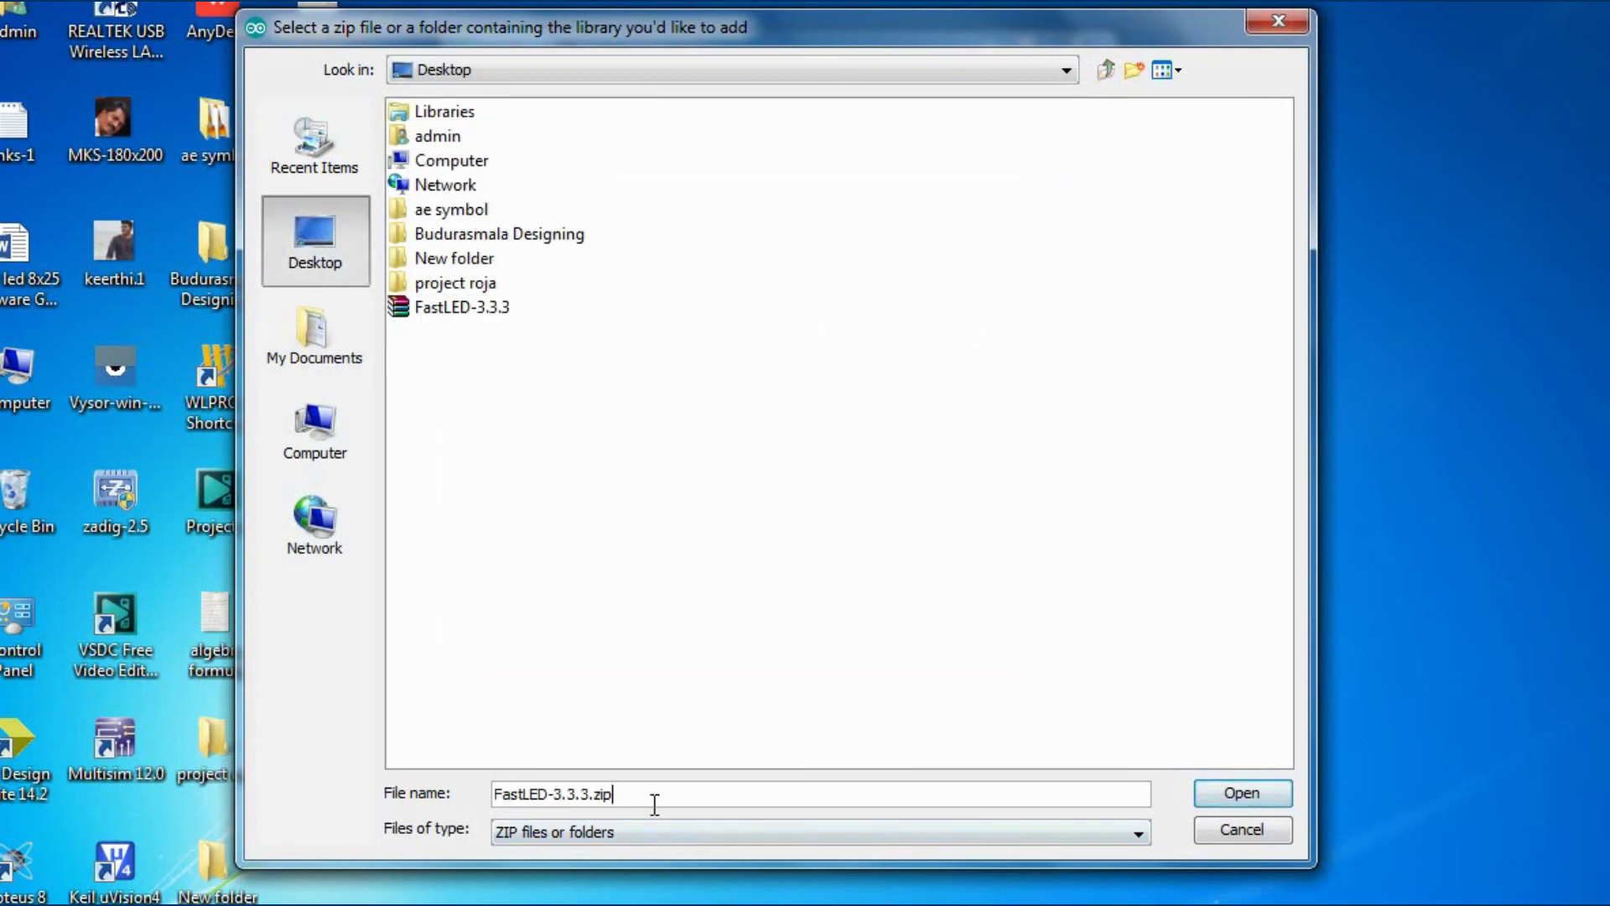
left_click(1247, 797)
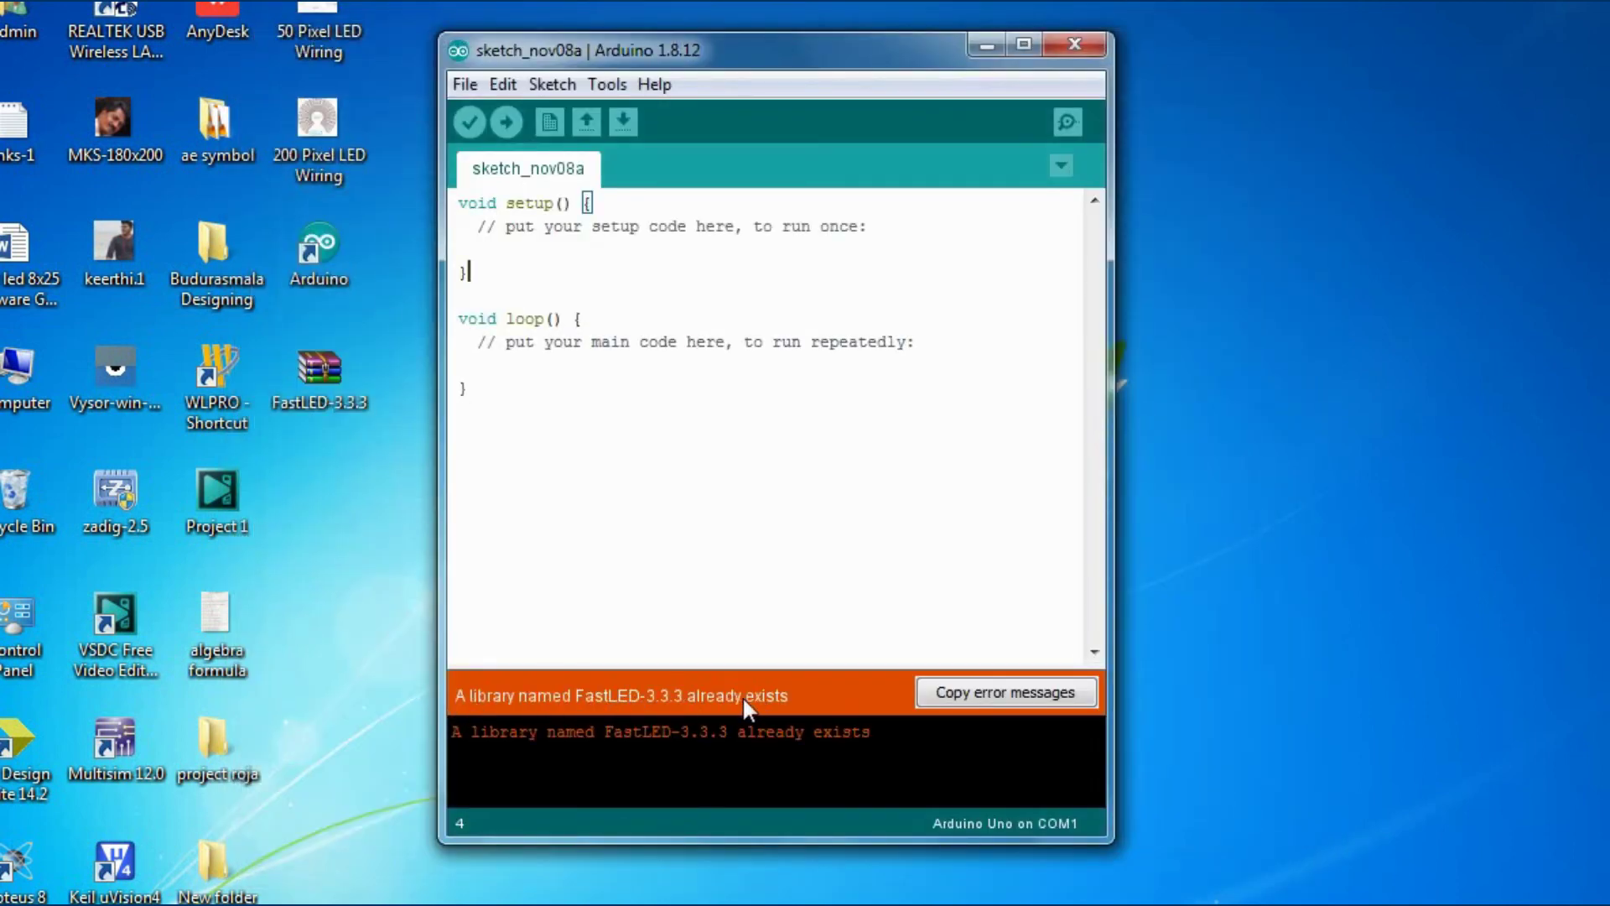
left_click(865, 554)
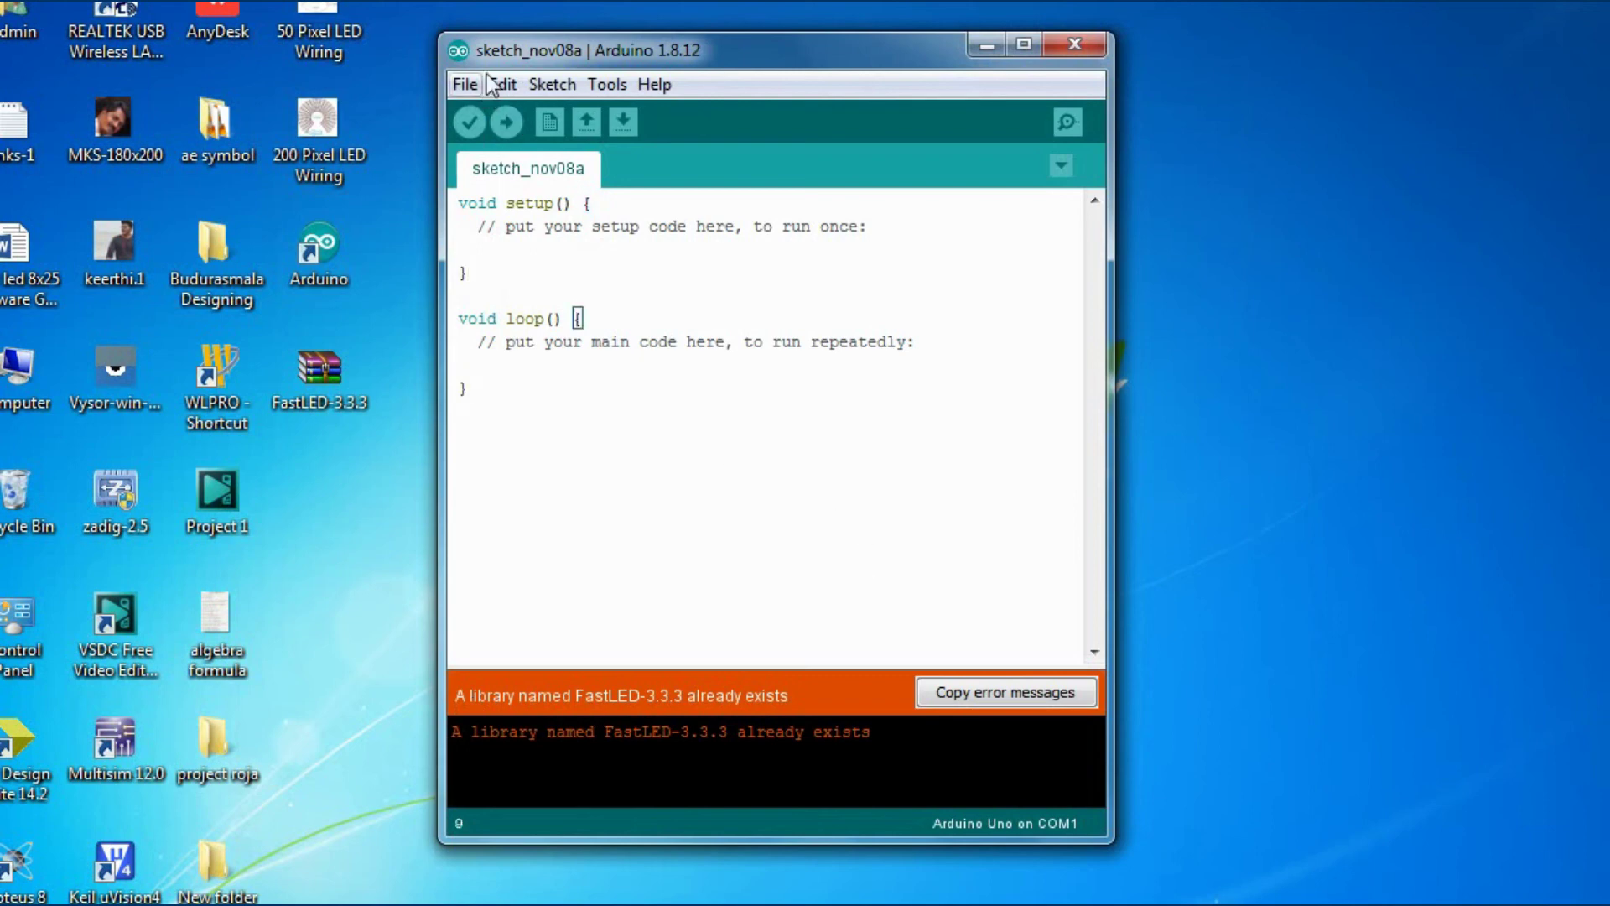
Enlarge the Arduino sketch window so that it covers nearly the whole screen.
left_click(1020, 46)
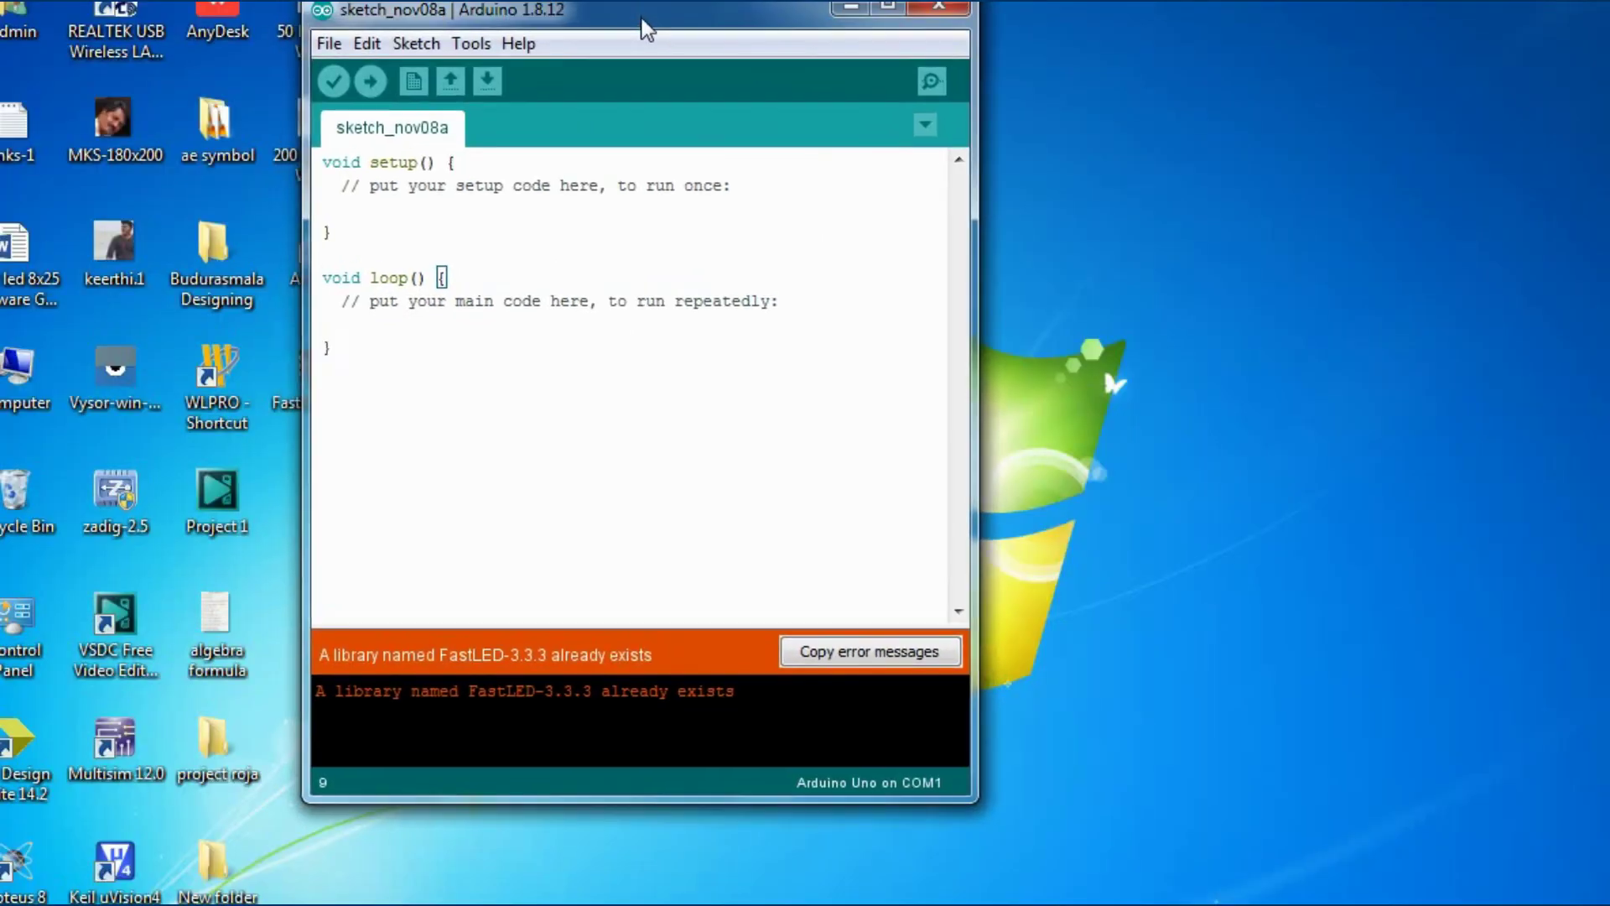
left_click_drag(977, 228, 1591, 229)
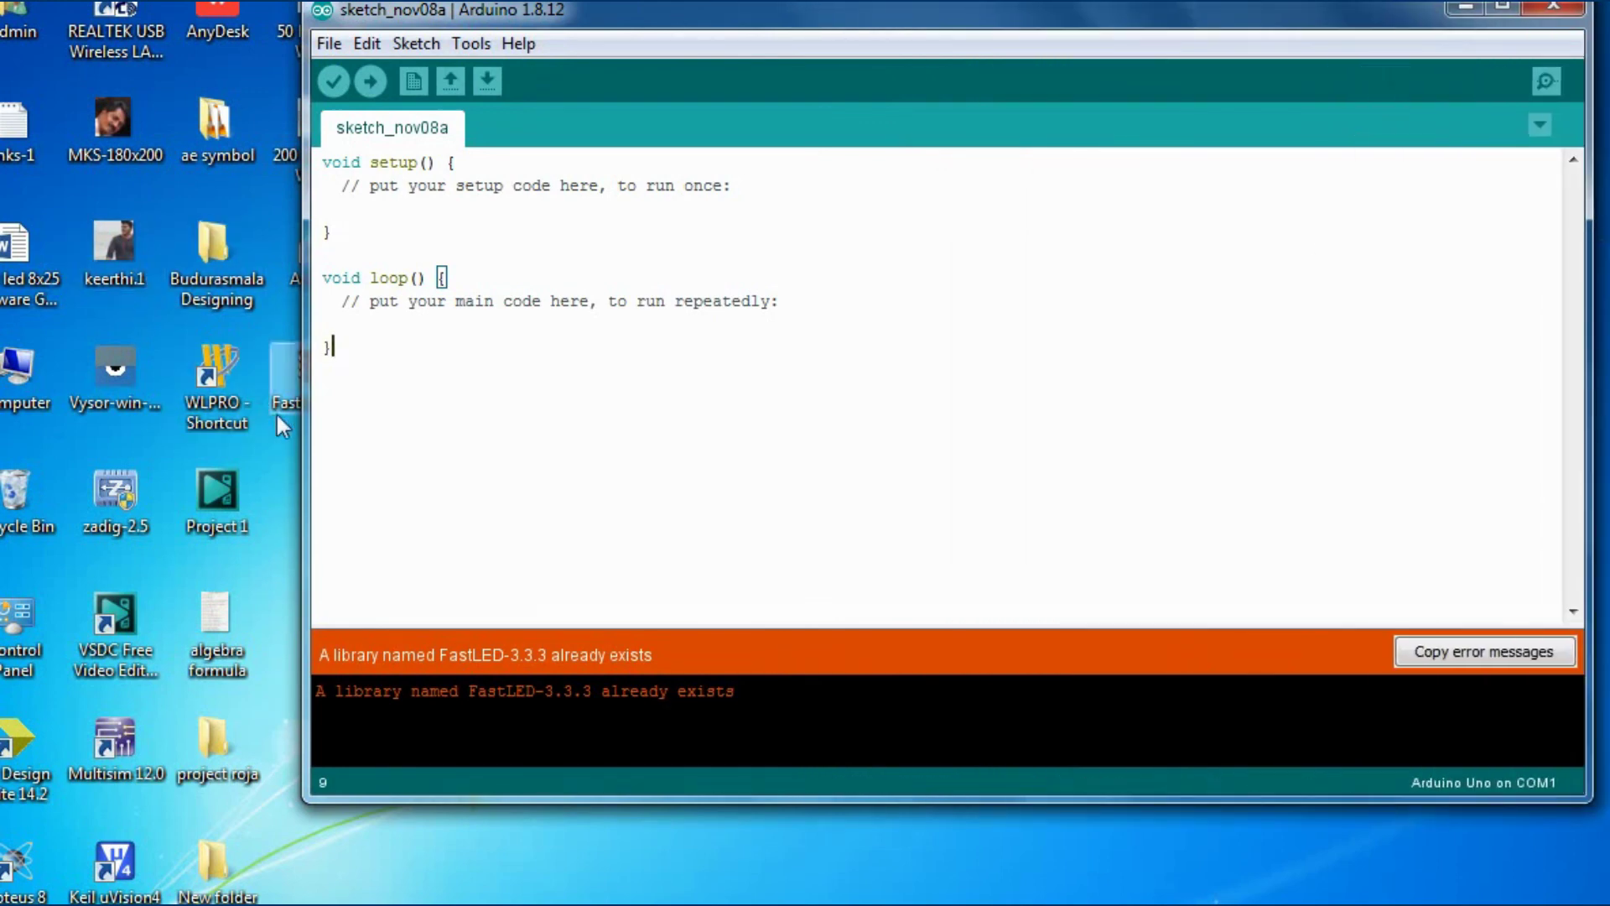
left_click_drag(311, 423, 5, 422)
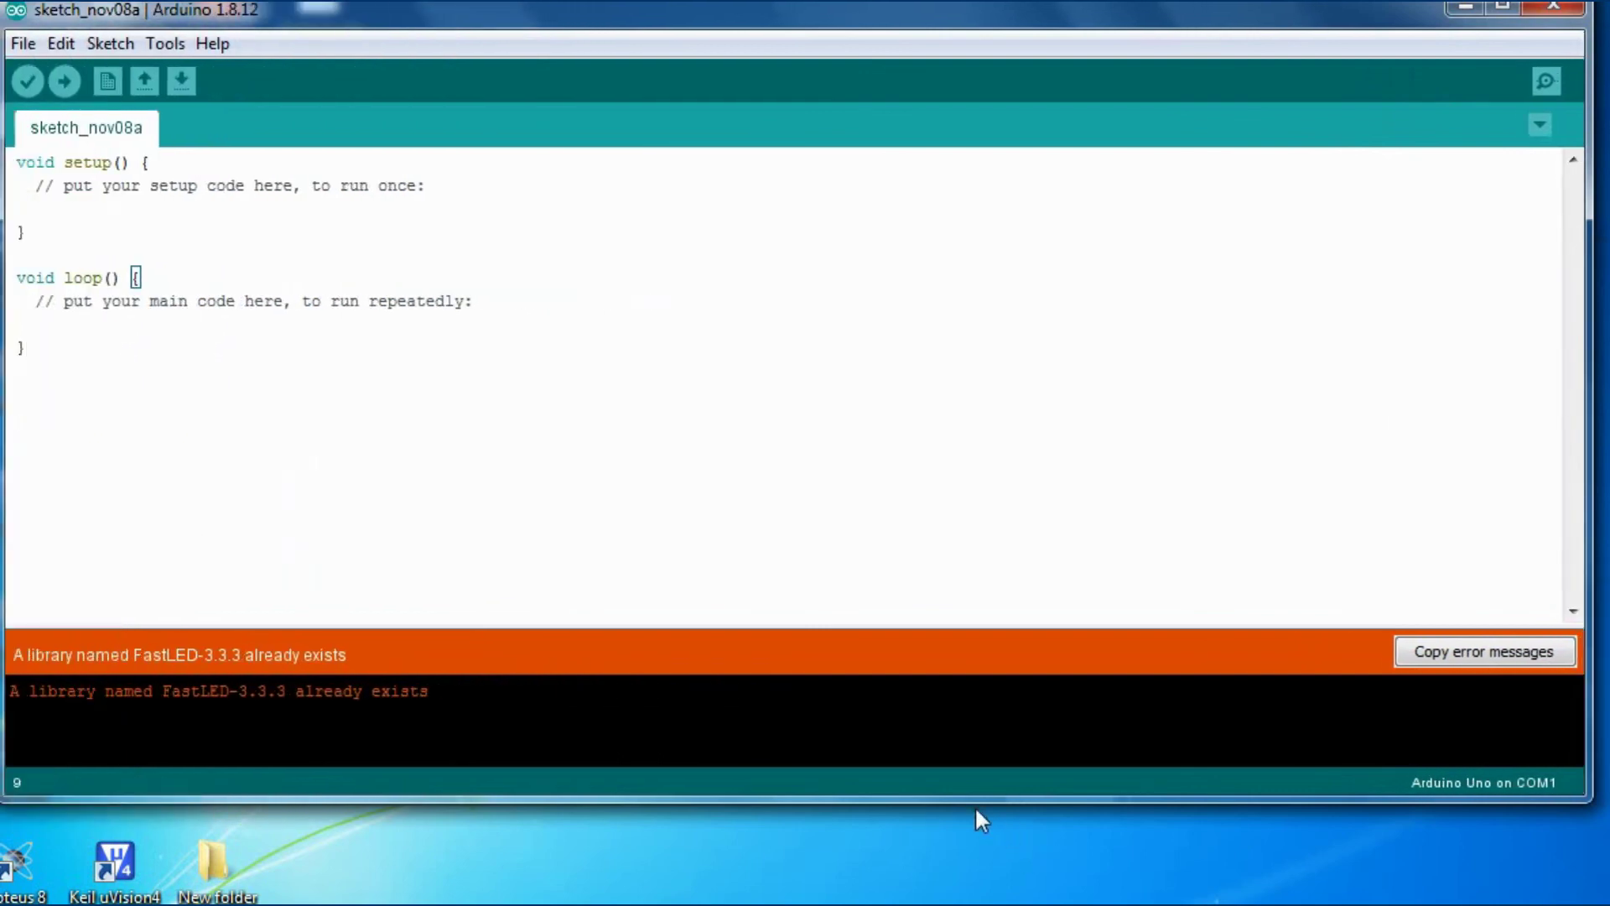
left_click_drag(972, 804, 973, 905)
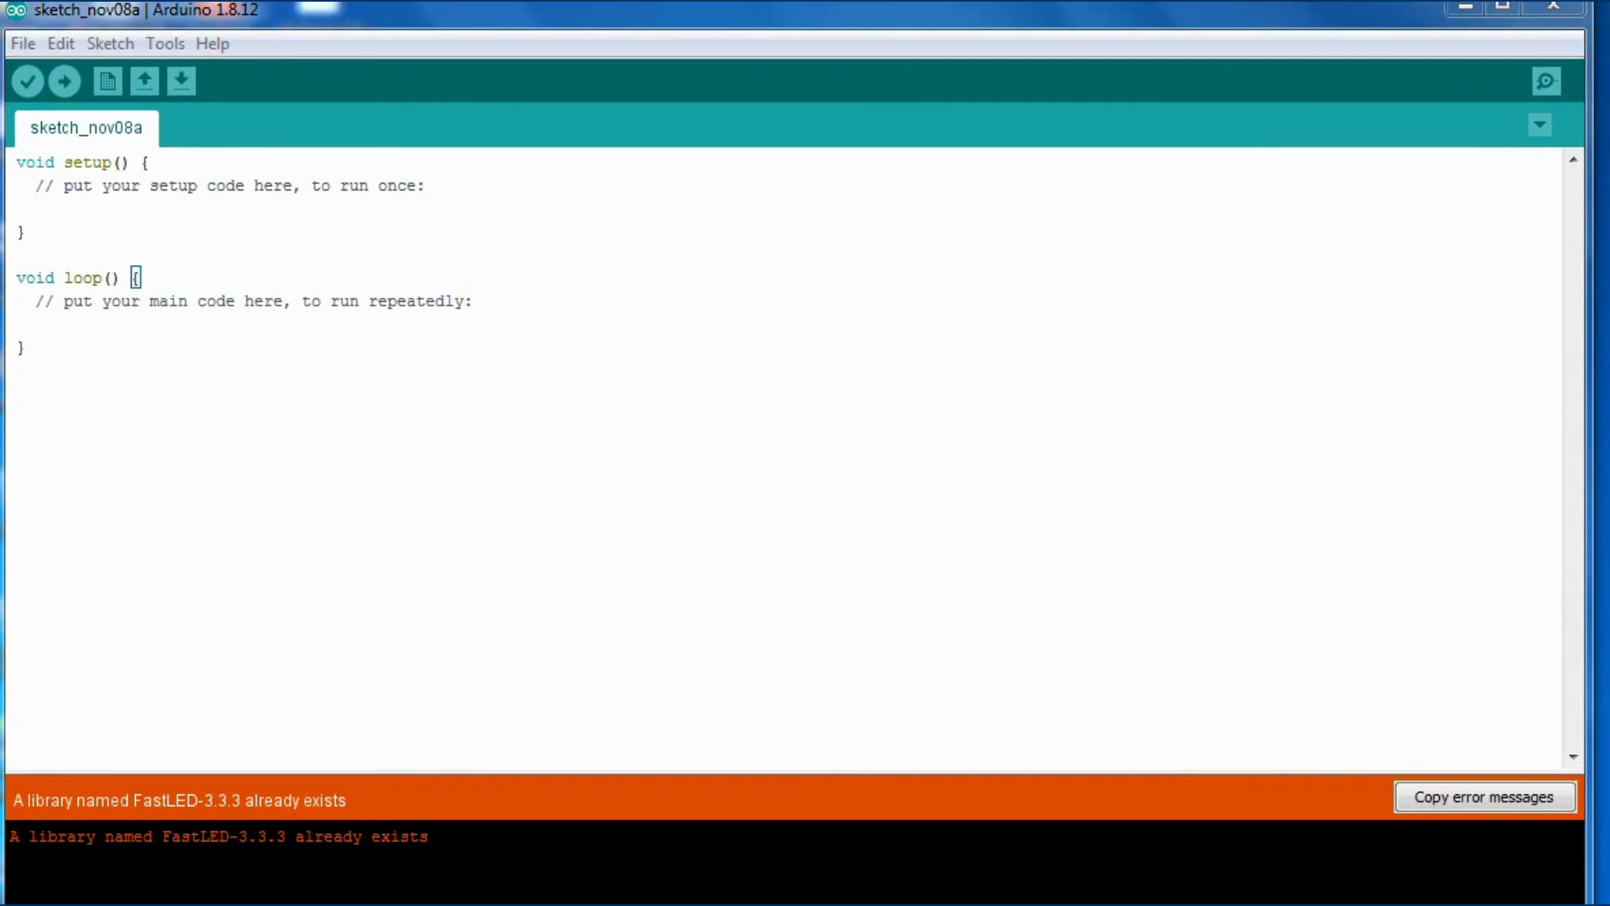
left_click(989, 643)
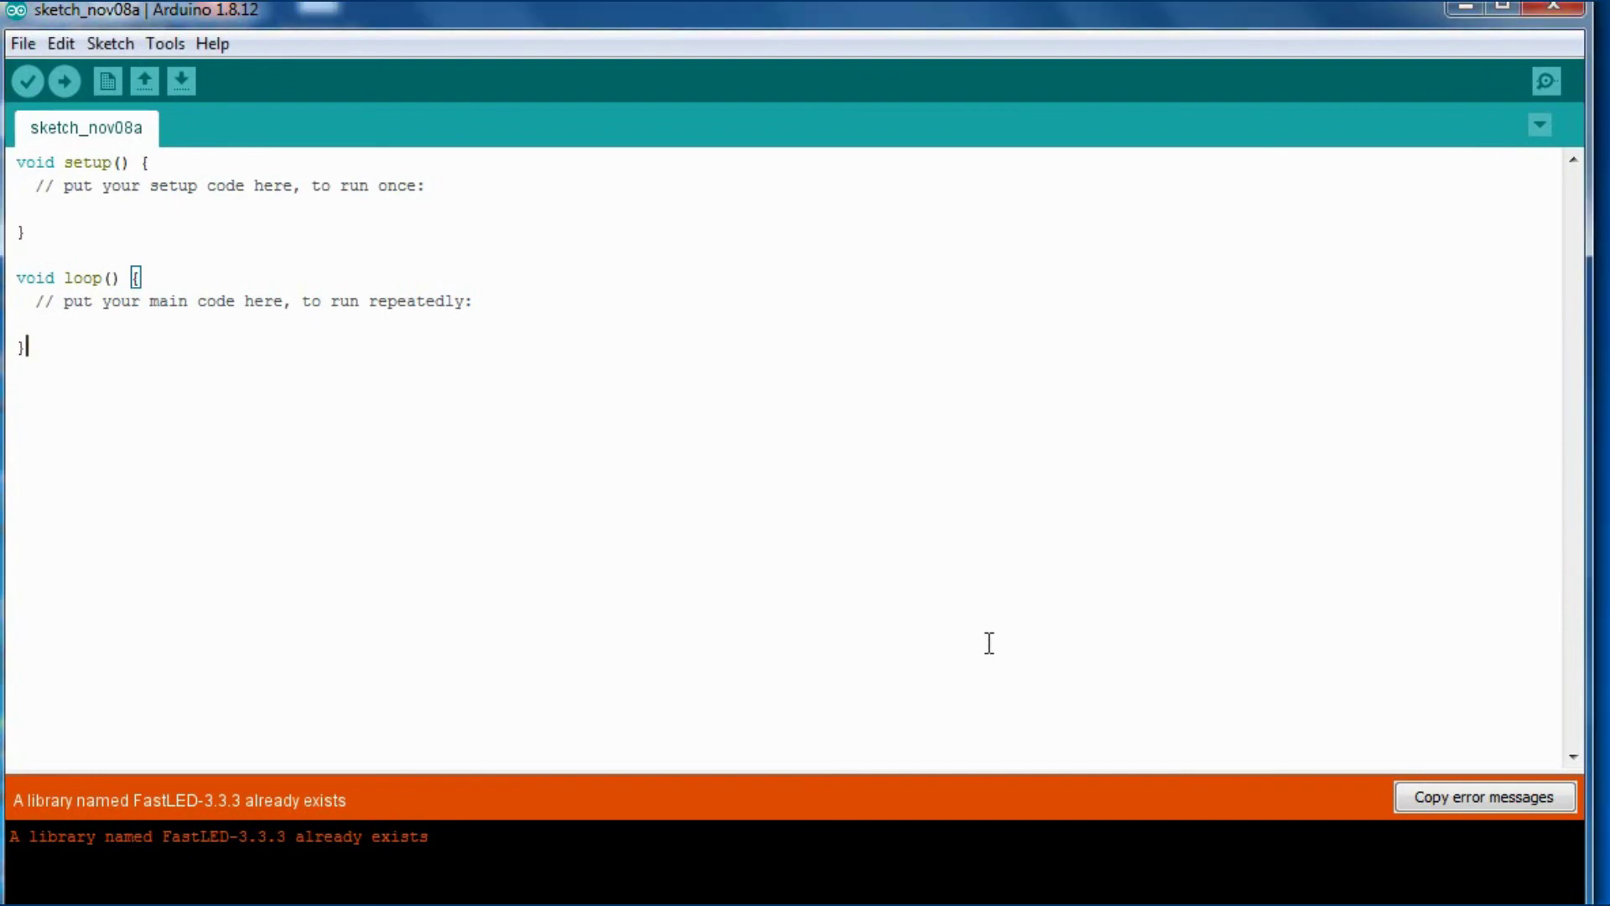
left_click(988, 243)
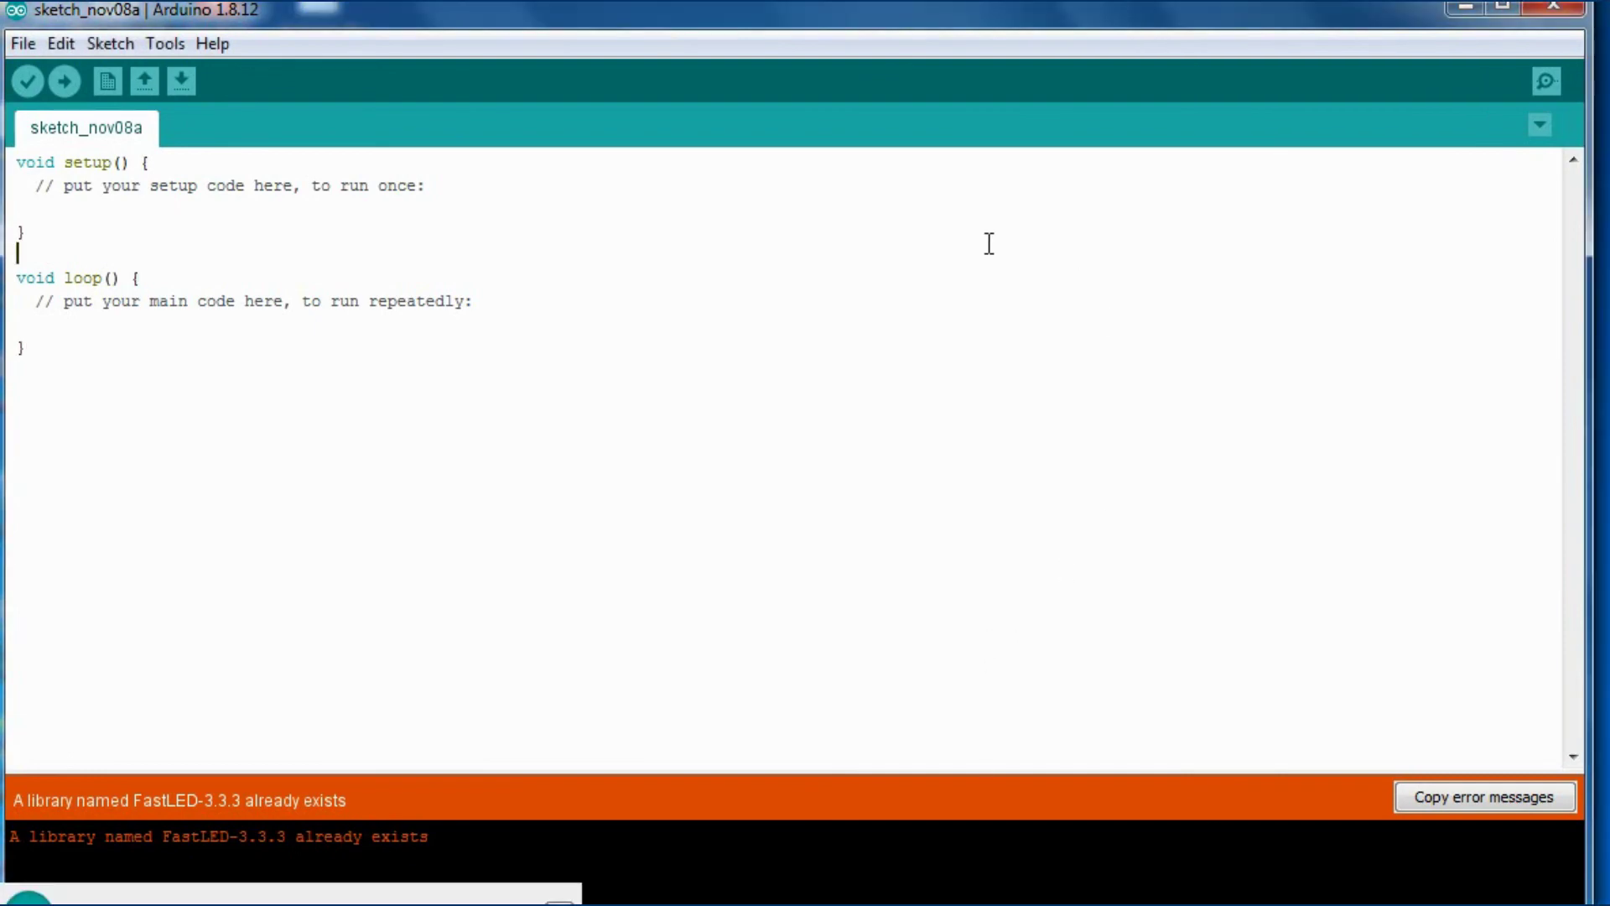
Browse the example sketches down to the custom libraries and list the FastLED examples.
left_click(32, 50)
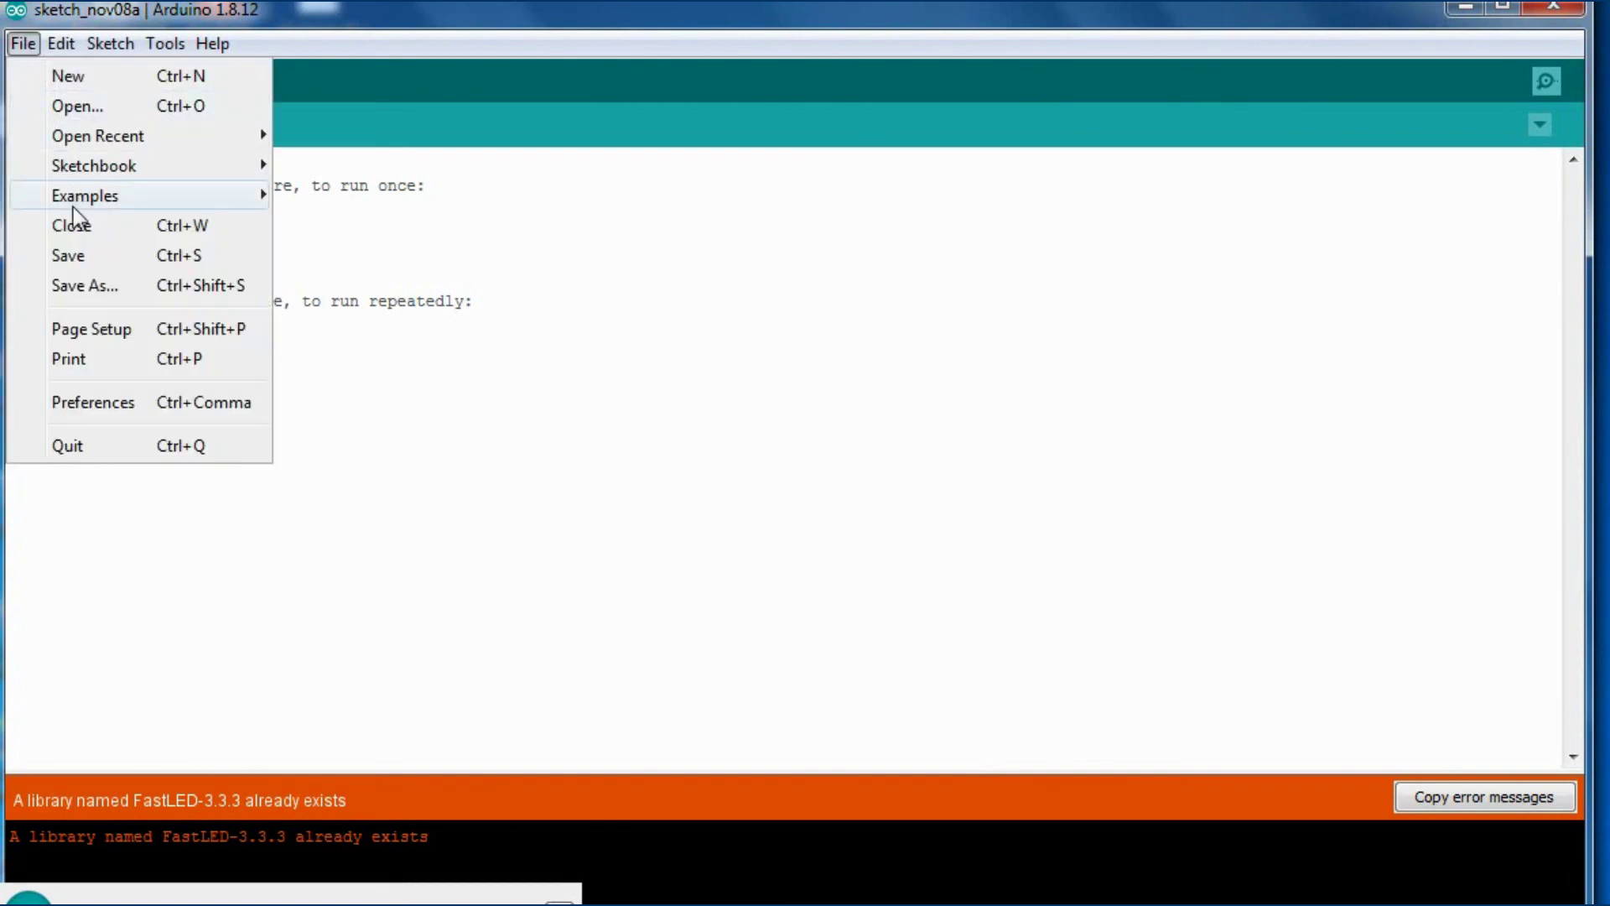
mouse_move(75, 215)
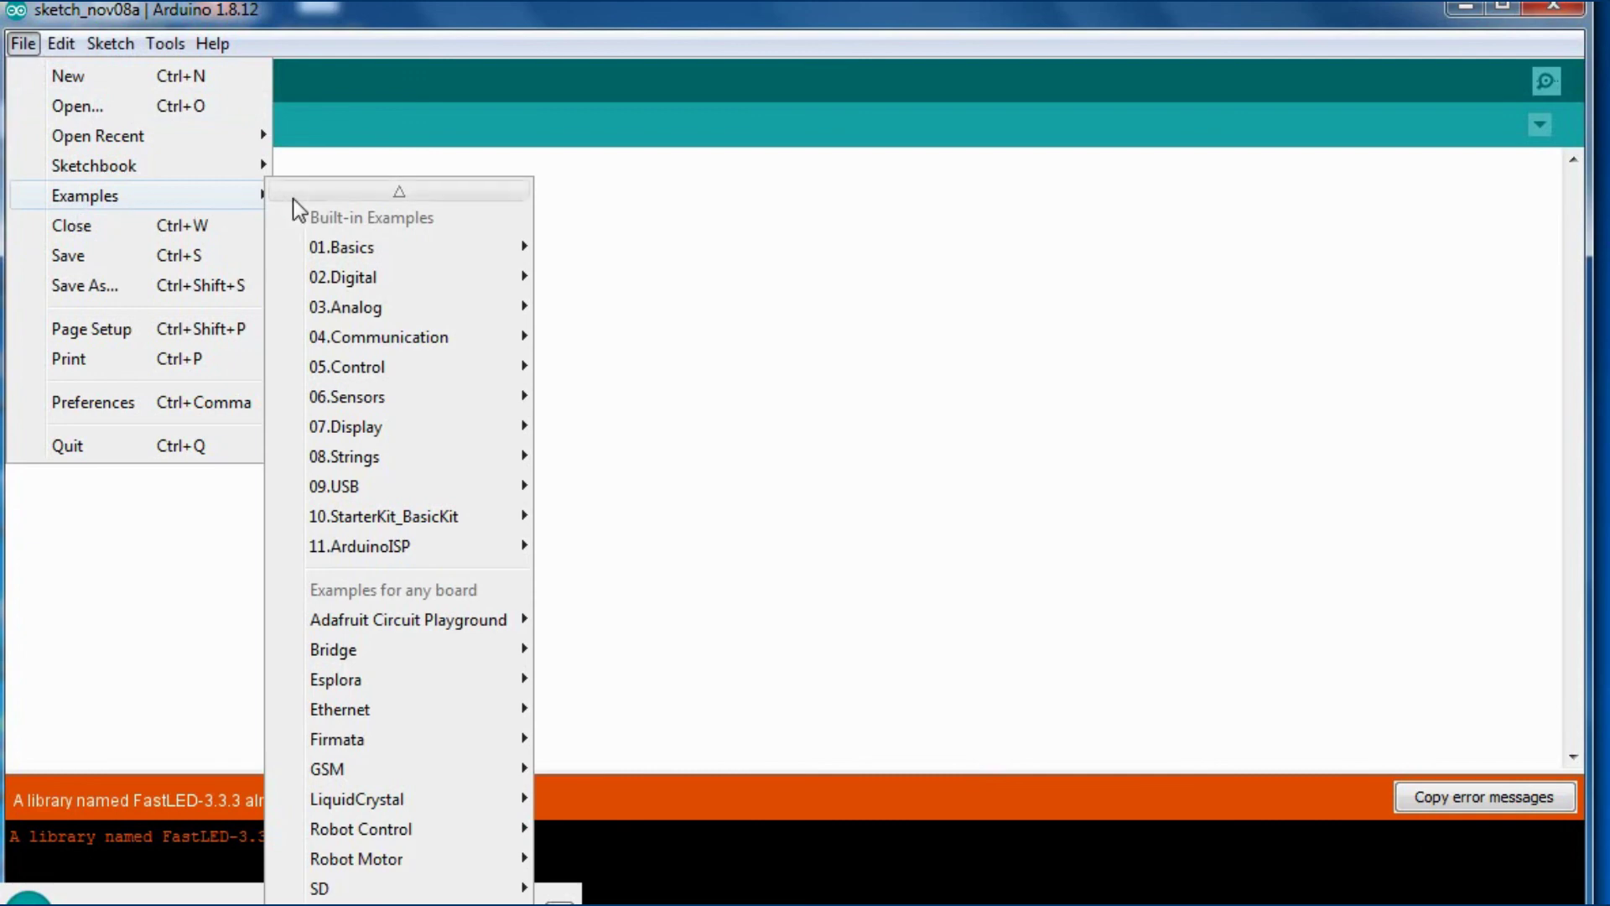
mouse_move(359, 280)
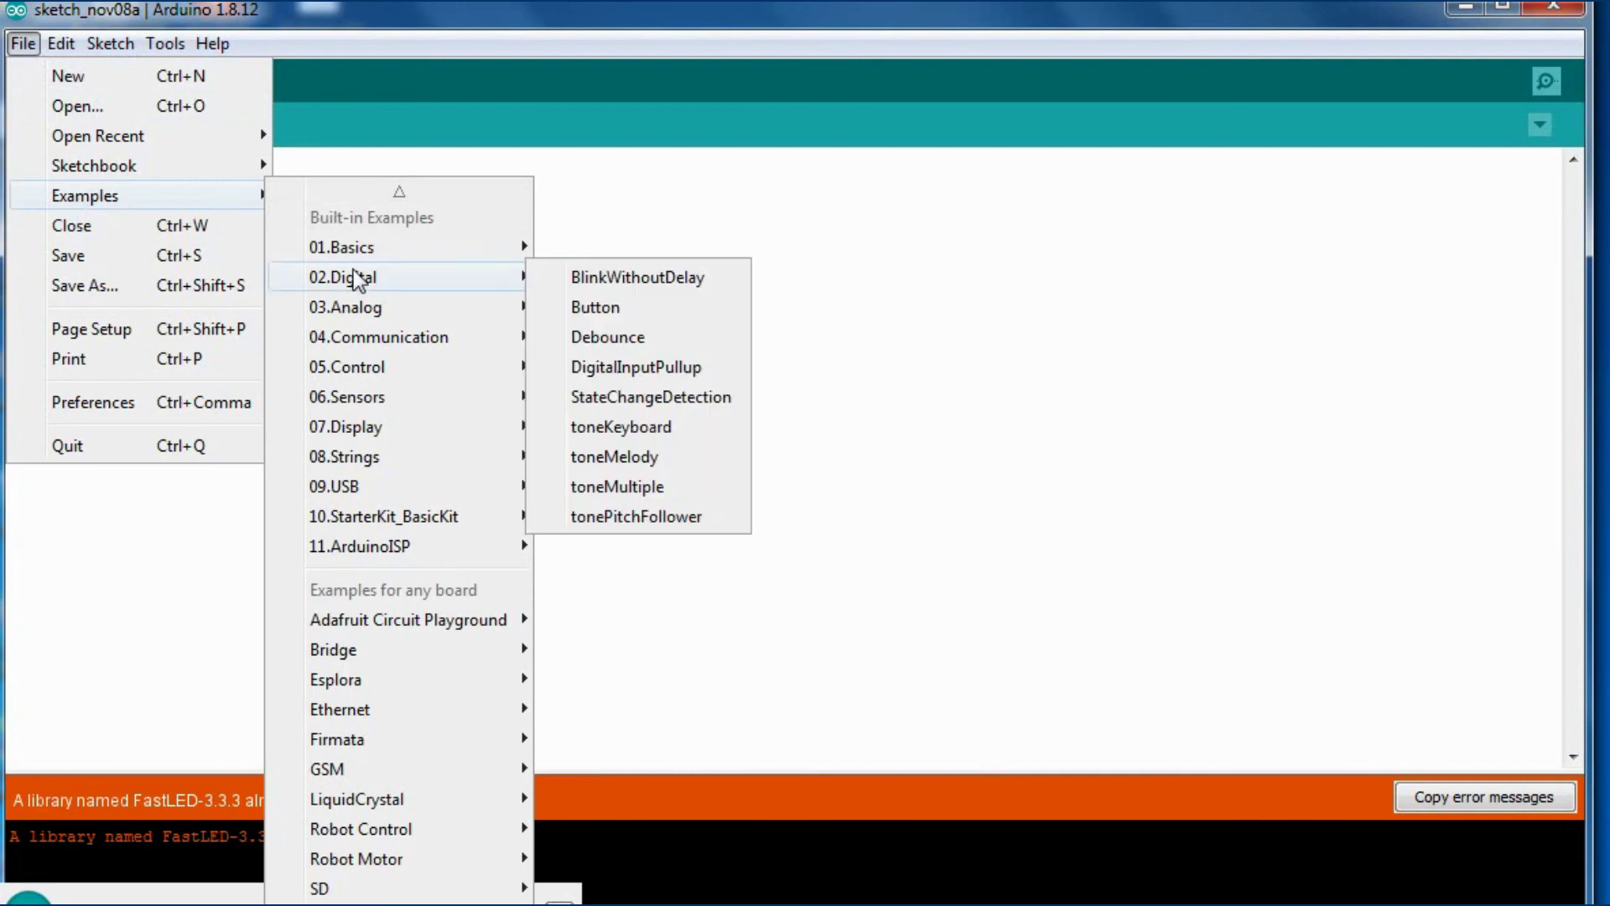
scroll(369, 755, "down", 5)
scroll(367, 771, "down", 7)
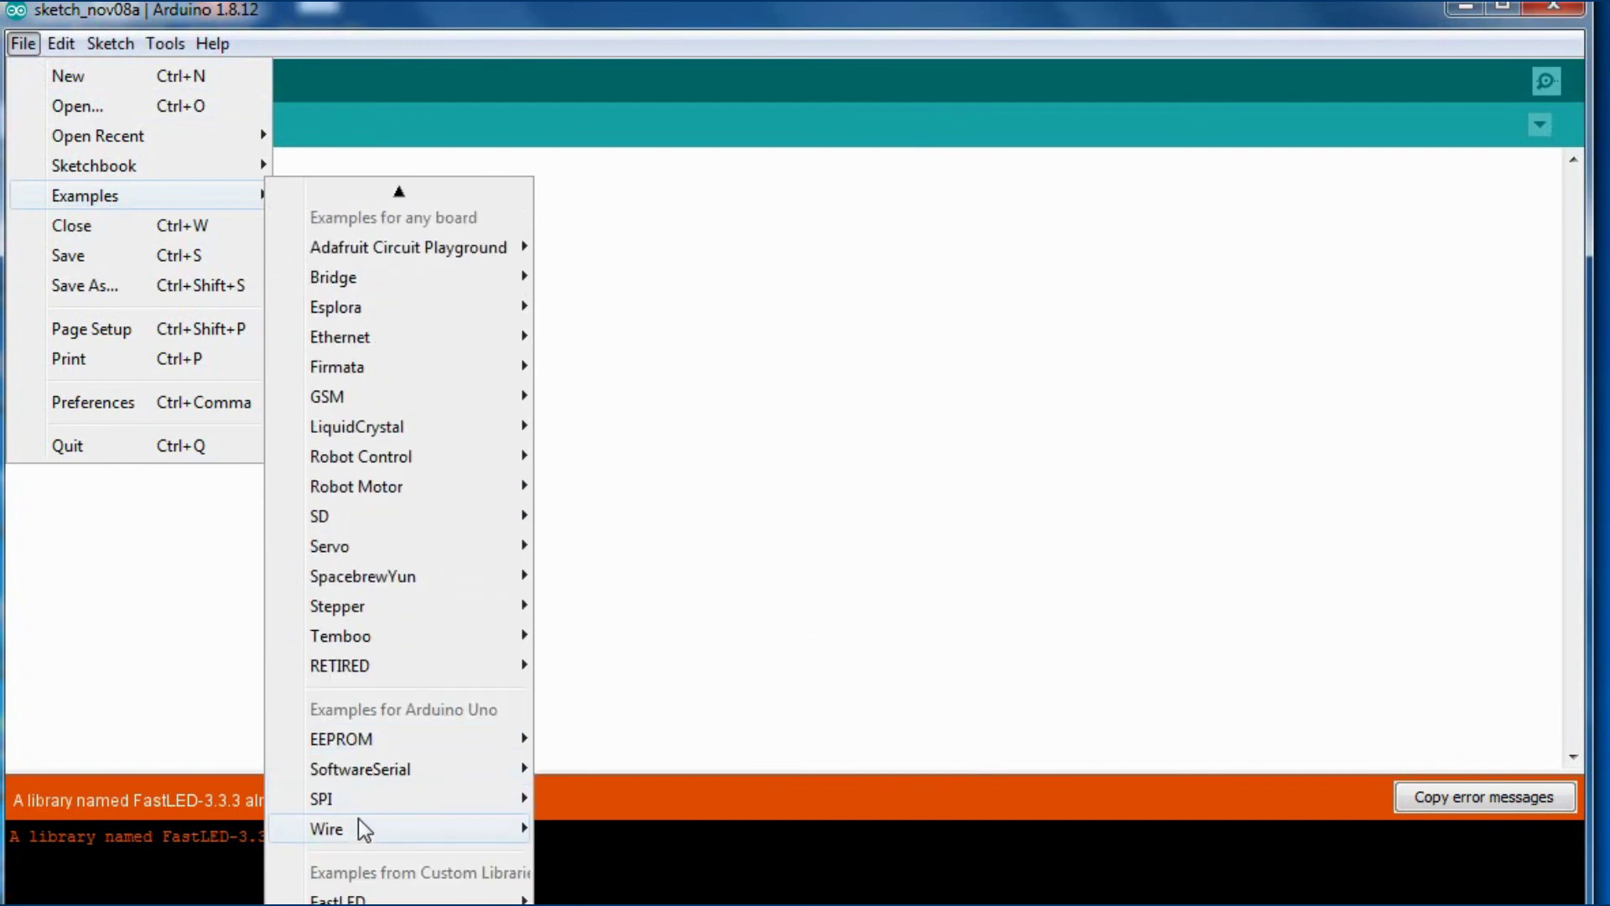
mouse_move(352, 899)
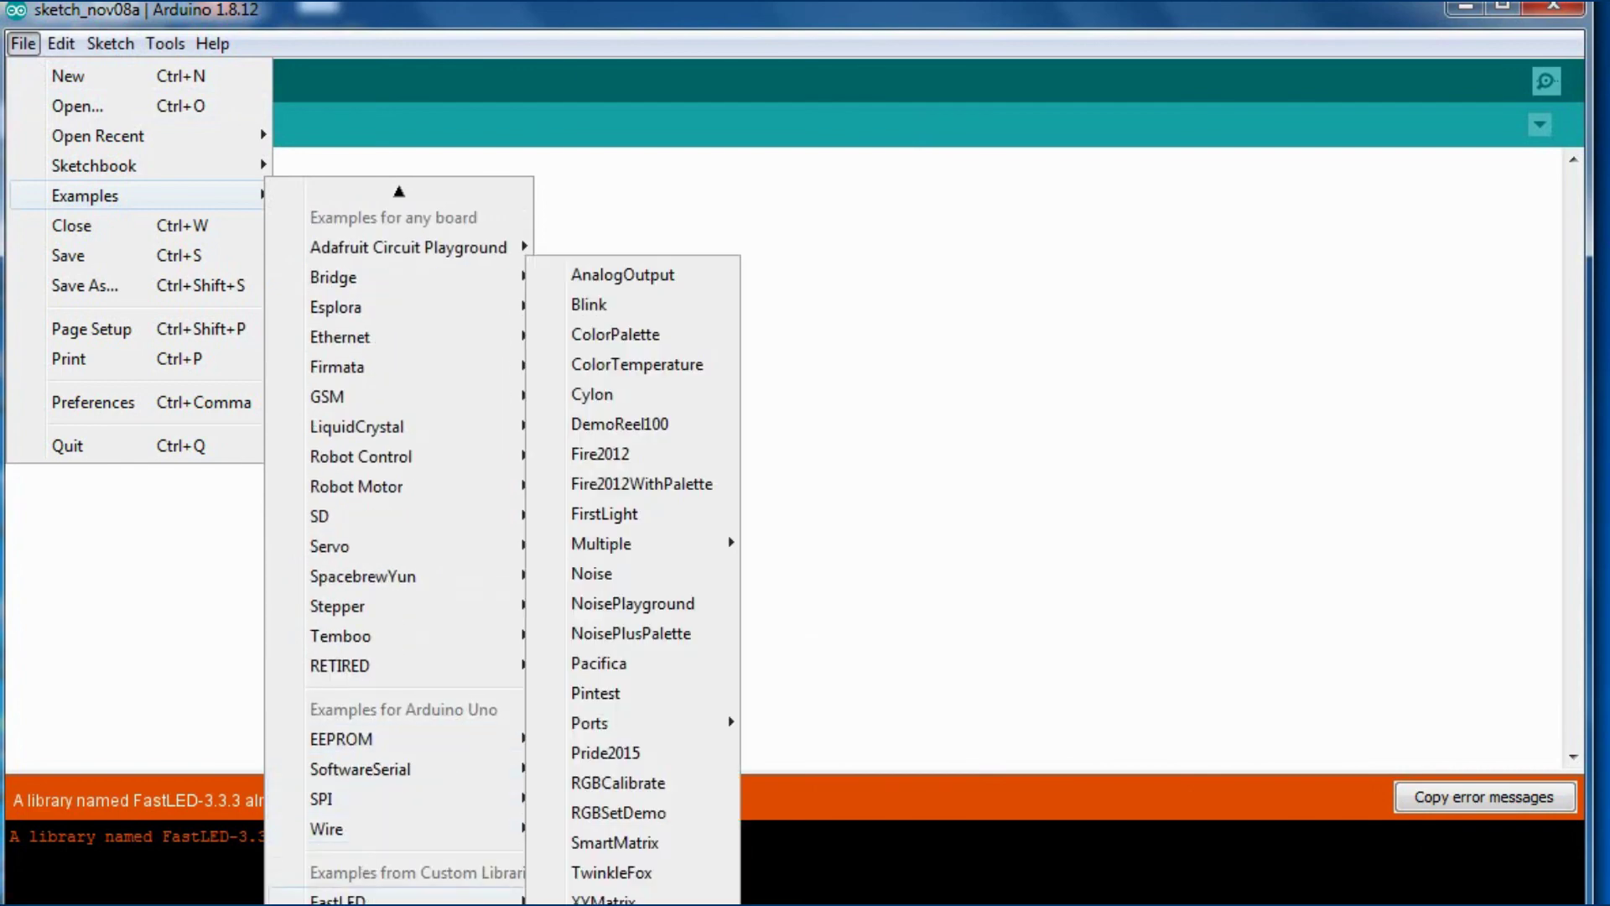